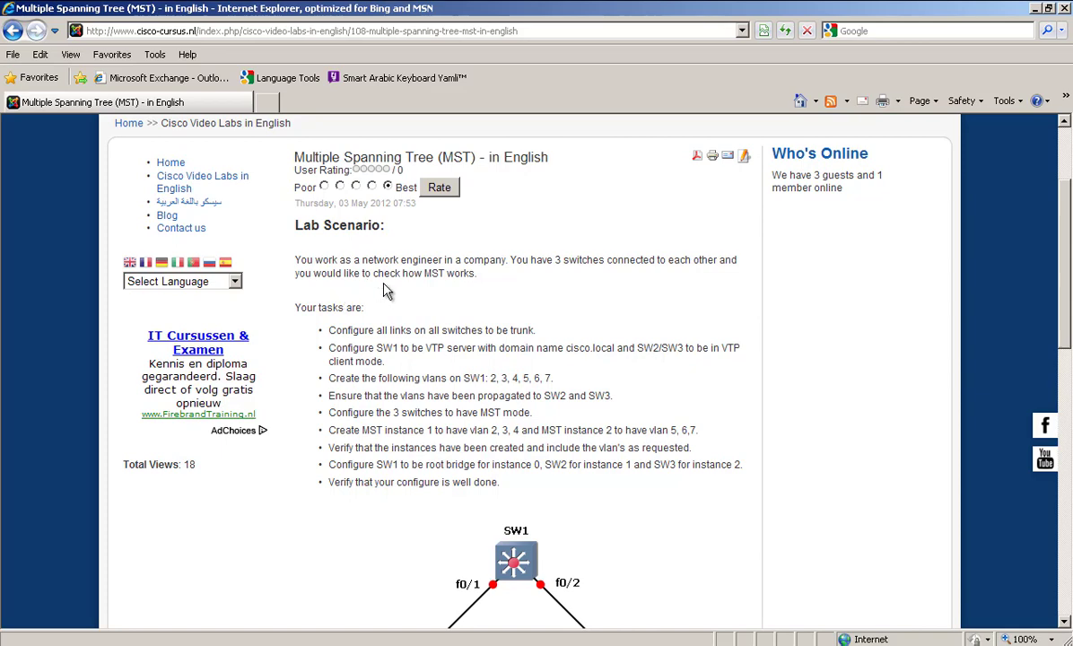
# Step: Read the lab page and highlight the first task about configuring trunk links
pyautogui.scroll(-1, 574, 238)
pyautogui.scroll(-3, 611, 269)
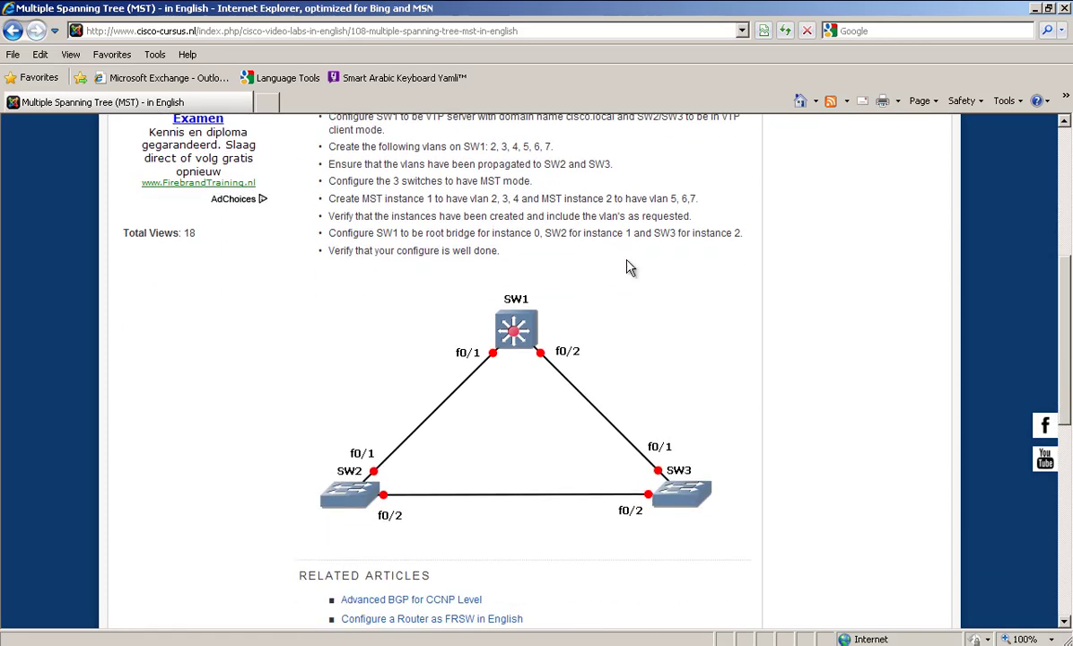
pyautogui.scroll(-1, 630, 266)
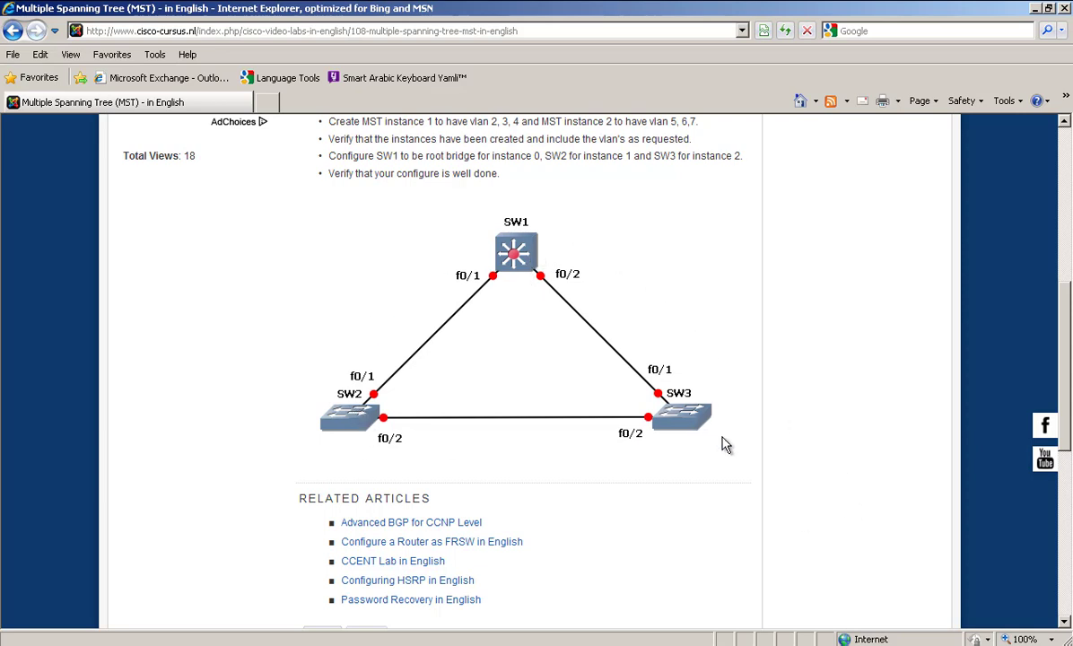
pyautogui.scroll(5, 762, 443)
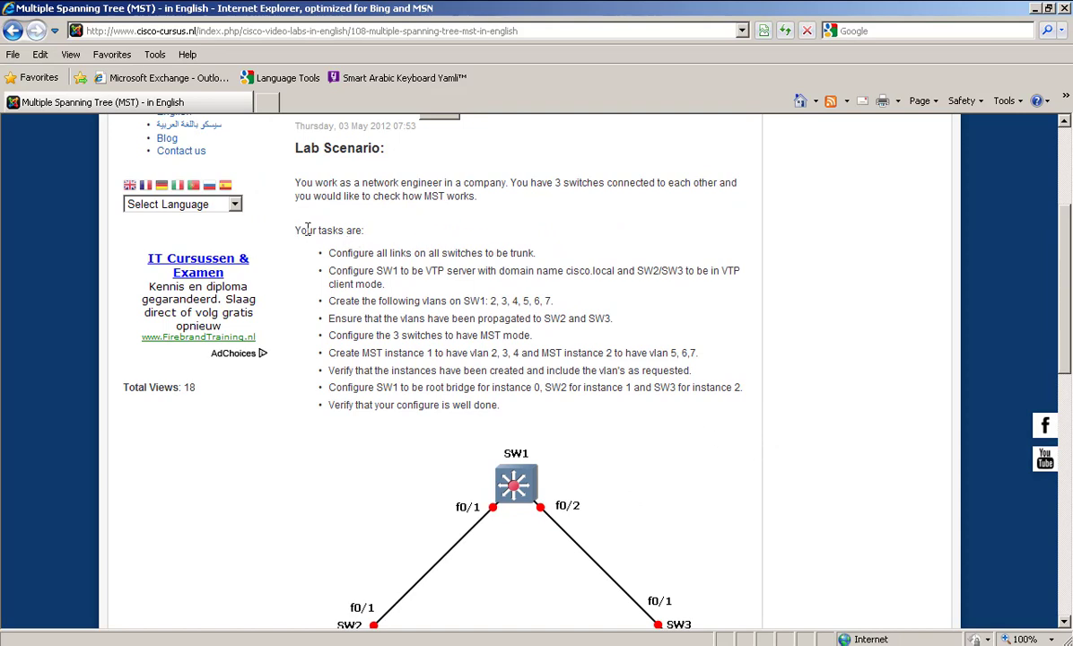
pyautogui.tripleClick(307, 230)
pyautogui.click(338, 251)
pyautogui.moveTo(328, 254); pyautogui.dragTo(533, 254)
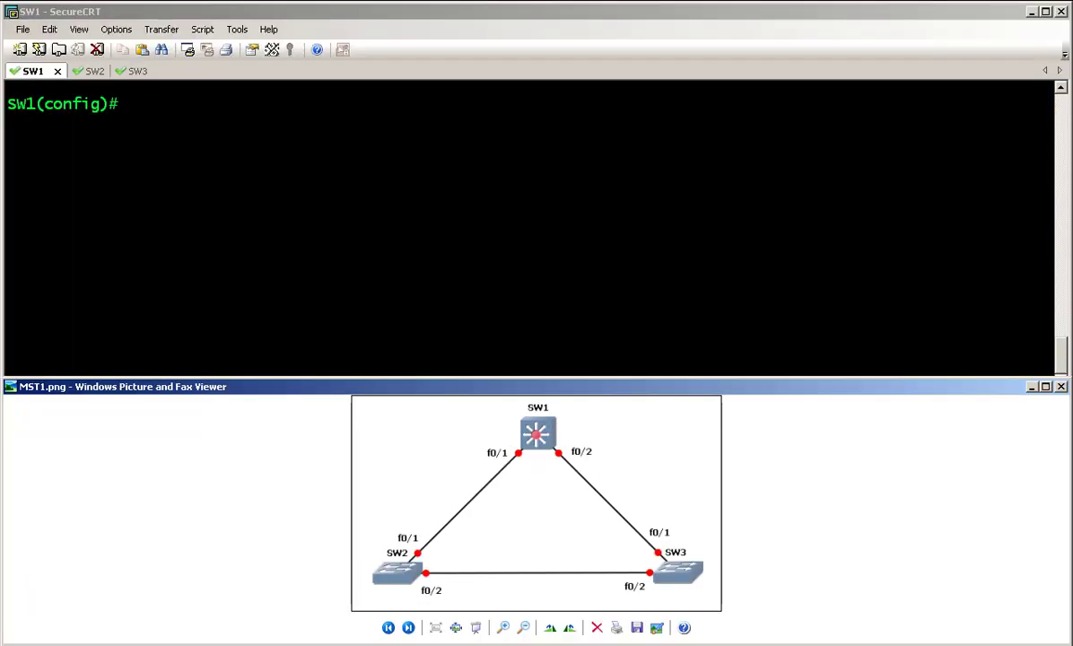
# Step: Bring the SW1 terminal forward and shrink the topology picture so the terminal fits
pyautogui.click(349, 215)
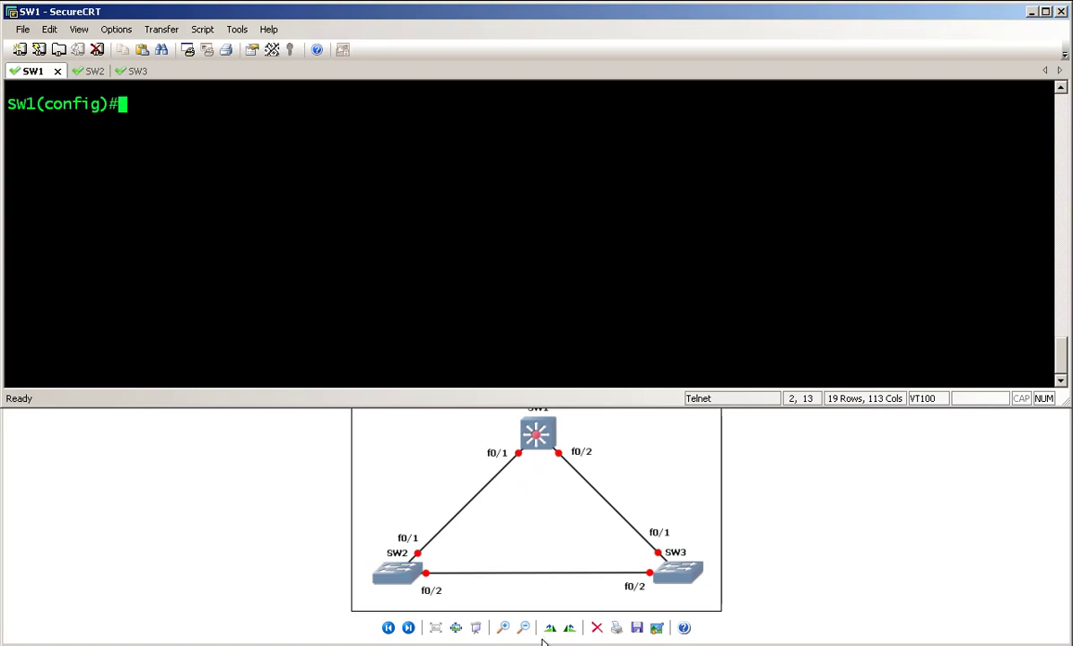
pyautogui.click(549, 489)
pyautogui.click(541, 384)
pyautogui.click(502, 417)
pyautogui.moveTo(549, 377); pyautogui.dragTo(546, 412)
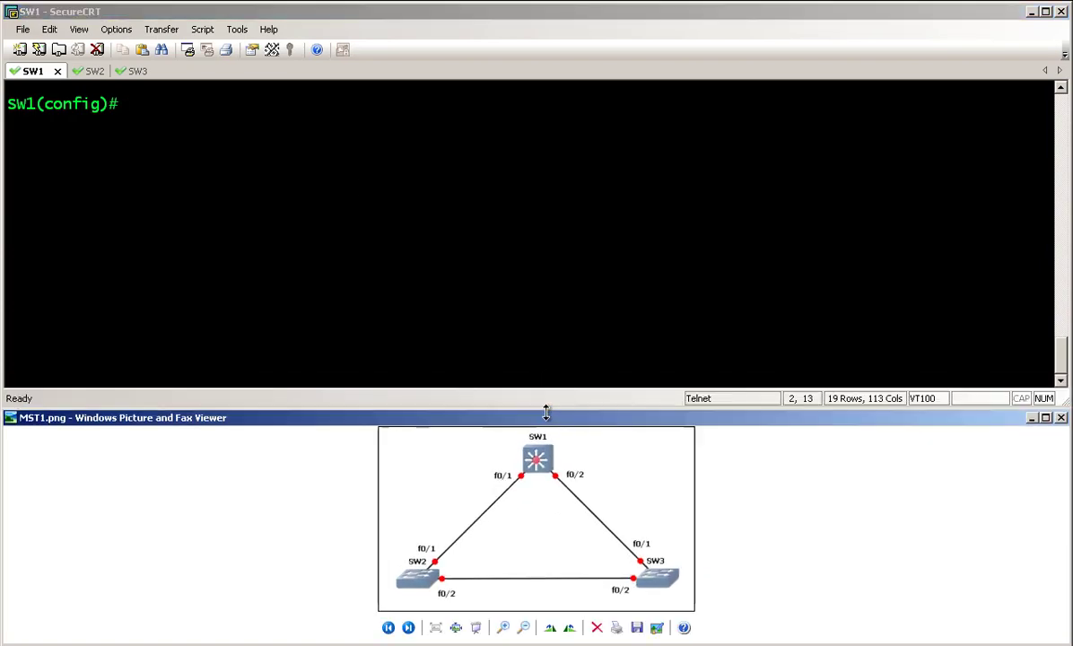
pyautogui.click(388, 233)
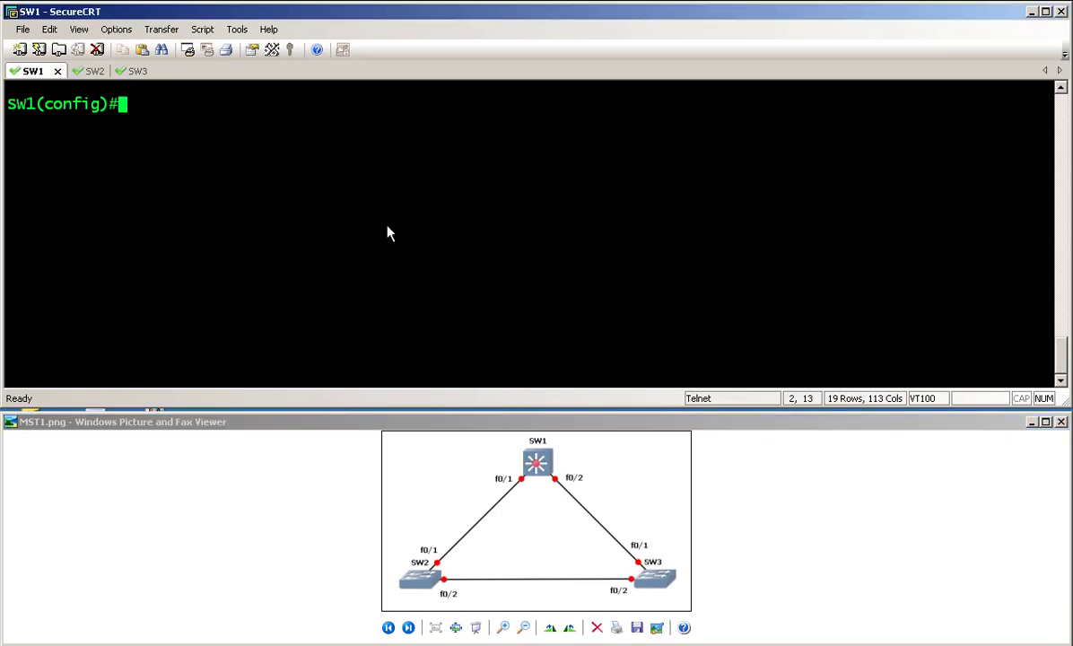
# Step: On SW1, enter interface FastEthernet 0/1 and try 'switchport mode trunk'
pyautogui.write('int')
pyautogui.press('Tab')
pyautogui.write('f')
pyautogui.press('Tab')
pyautogui.write('0/1')
pyautogui.press('Return')
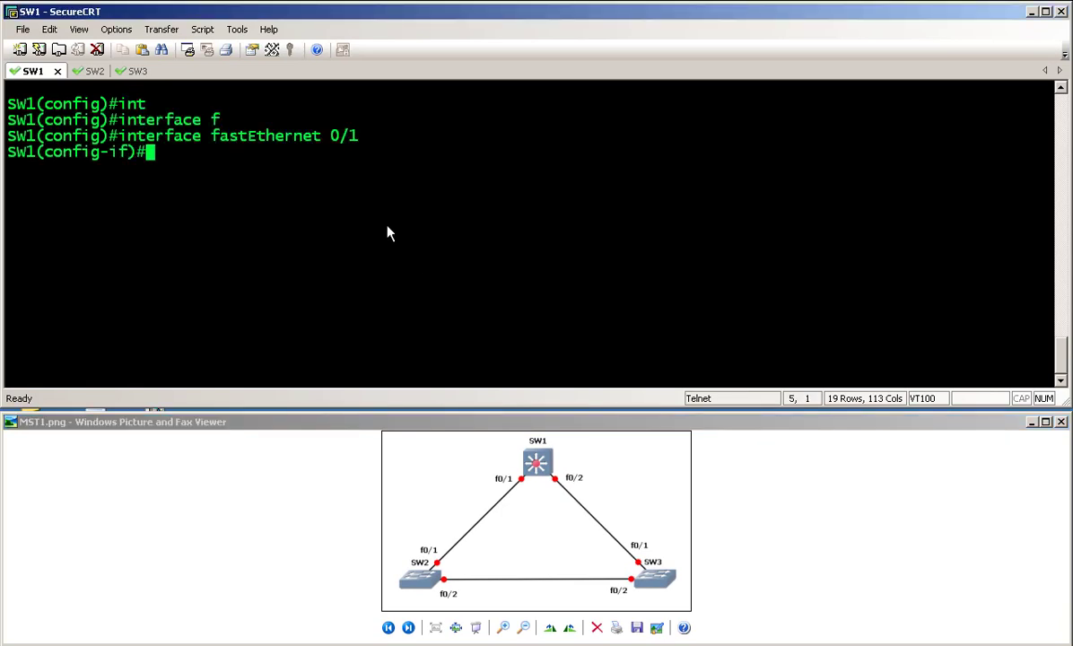
pyautogui.write('sw')
pyautogui.press('Tab')
pyautogui.write('mo')
pyautogui.press('Tab')
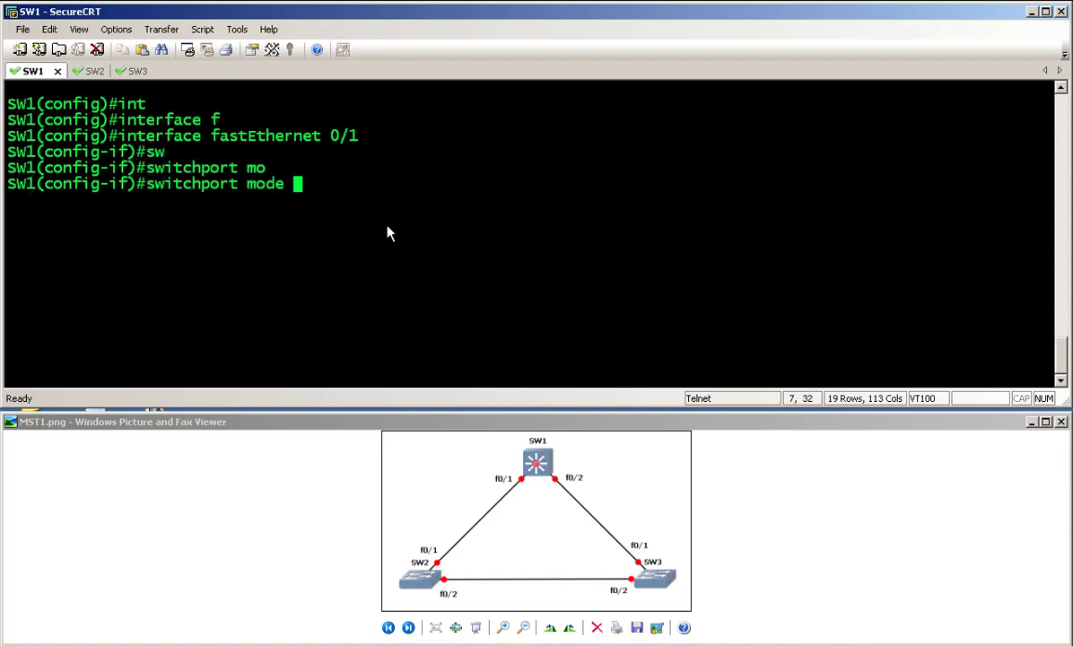
pyautogui.write('tr')
pyautogui.press('Tab')
pyautogui.press('Return')
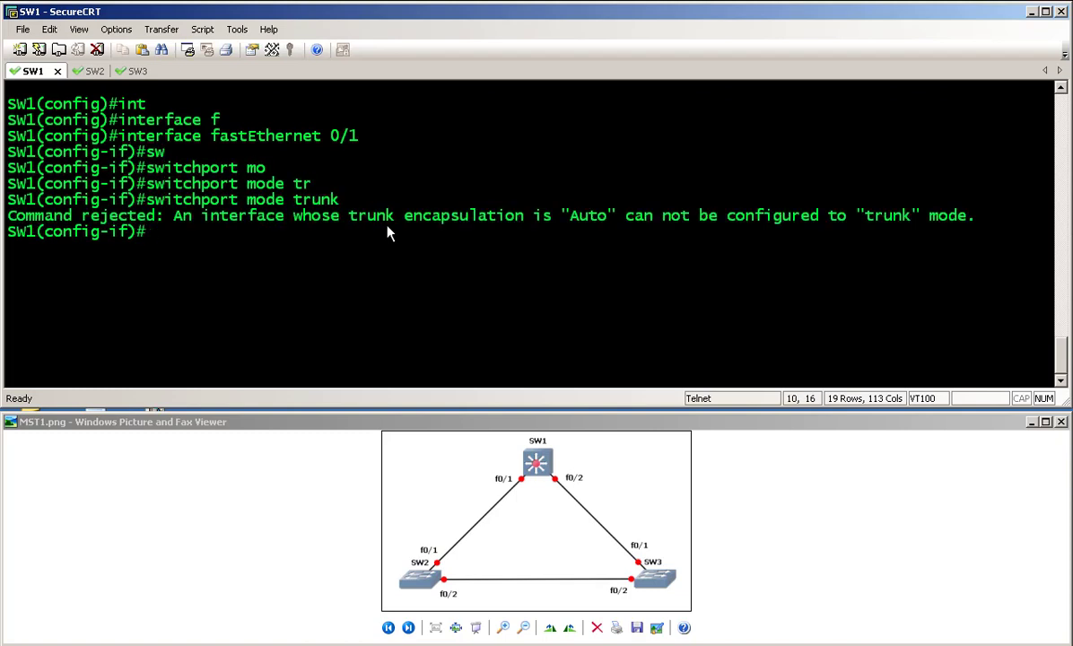
# Step: Set dot1q trunk encapsulation on f0/1, then make it a trunk port
pyautogui.write('sw')
pyautogui.press('Tab')
pyautogui.write('tr')
pyautogui.press('Tab')
pyautogui.write('en')
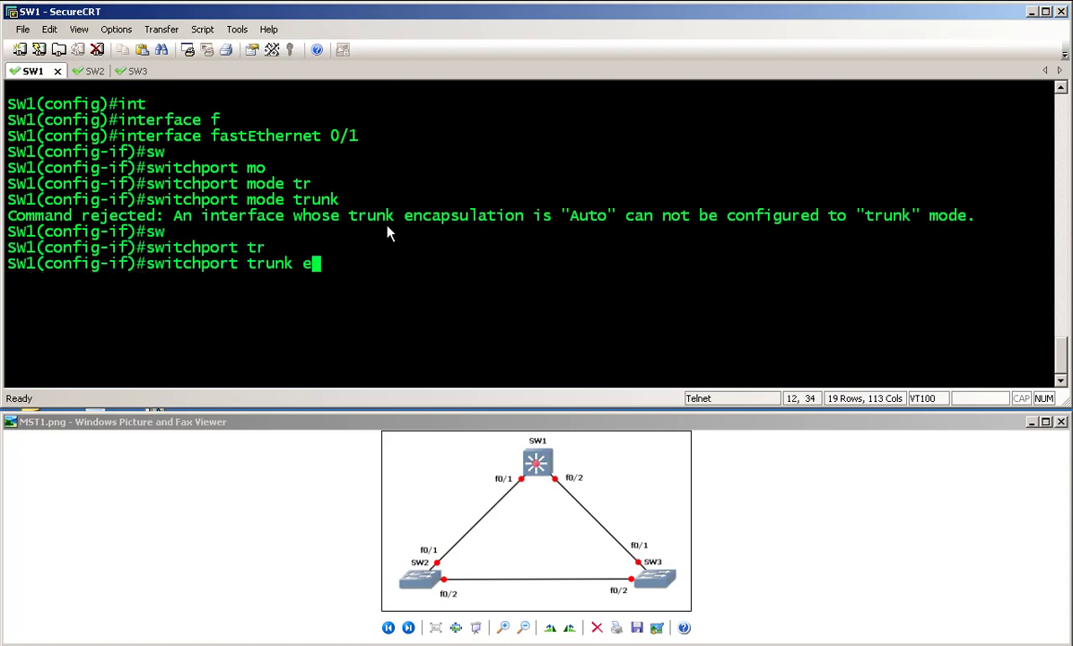
pyautogui.press('Tab')
pyautogui.write('do')
pyautogui.press('Tab')
pyautogui.press('Return')
pyautogui.write('sw')
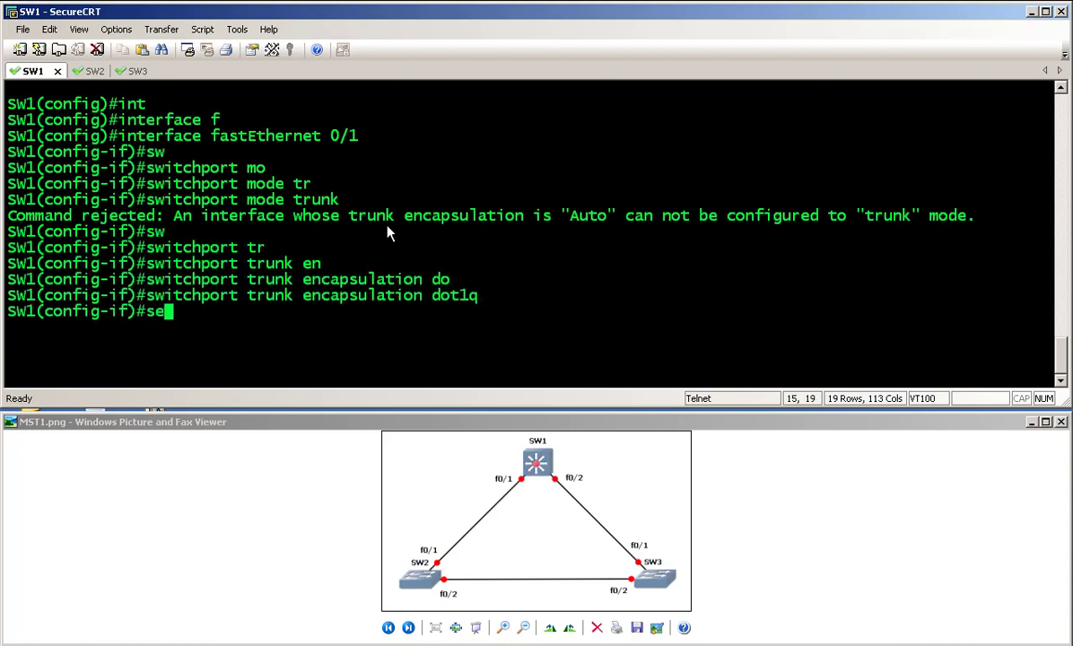
pyautogui.press('Tab')
pyautogui.write('mo')
pyautogui.press('Tab')
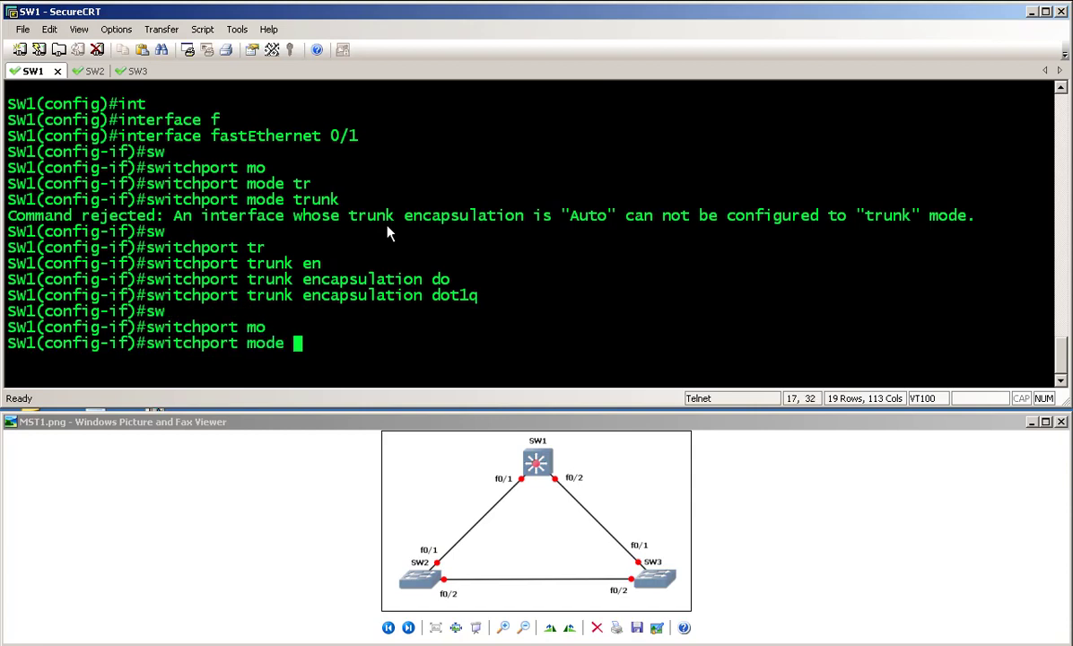
pyautogui.write('tr')
pyautogui.press('Tab')
pyautogui.press('Return')
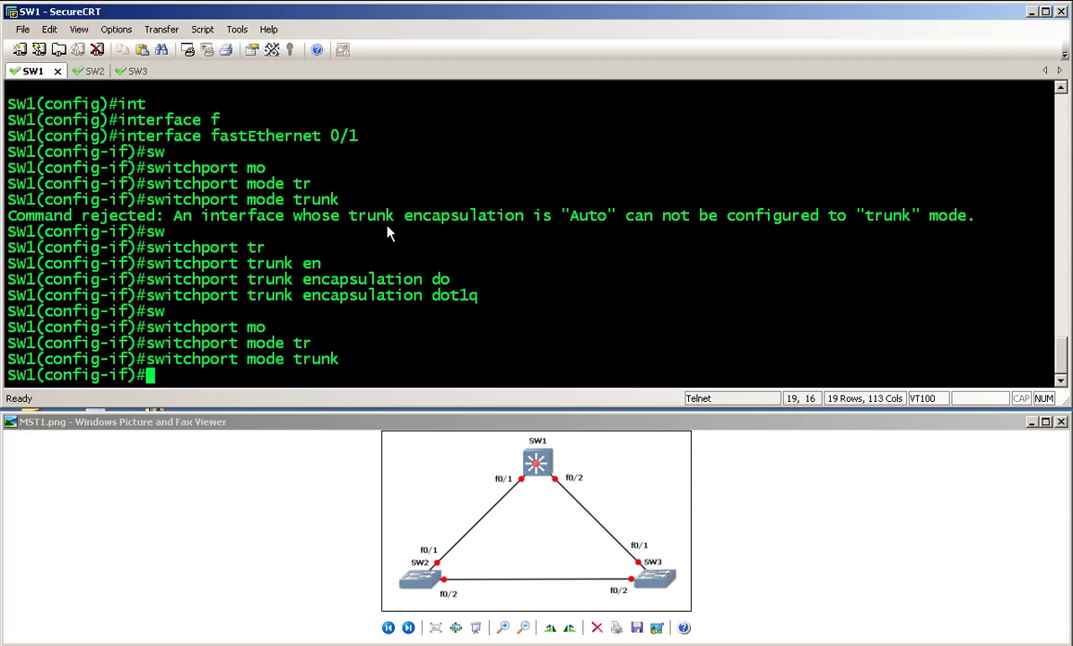
# Step: Enter interface f0/2 and set its trunk encapsulation to dot1q
pyautogui.write('int f0/2')
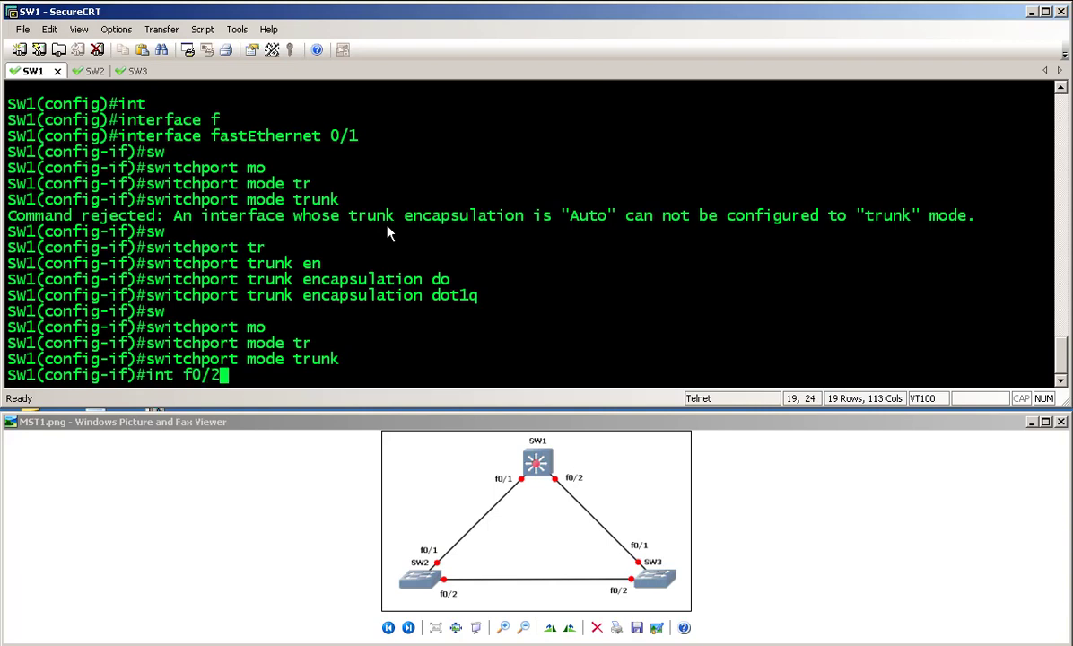
pyautogui.press('Return')
pyautogui.write('sw')
pyautogui.press('Tab')
pyautogui.write('m')
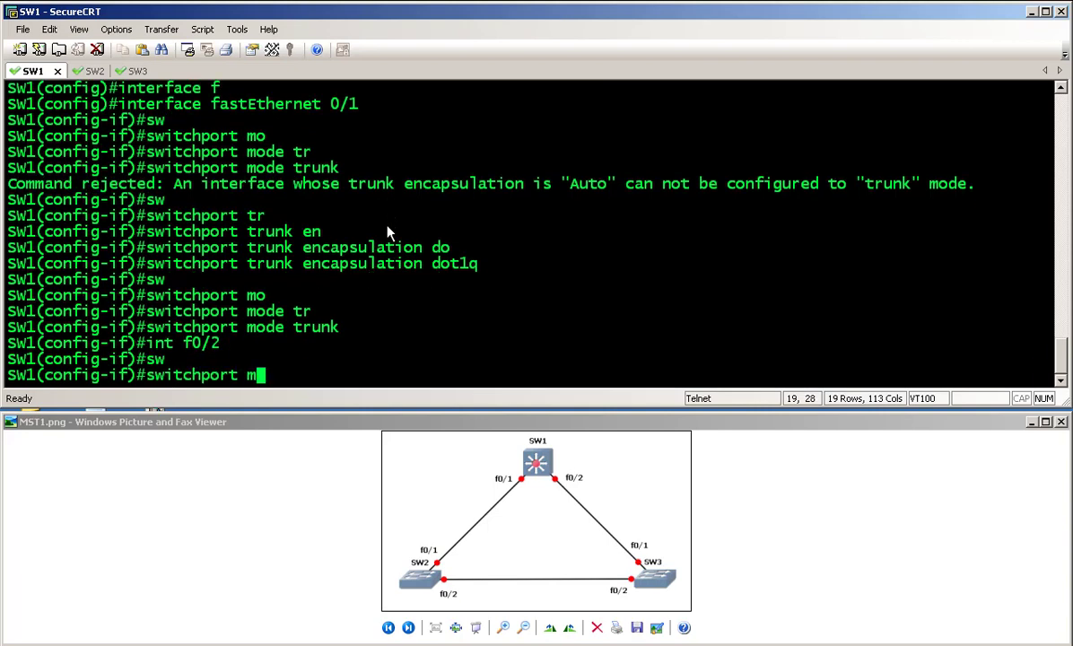
pyautogui.press('BackSpace')
pyautogui.write('en')
pyautogui.press('Tab')
pyautogui.write('c')
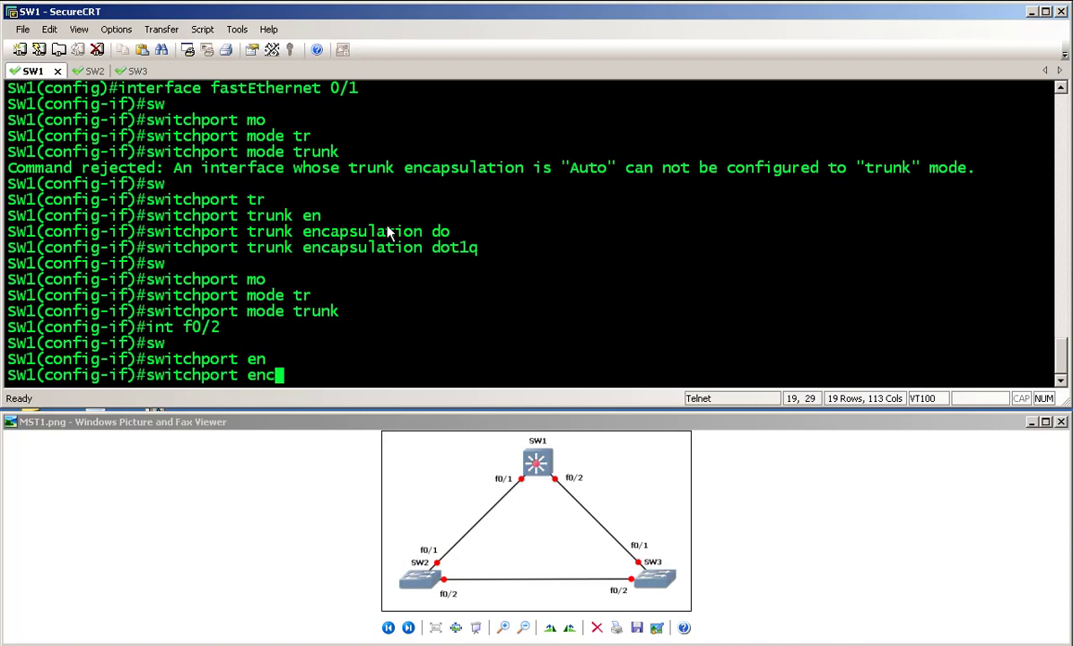
pyautogui.press('Tab')
pyautogui.write('c')
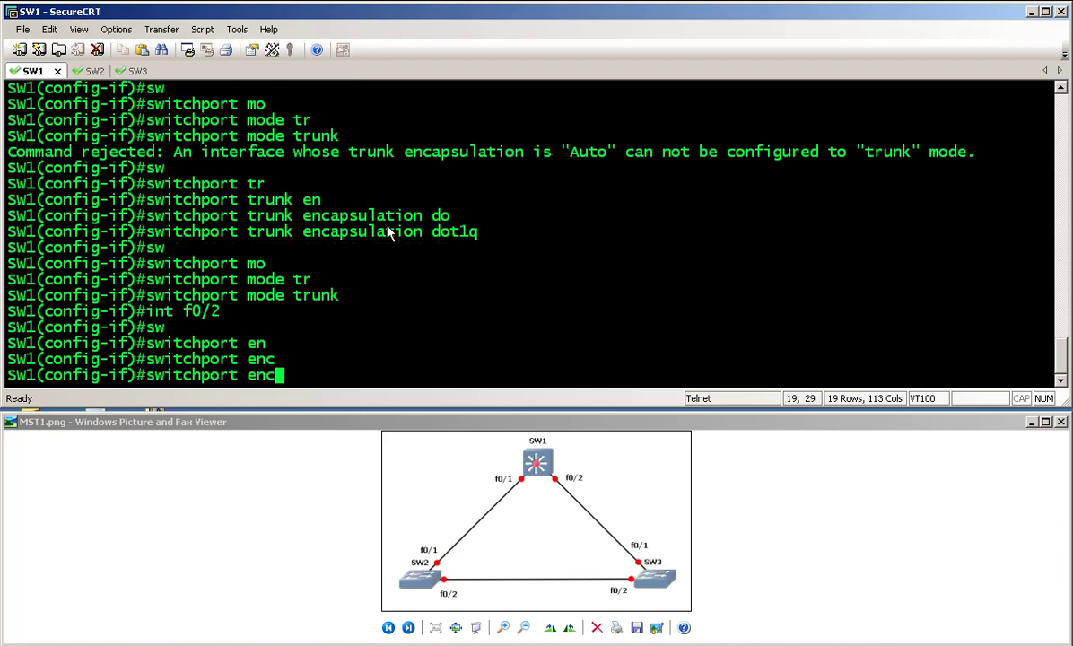
pyautogui.write('ap')
pyautogui.press('Tab')
pyautogui.press('BackSpace')
pyautogui.press('BackSpace')
pyautogui.press('BackSpace')
pyautogui.press('BackSpace')
pyautogui.press('BackSpace')
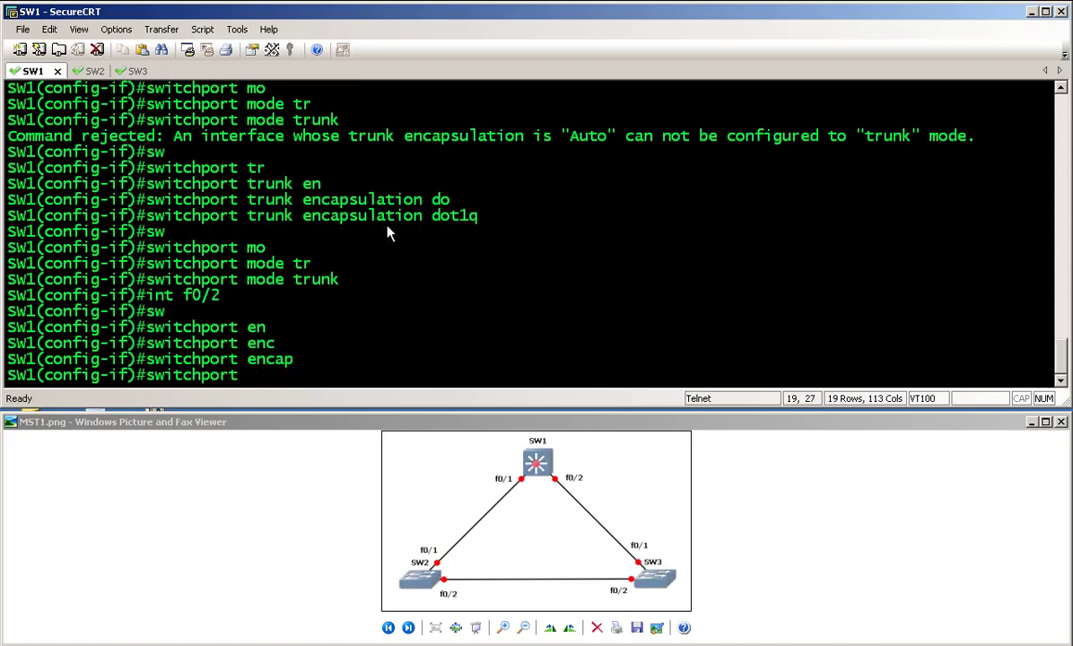
pyautogui.write('?')
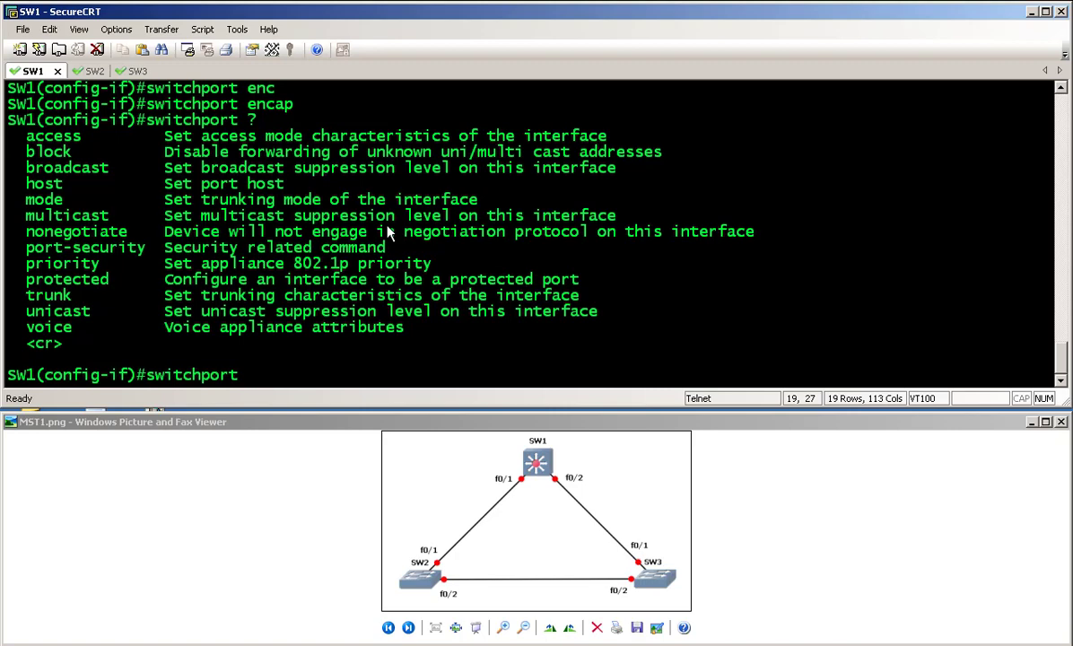
pyautogui.write('tr')
pyautogui.press('Tab')
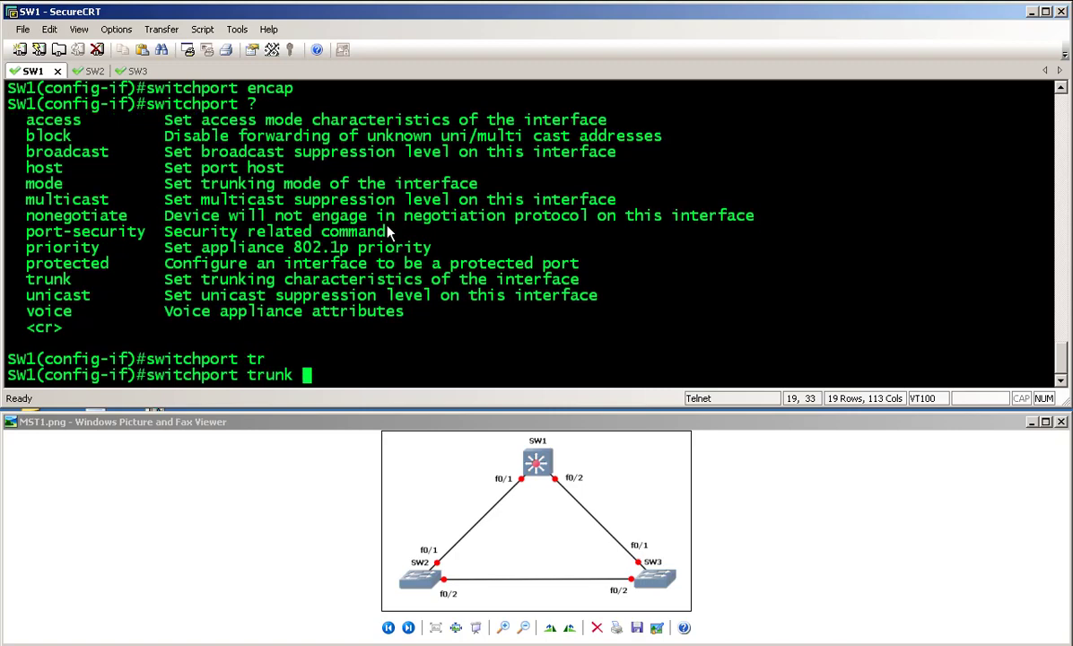
pyautogui.write('e')
pyautogui.press('Tab')
pyautogui.write('do')
pyautogui.press('Tab')
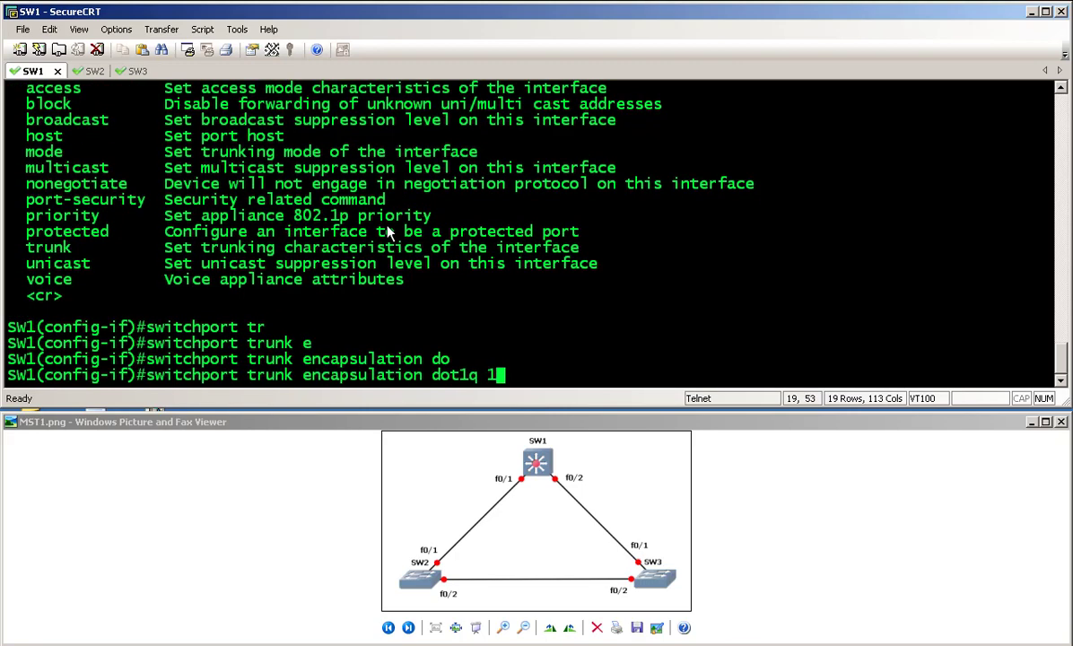
pyautogui.press('Return')
# Step: Set f0/2 to switchport mode trunk and exit configuration mode with 'end'
pyautogui.write('sw')
pyautogui.press('Tab')
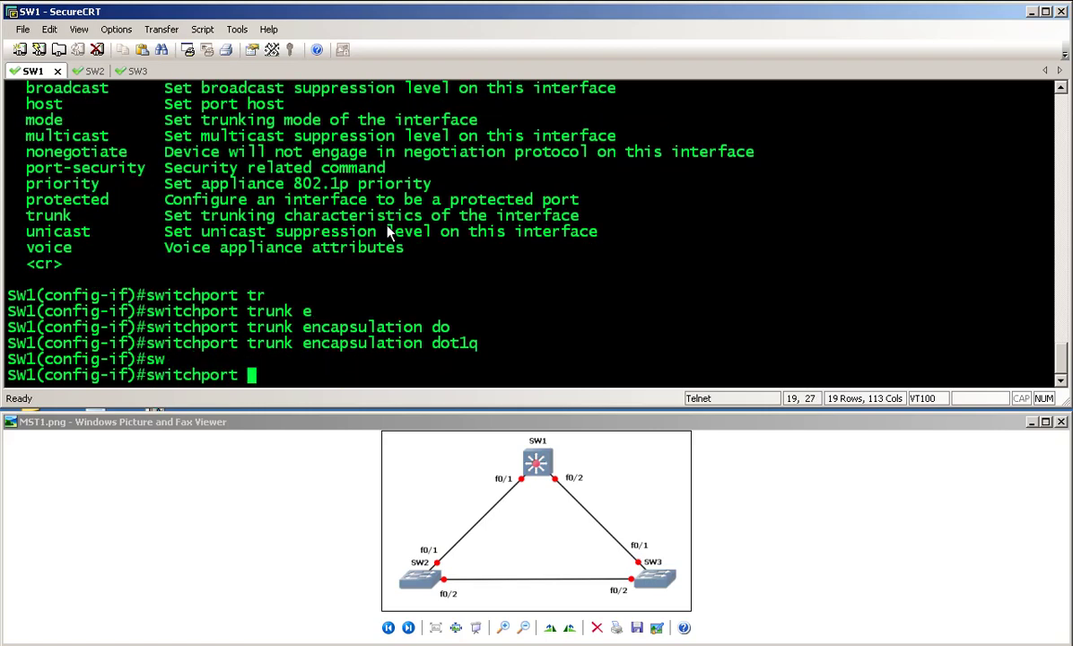
pyautogui.write('mo')
pyautogui.press('Tab')
pyautogui.write('tr')
pyautogui.press('Tab')
pyautogui.press('Return')
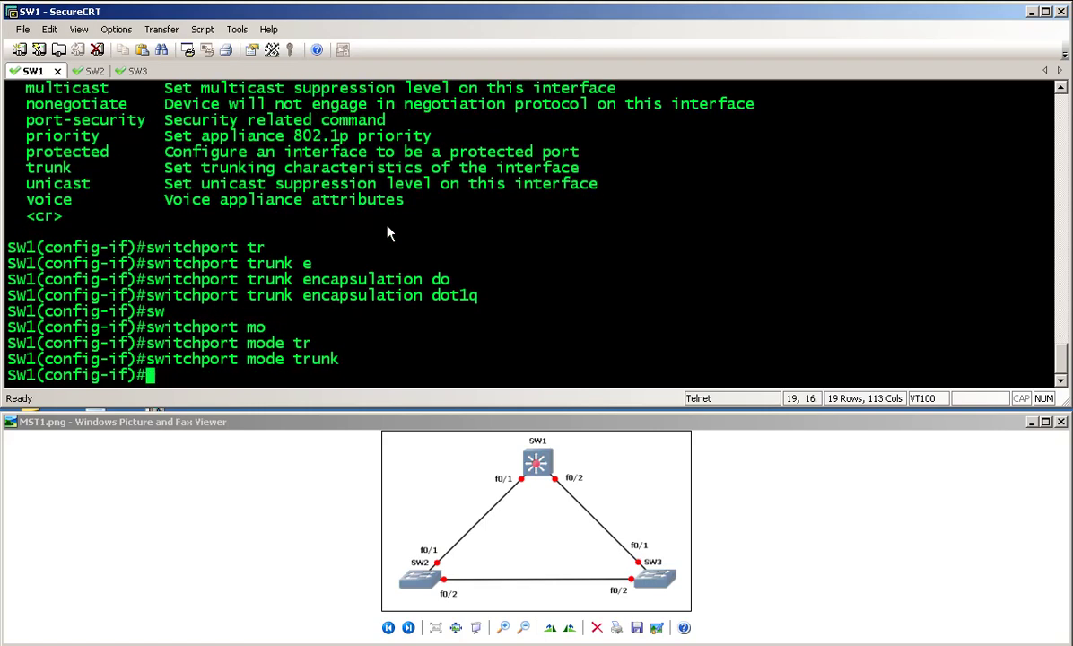
pyautogui.write('end')
pyautogui.press('Return')
# Step: Display the status of interface FastEthernet 0/1 with 'show interfaces'
pyautogui.write('show ')
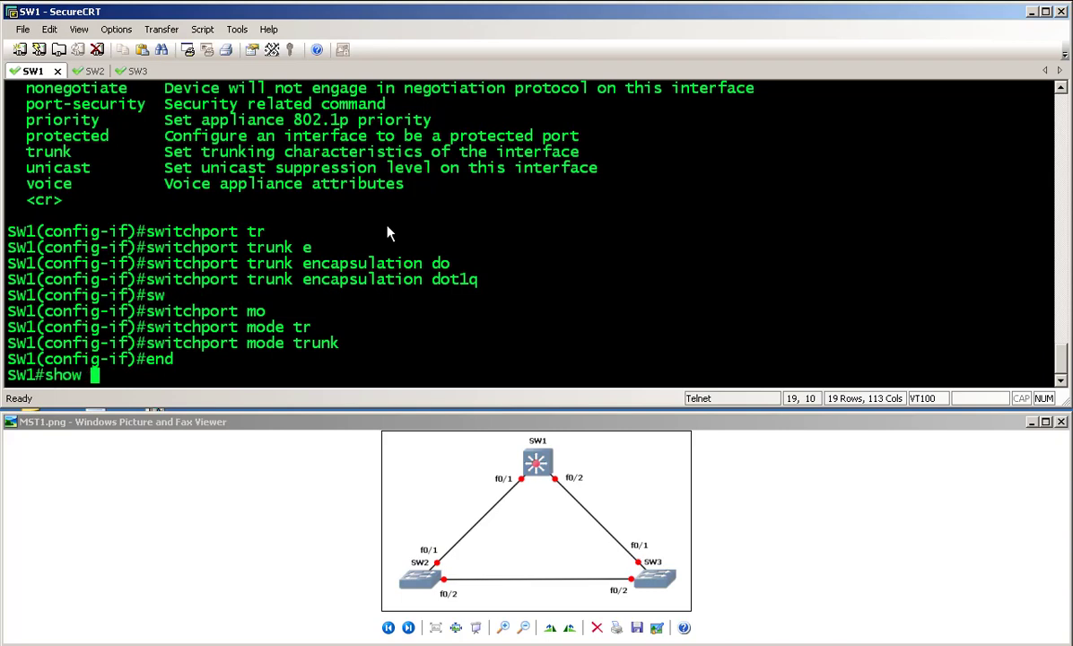
pyautogui.write('int')
pyautogui.press('Tab')
pyautogui.write('f')
pyautogui.press('Tab')
pyautogui.write('fas')
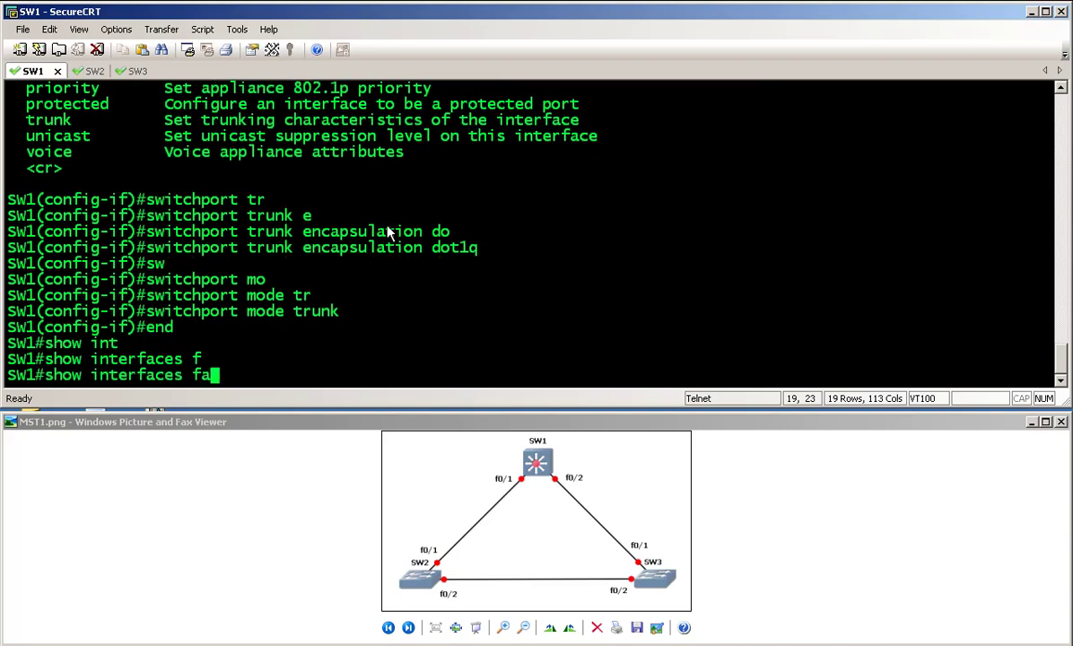
pyautogui.press('Tab')
pyautogui.write('0/1')
pyautogui.press('Return')
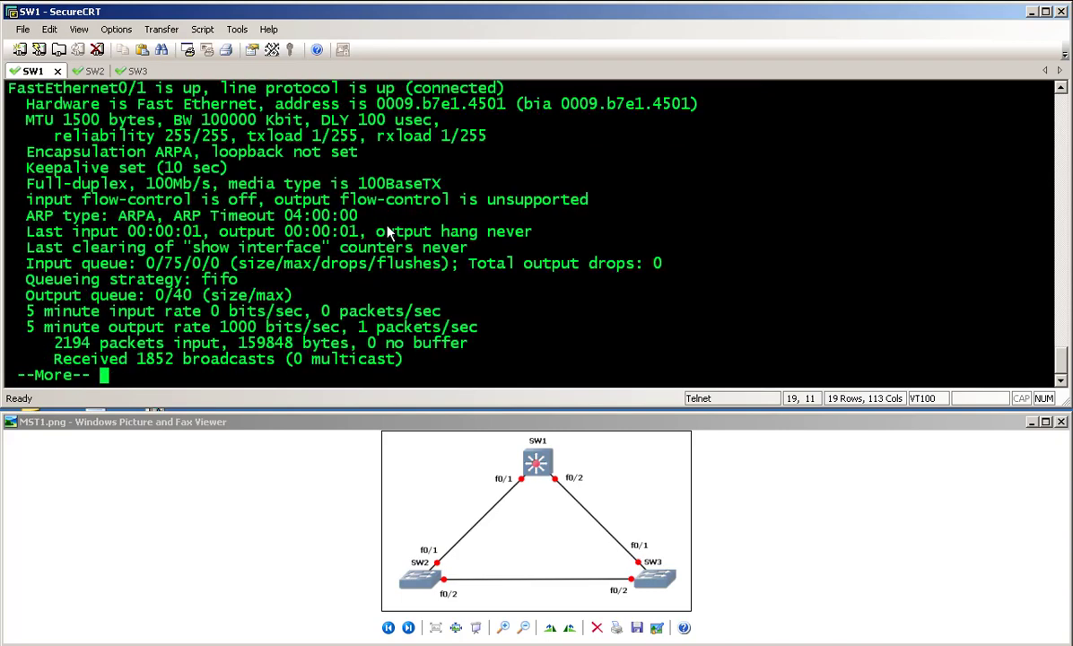
pyautogui.press('q')
# Step: Run 'show interfaces fastEthernet 0/1 trunk' and highlight its trunk mode and status rows
pyautogui.press('Up')
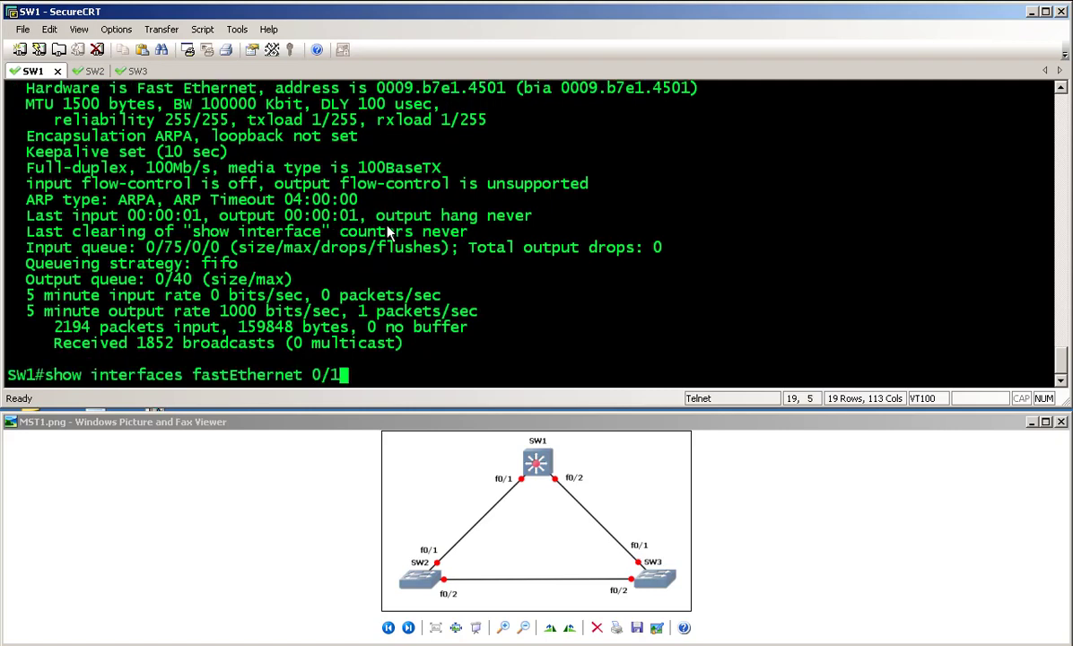
pyautogui.write('sw')
pyautogui.press('BackSpace')
pyautogui.press('BackSpace')
pyautogui.write('tr')
pyautogui.press('Tab')
pyautogui.write('un')
pyautogui.press('Tab')
pyautogui.write('k')
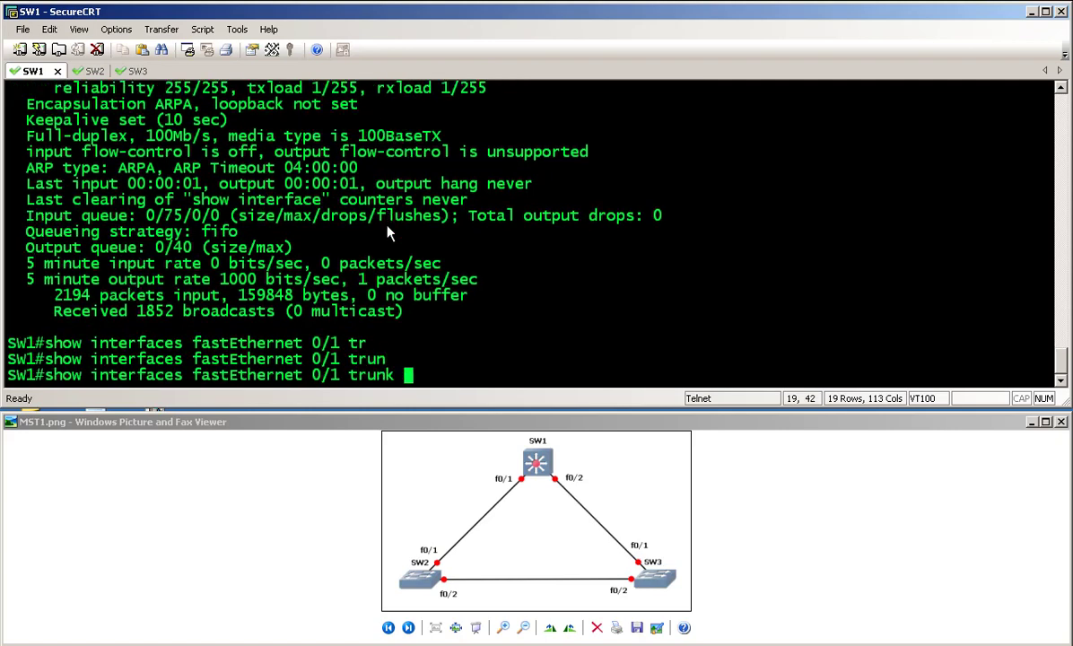
pyautogui.press('Return')
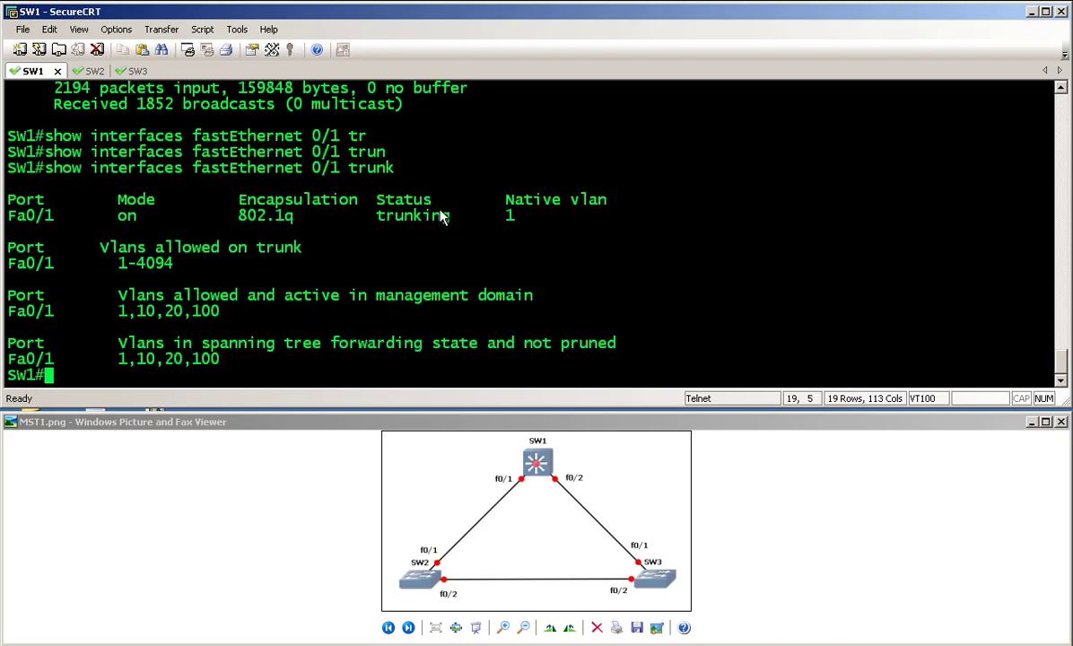
pyautogui.moveTo(320, 199); pyautogui.dragTo(344, 238)
pyautogui.click(503, 243)
# Step: Run the trunk check for fastEthernet 0/2 and mark its trunking status
pyautogui.press('Up')
pyautogui.press('Left')
pyautogui.press('Left')
pyautogui.press('Left')
pyautogui.press('Left')
pyautogui.press('Left')
pyautogui.press('Left')
pyautogui.press('Left')
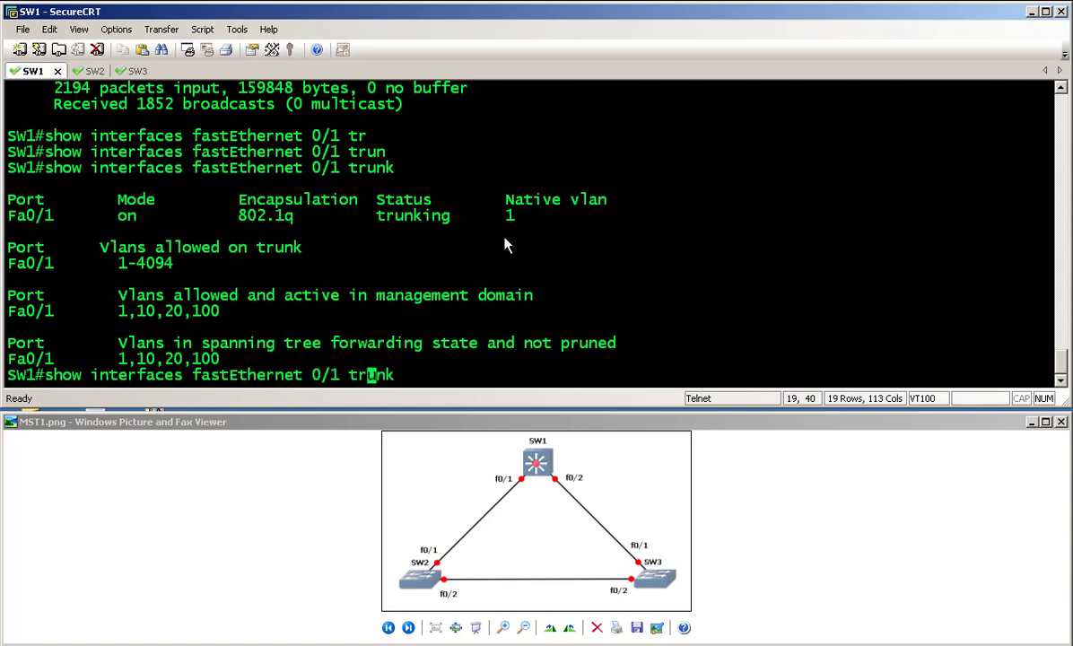
pyautogui.press('BackSpace')
pyautogui.write('2')
pyautogui.press('Return')
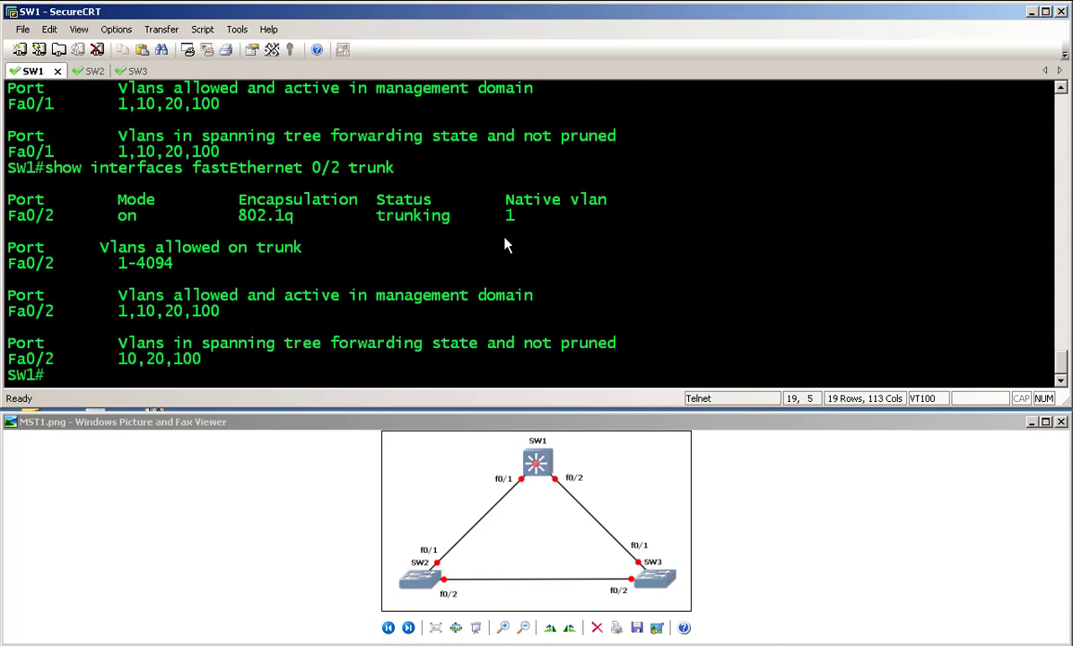
pyautogui.moveTo(336, 215); pyautogui.dragTo(448, 220)
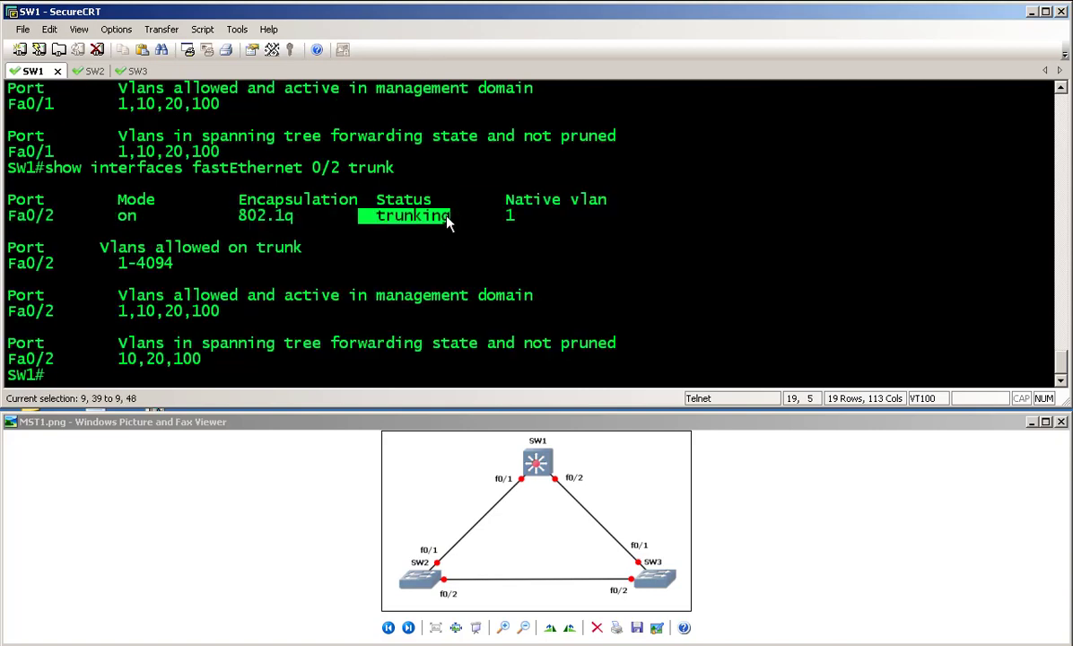
pyautogui.click(480, 296)
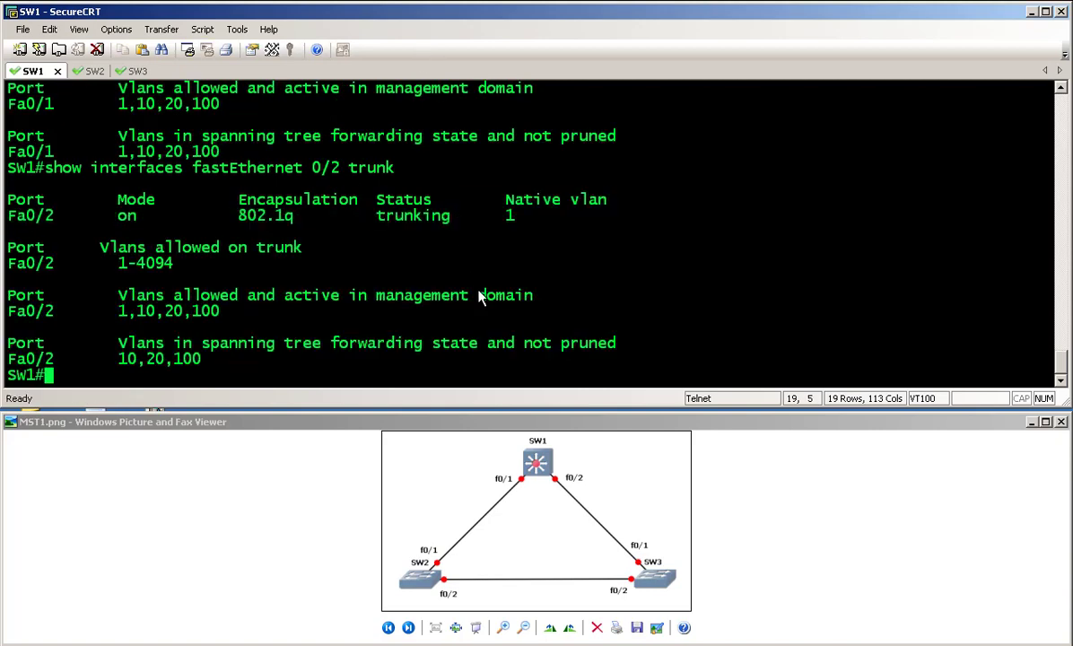
# Step: On SW2, set interface range fastEthernet 0/1 - 2 to switchport mode trunk
pyautogui.click(93, 76)
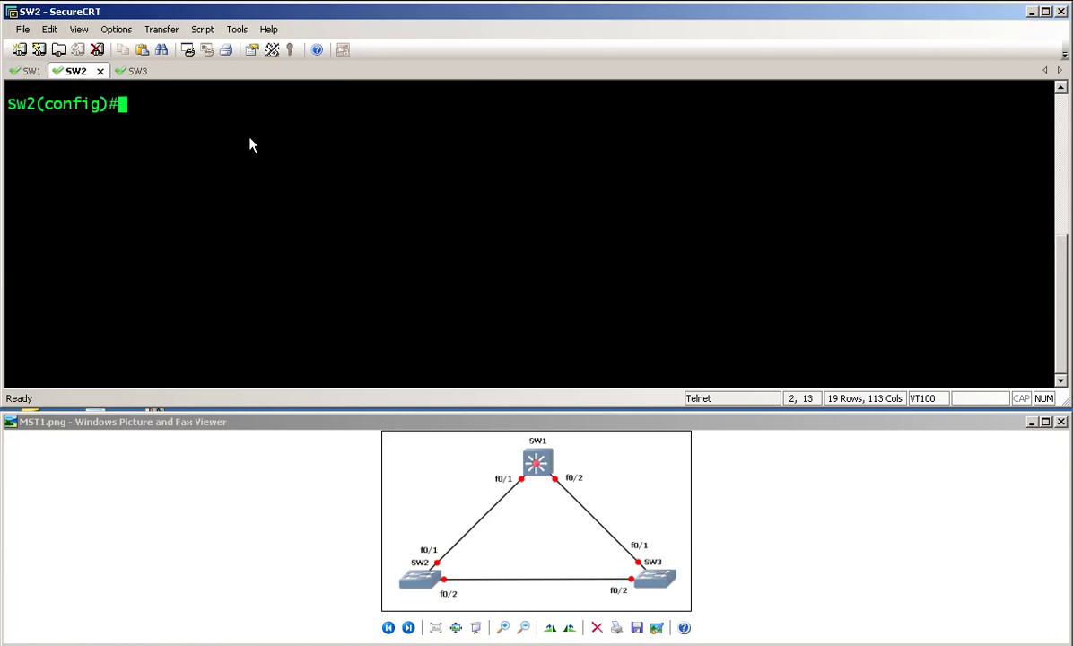
pyautogui.write('int')
pyautogui.press('Tab')
pyautogui.write('ra')
pyautogui.press('Tab')
pyautogui.write('fas')
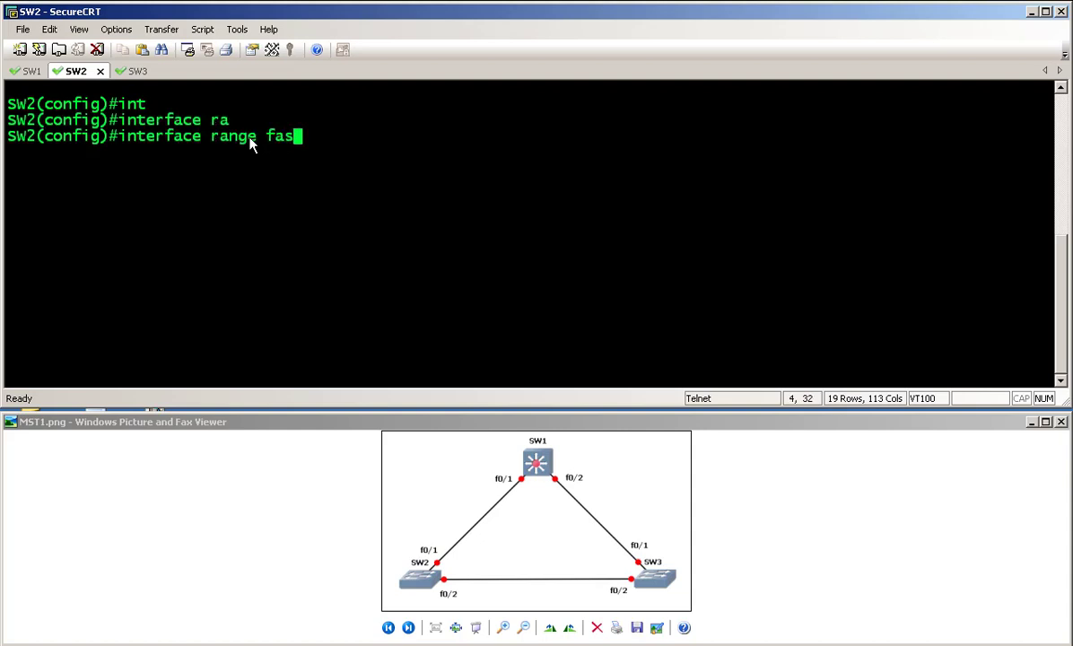
pyautogui.press('Tab')
pyautogui.write('0/1 ')
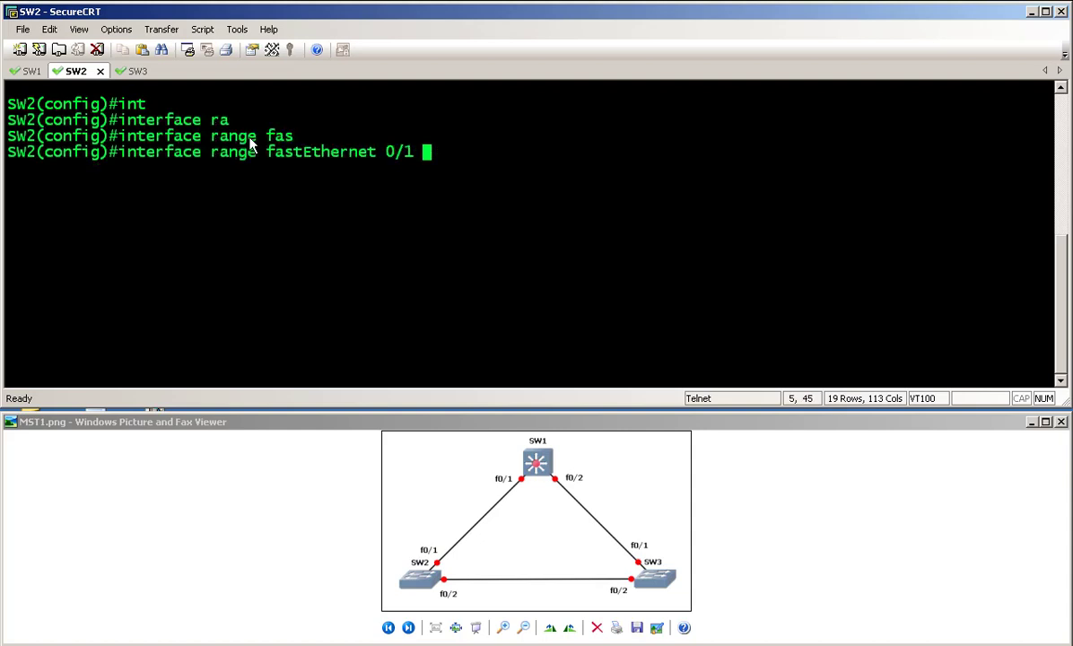
pyautogui.write('-2')
pyautogui.press('BackSpace')
pyautogui.write('2')
pyautogui.press('Return')
pyautogui.write('sw')
pyautogui.press('Tab')
pyautogui.write('mo')
pyautogui.press('Tab')
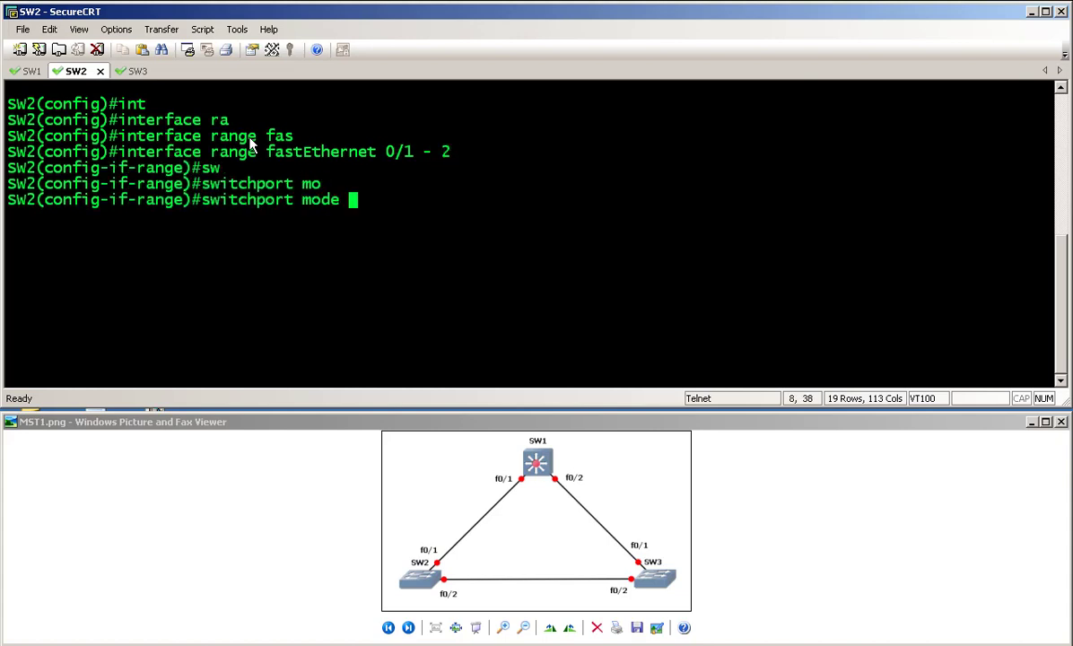
pyautogui.write('tr')
pyautogui.press('Tab')
pyautogui.press('Return')
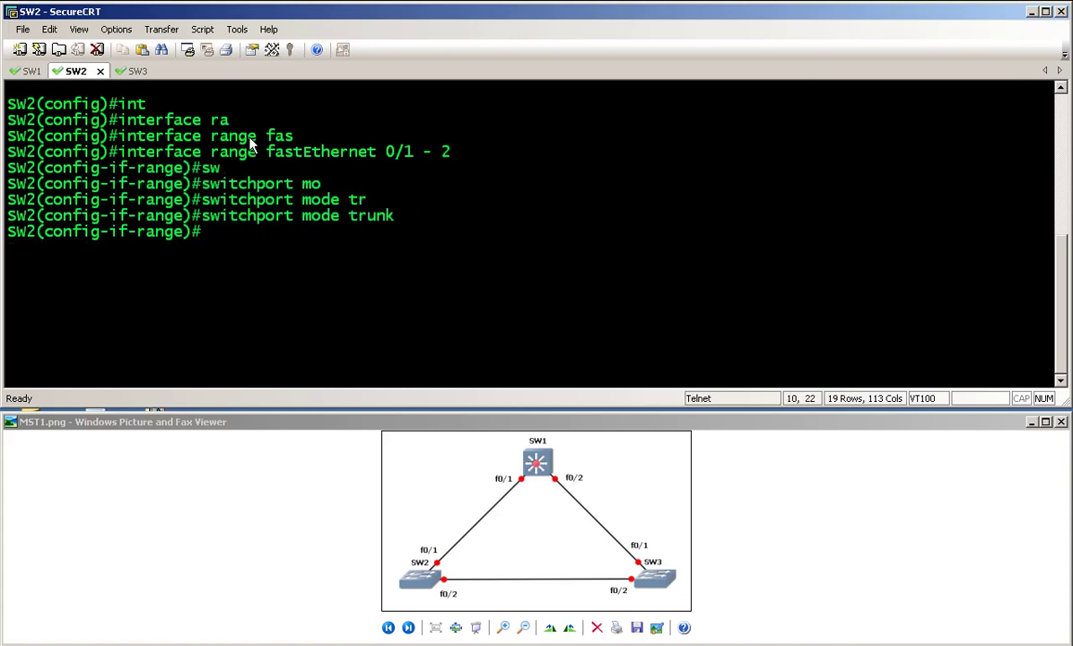
# Step: On SW3, set interface range fastEthernet 0/1 - 2 to switchport mode trunk
pyautogui.click(135, 73)
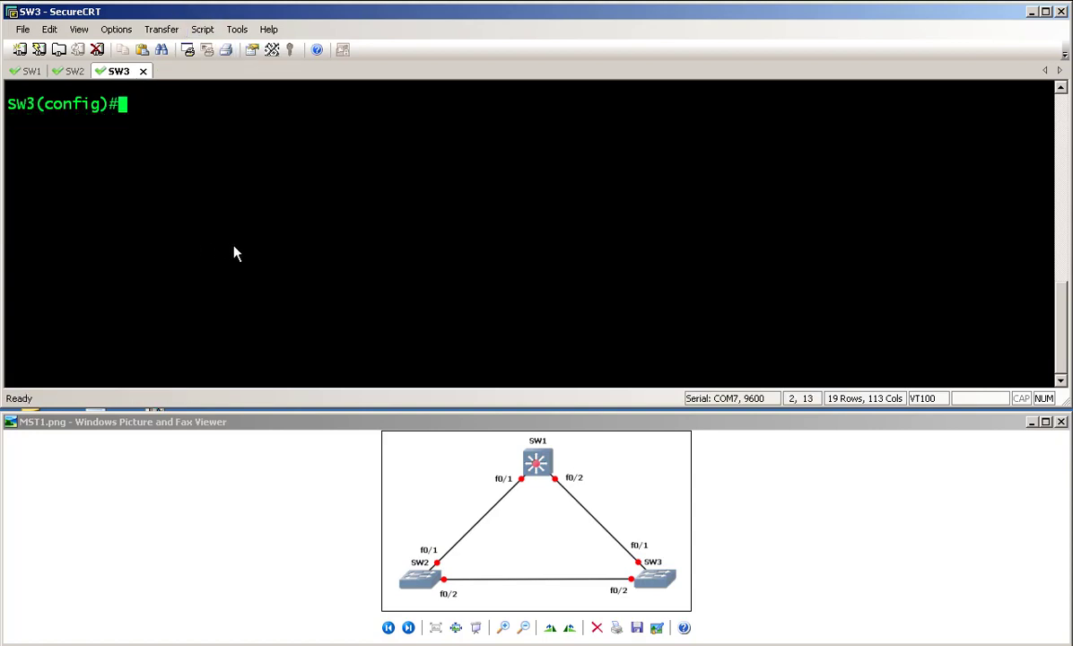
pyautogui.write('int')
pyautogui.press('Tab')
pyautogui.write('r')
pyautogui.press('Tab')
pyautogui.write('f')
pyautogui.press('Tab')
pyautogui.write('0/1 - 2')
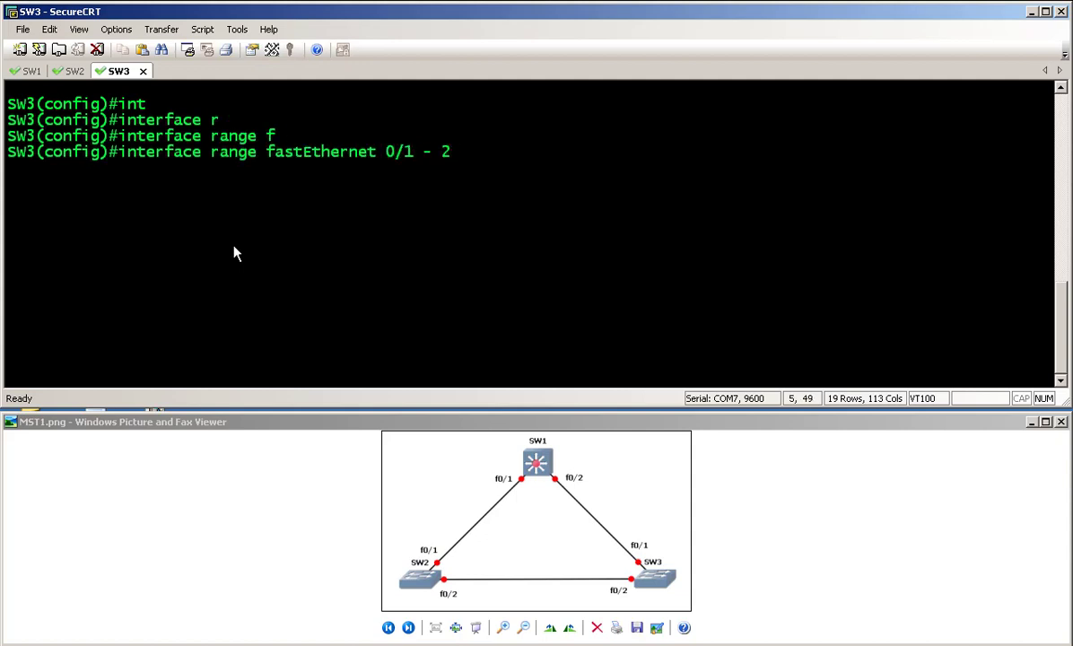
pyautogui.press('Return')
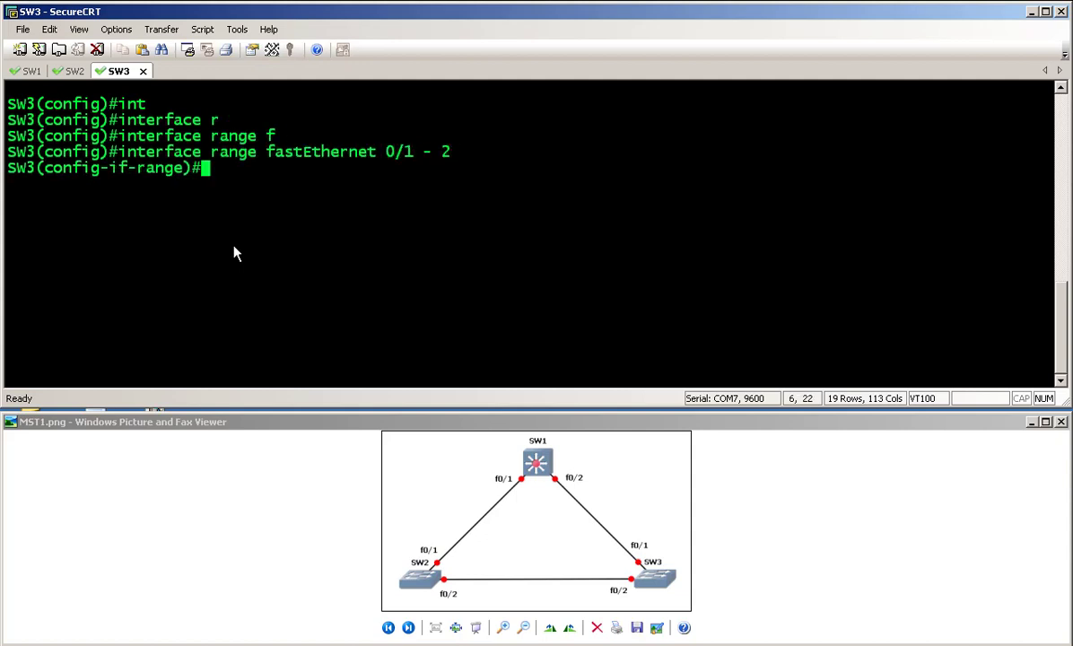
pyautogui.write('sw')
pyautogui.press('Tab')
pyautogui.write('mo')
pyautogui.press('Tab')
pyautogui.write('tr')
pyautogui.press('Tab')
pyautogui.press('Return')
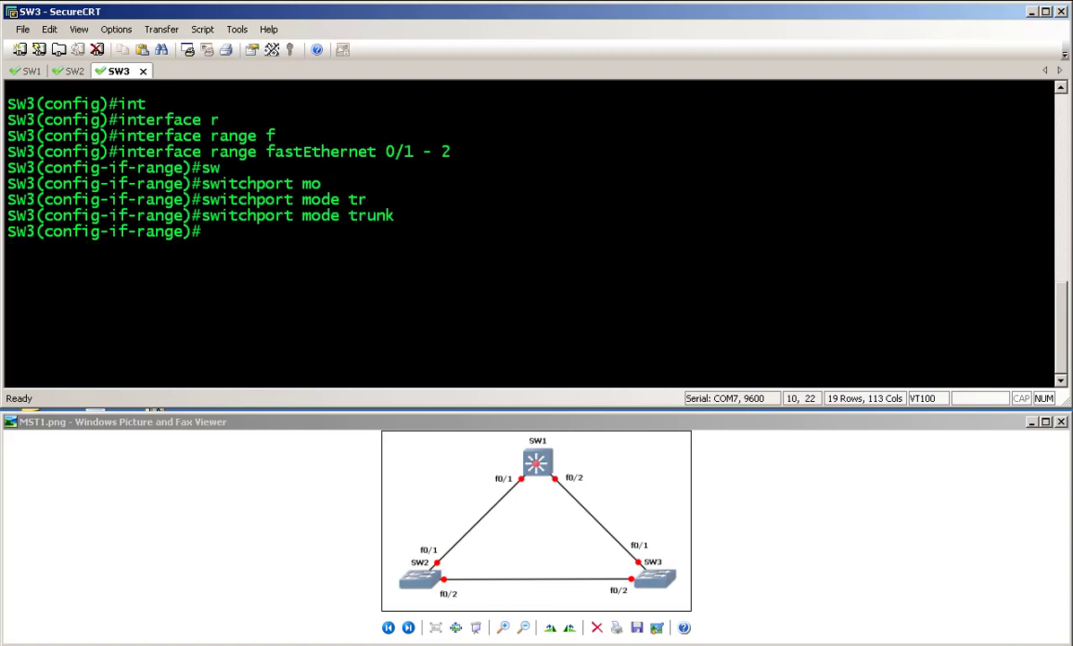
pyautogui.hotkey('alt', 'Tab')
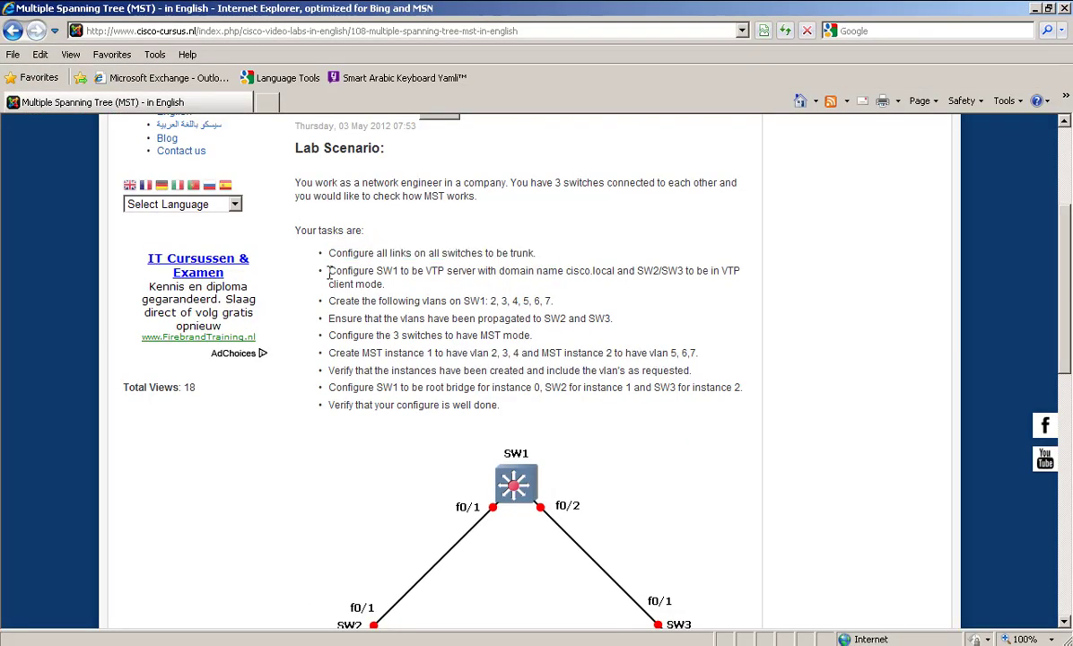
pyautogui.moveTo(329, 269); pyautogui.dragTo(473, 280)
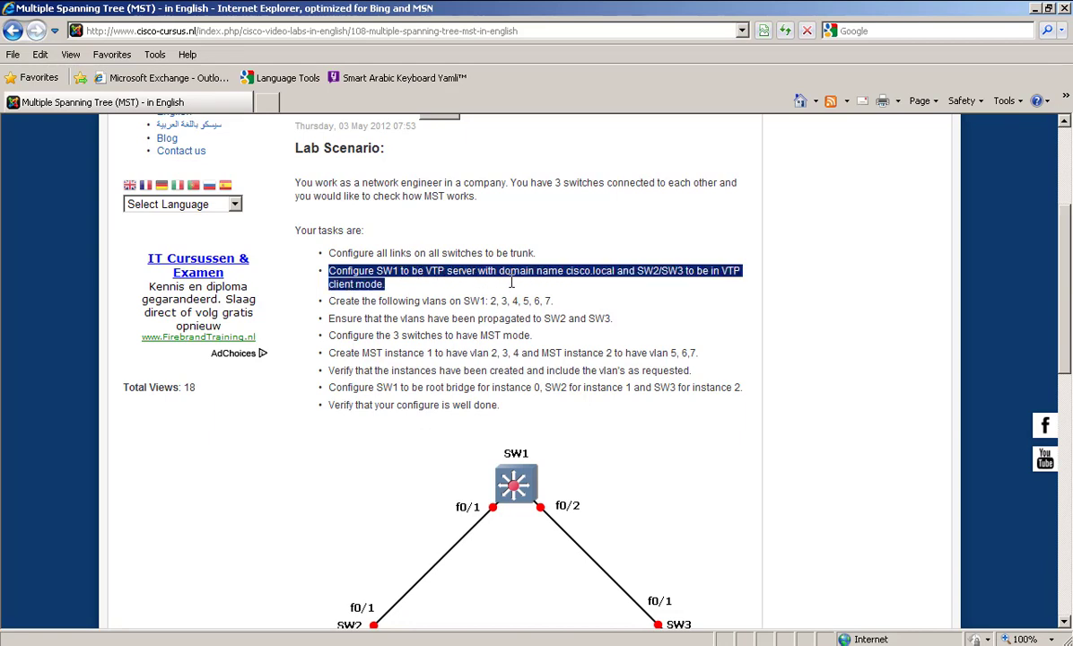
pyautogui.moveTo(328, 270); pyautogui.dragTo(737, 278)
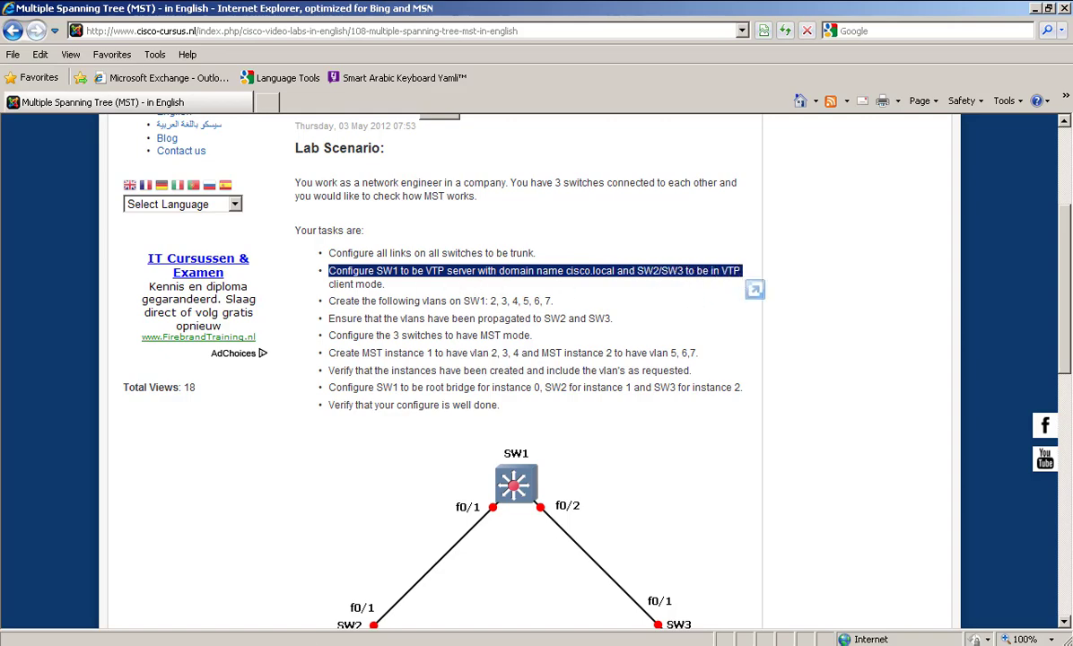
pyautogui.hotkey('alt', 'Tab')
# Step: On SW1, enter global configuration with 'conf t' and set VTP mode to server
pyautogui.click(27, 71)
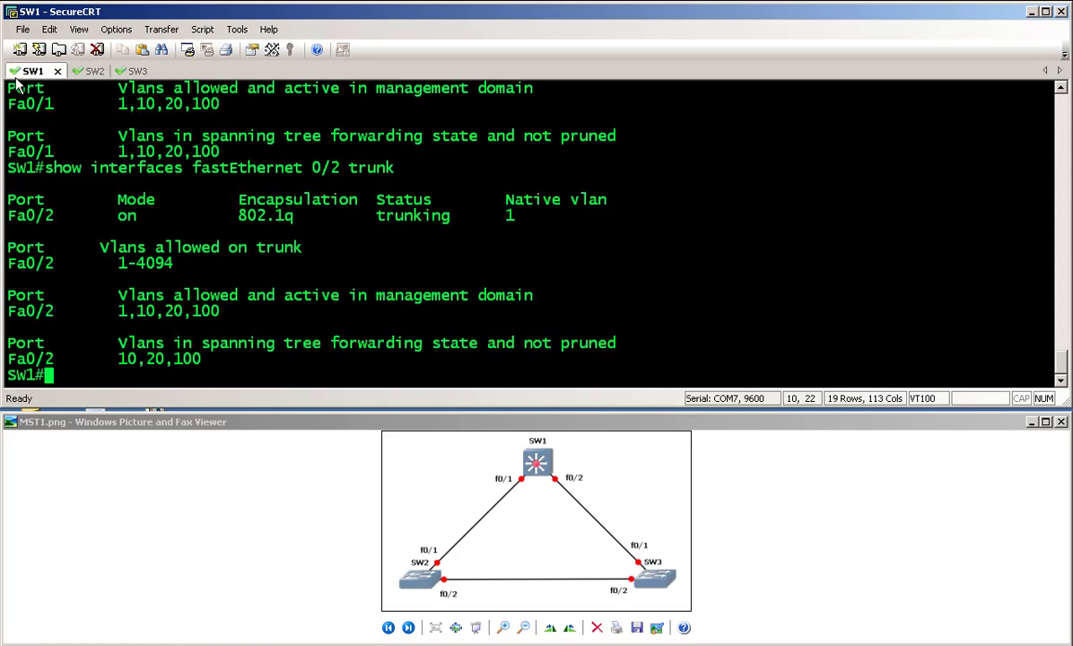
pyautogui.write('conf t')
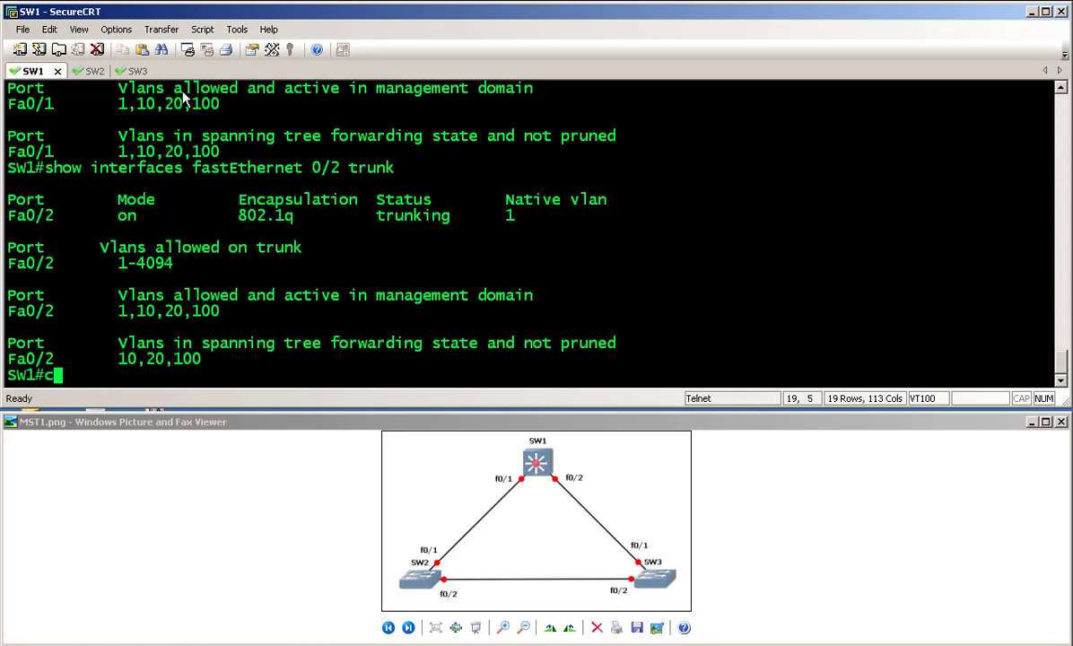
pyautogui.press('Return')
pyautogui.write('vtp mo')
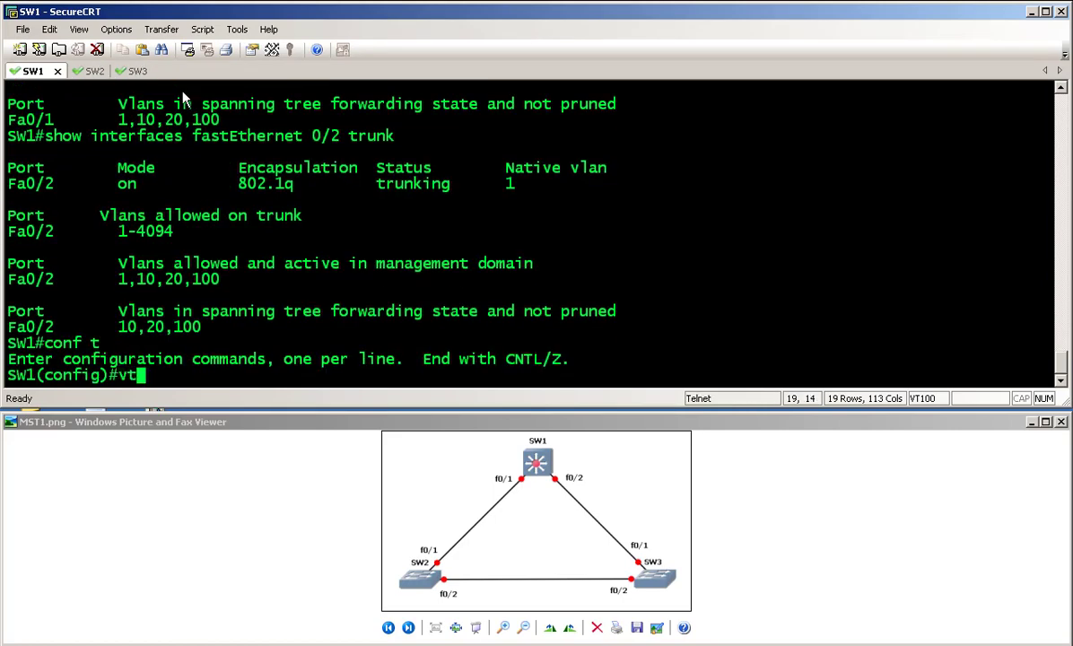
pyautogui.press('Tab')
pyautogui.write('ser')
pyautogui.press('Tab')
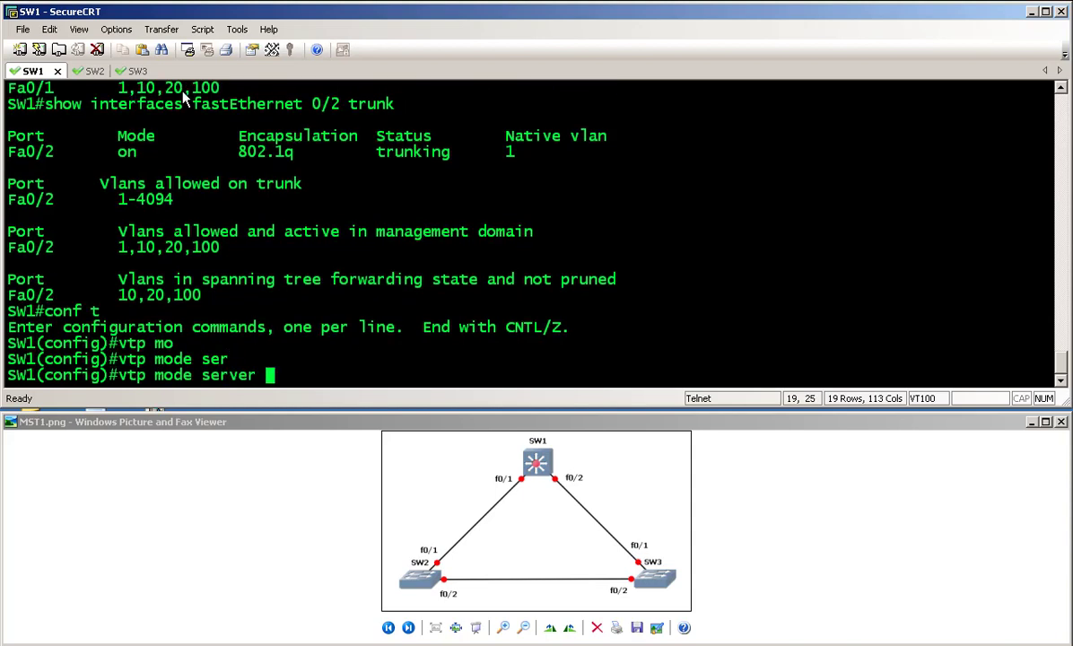
pyautogui.press('Return')
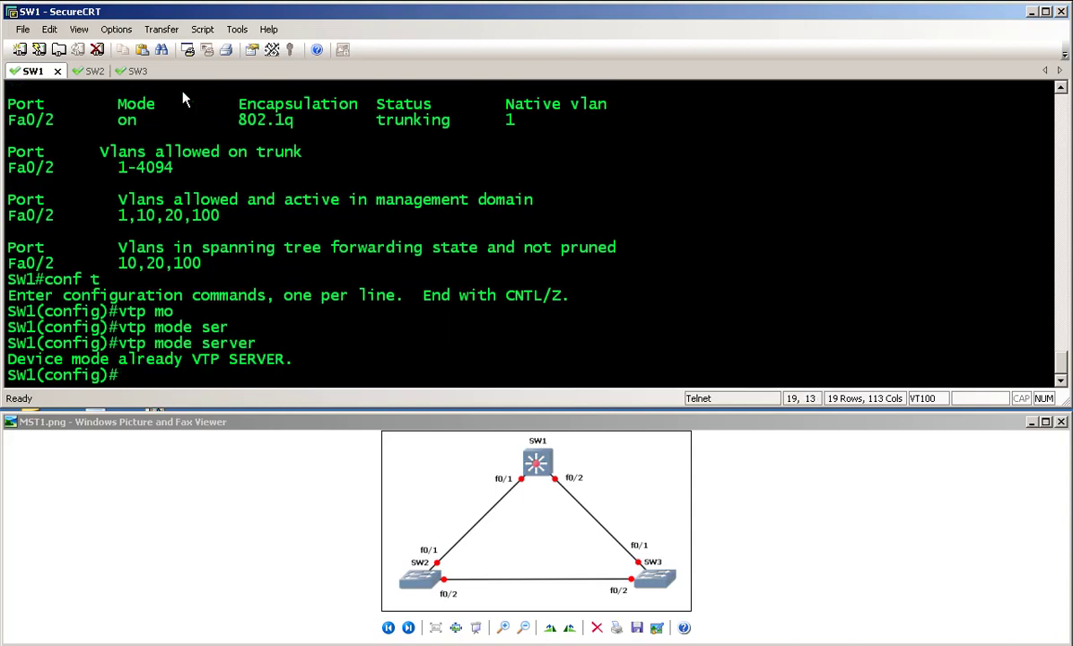
# Step: Set SW1's VTP domain to cisco.local
pyautogui.write('vtp')
pyautogui.press('Tab')
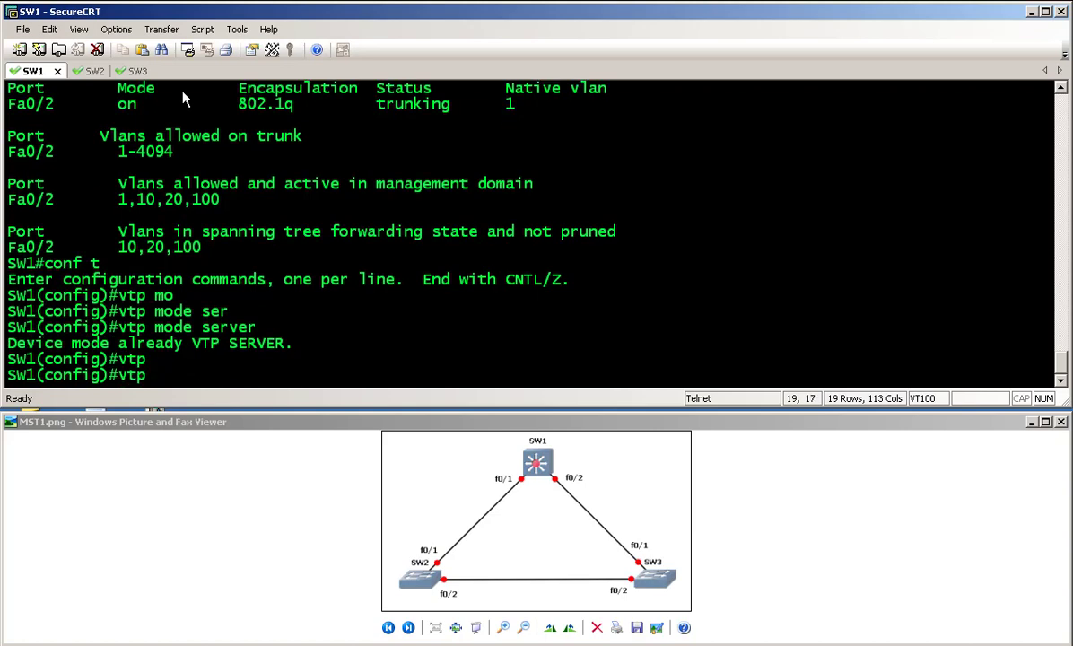
pyautogui.write('?')
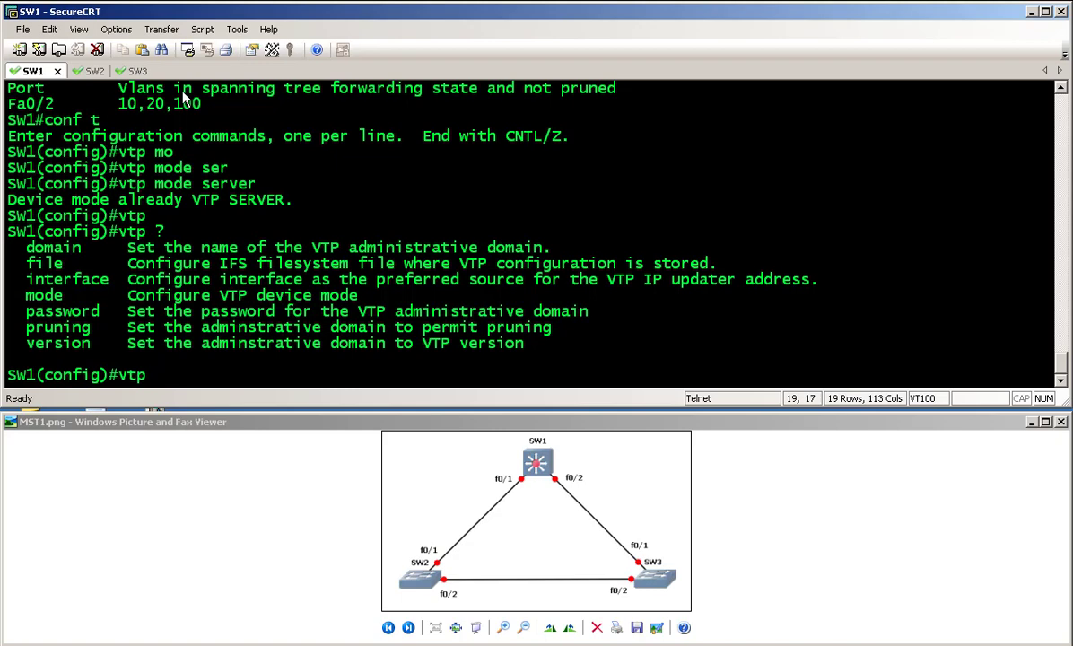
pyautogui.write('do')
pyautogui.press('Tab')
pyautogui.write('?')
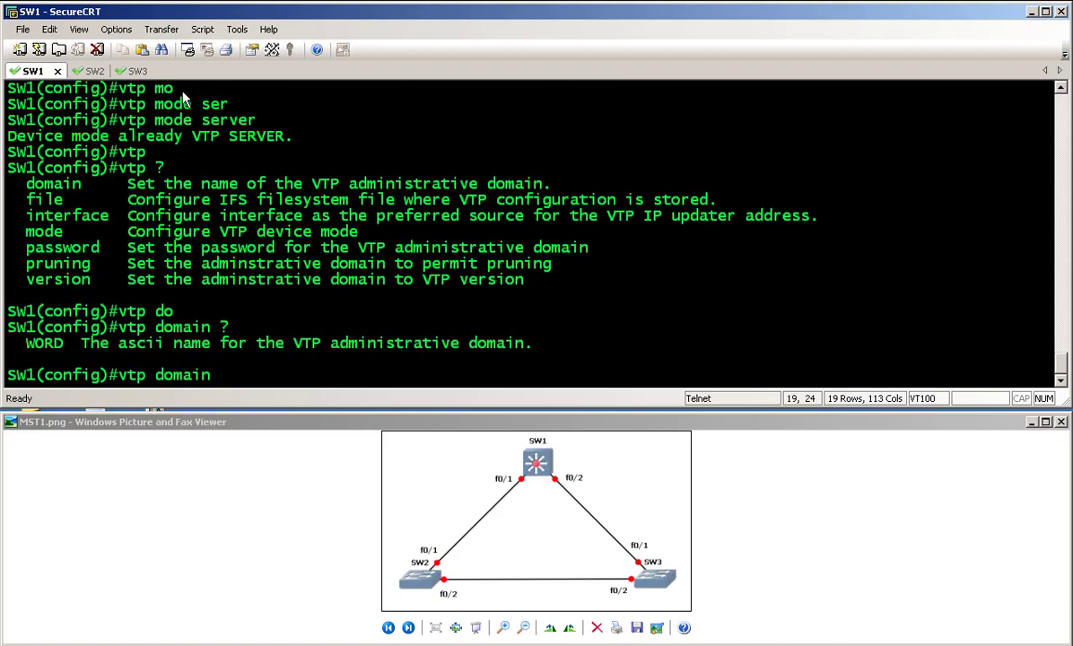
pyautogui.write('cisco.local')
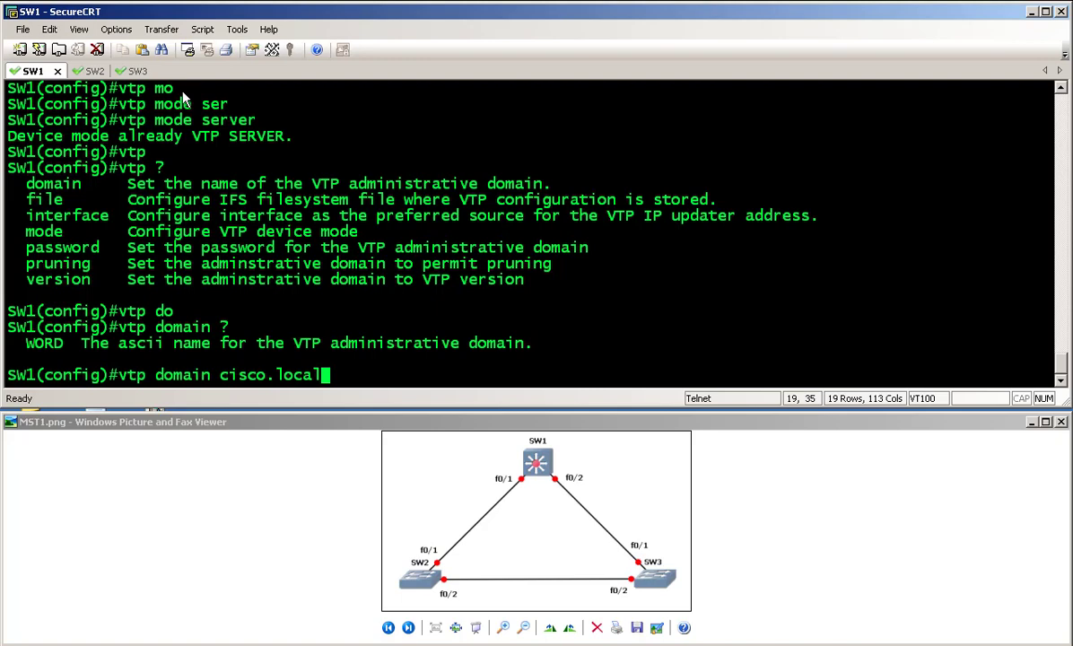
pyautogui.press('Return')
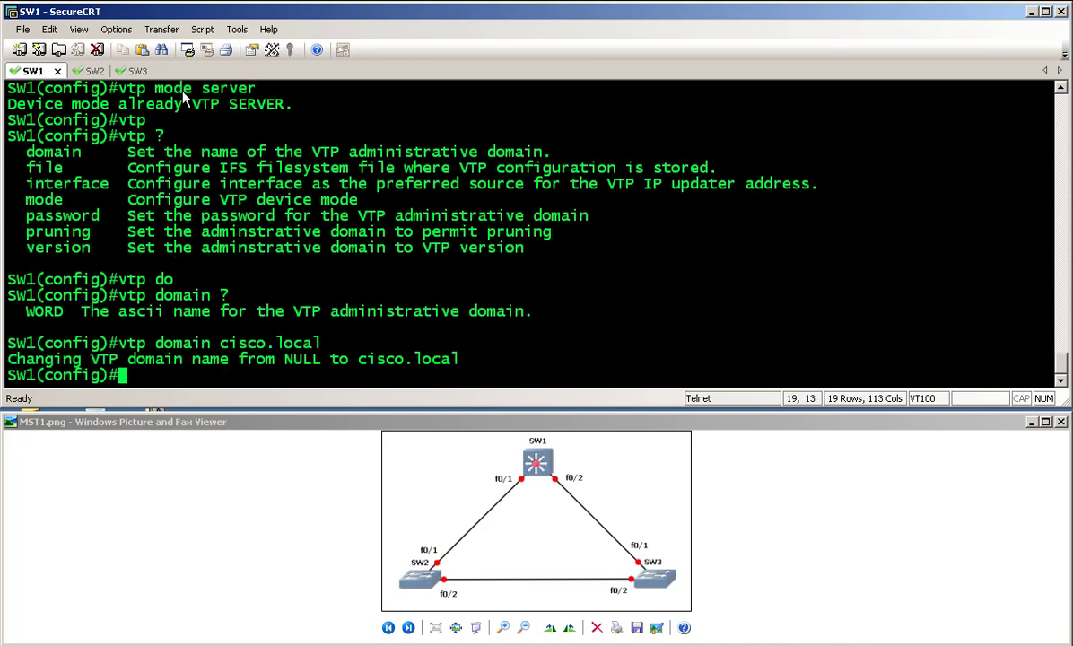
pyautogui.click(88, 70)
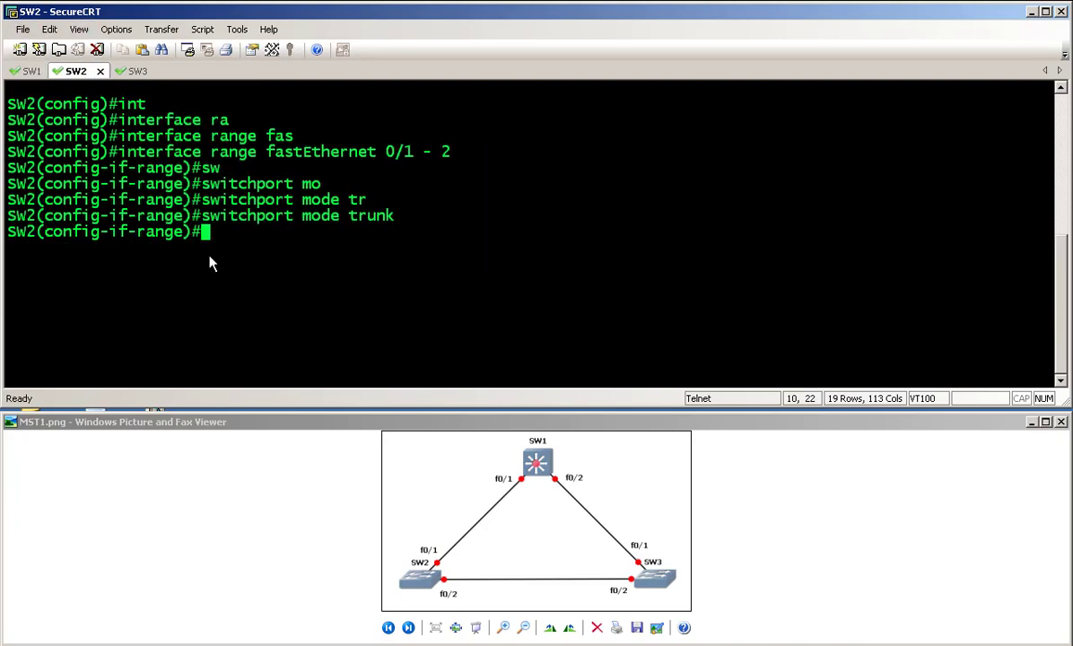
# Step: On SW2, exit port range configuration and set VTP mode to client
pyautogui.write('exit')
pyautogui.press('Return')
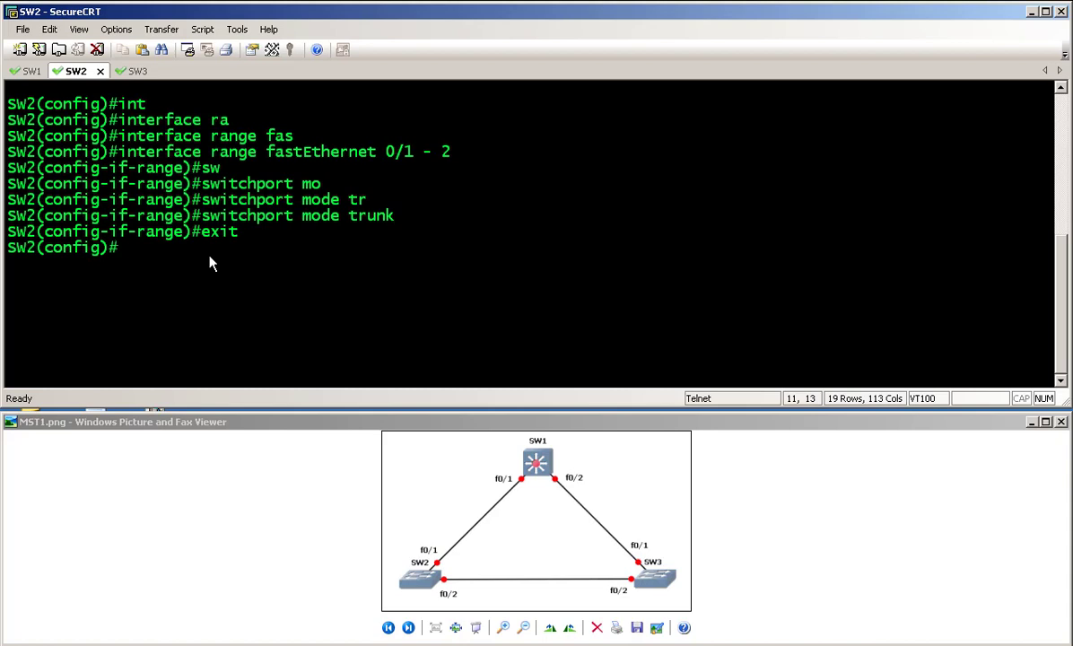
pyautogui.write('vtp')
pyautogui.press('Tab')
pyautogui.write('mo')
pyautogui.press('Tab')
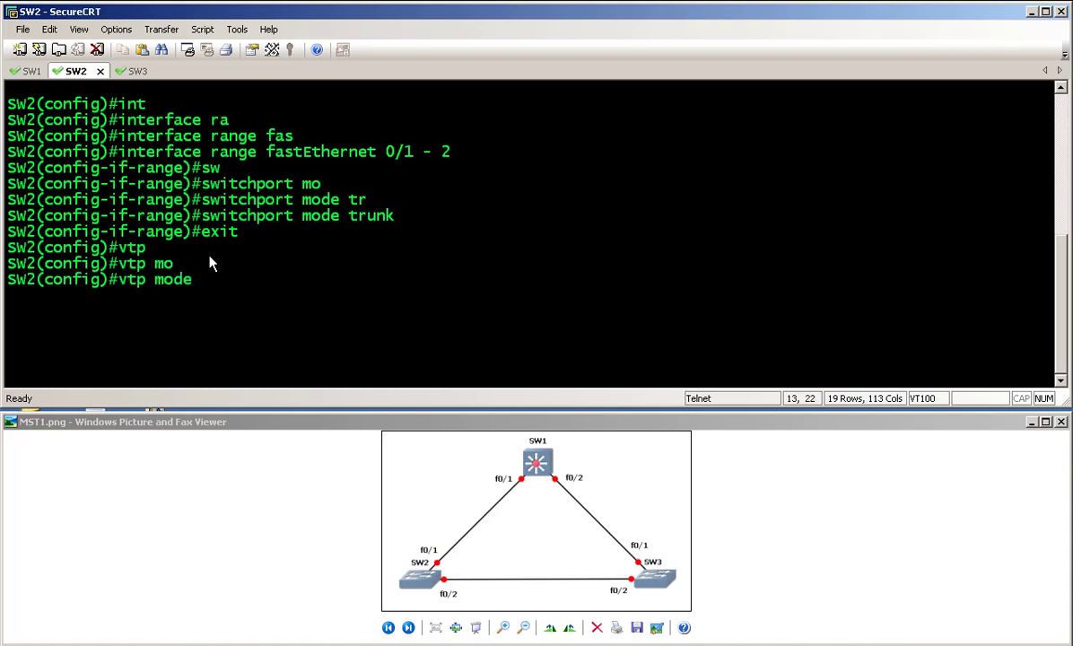
pyautogui.write('cli')
pyautogui.press('Tab')
pyautogui.press('Return')
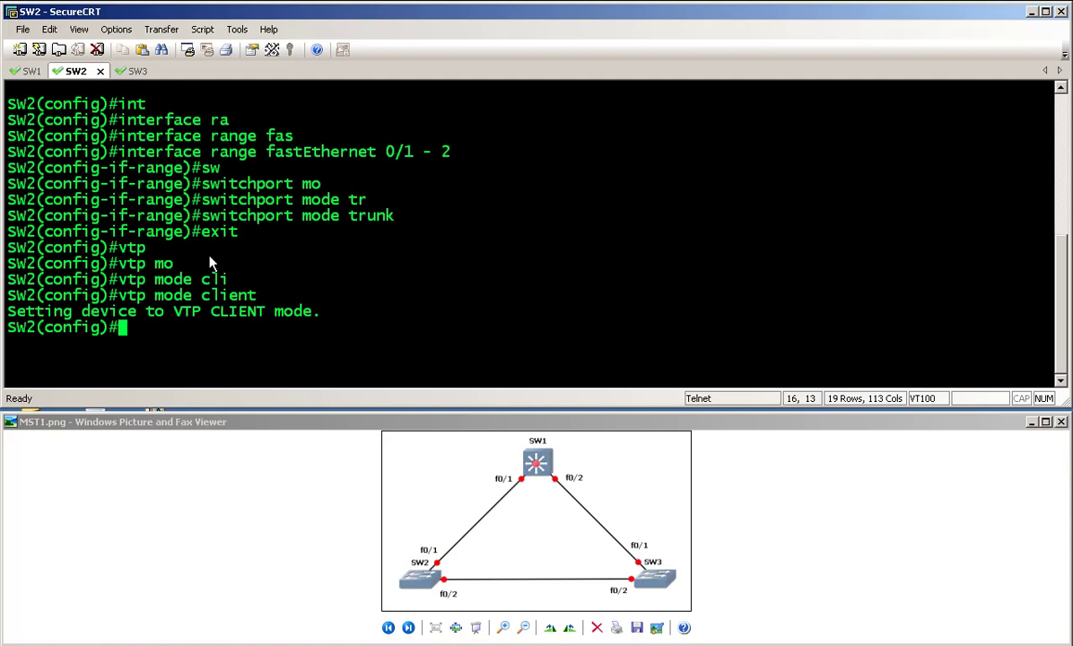
# Step: Correct the rejected command to 'vtp do cisco.local' on SW2, run it, and copy it
pyautogui.write('vtp')
pyautogui.press('Tab')
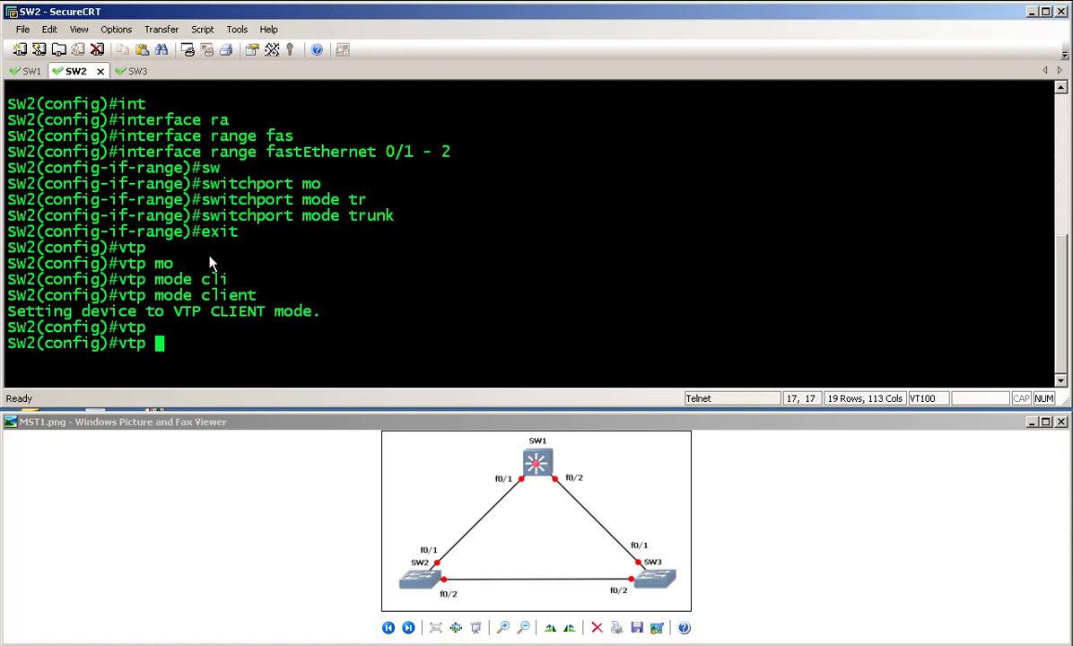
pyautogui.write('mo')
pyautogui.press('Tab')
pyautogui.write('cisco.local')
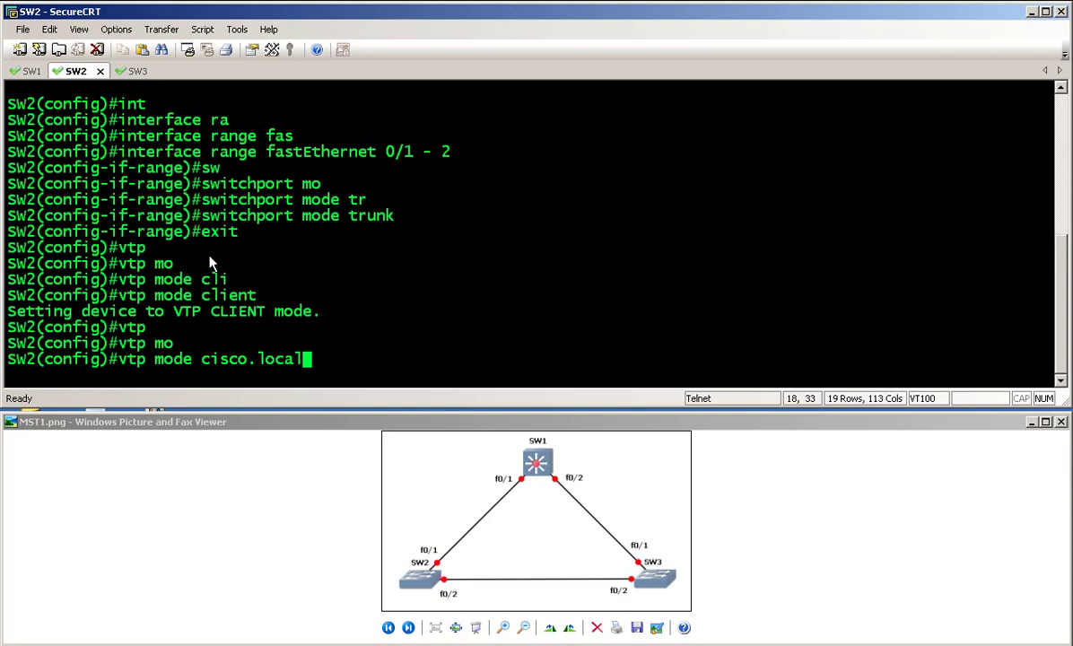
pyautogui.press('Return')
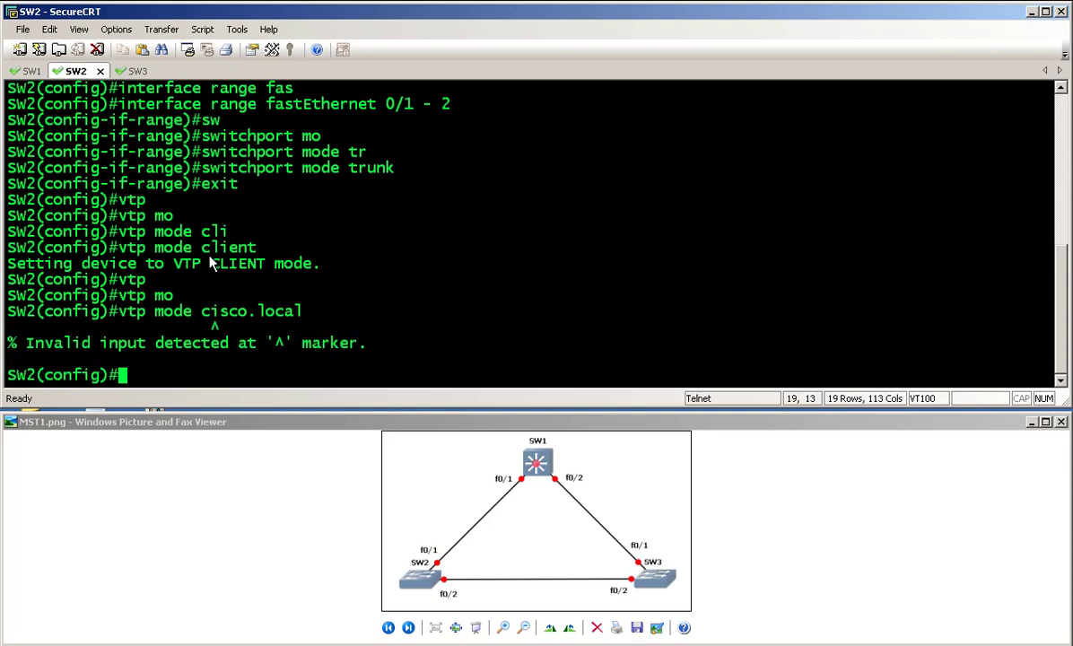
pyautogui.press('Up')
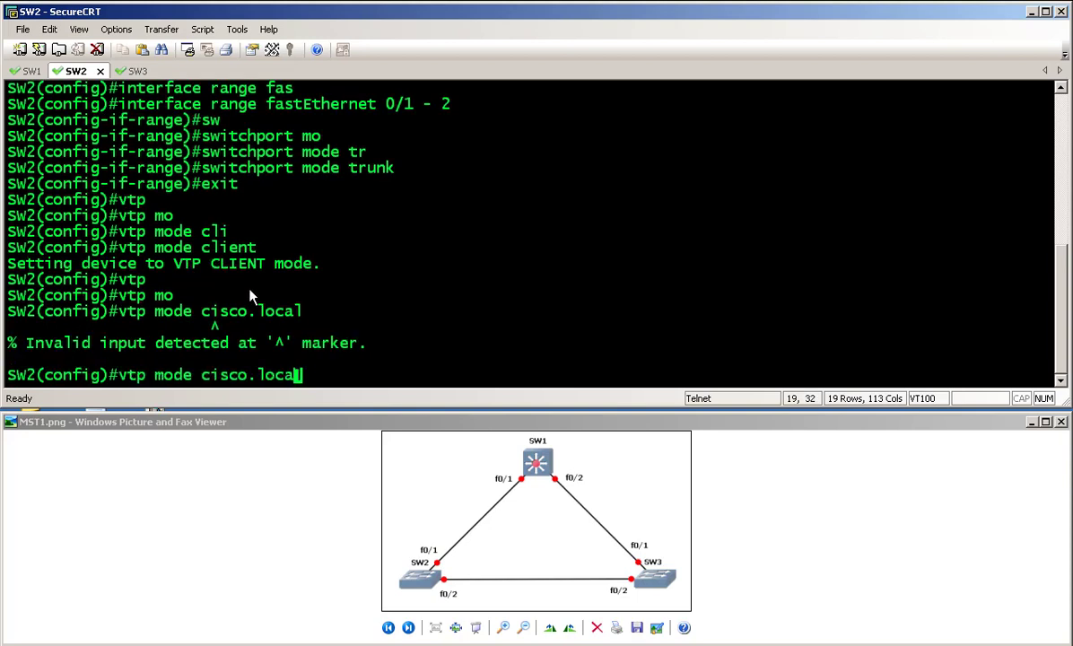
pyautogui.press('Left')
pyautogui.press('Left')
pyautogui.press('Left')
pyautogui.press('Left')
pyautogui.press('Left')
pyautogui.press('Left')
pyautogui.press('Left')
pyautogui.press('Left')
pyautogui.press('Left')
pyautogui.press('Left')
pyautogui.press('BackSpace')
pyautogui.press('BackSpace')
pyautogui.press('BackSpace')
pyautogui.press('BackSpace')
pyautogui.press('BackSpace')
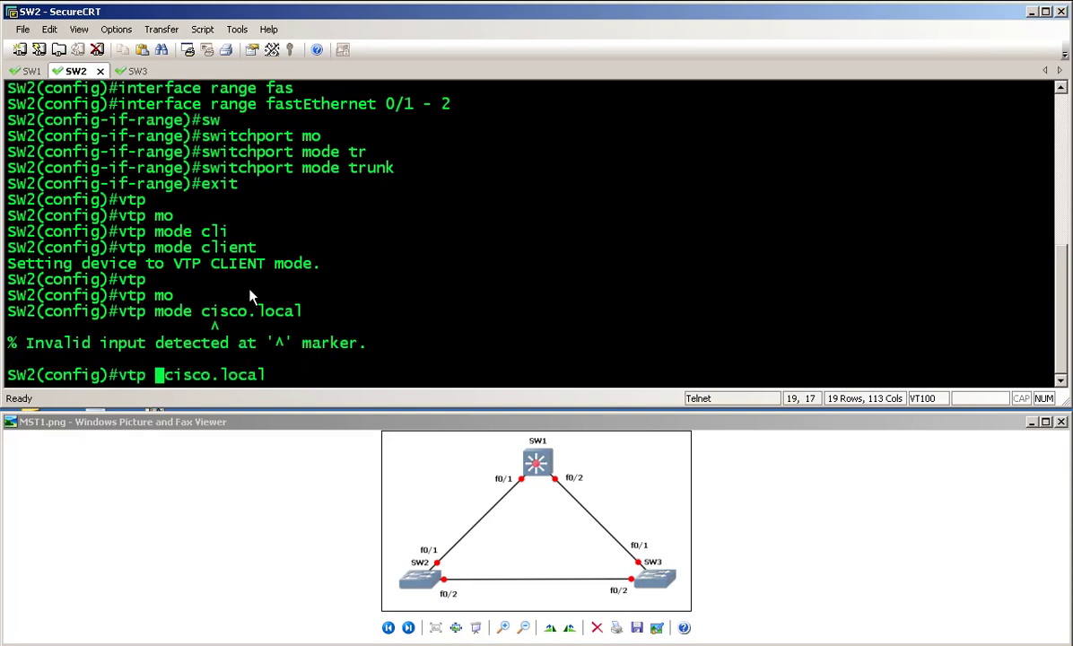
pyautogui.write('do')
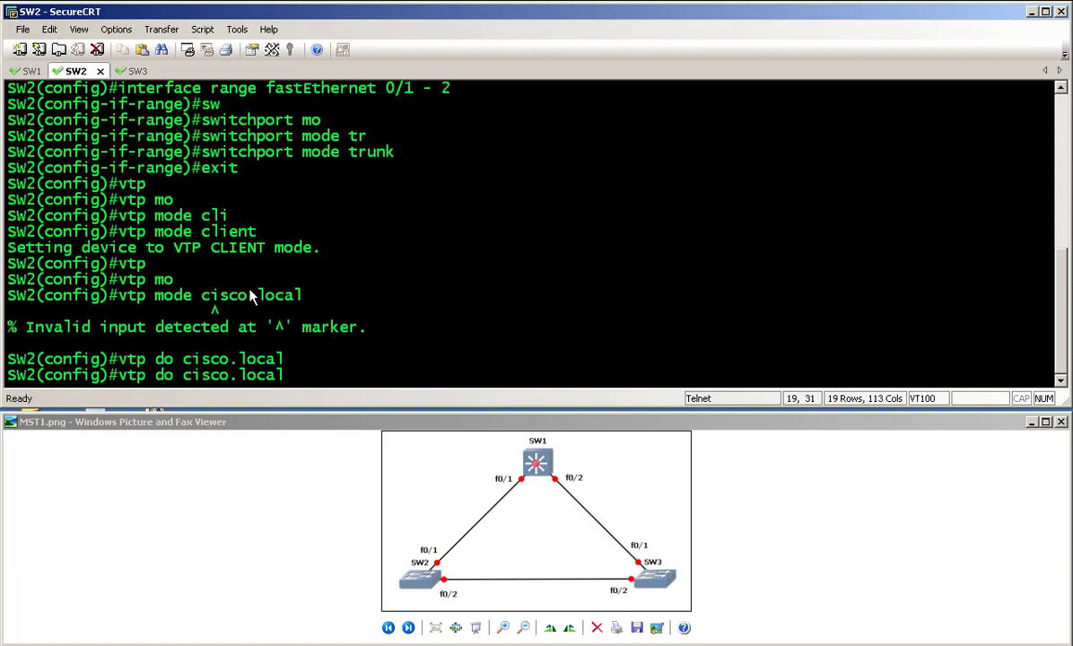
pyautogui.press('Return')
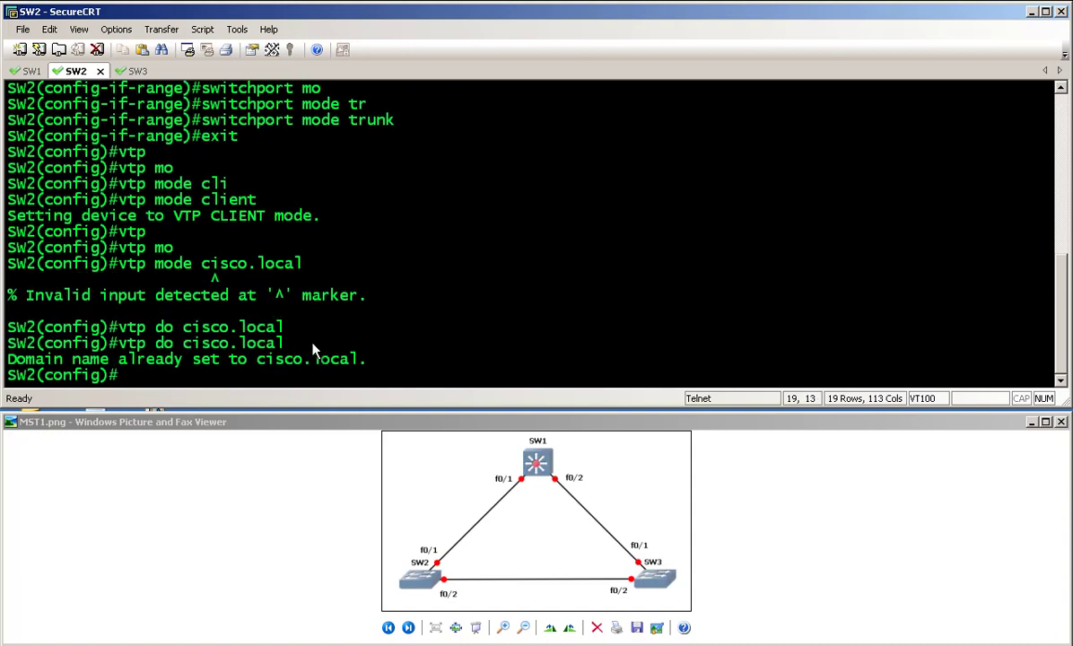
pyautogui.moveTo(286, 344); pyautogui.dragTo(128, 350)
pyautogui.hotkey('ctrl', 'c')
# Step: On SW3, exit interface configuration and enter 'vtp mode client'
pyautogui.click(126, 70)
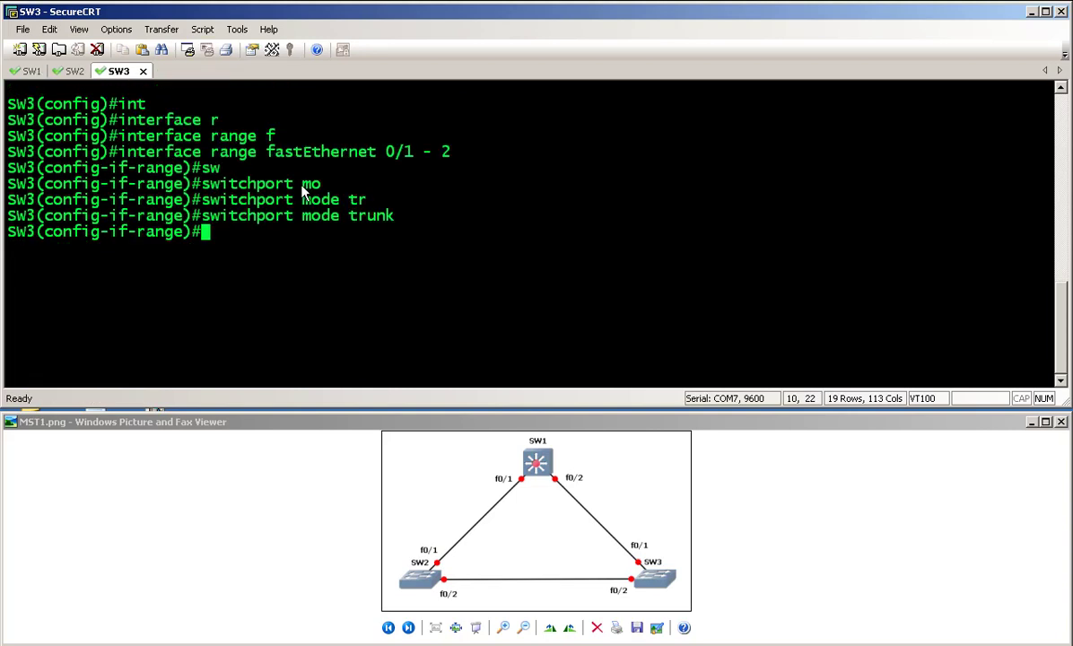
pyautogui.write('exit')
pyautogui.press('Return')
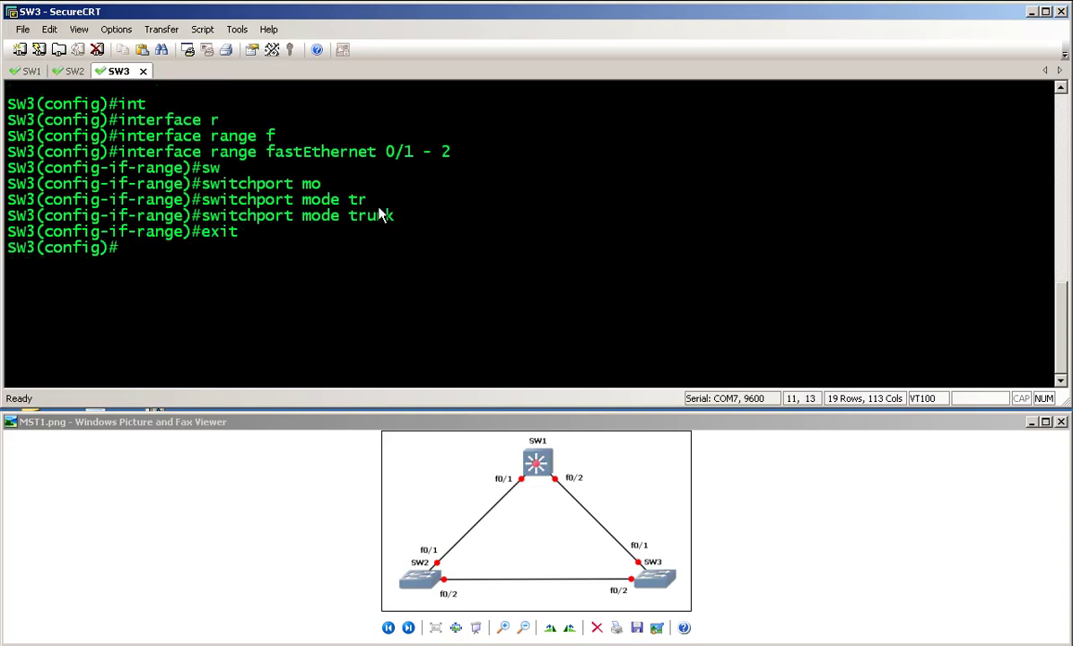
pyautogui.write('vtp mo')
pyautogui.press('Tab')
pyautogui.write('cli')
pyautogui.press('Tab')
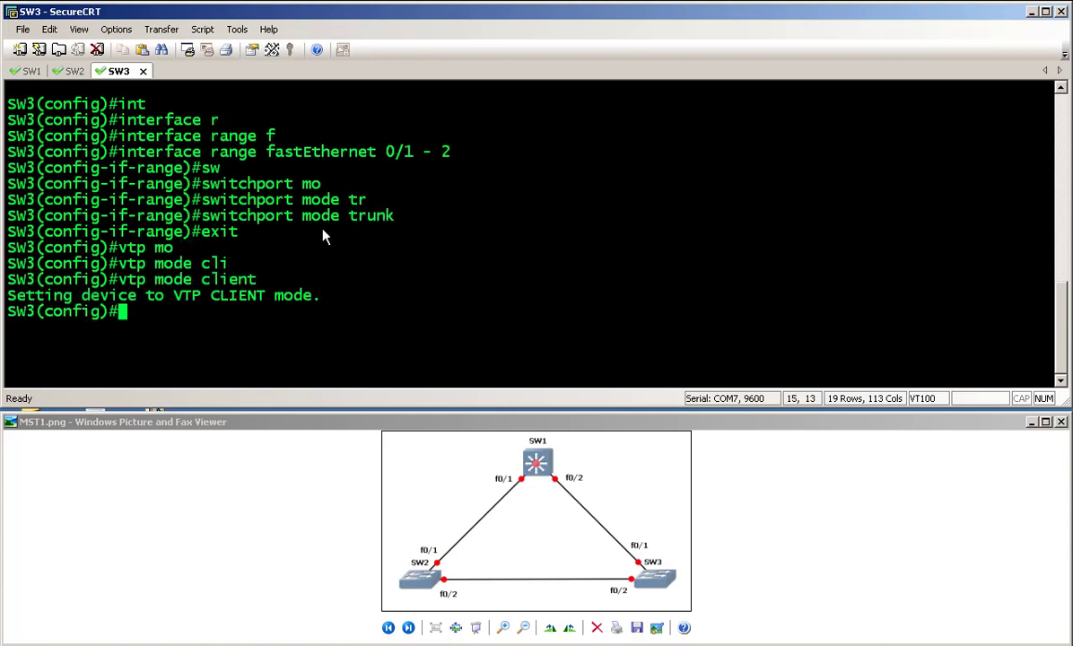
# Step: Paste and run 'vtp do cisco.local' on SW3, enabling right-click paste
pyautogui.rightClick(270, 327)
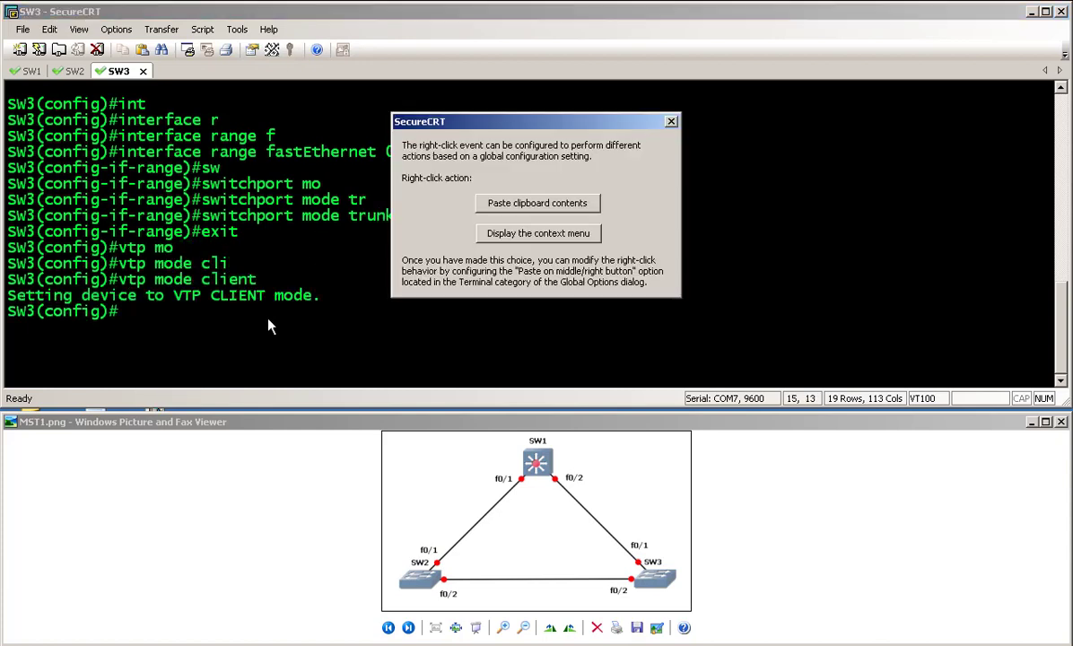
pyautogui.click(580, 205)
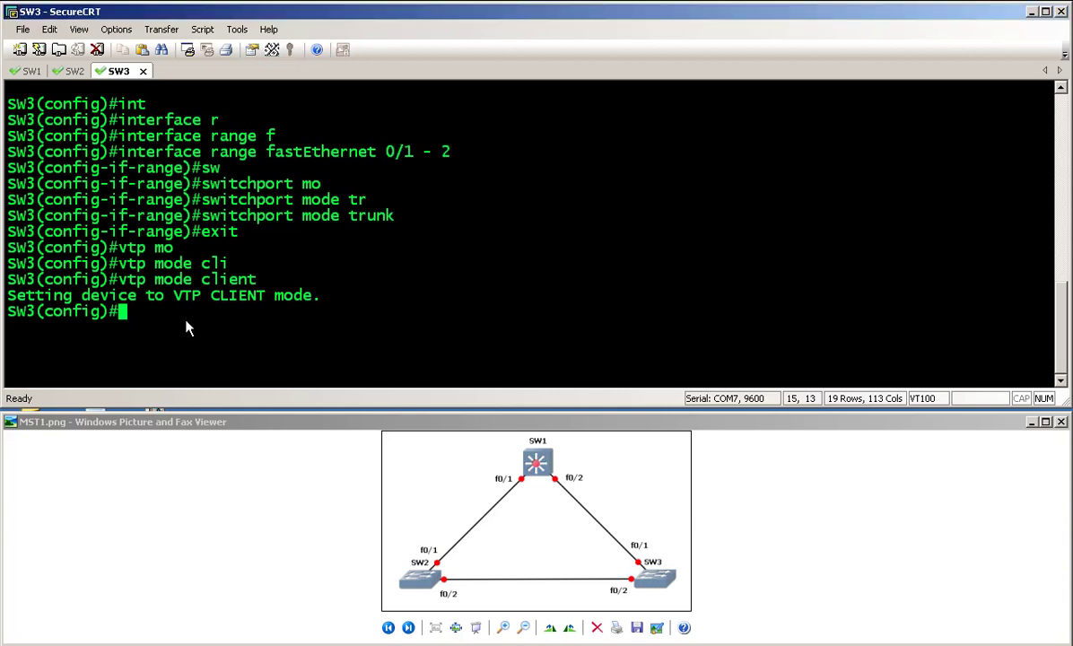
pyautogui.rightClick(196, 337)
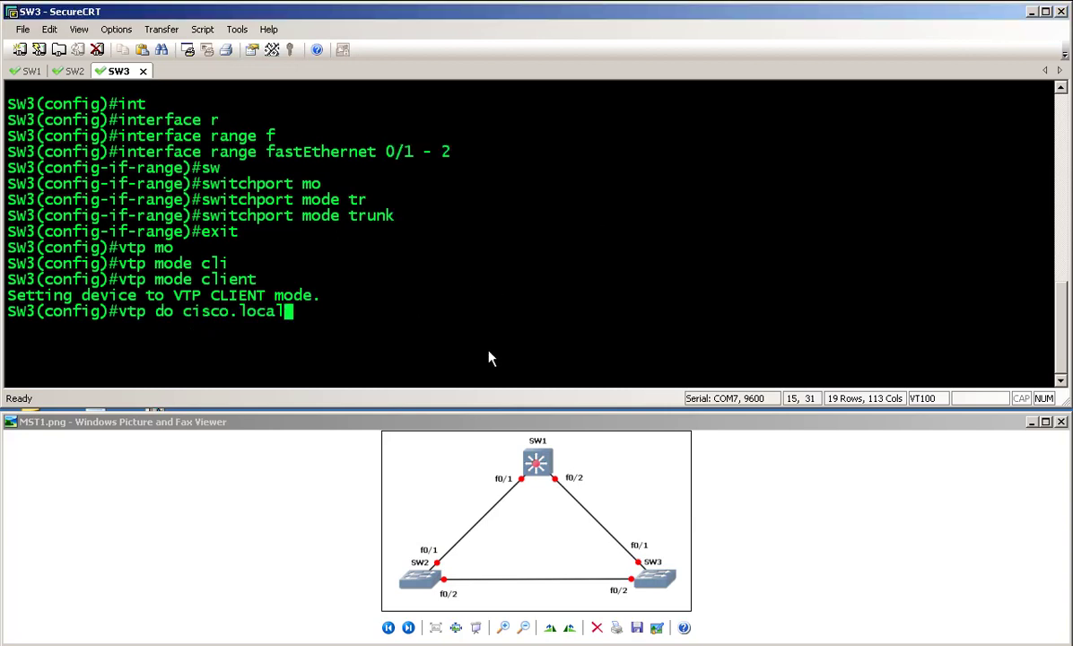
pyautogui.press('Return')
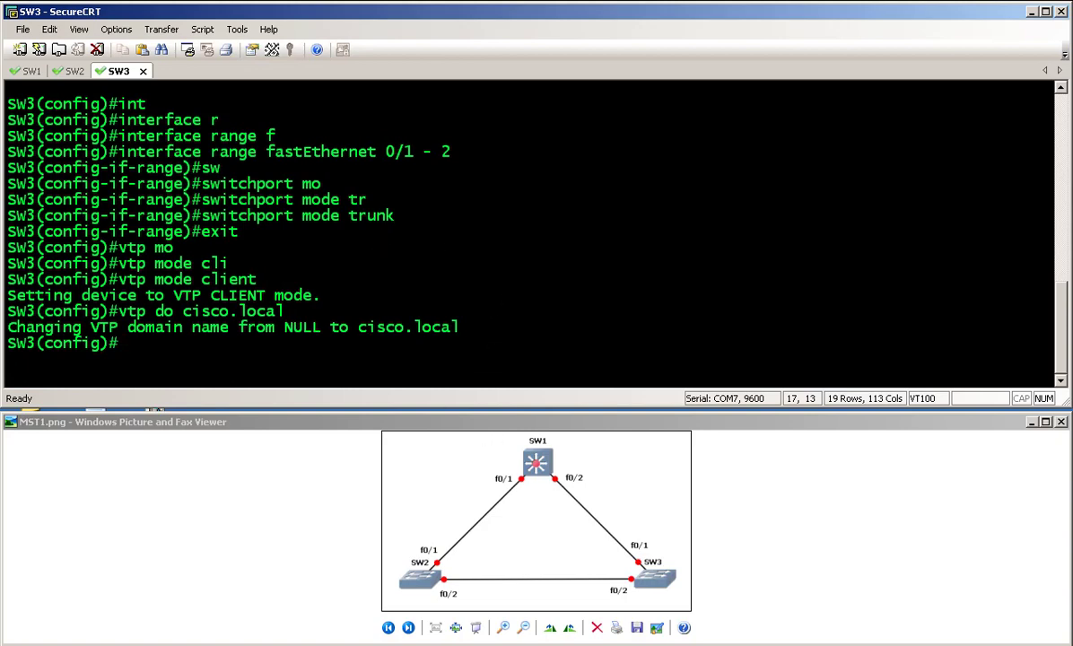
# Step: Review the VLAN creation task on the lab scenario page
pyautogui.hotkey('alt', 'Tab')
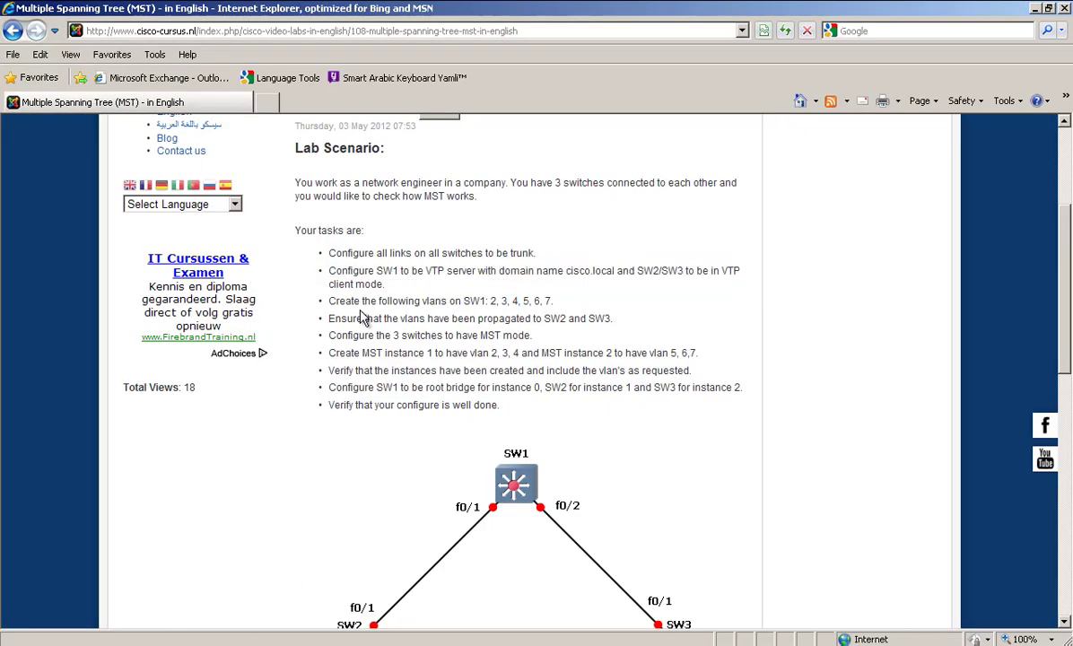
pyautogui.moveTo(329, 302); pyautogui.dragTo(553, 303)
pyautogui.hotkey('alt', 'Tab')
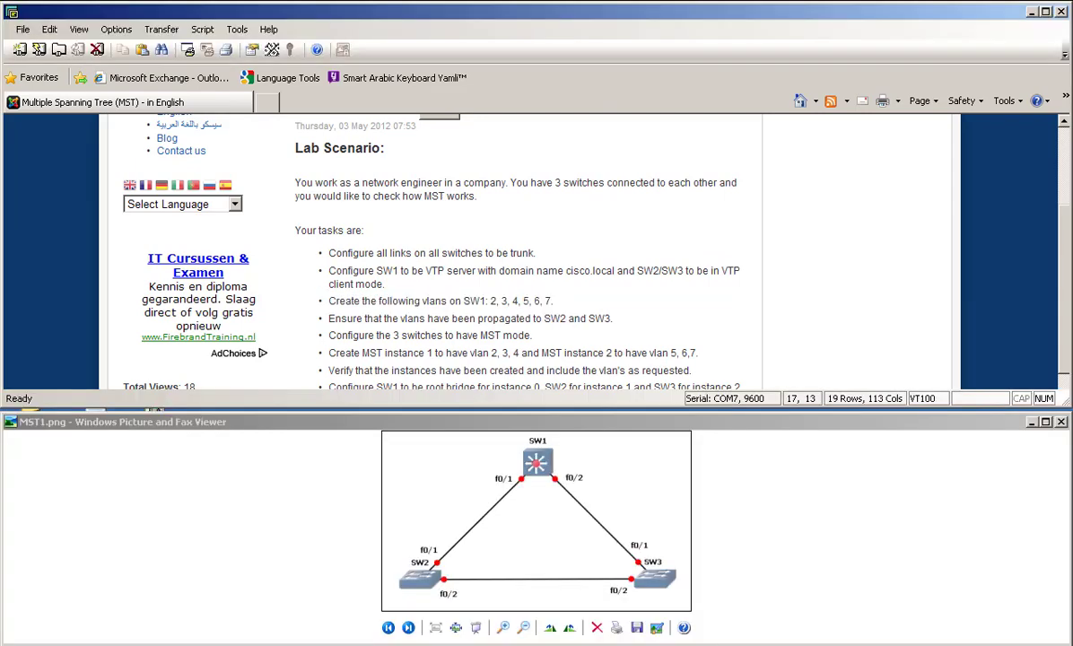
# Step: Create VLANs 2, 3, 4, 5, 6 and 7 on SW1
pyautogui.click(35, 71)
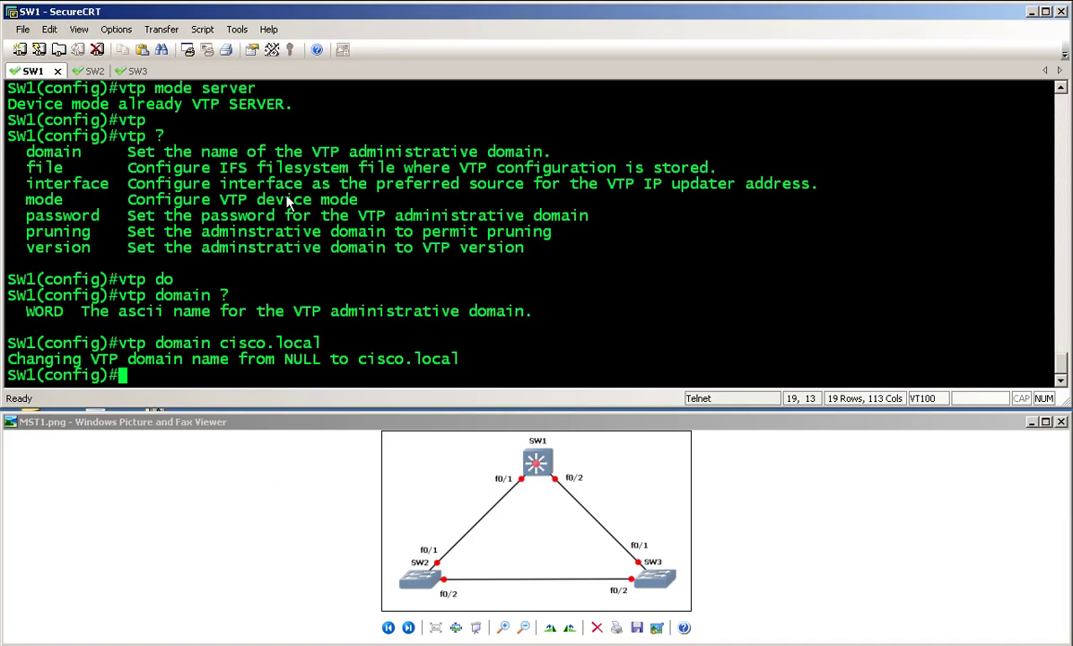
pyautogui.write('vla')
pyautogui.press('Tab')
pyautogui.write('2')
pyautogui.press('Return')
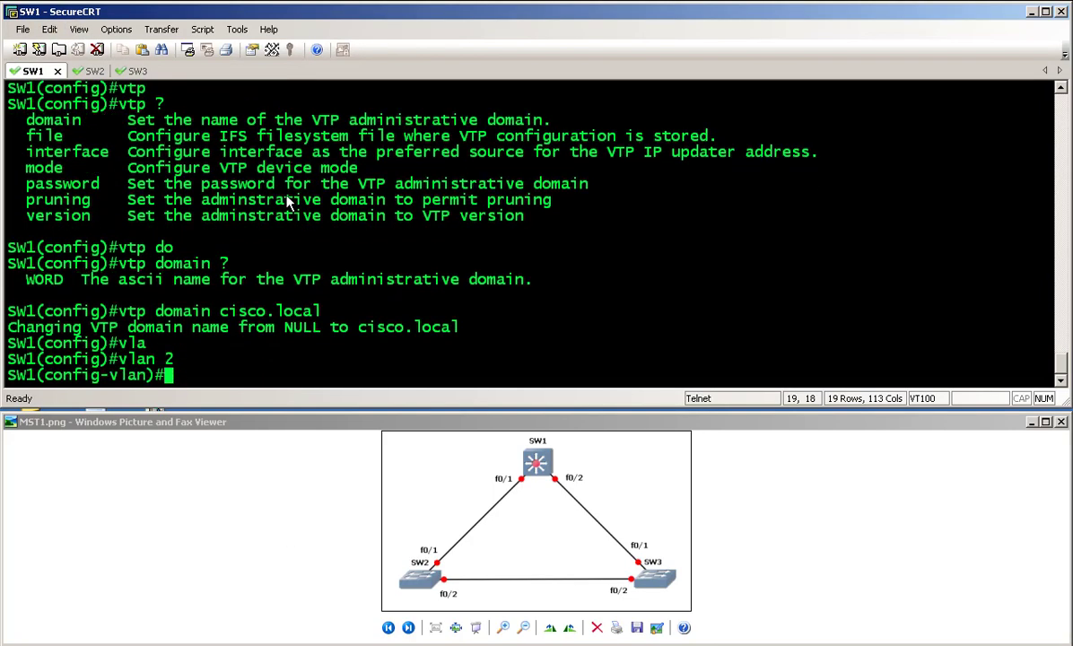
pyautogui.press('Up')
pyautogui.press('Return')
pyautogui.press('Up')
pyautogui.press('BackSpace')
pyautogui.write('4')
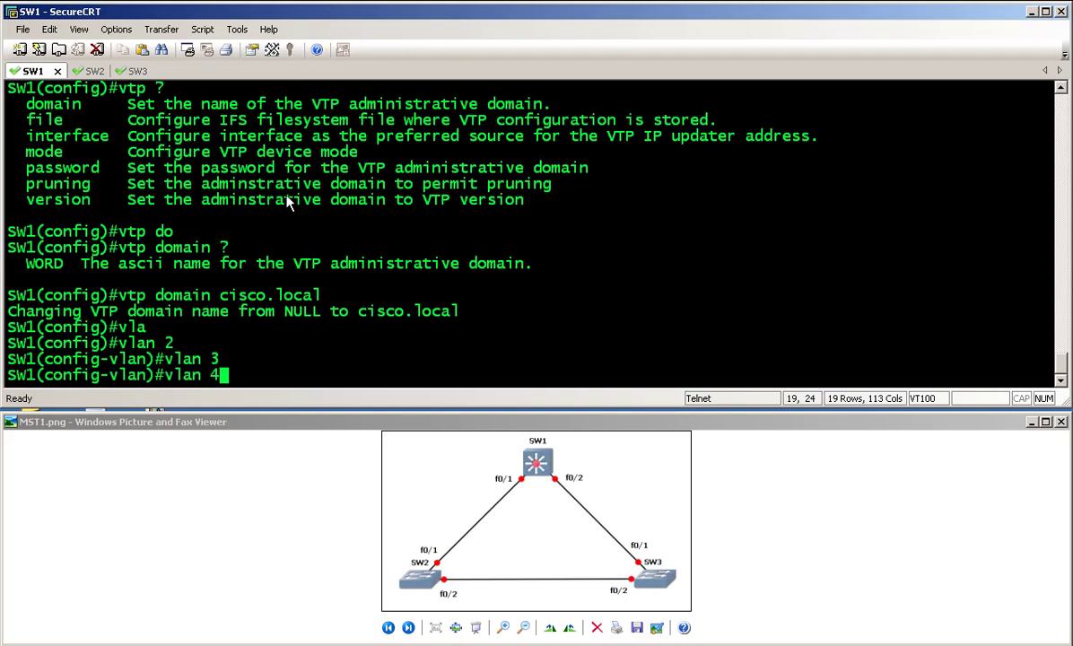
pyautogui.press('Return')
pyautogui.press('Up')
pyautogui.press('BackSpace')
pyautogui.write('5')
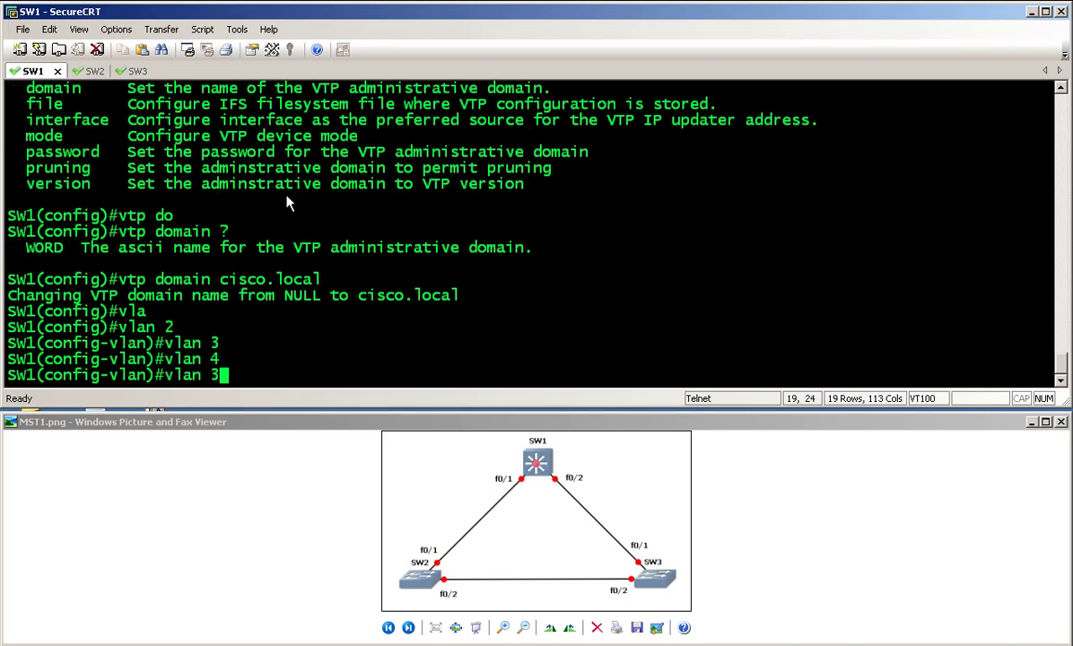
pyautogui.press('BackSpace')
pyautogui.write('5')
pyautogui.press('Return')
pyautogui.press('Up')
pyautogui.press('BackSpace')
pyautogui.write('6')
pyautogui.press('Return')
pyautogui.press('Up')
pyautogui.press('BackSpace')
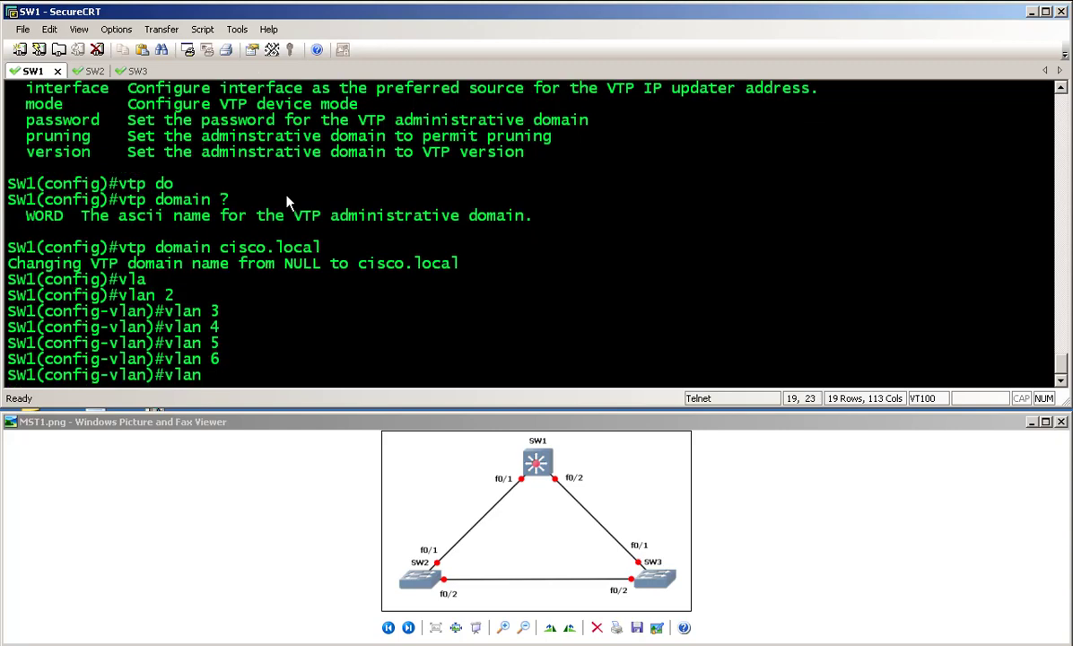
pyautogui.write('7')
pyautogui.press('Return')
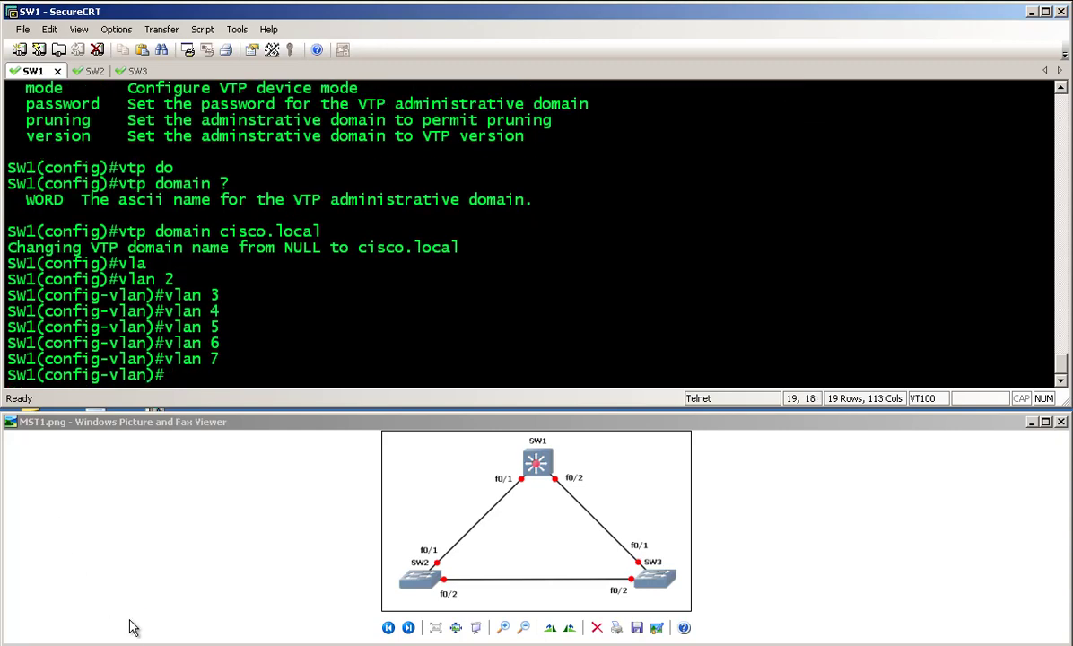
# Step: Leave configuration on SW1 and page through 'show vlan' to confirm VLANs 2–7
pyautogui.write('end')
pyautogui.press('Return')
pyautogui.write('show vl')
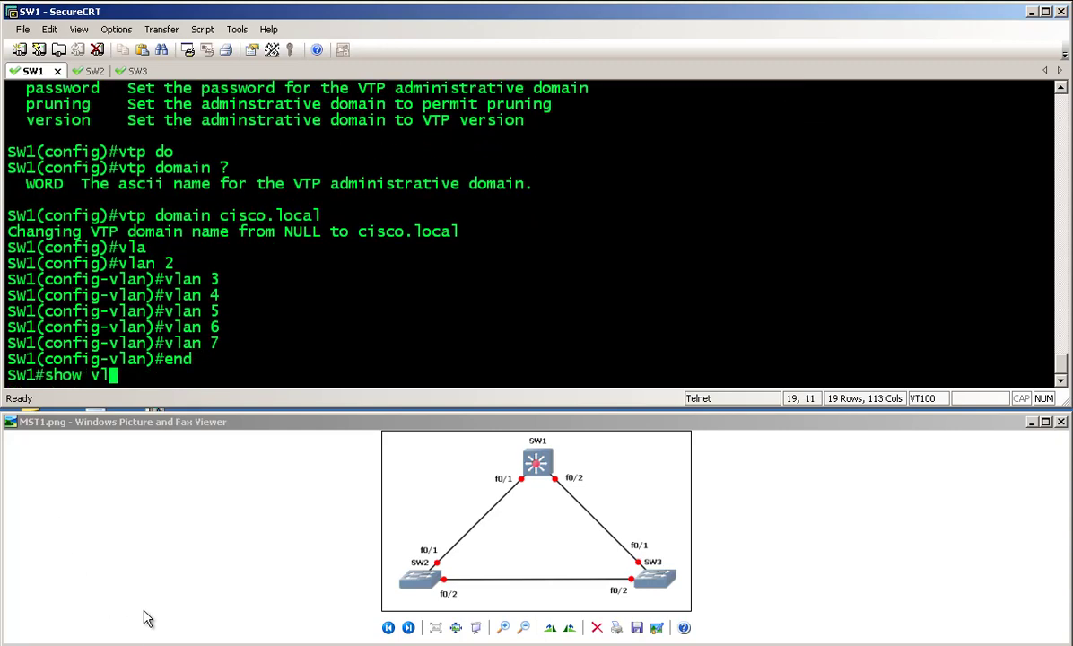
pyautogui.press('Tab')
pyautogui.press('Return')
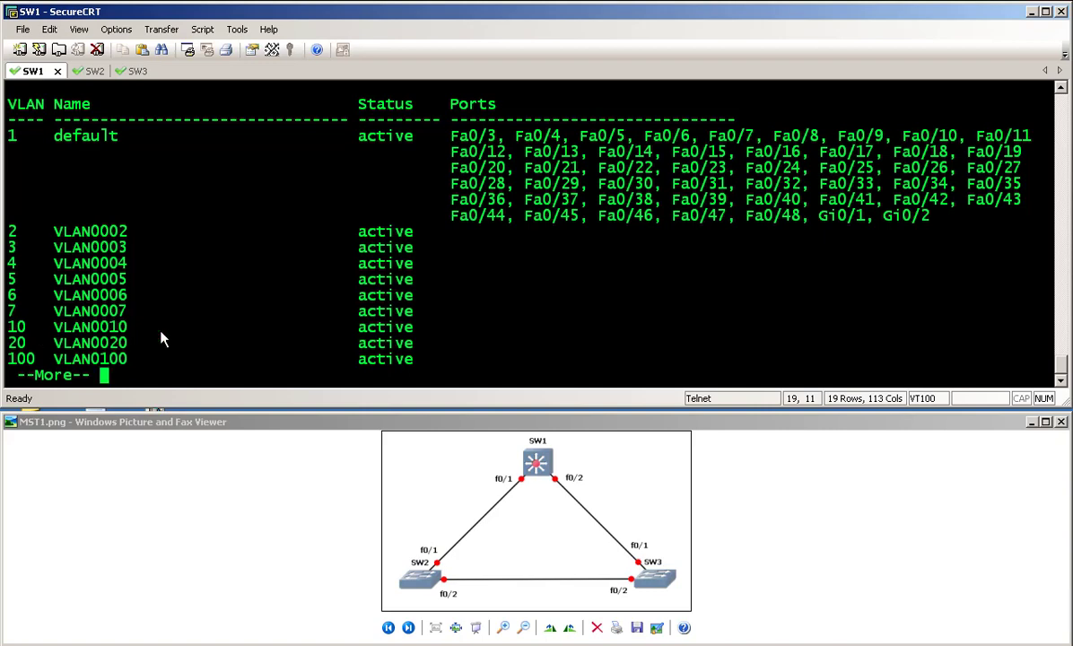
pyautogui.press('space')
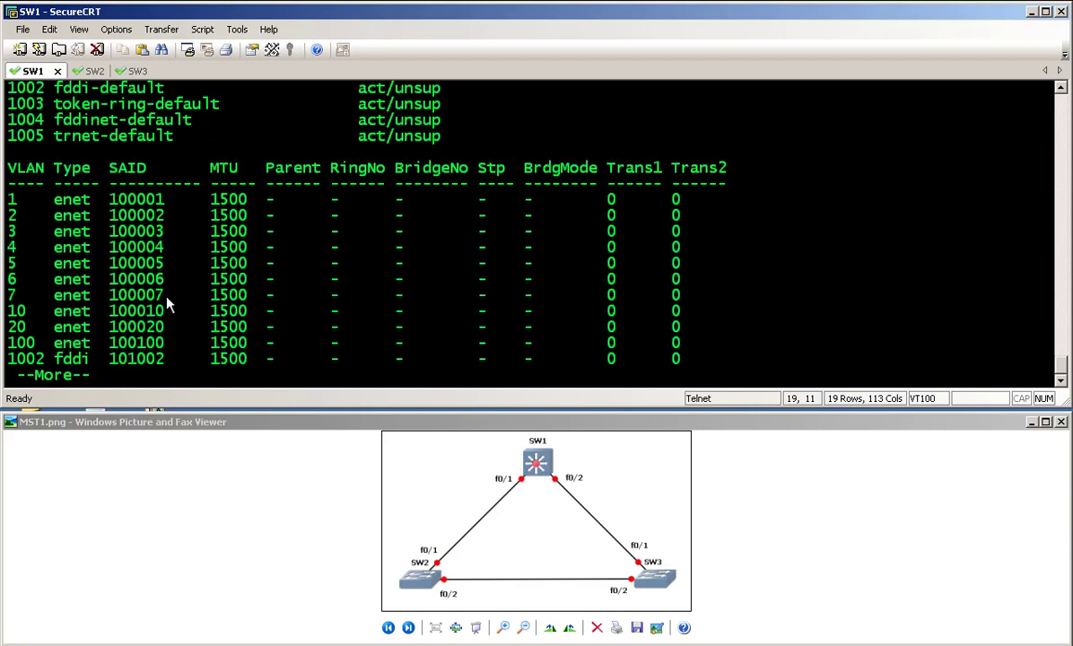
pyautogui.press('space')
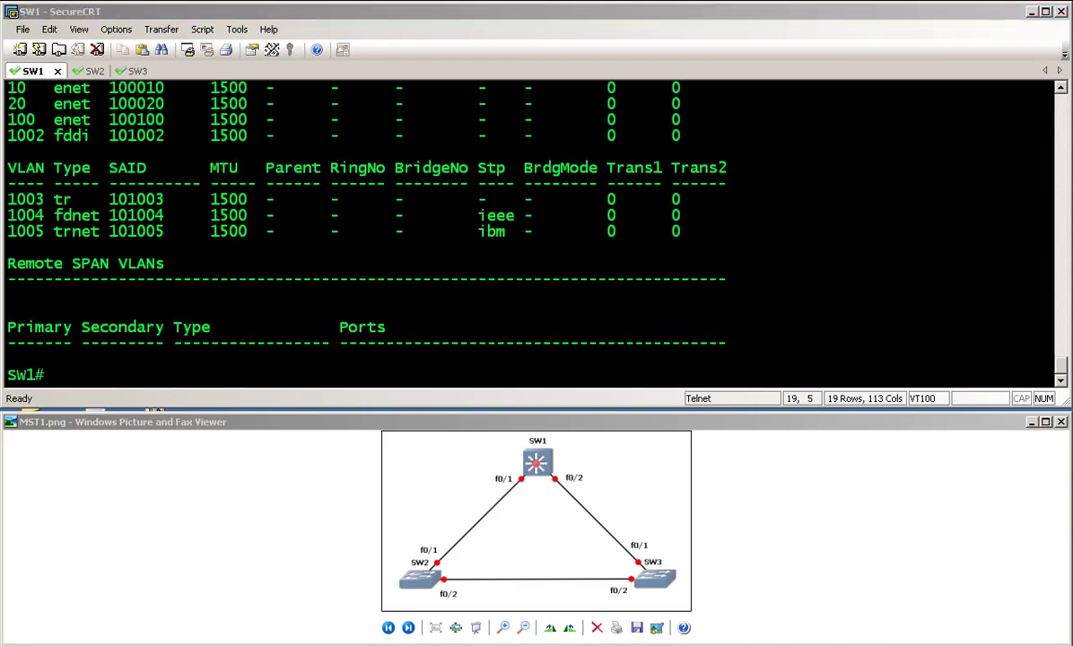
# Step: Review the VLAN propagation task on the lab scenario page
pyautogui.hotkey('alt', 'Tab')
pyautogui.click(361, 362)
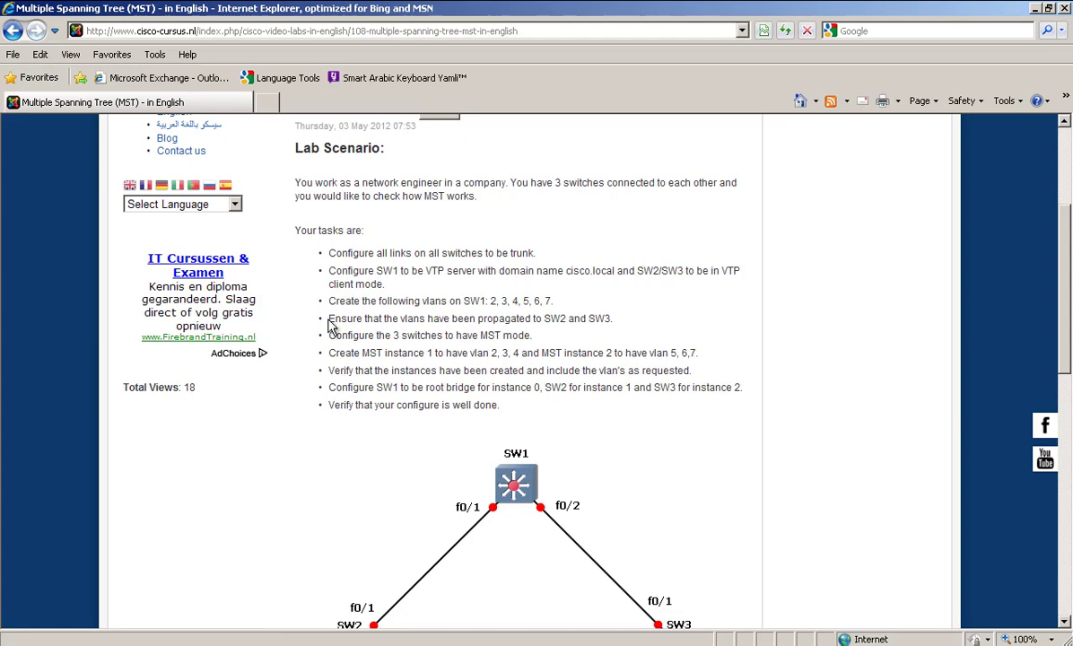
pyautogui.moveTo(328, 321); pyautogui.dragTo(467, 317)
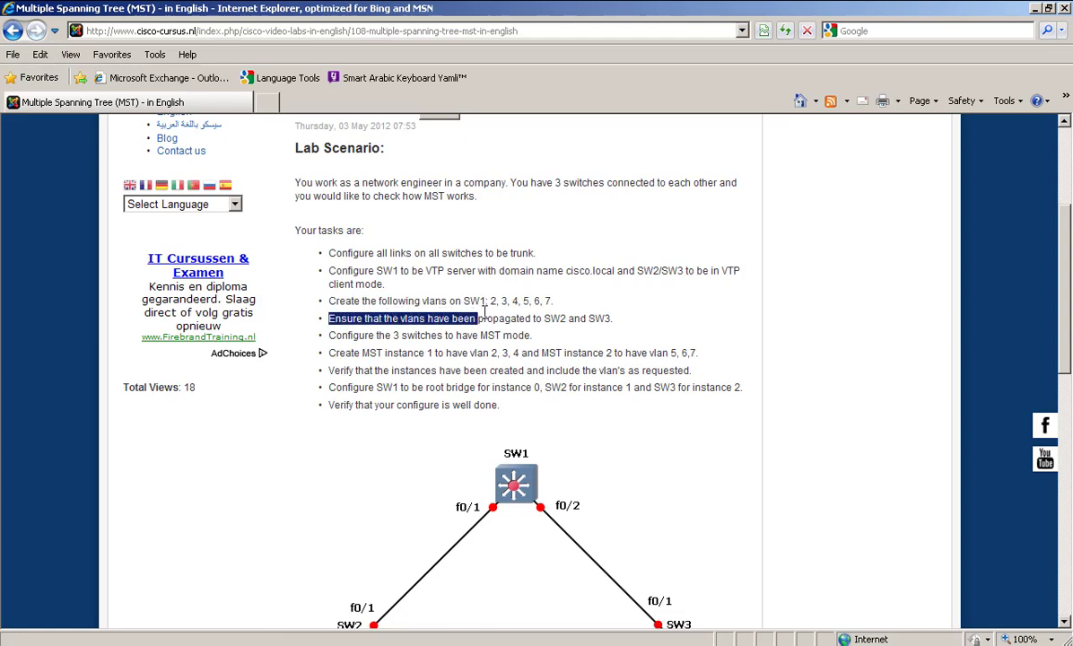
pyautogui.click(543, 316)
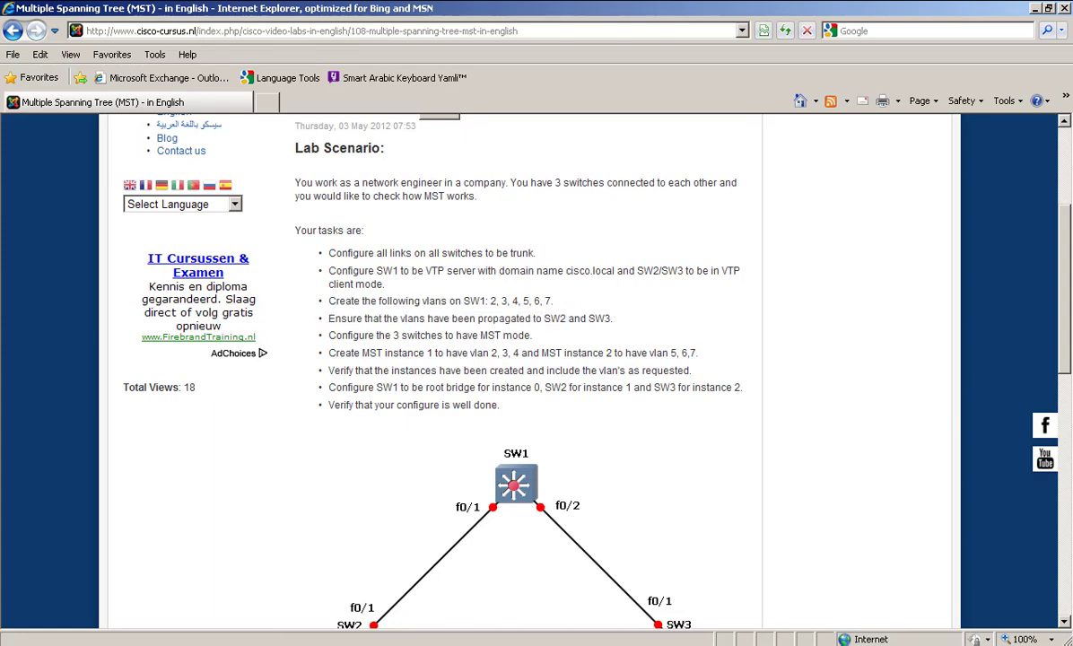
pyautogui.hotkey('alt', 'Tab')
# Step: Leave configuration on SW2 and check its 'show vlan' list for the propagated VLANs
pyautogui.click(85, 71)
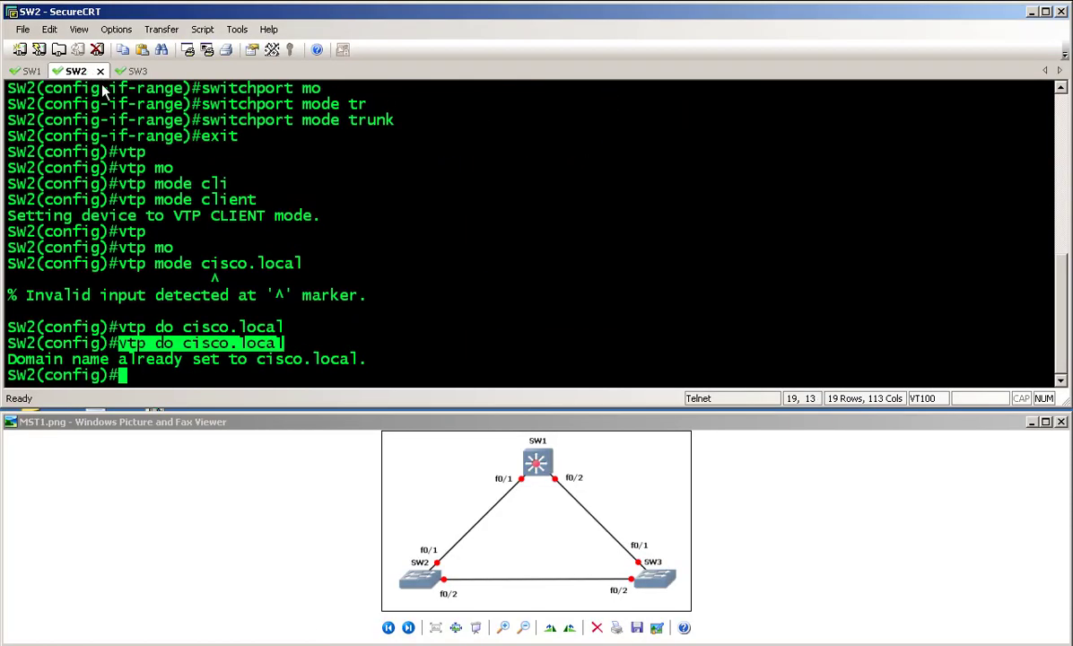
pyautogui.write('end')
pyautogui.press('Return')
pyautogui.write('show v')
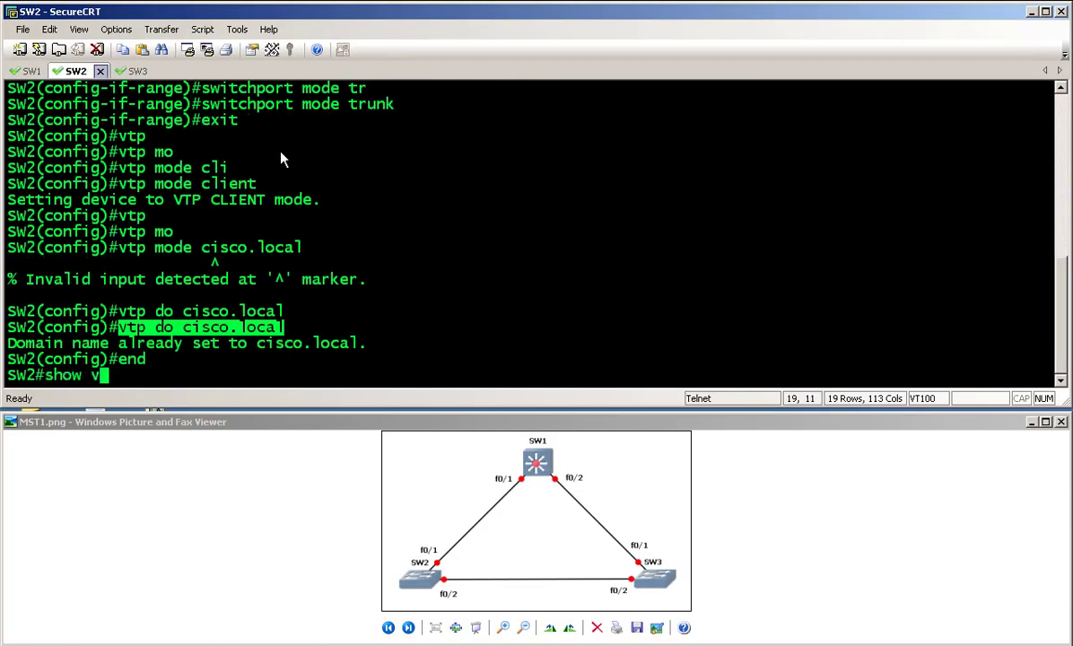
pyautogui.write('lan')
pyautogui.press('Return')
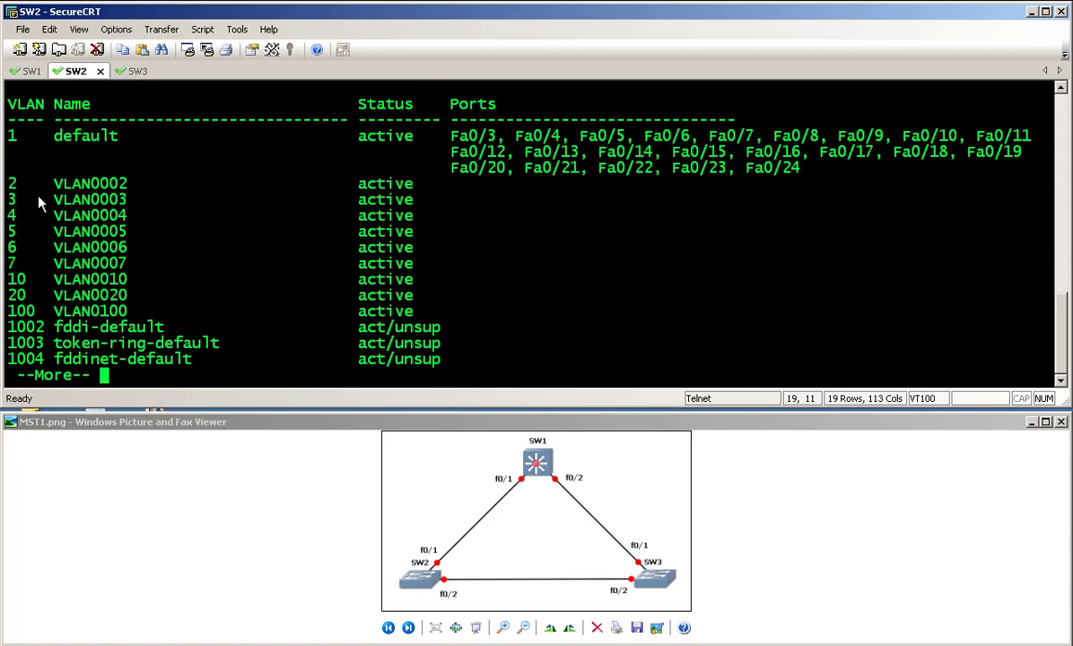
pyautogui.moveTo(42, 171); pyautogui.dragTo(188, 265)
pyautogui.click(226, 310)
pyautogui.press('space')
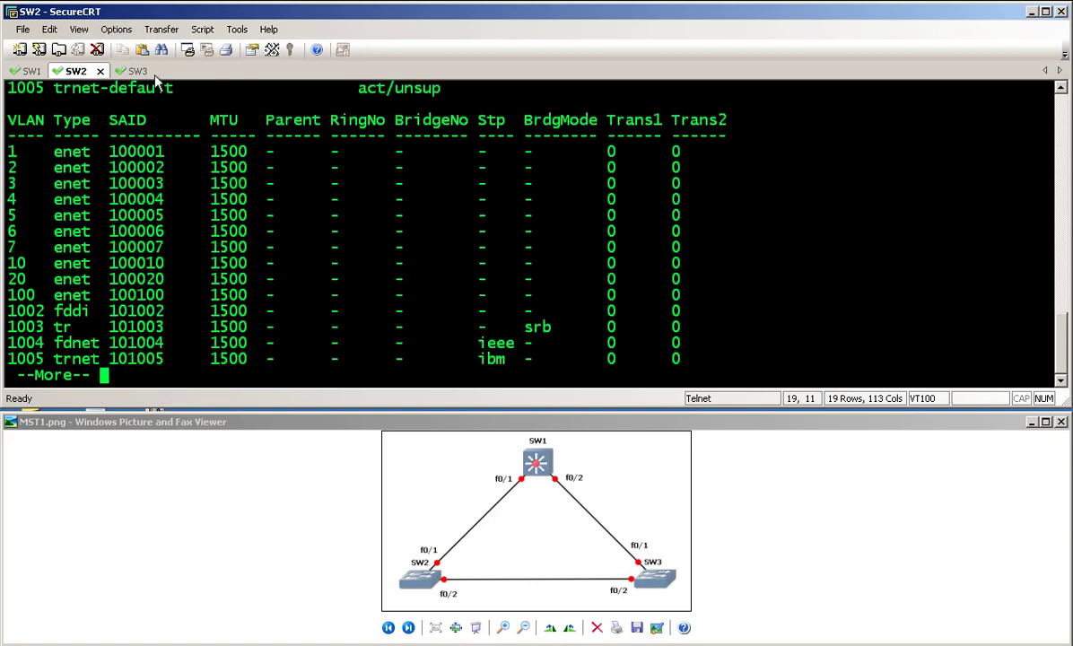
# Step: Run 'do show vlan' on SW3 to confirm VLANs 2–7, then review the MST mode task
pyautogui.click(135, 71)
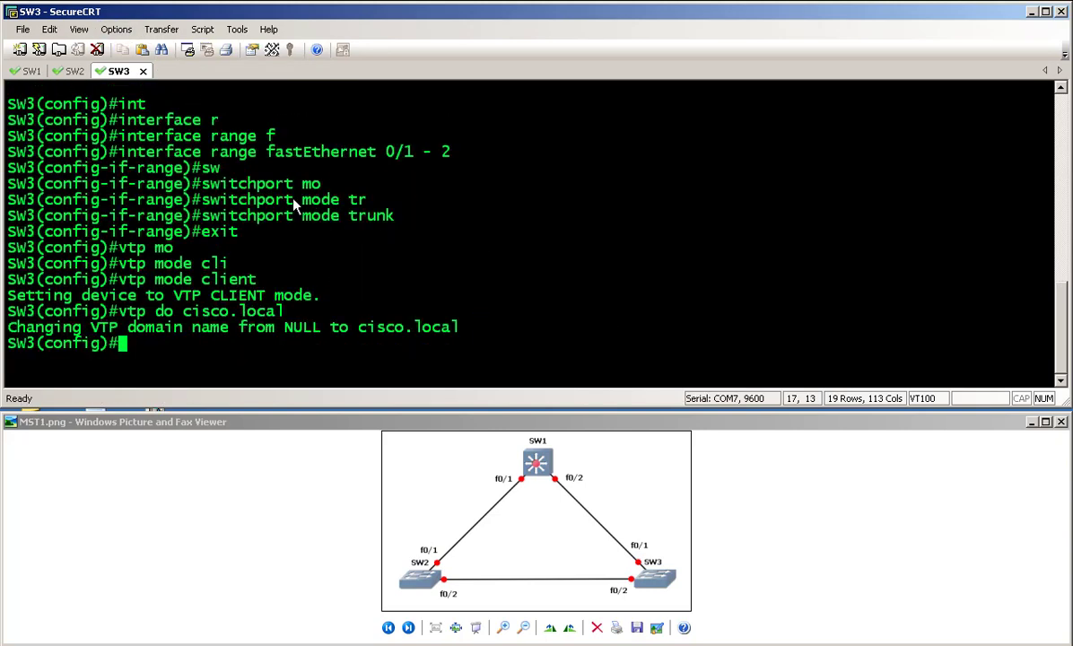
pyautogui.write('do show vl')
pyautogui.press('Tab')
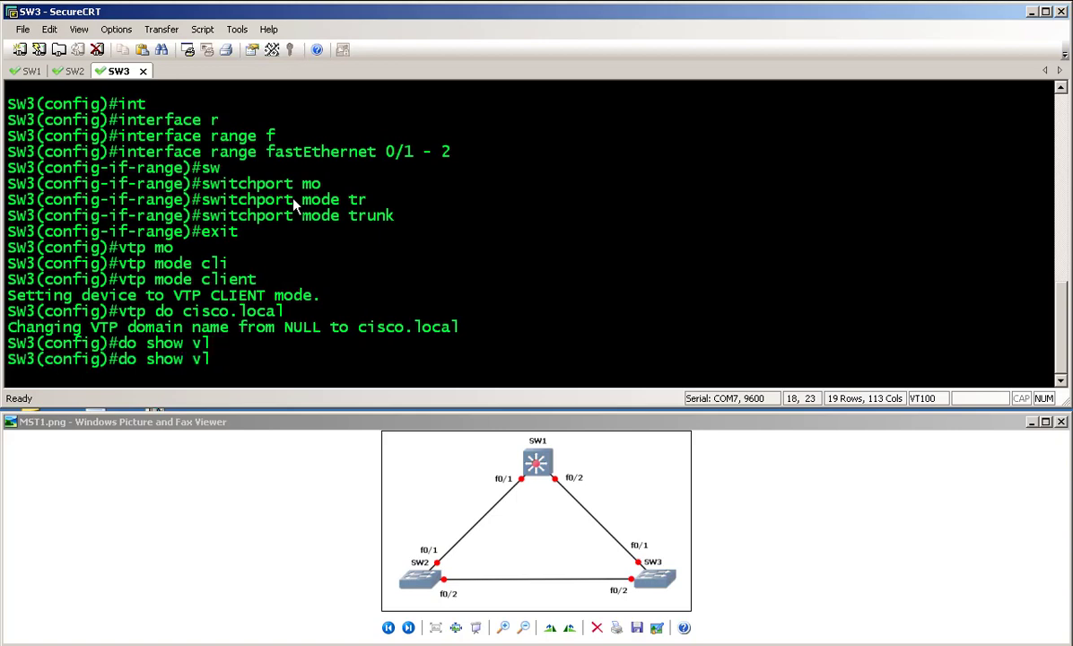
pyautogui.write('an')
pyautogui.press('Return')
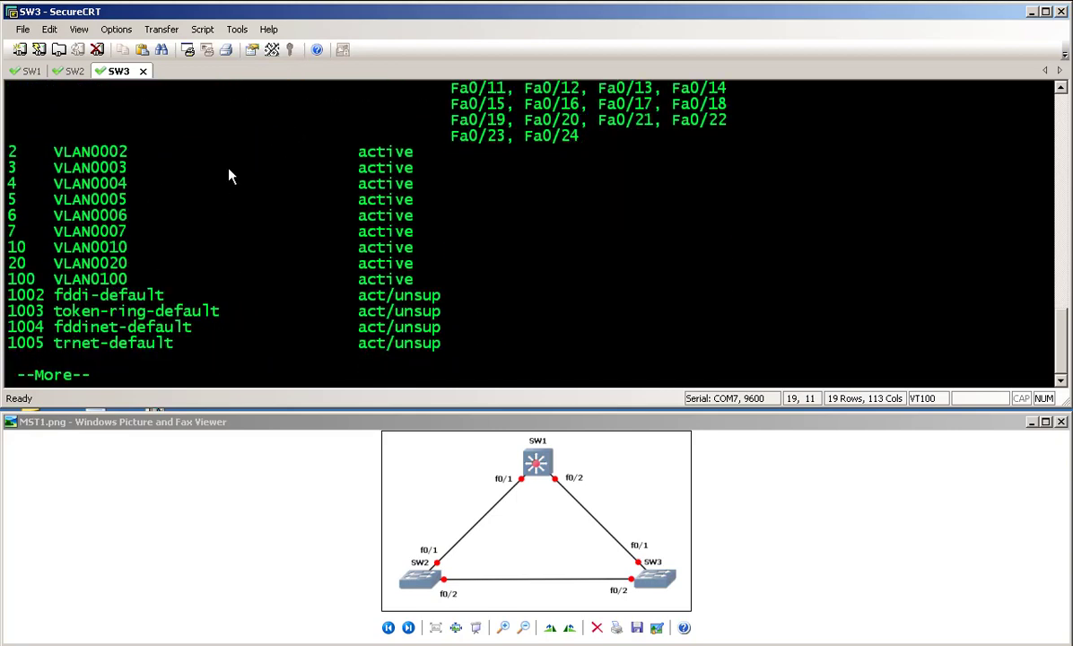
pyautogui.press('space')
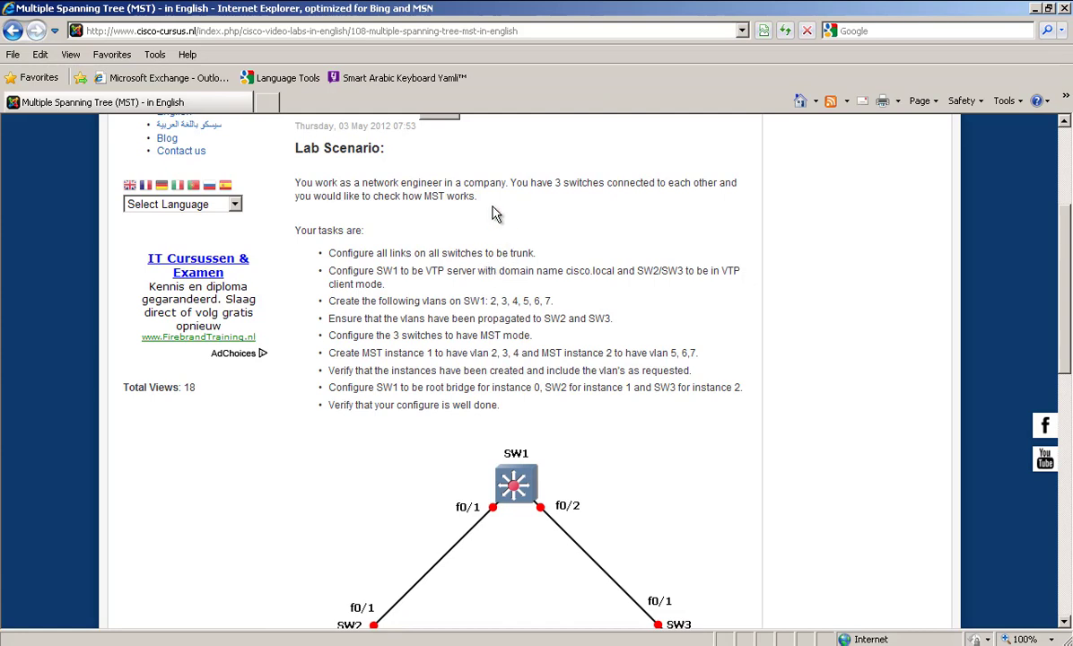
pyautogui.moveTo(327, 336); pyautogui.dragTo(534, 336)
pyautogui.hotkey('alt', 'Tab')
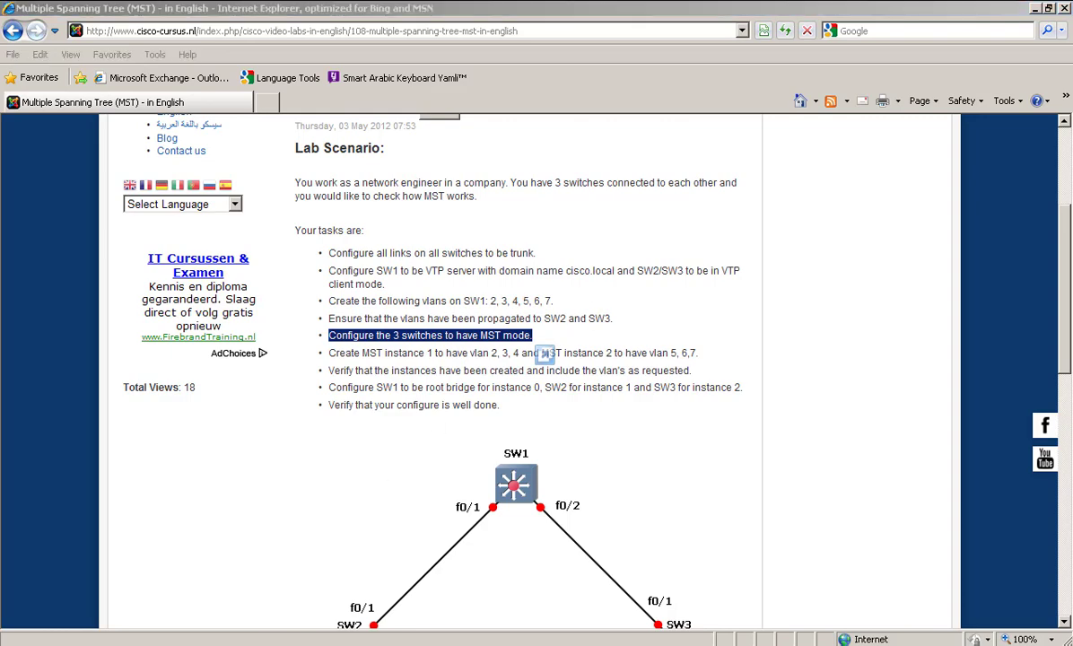
# Step: Set SW1's spanning-tree mode to MST with 'spanning-tree mode mst'
pyautogui.click(35, 71)
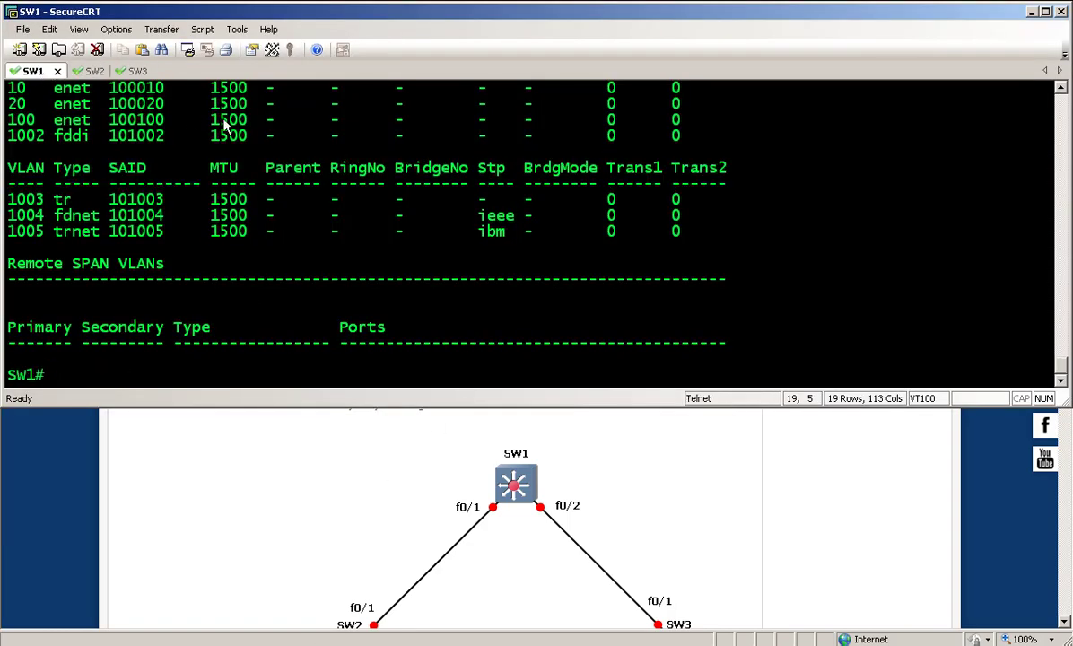
pyautogui.write('conf t')
pyautogui.press('Return')
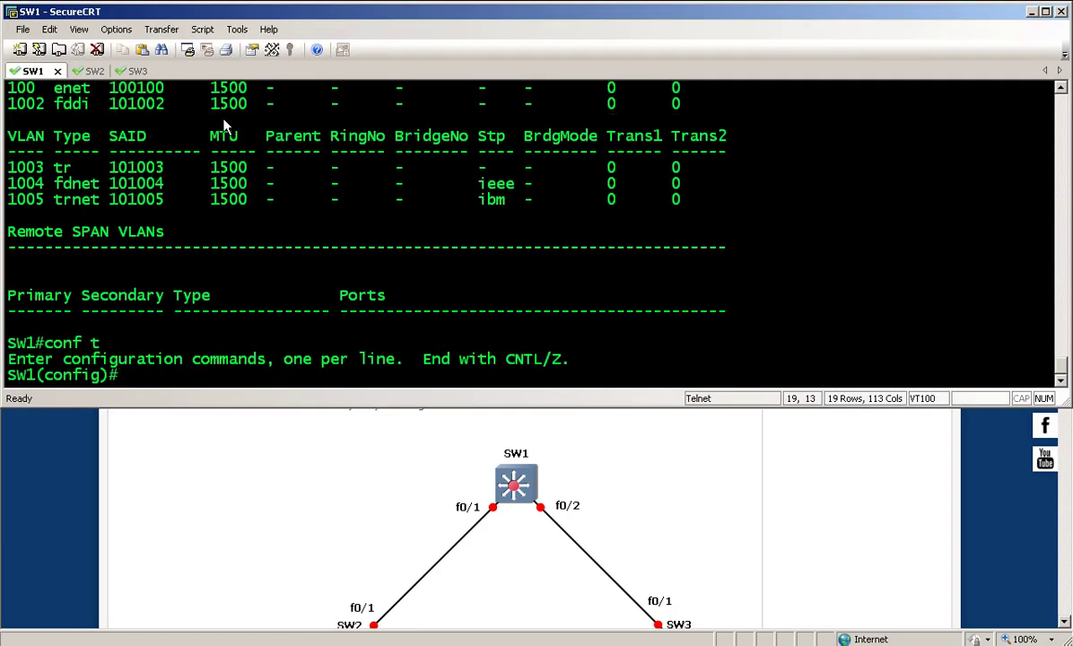
pyautogui.write('sp')
pyautogui.press('Tab')
pyautogui.write('mo')
pyautogui.press('Tab')
pyautogui.write('m')
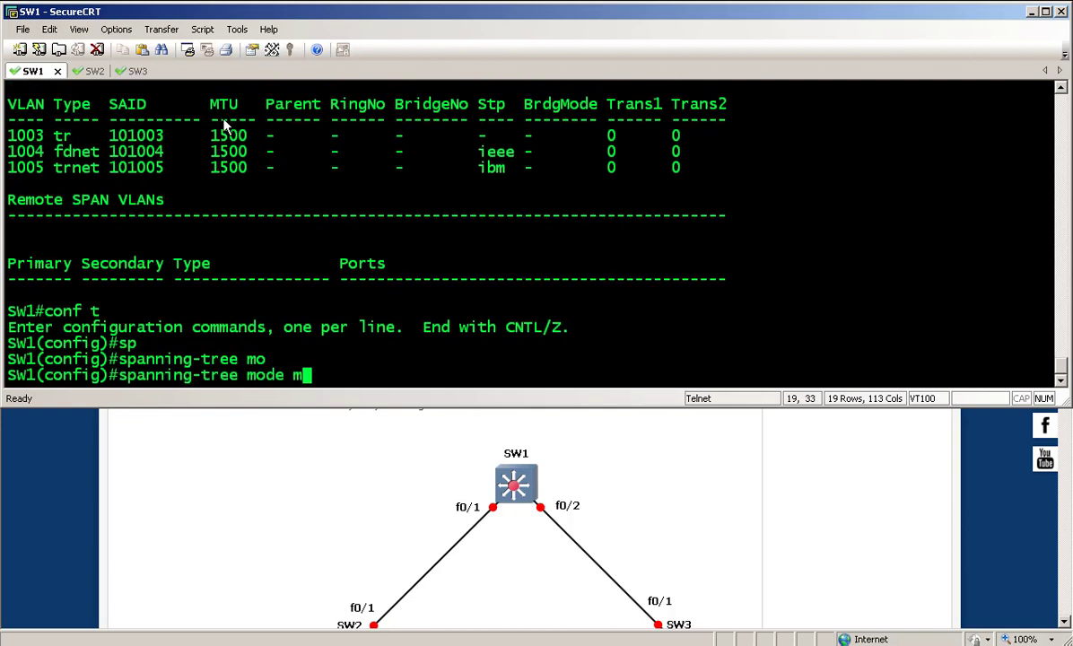
pyautogui.write('s')
pyautogui.press('Tab')
pyautogui.write('?')
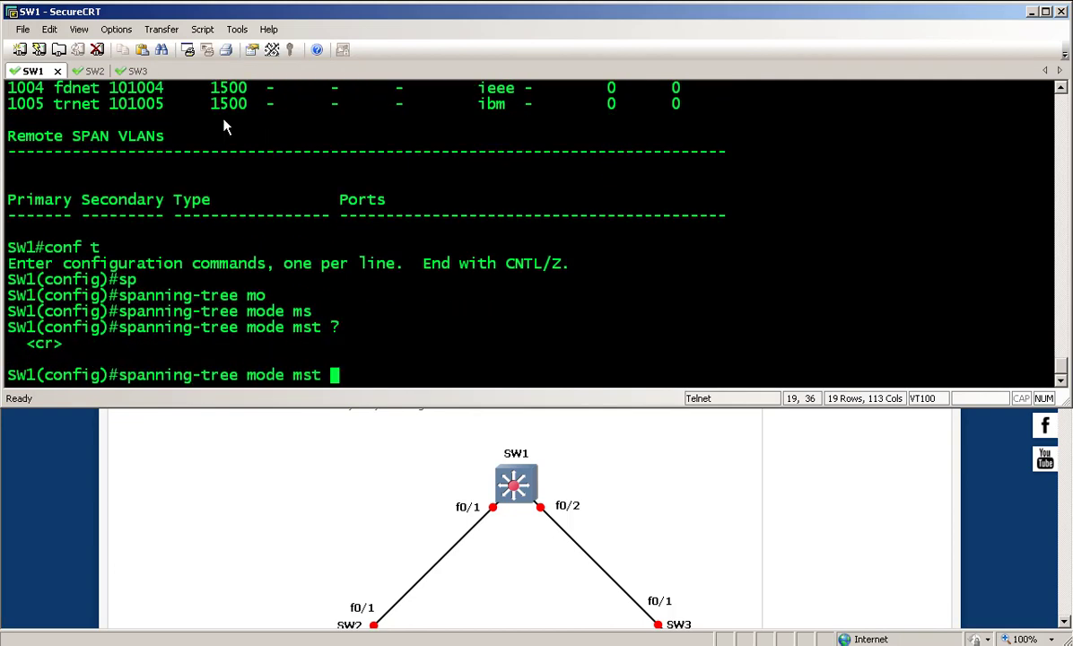
pyautogui.press('Return')
pyautogui.moveTo(330, 357); pyautogui.dragTo(122, 366)
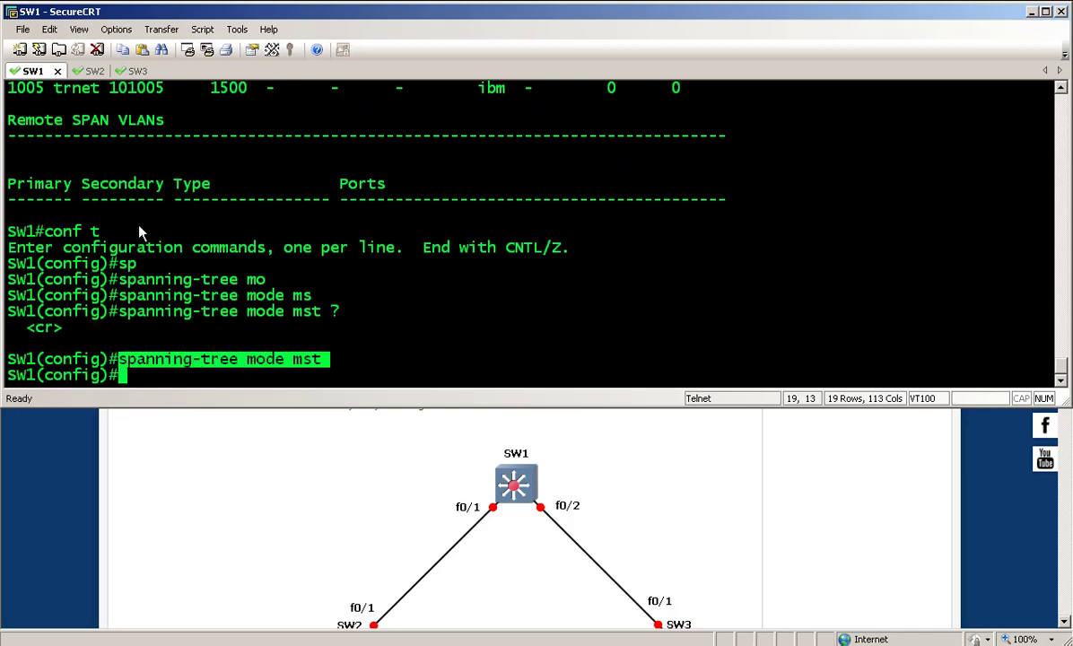
# Step: Set SW3's spanning-tree mode to MST with 'spanning-tree mode mst'
pyautogui.click(83, 70)
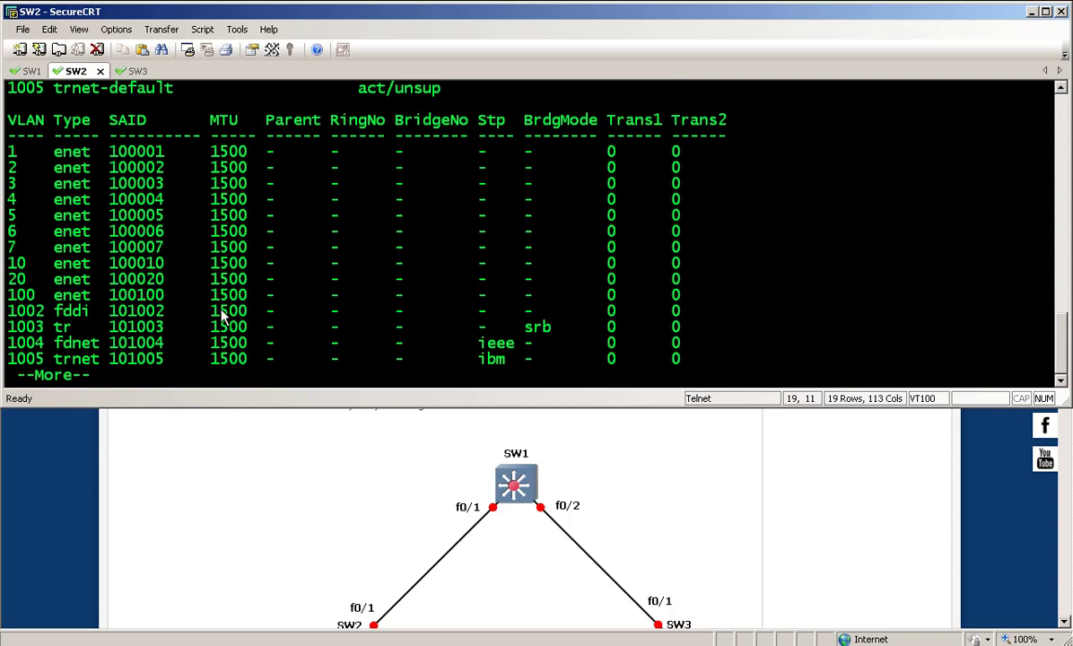
pyautogui.click(135, 70)
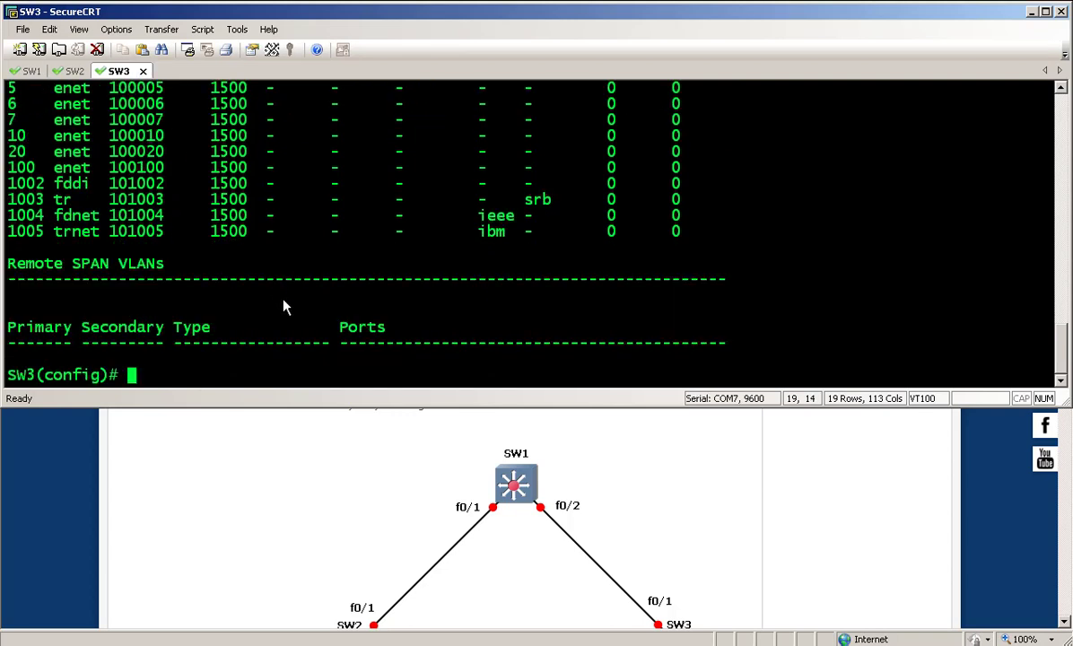
pyautogui.write('ms')
pyautogui.press('Tab')
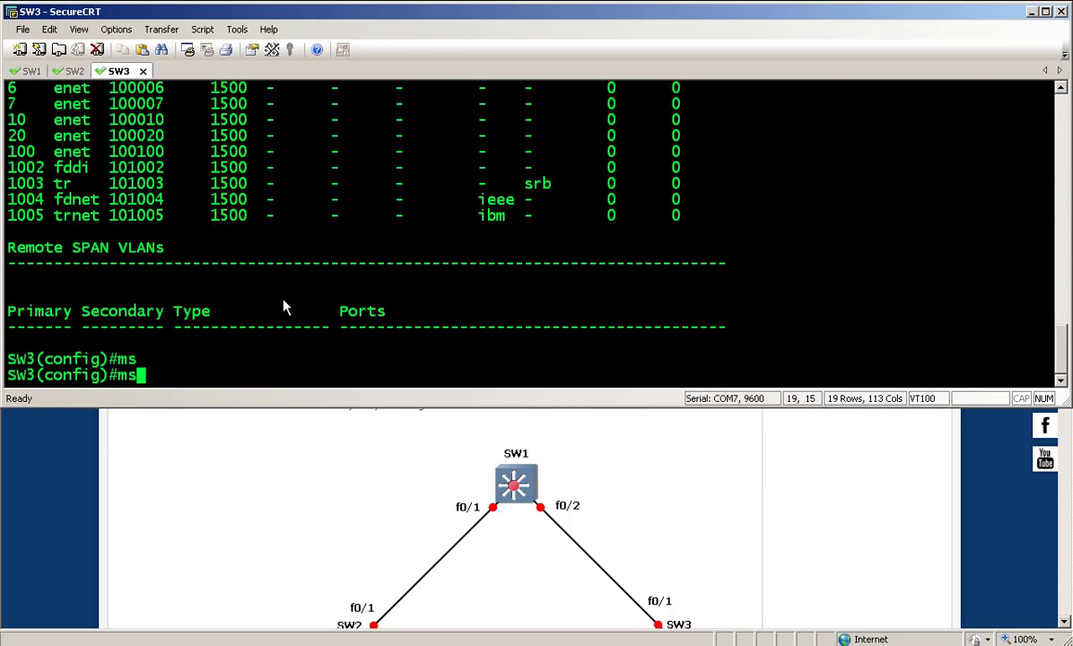
pyautogui.press('BackSpace')
pyautogui.press('BackSpace')
pyautogui.write('sp')
pyautogui.press('Tab')
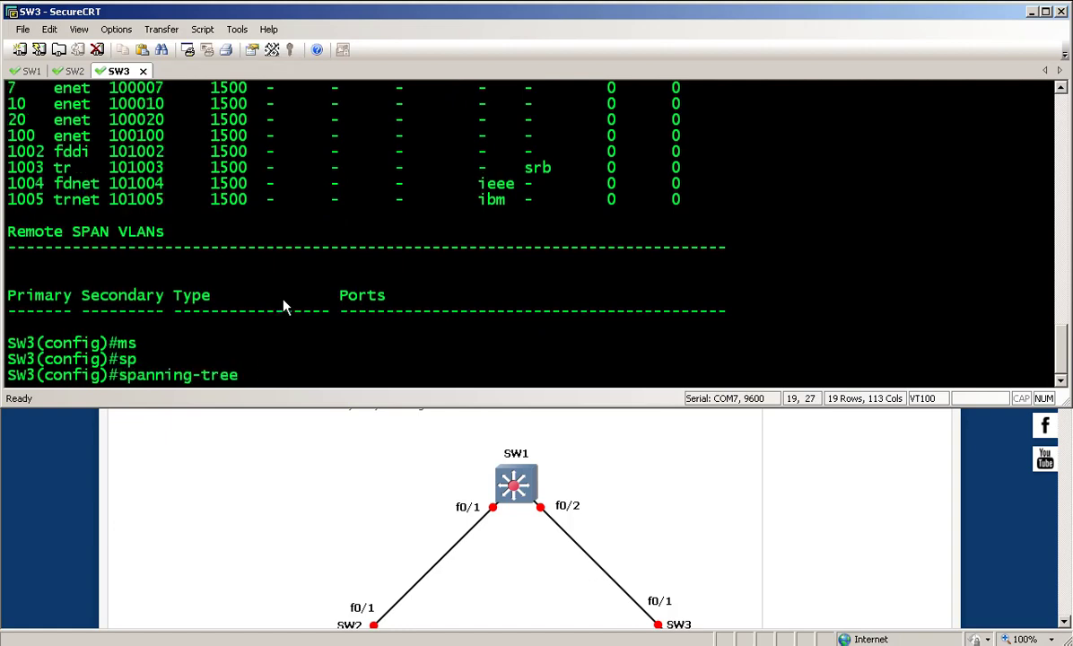
pyautogui.write('ms')
pyautogui.press('Tab')
pyautogui.press('BackSpace')
pyautogui.press('BackSpace')
pyautogui.press('BackSpace')
pyautogui.press('BackSpace')
pyautogui.press('BackSpace')
pyautogui.press('BackSpace')
pyautogui.press('BackSpace')
pyautogui.press('BackSpace')
pyautogui.press('BackSpace')
pyautogui.press('BackSpace')
pyautogui.press('BackSpace')
pyautogui.press('BackSpace')
pyautogui.press('BackSpace')
pyautogui.press('BackSpace')
pyautogui.press('BackSpace')
pyautogui.press('BackSpace')
pyautogui.press('BackSpace')
pyautogui.press('BackSpace')
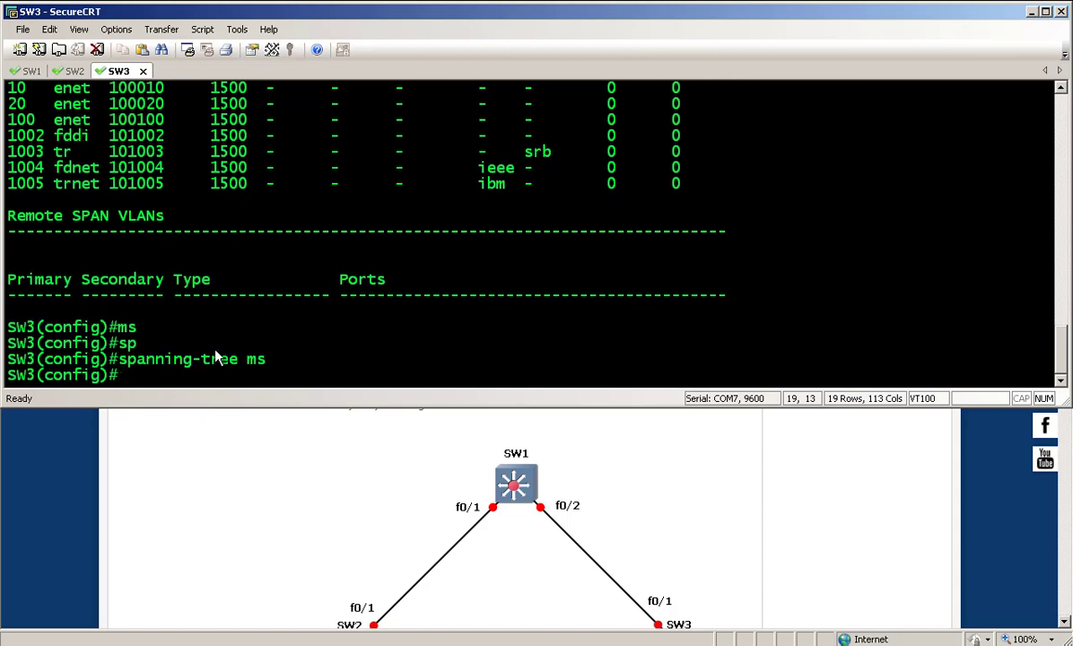
pyautogui.write('spanning-tree mode mst')
pyautogui.press('Return')
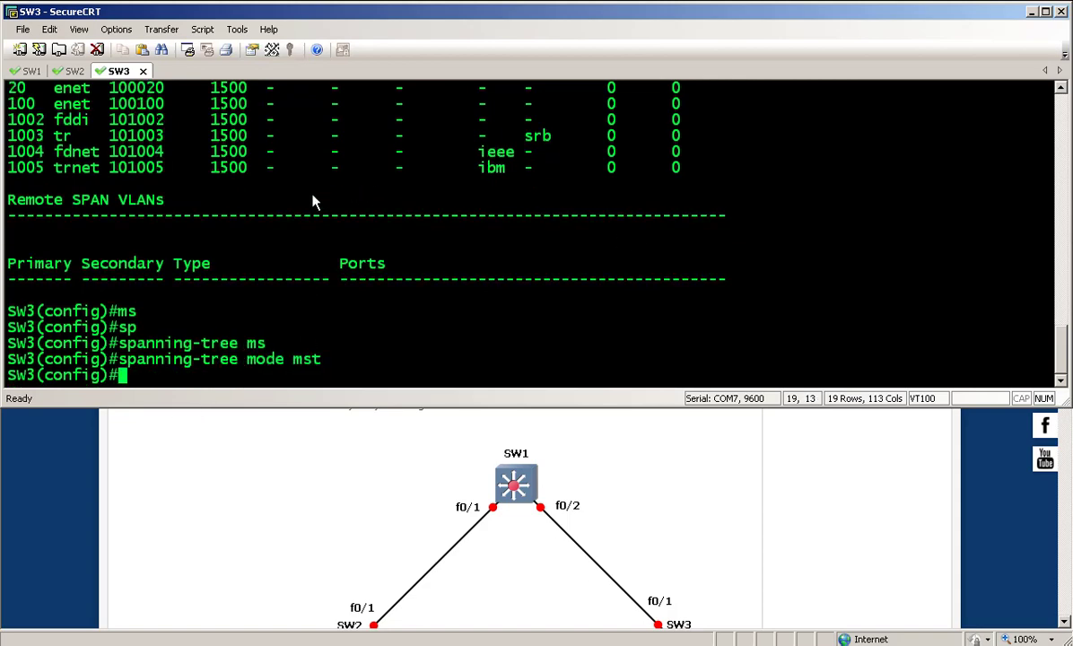
pyautogui.click(75, 71)
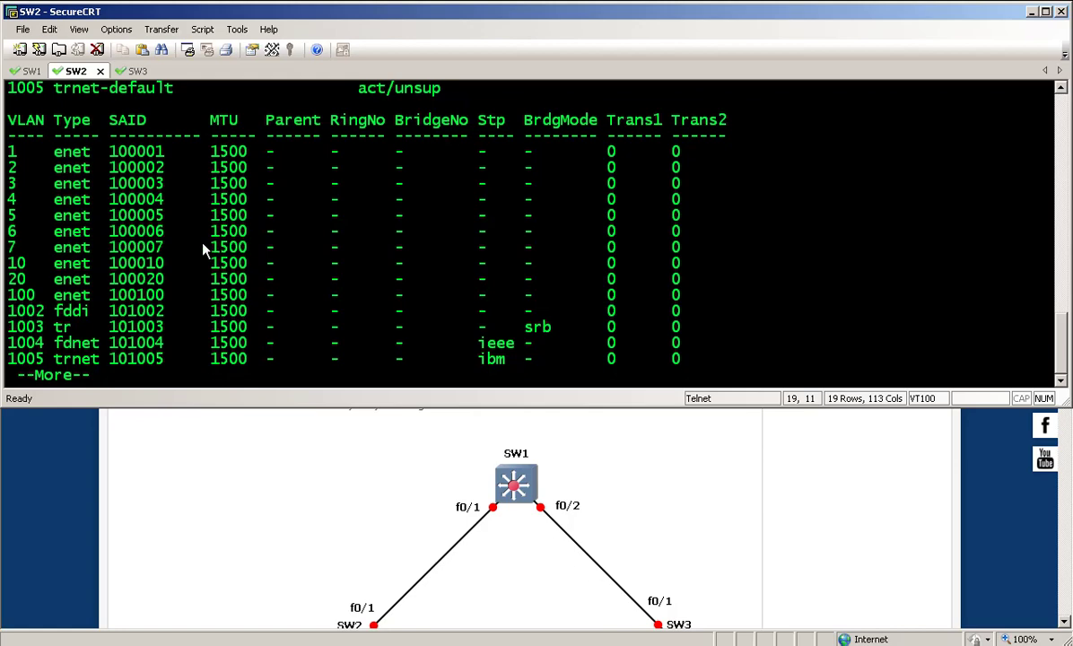
# Step: End configuration on SW1 and ping 192.168.0.2, fixing the incomplete address first
pyautogui.click(32, 71)
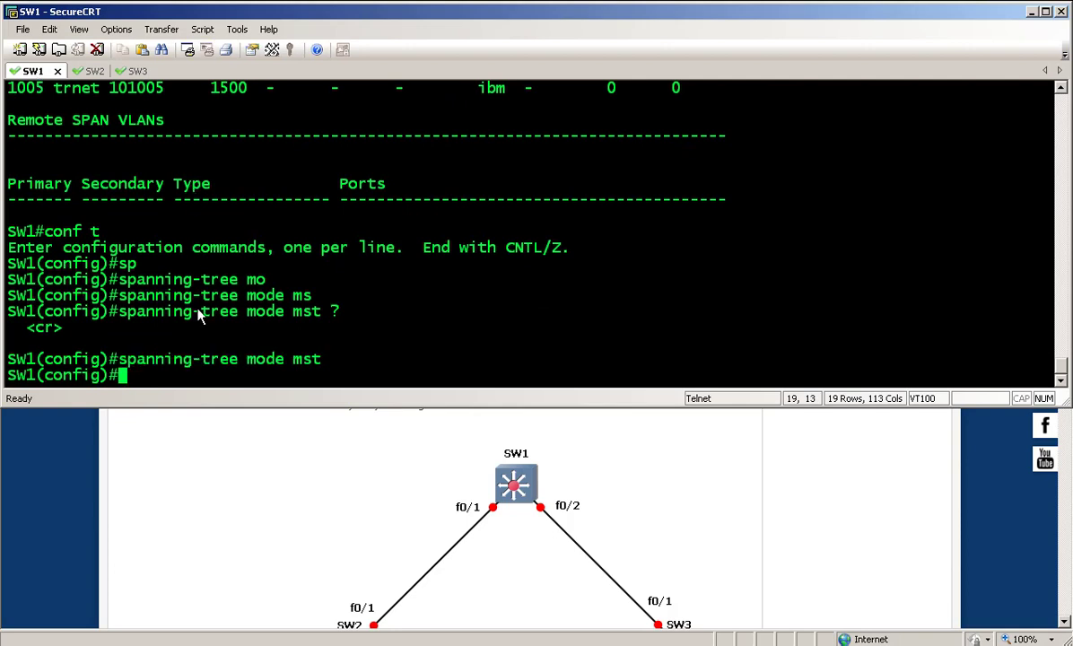
pyautogui.write('end')
pyautogui.press('Return')
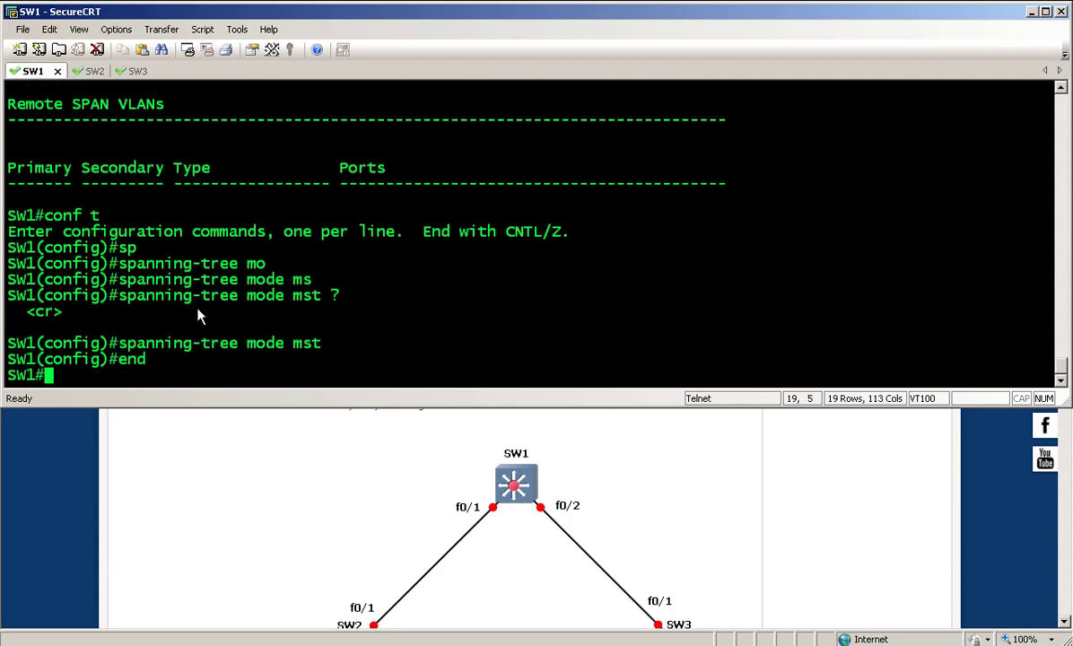
pyautogui.write('ping 192.168.0.')
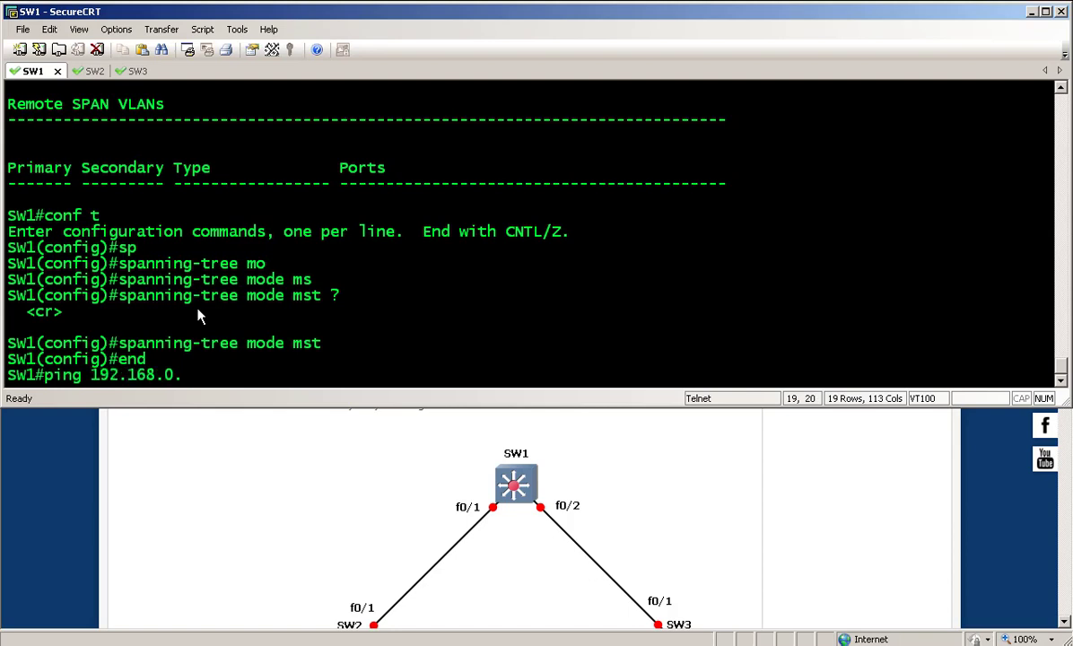
pyautogui.press('Return')
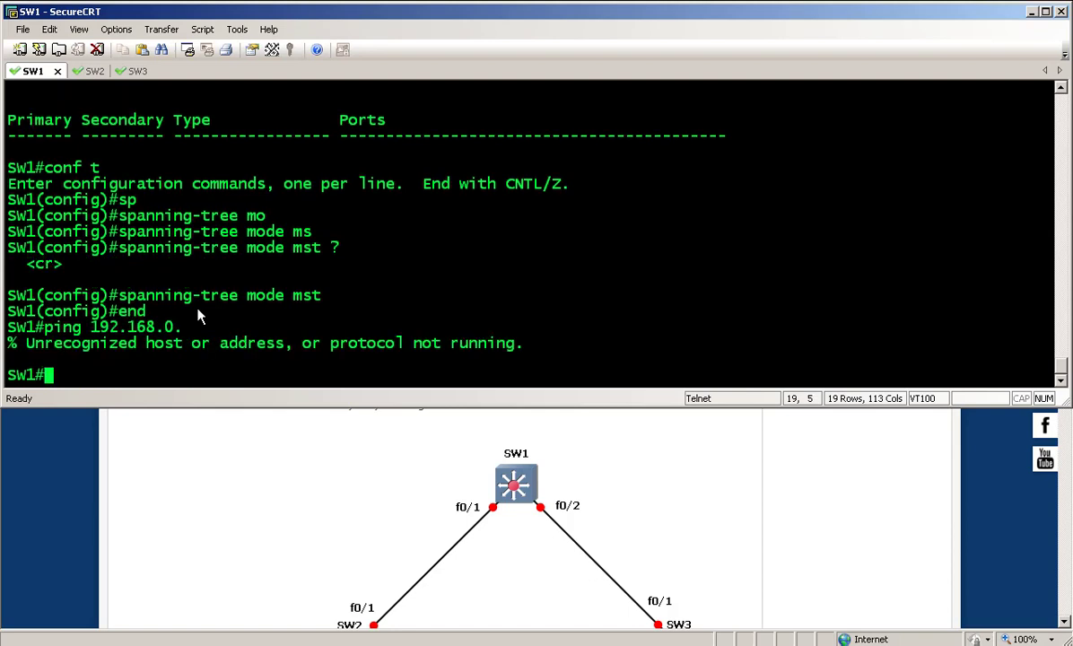
pyautogui.press('Up')
pyautogui.write('2')
pyautogui.press('Return')
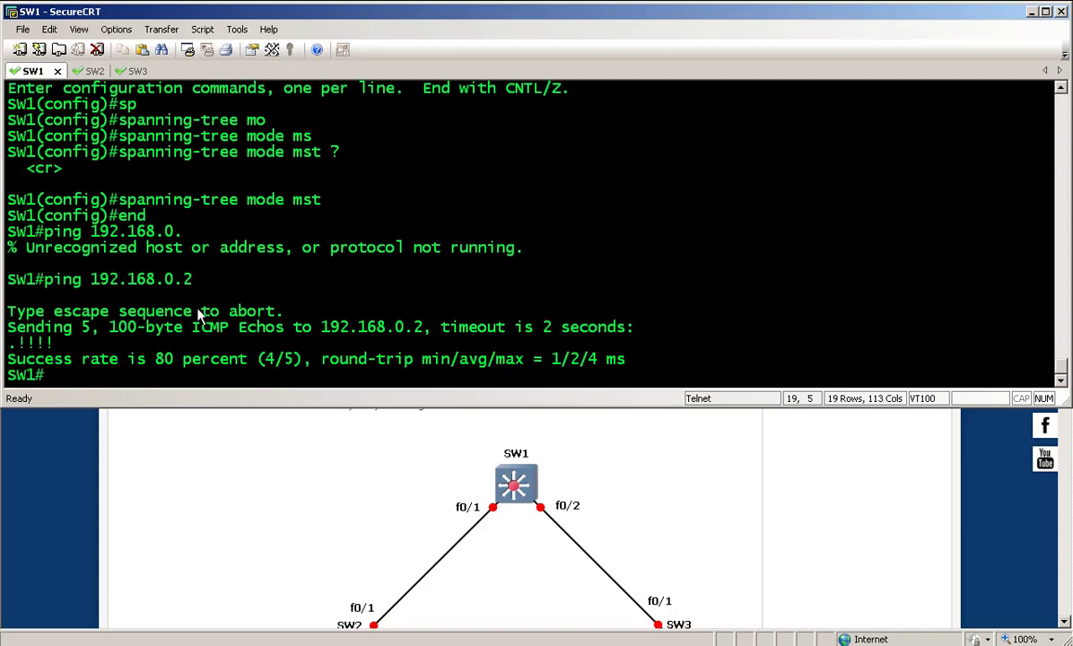
pyautogui.click(76, 70)
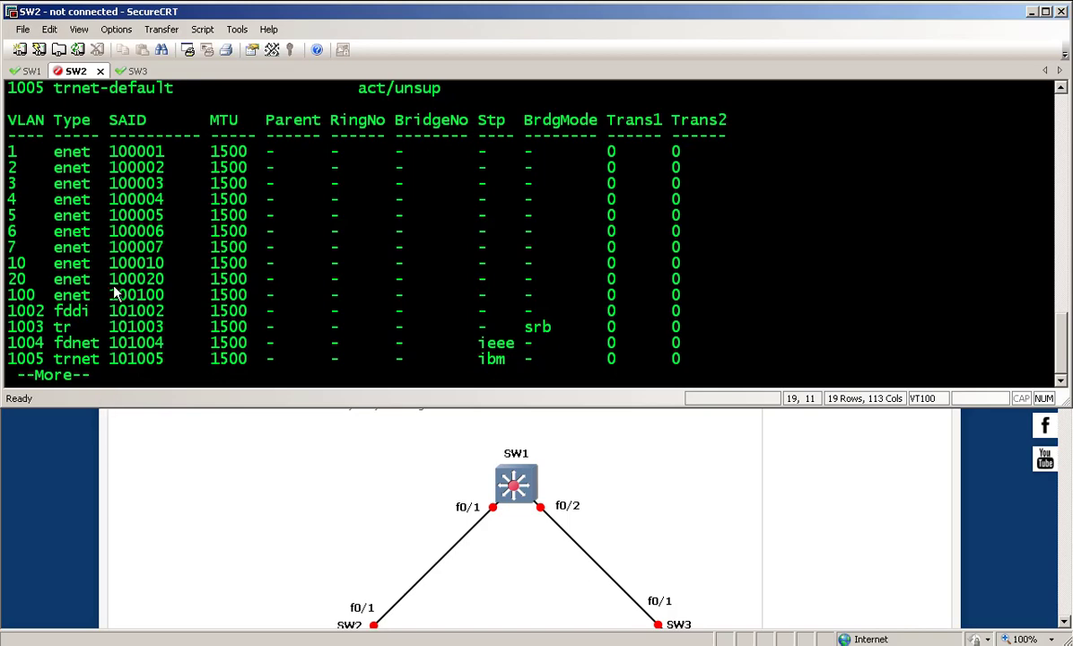
# Step: Close the disconnected SW2 tab and bring up Quick Connect
pyautogui.click(101, 71)
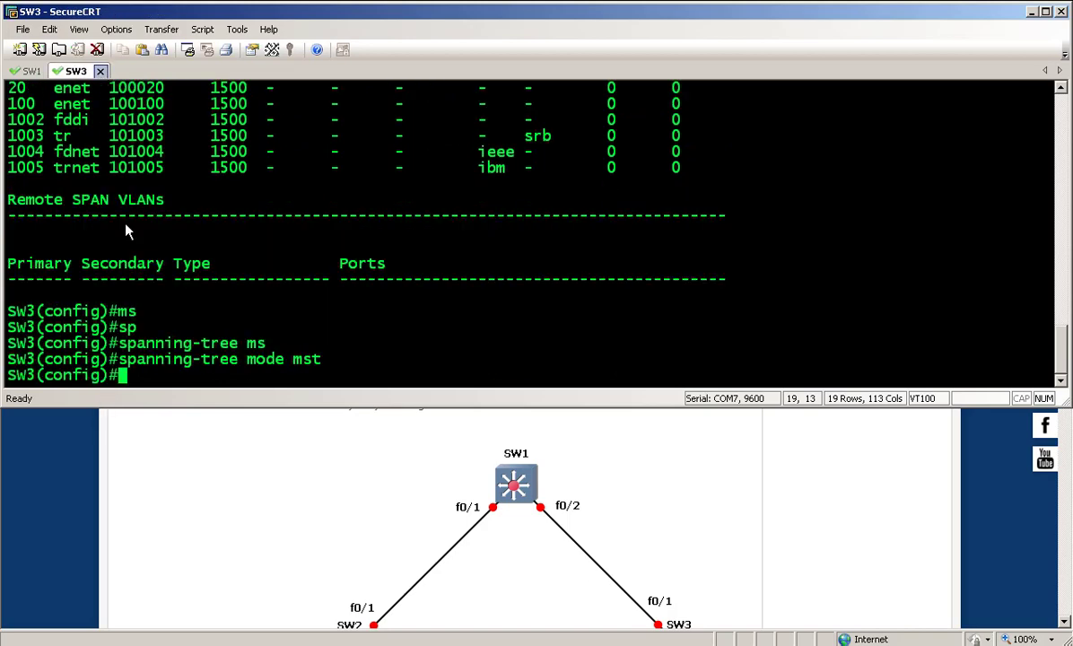
pyautogui.click(24, 29)
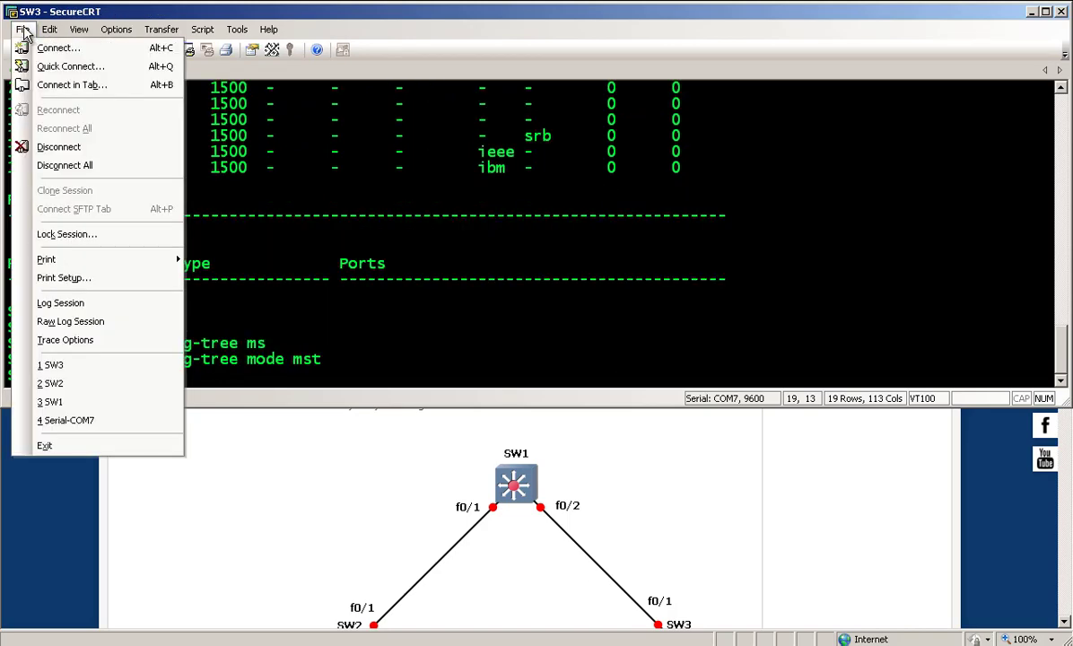
pyautogui.click(123, 67)
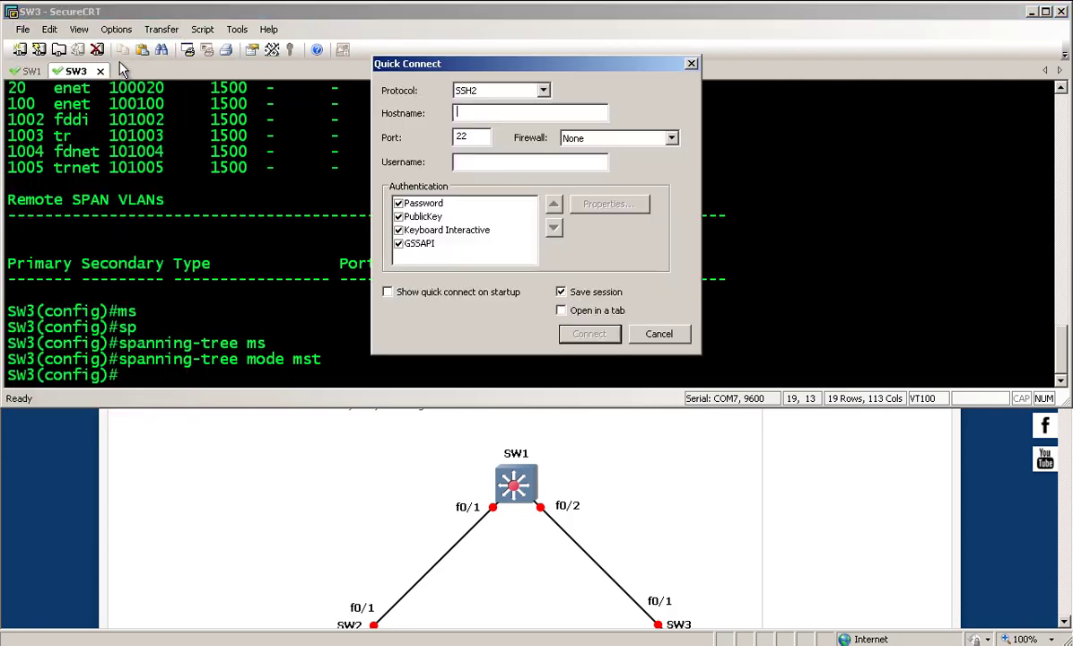
# Step: Quick-connect by Telnet to 192.168.0.2 with Save session unchecked
pyautogui.click(509, 90)
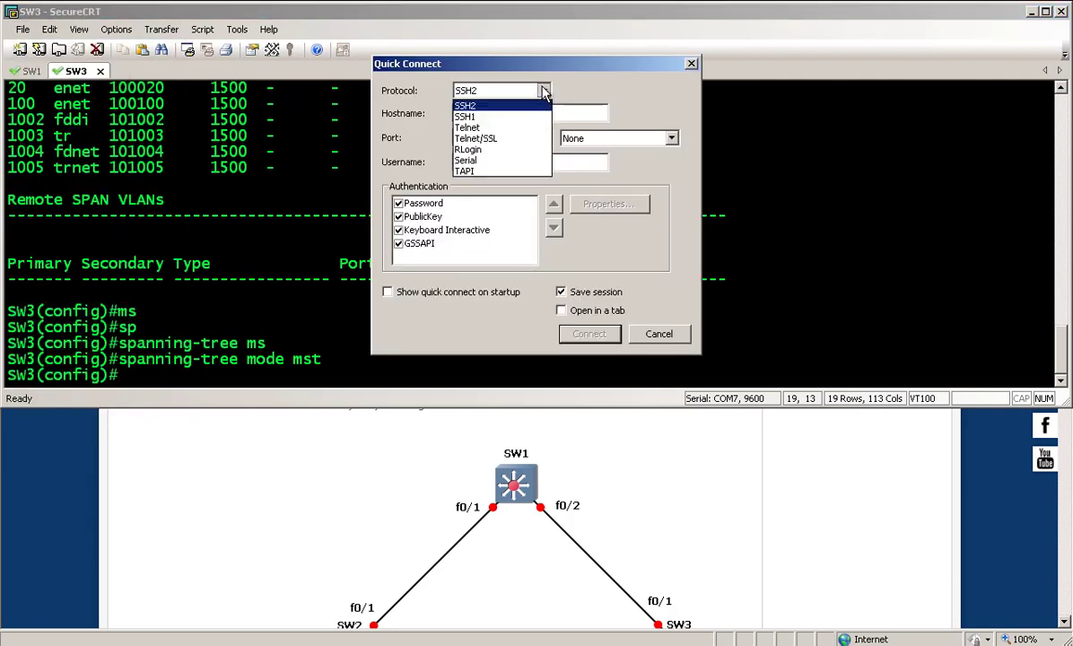
pyautogui.click(516, 132)
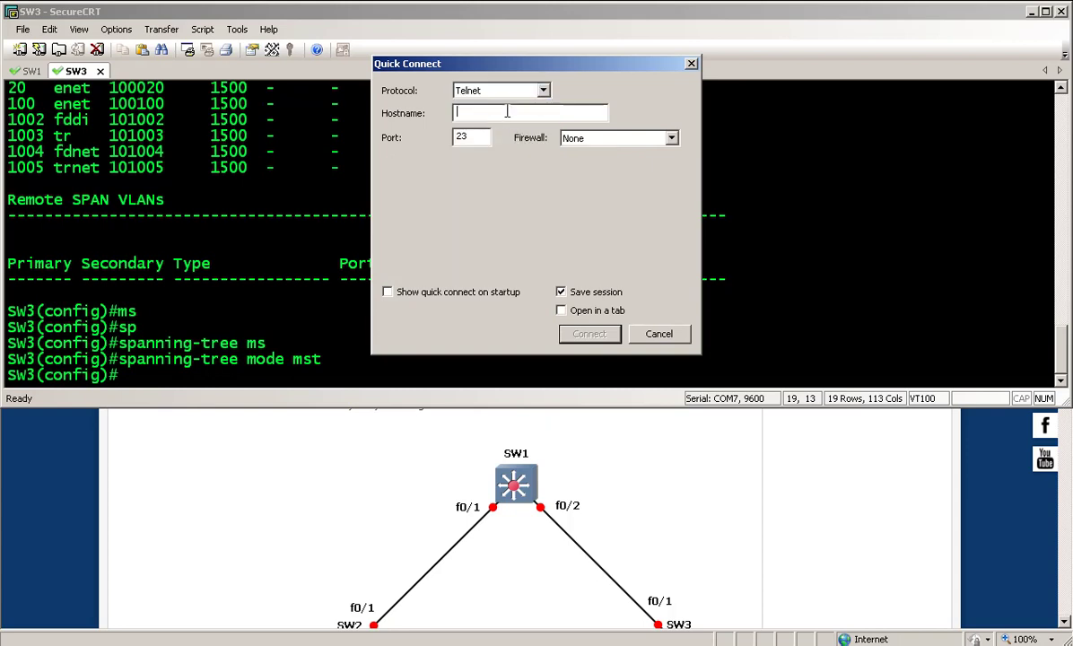
pyautogui.click(507, 111)
pyautogui.write('192.168.0.2')
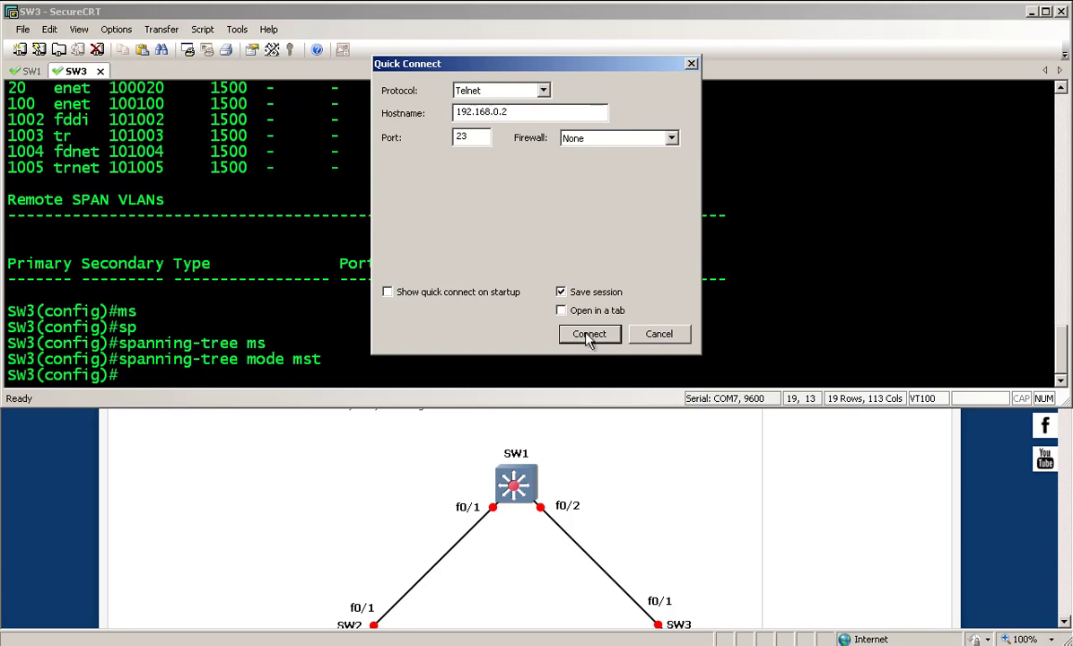
pyautogui.click(562, 293)
pyautogui.click(590, 334)
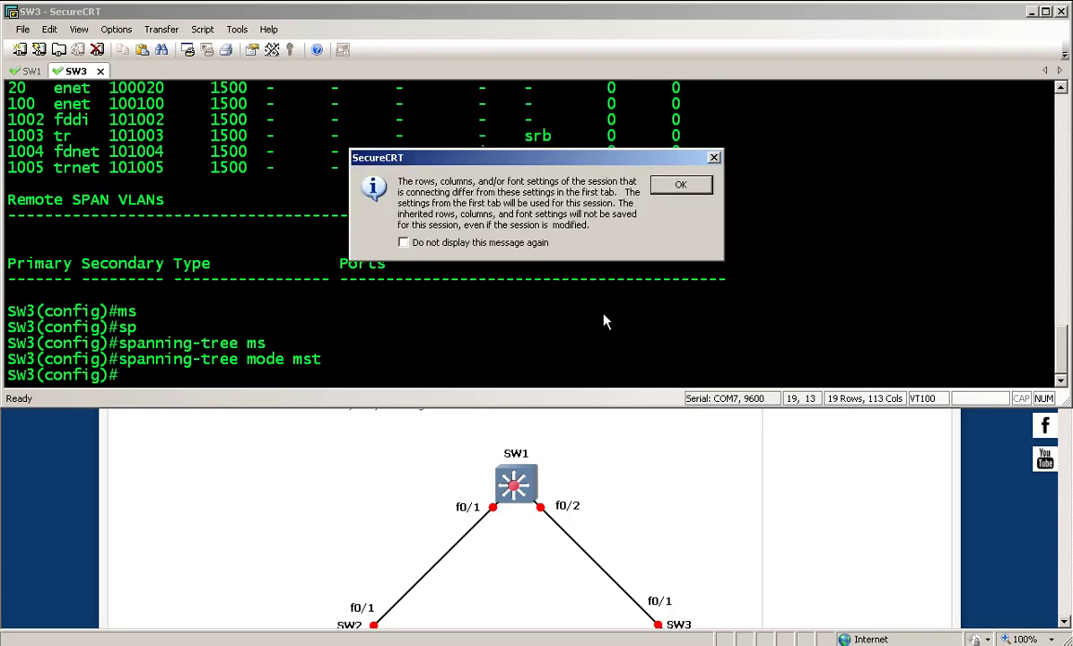
# Step: Dismiss the terminal settings notice, move the SW2 tab between SW1 and SW3, and log in
pyautogui.click(702, 191)
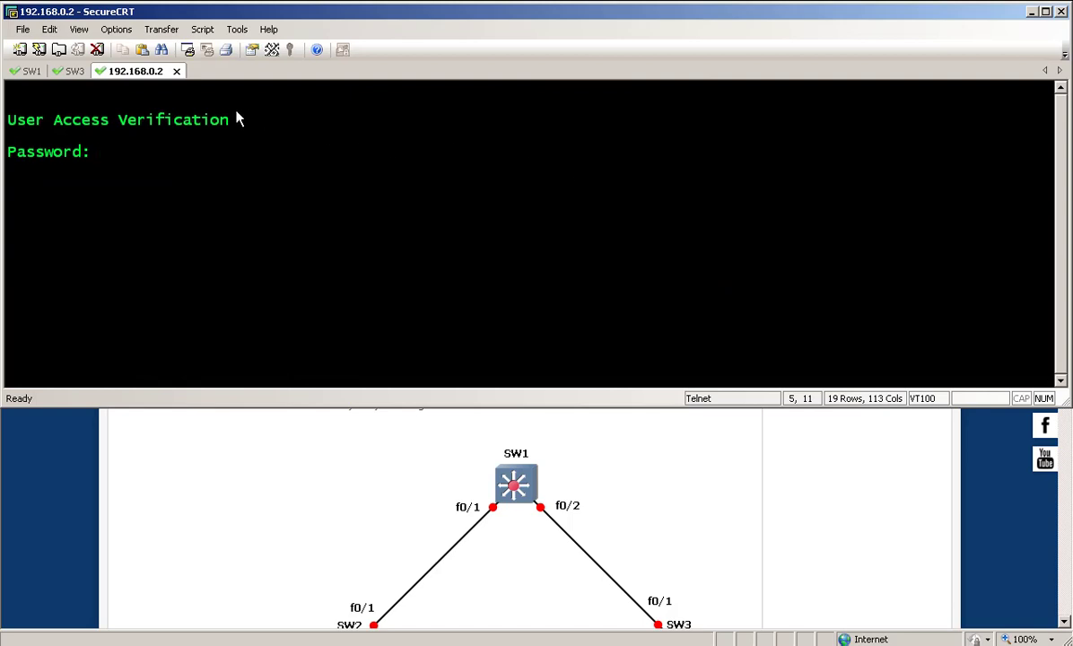
pyautogui.moveTo(113, 77); pyautogui.dragTo(53, 79)
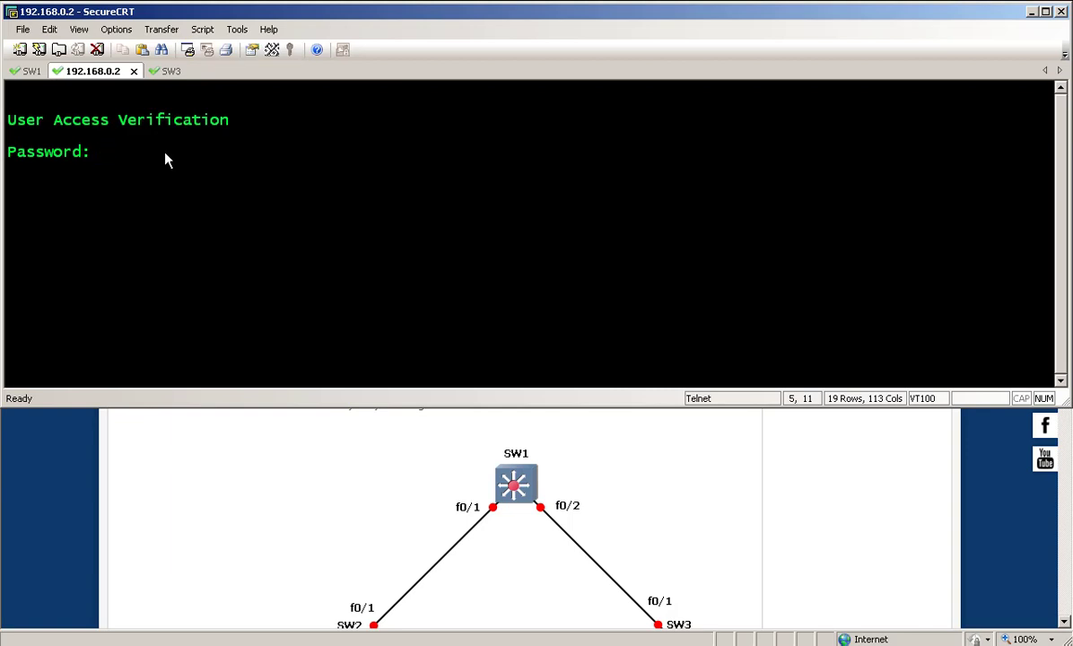
pyautogui.press('Return')
pyautogui.write('ena')
pyautogui.press('Return')
# Step: On SW2, enter enable and conf t, then set spanning-tree mode mst
pyautogui.press('Return')
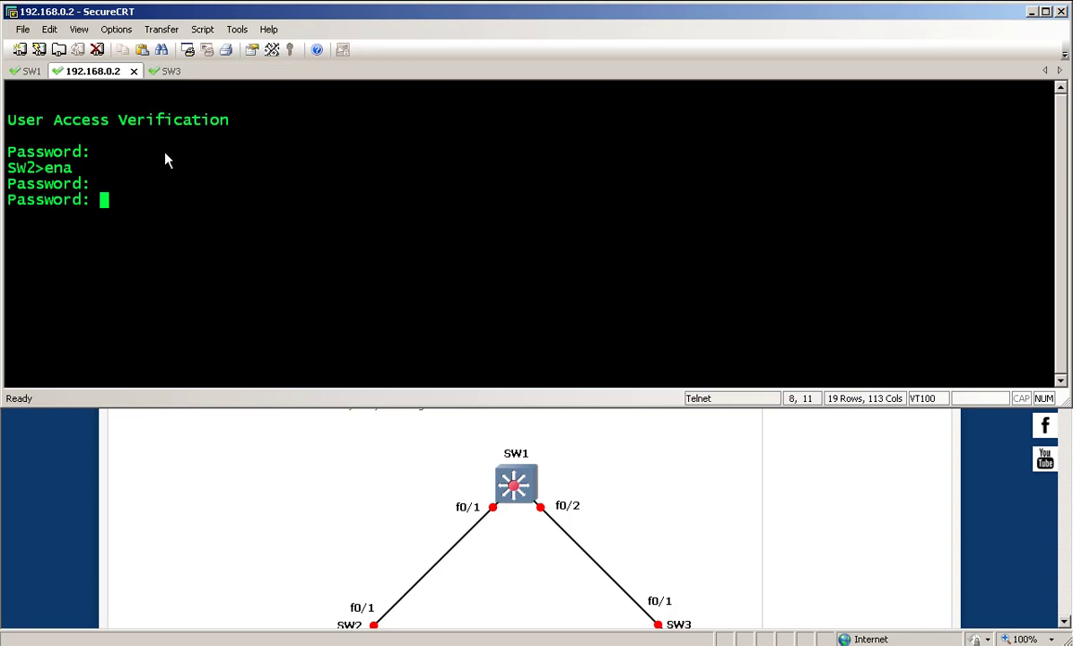
pyautogui.press('Return')
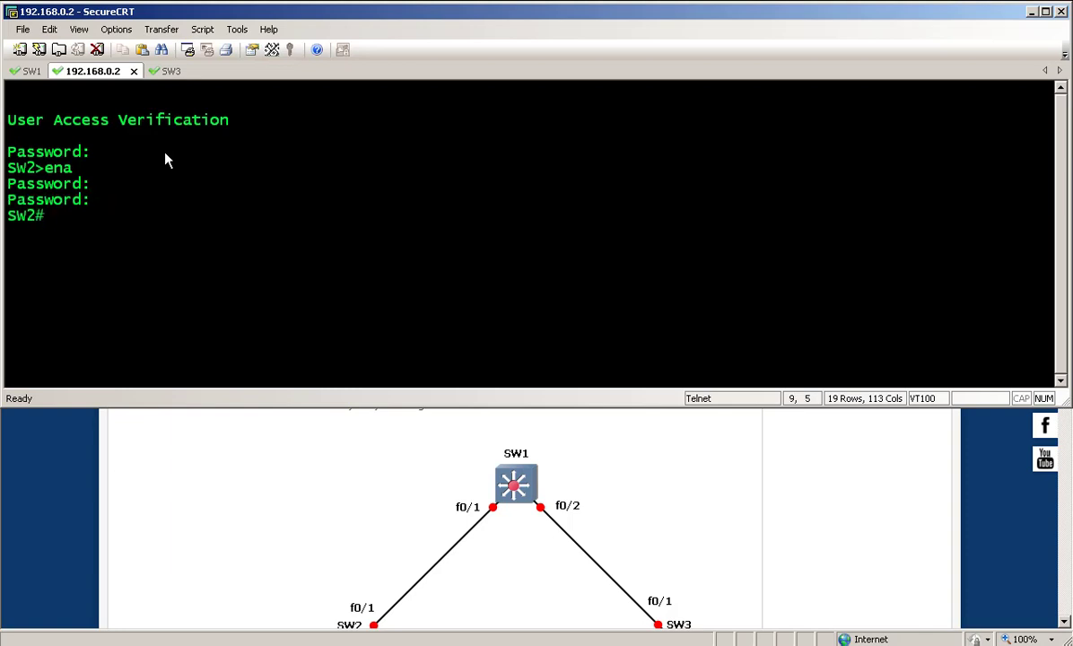
pyautogui.write('conf t')
pyautogui.press('Return')
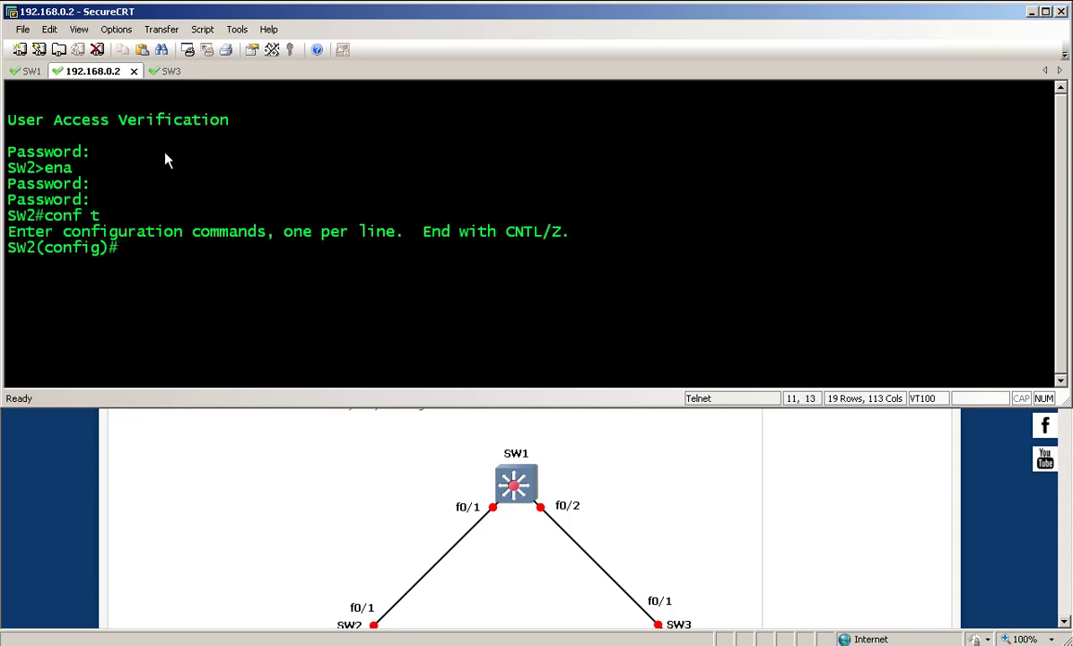
pyautogui.write('sp')
pyautogui.press('Tab')
pyautogui.write('mo')
pyautogui.press('Tab')
pyautogui.write('ms')
pyautogui.press('Tab')
pyautogui.press('Return')
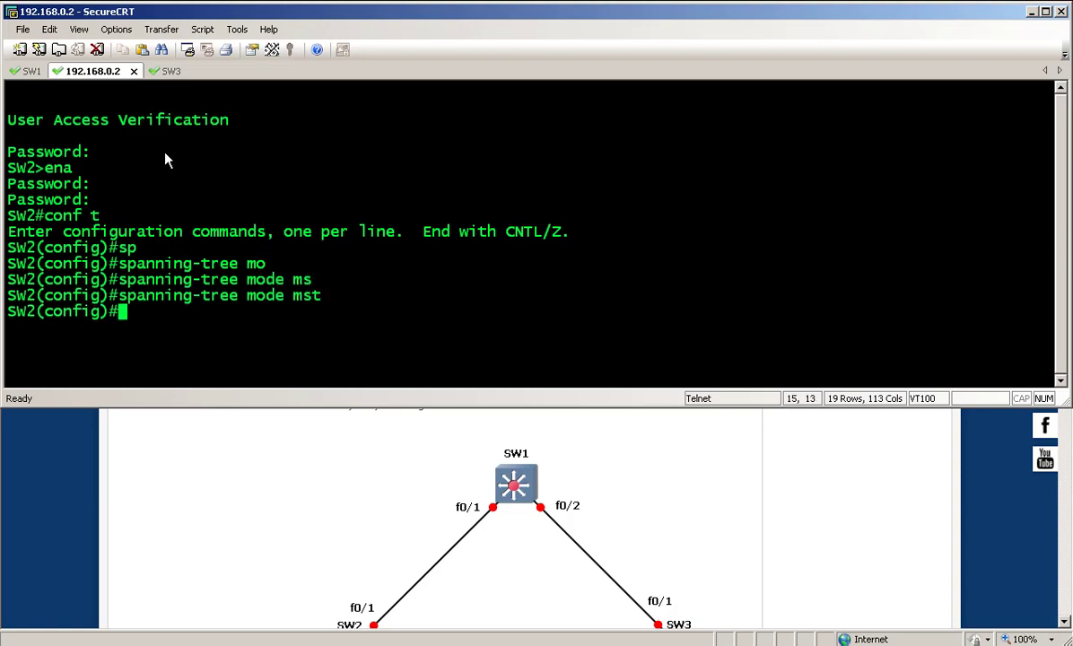
# Step: Back on the SW1 session, start entering show spanning-tree
pyautogui.click(28, 71)
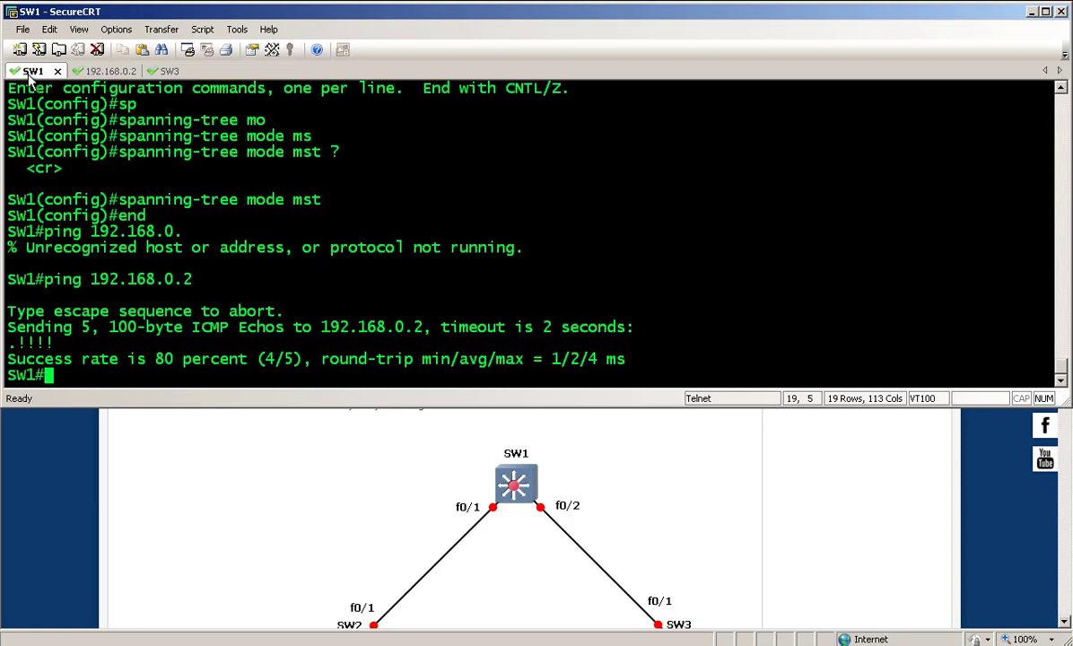
pyautogui.write('show ')
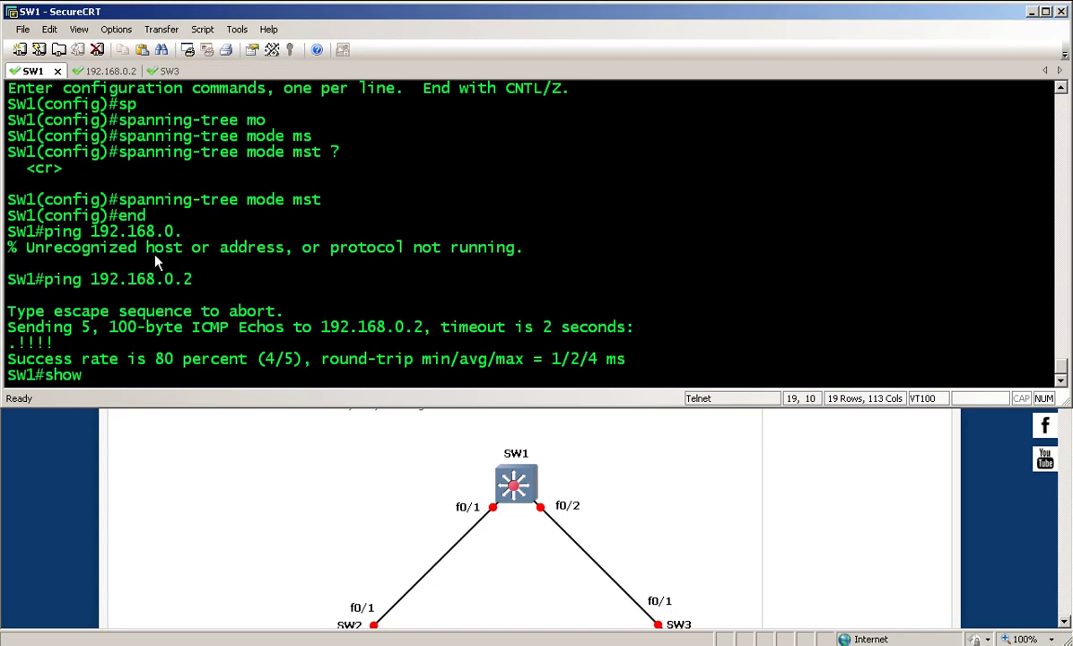
pyautogui.write('sp')
pyautogui.press('Tab')
# Step: Run show spanning-tree on SW1 and check it reports protocol mstp
pyautogui.write('?')
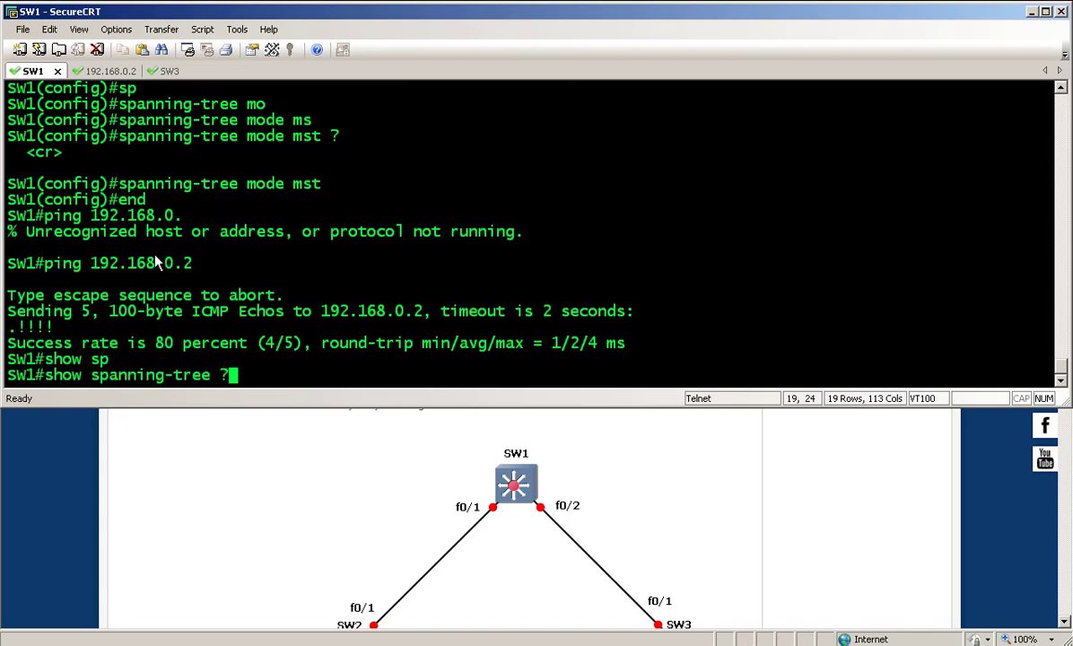
pyautogui.press('Return')
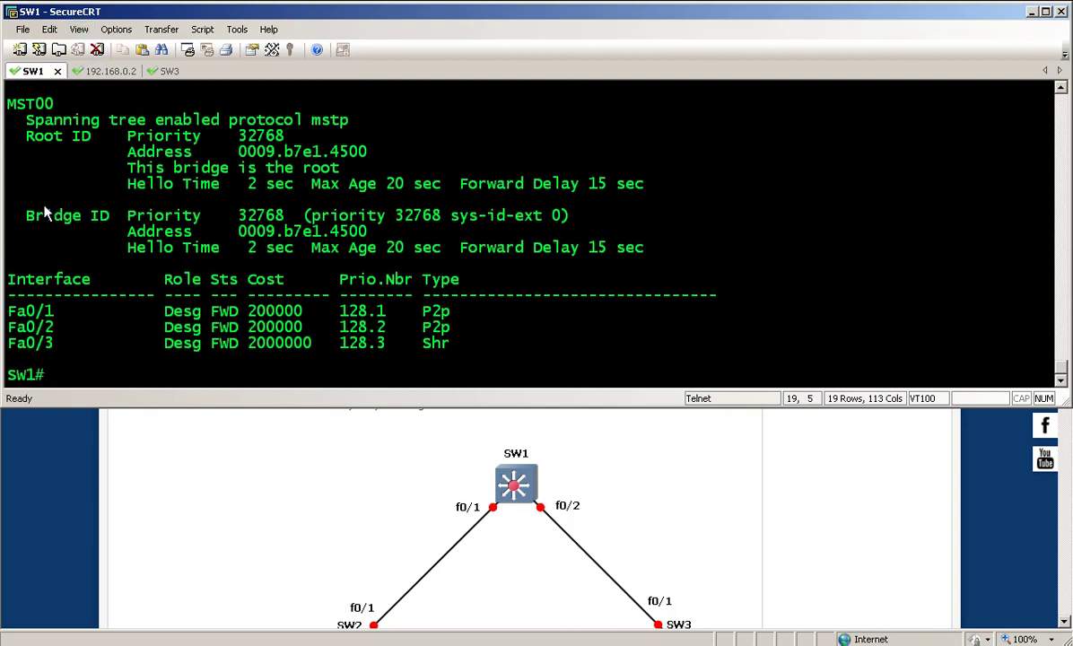
pyautogui.scroll(1, 84, 184)
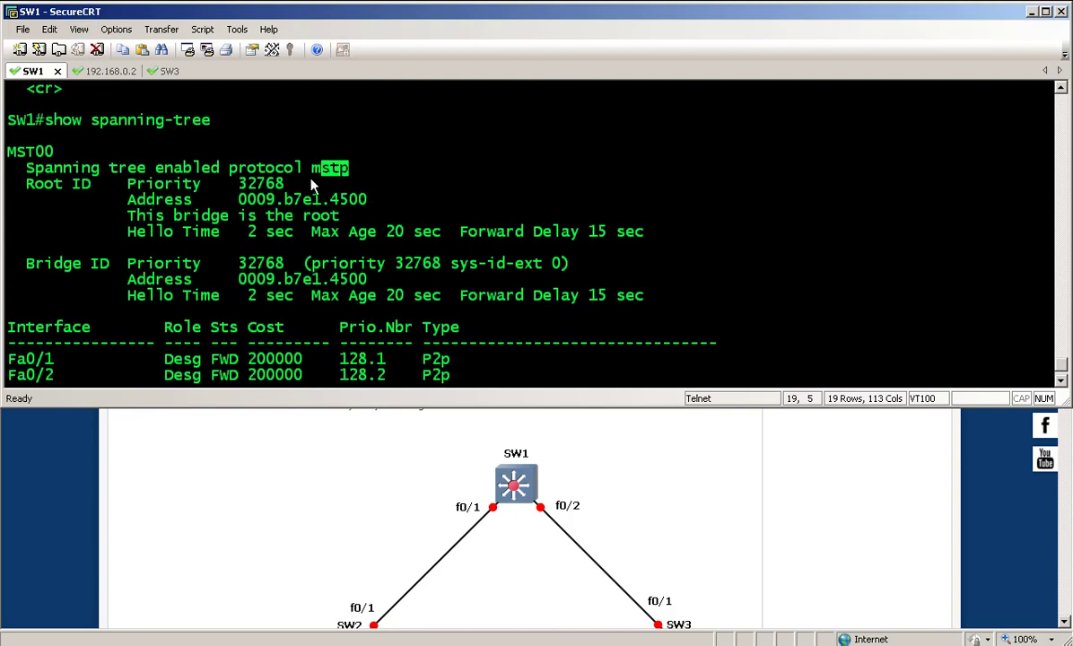
pyautogui.scroll(-1, 265, 225)
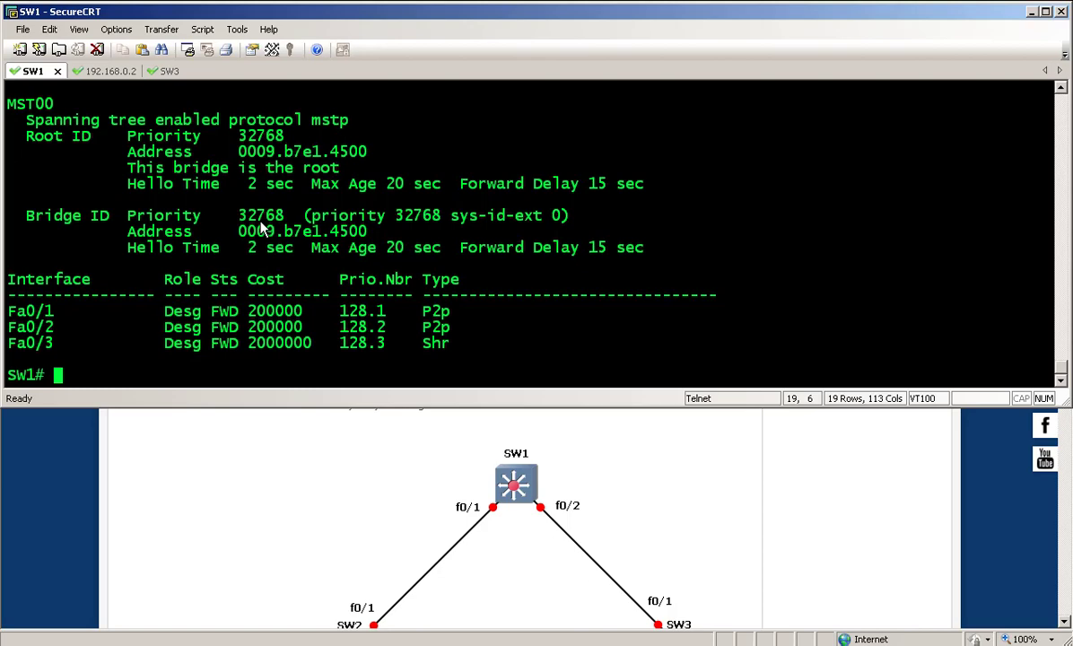
# Step: On SW2, leave configuration mode and run show spanning-tree
pyautogui.click(106, 72)
pyautogui.write('end')
pyautogui.press('Return')
pyautogui.write('show')
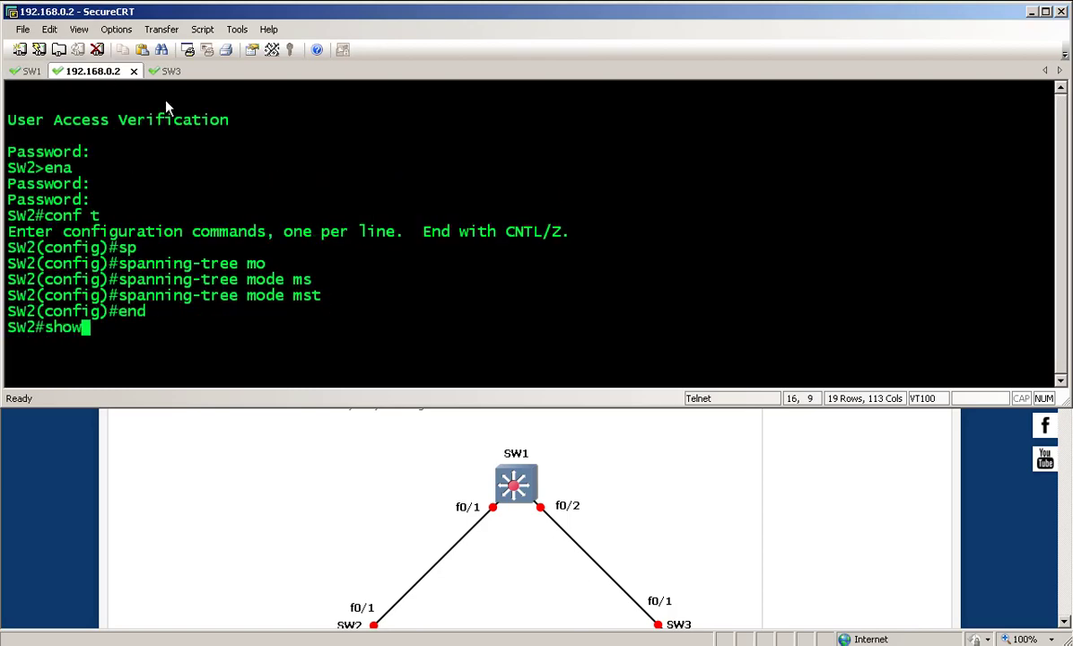
pyautogui.write(' sp')
pyautogui.press('Tab')
pyautogui.press('Return')
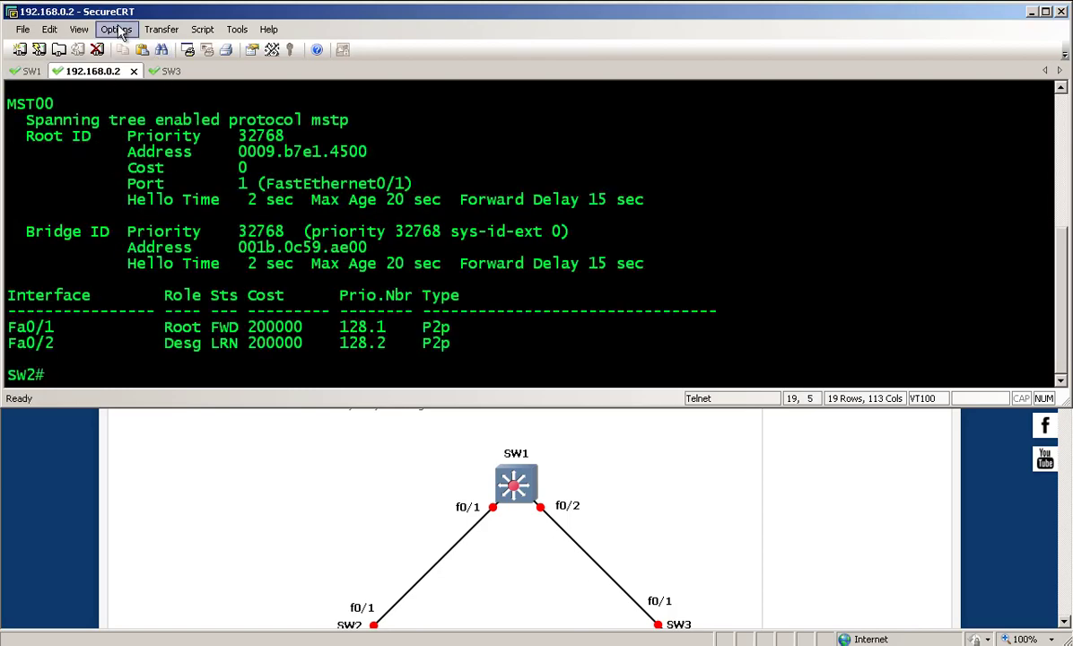
# Step: On SW3, leave configuration mode and confirm show spanning-tree reports mstp
pyautogui.click(167, 71)
pyautogui.write('end')
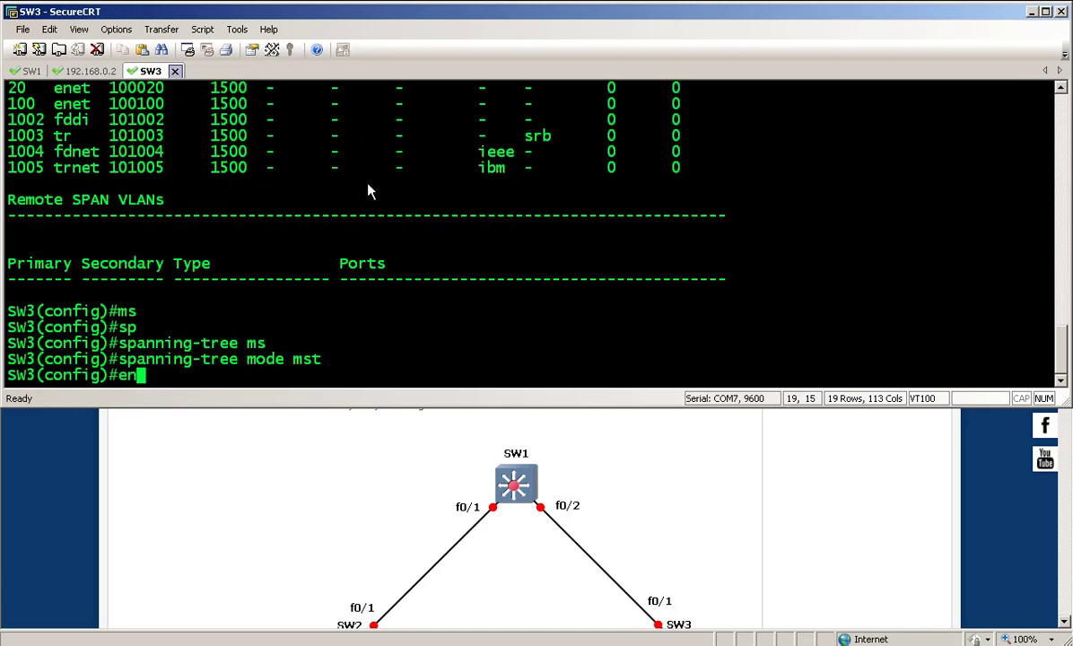
pyautogui.press('Return')
pyautogui.write('show sp')
pyautogui.press('Tab')
pyautogui.press('Return')
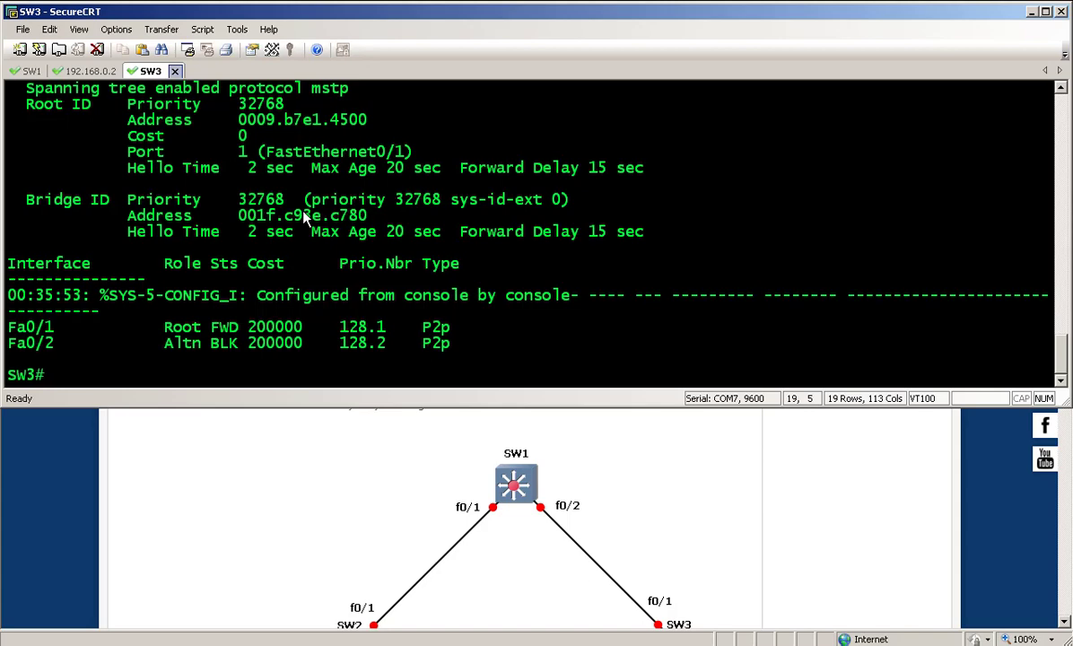
pyautogui.scroll(1, 304, 217)
pyautogui.scroll(-1, 304, 217)
pyautogui.hotkey('alt', 'Tab')
# Step: Highlight the 'Create MST instance' task (instance 1: VLANs 2,3,4; instance 2: VLANs 5,6,7), then return to SecureCRT
pyautogui.moveTo(305, 352); pyautogui.dragTo(700, 354)
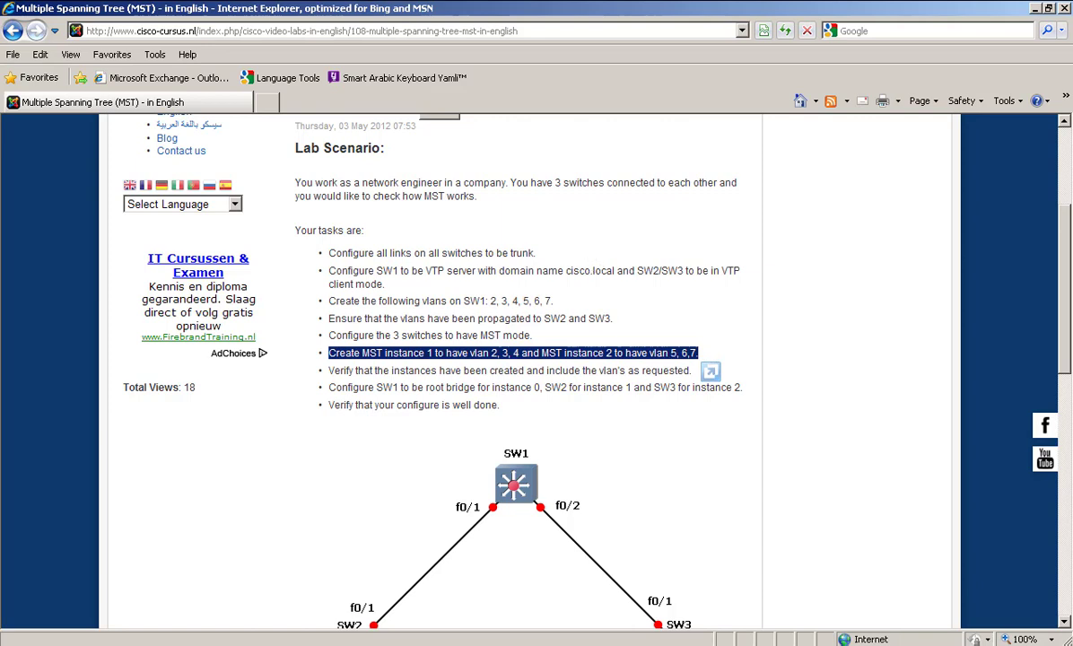
pyautogui.click(220, 642)
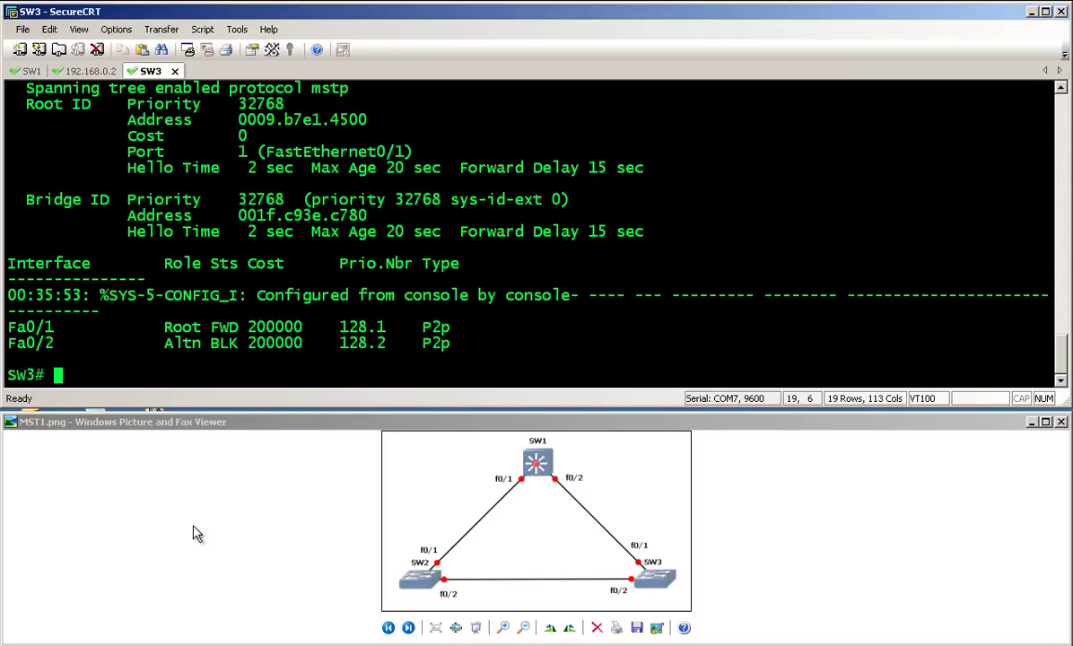
# Step: On SW1, discard the partial show command and enter conf t
pyautogui.click(29, 71)
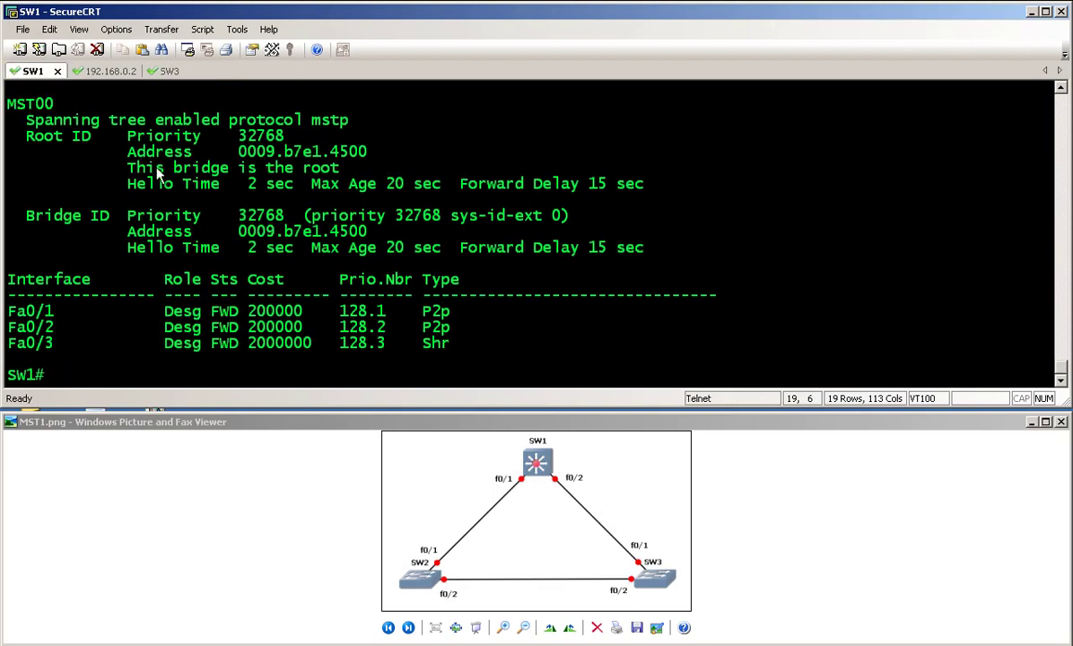
pyautogui.write('show')
pyautogui.press('BackSpace')
pyautogui.press('BackSpace')
pyautogui.press('BackSpace')
pyautogui.press('BackSpace')
pyautogui.press('BackSpace')
pyautogui.write('conf t')
pyautogui.press('Return')
# Step: Enter spanning-tree mst configuration on SW1 and list its available commands with ?
pyautogui.write('sp')
pyautogui.press('Tab')
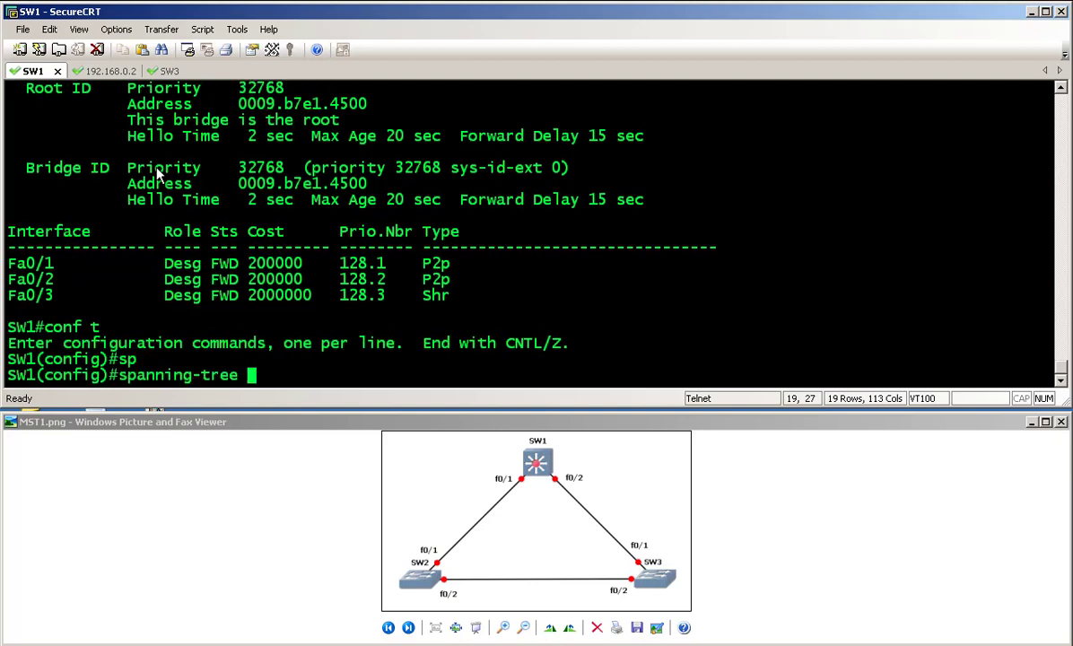
pyautogui.write('?ms')
pyautogui.press('Tab')
pyautogui.write('?')
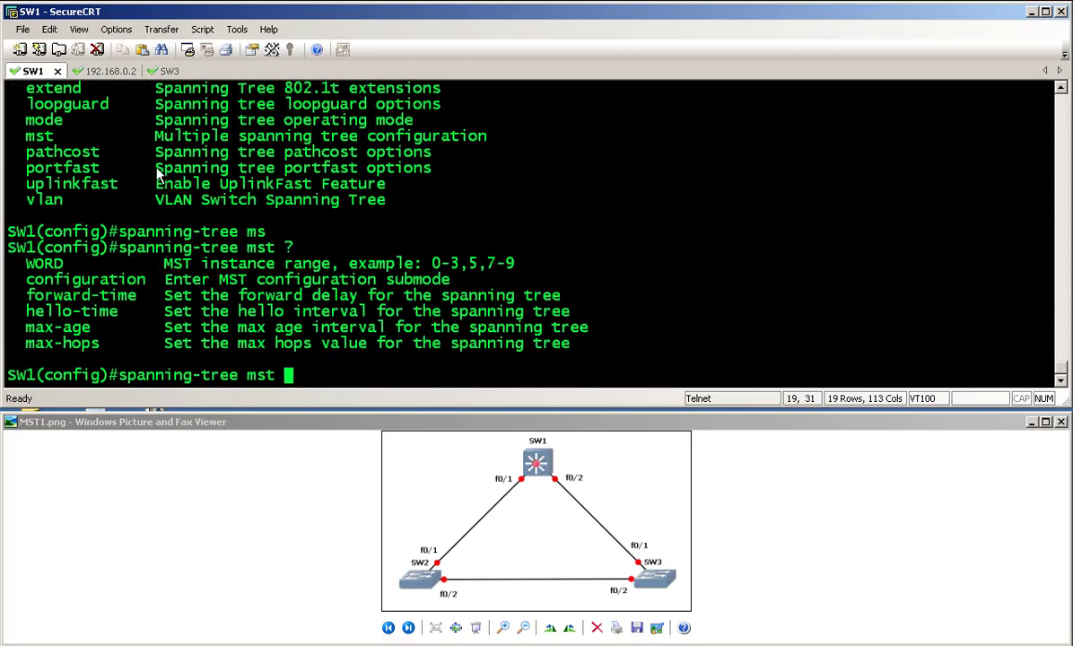
pyautogui.write('con')
pyautogui.press('Tab')
pyautogui.write('?')
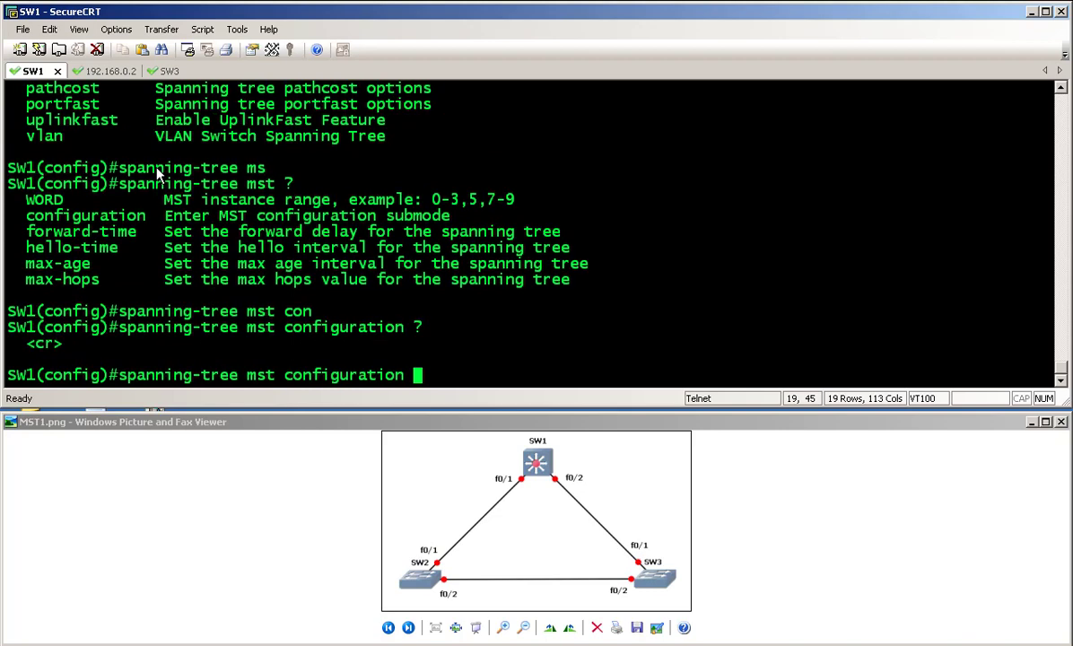
pyautogui.press('Return')
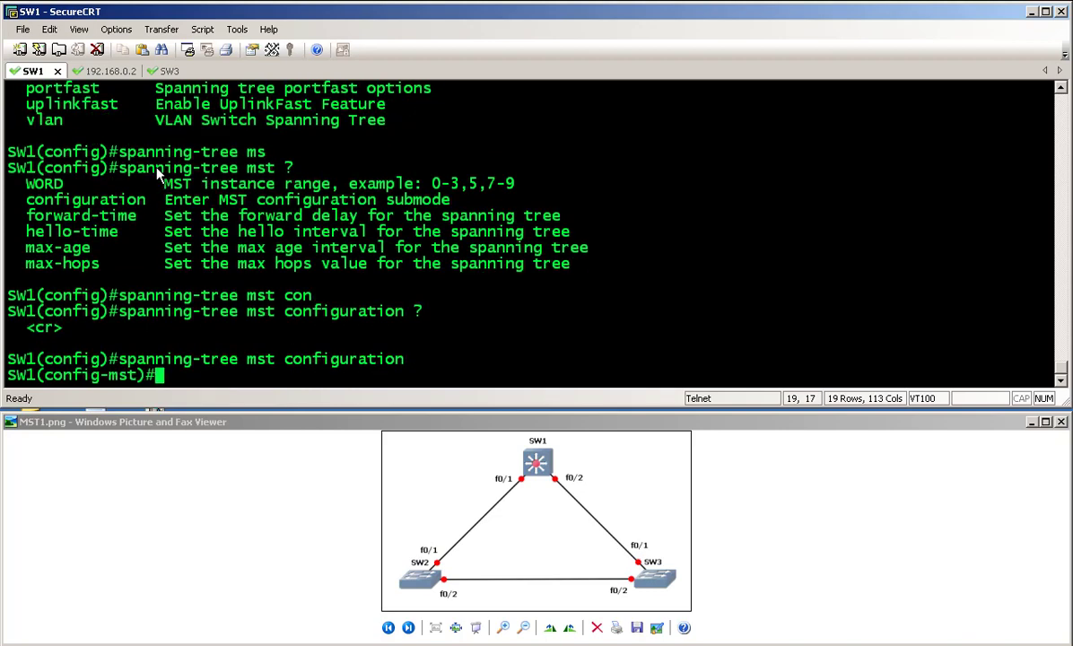
pyautogui.write('?')
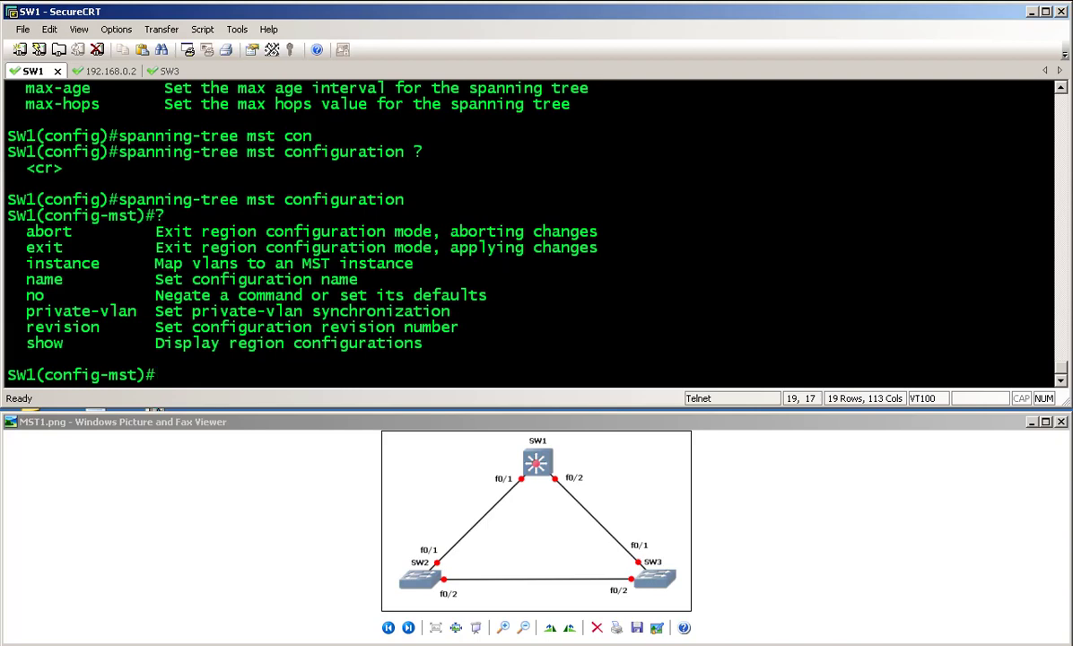
# Step: Recheck the lab task page, then begin the instance command on SW1
pyautogui.hotkey('alt', 'Tab')
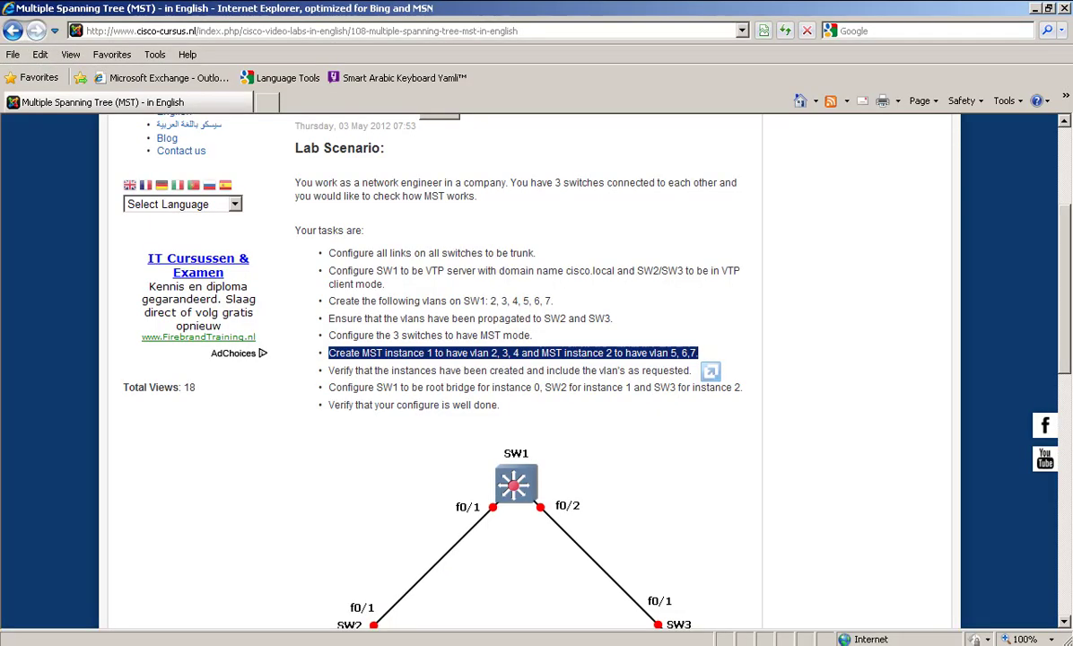
pyautogui.hotkey('alt', 'Tab')
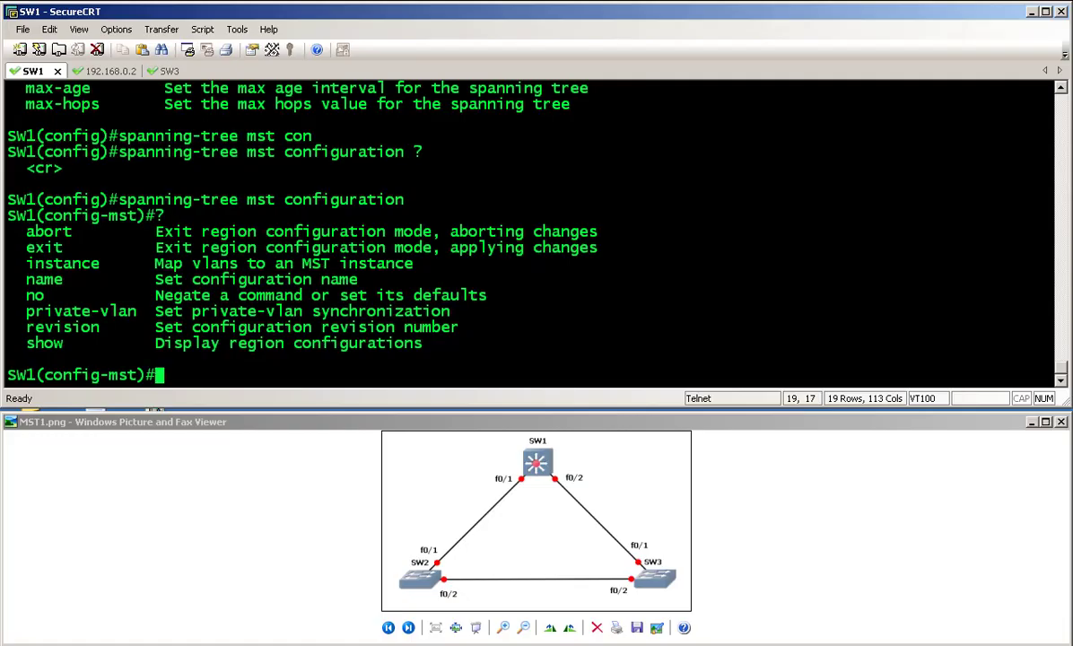
pyautogui.write('ins')
pyautogui.press('Tab')
# Step: Map MST instance 1 to VLANs 2,3,4 on SW1, correcting the list to comma-separated
pyautogui.write('?1')
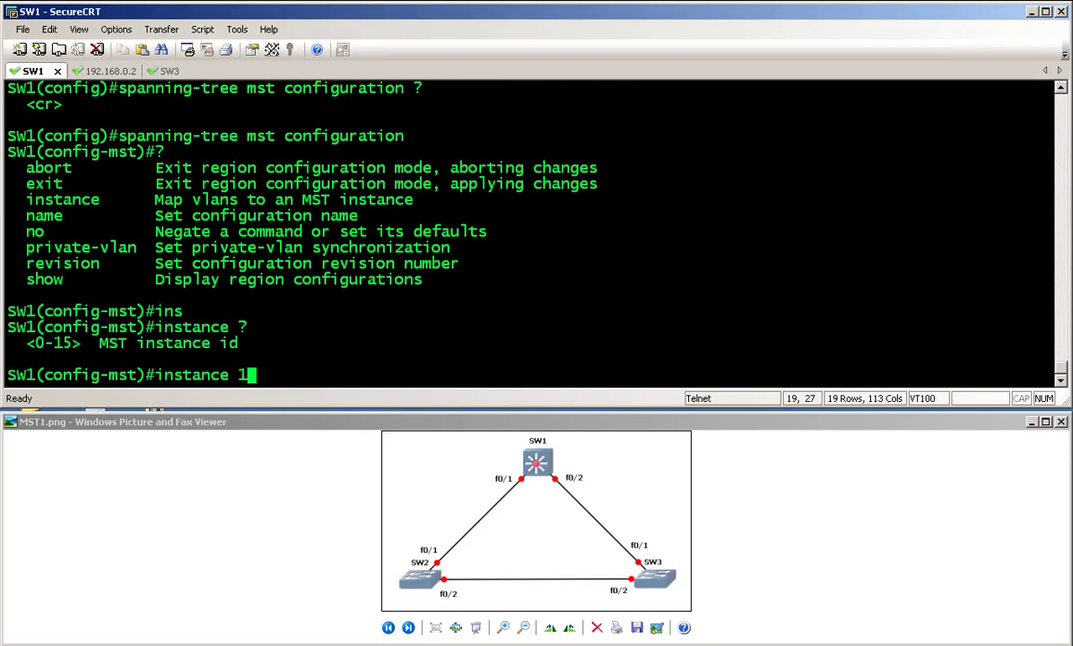
pyautogui.write(' ?vl')
pyautogui.press('Tab')
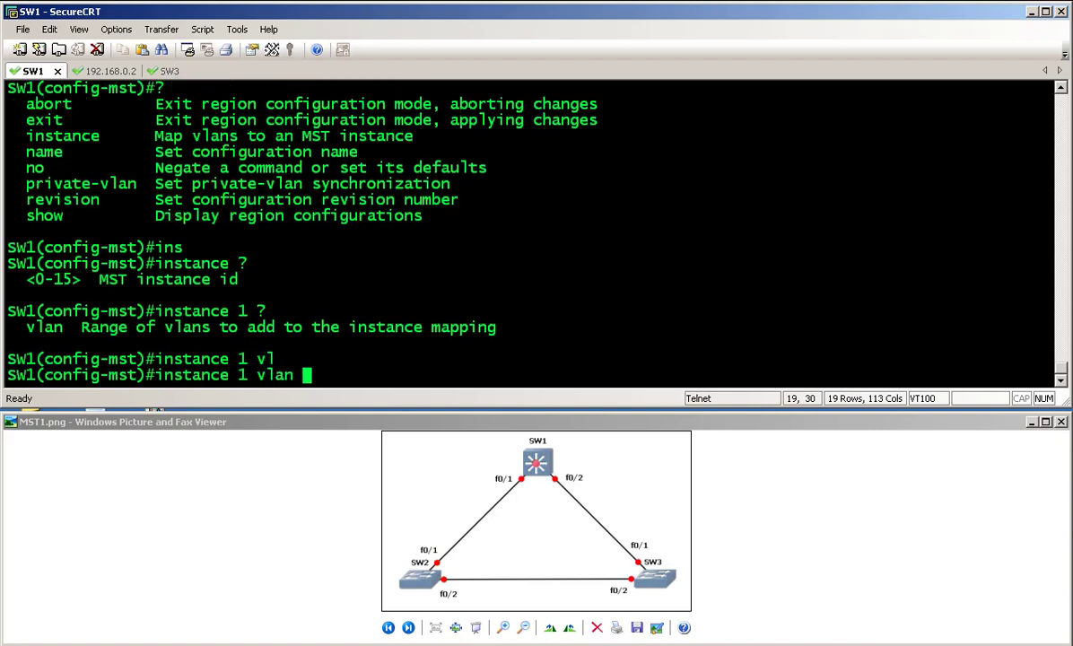
pyautogui.write('?')
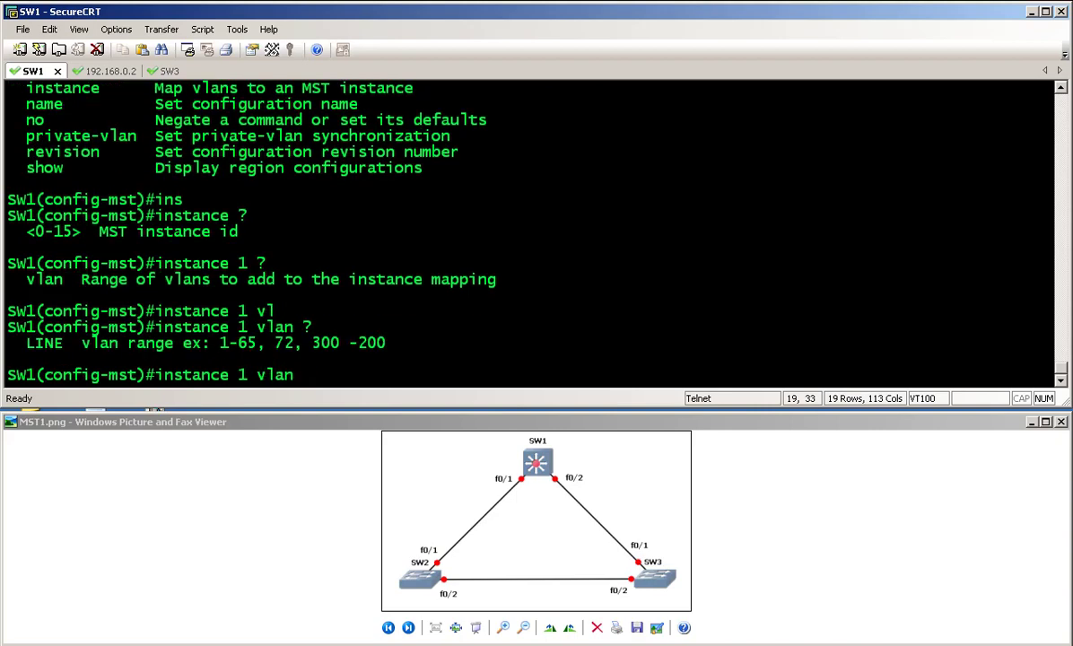
pyautogui.hotkey('alt', 'Tab')
pyautogui.click(480, 357)
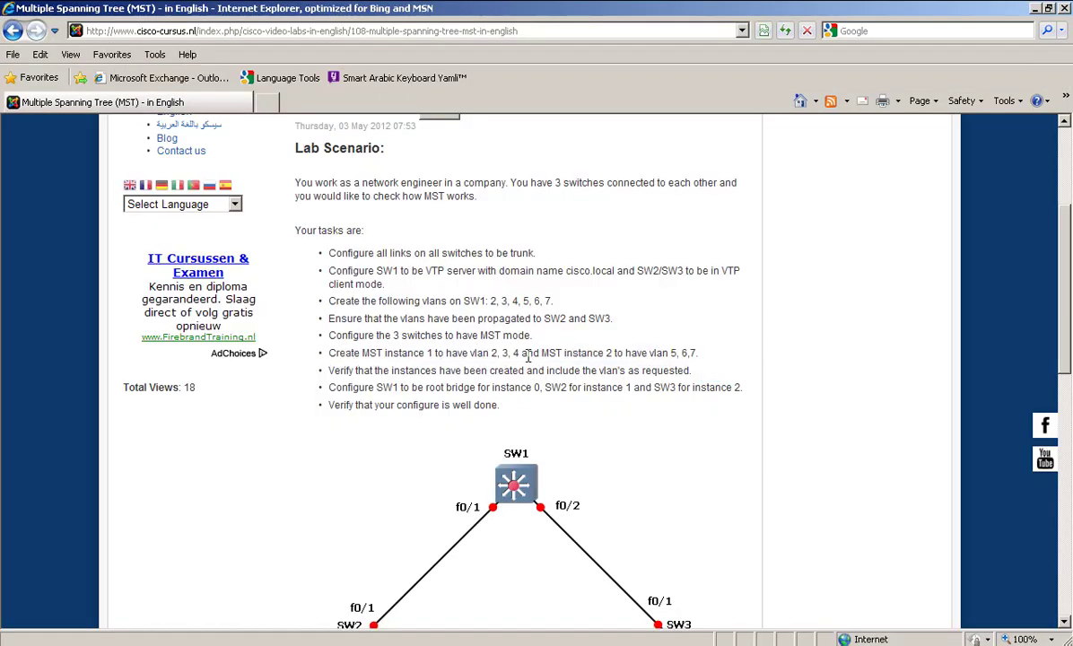
pyautogui.hotkey('alt', 'Tab')
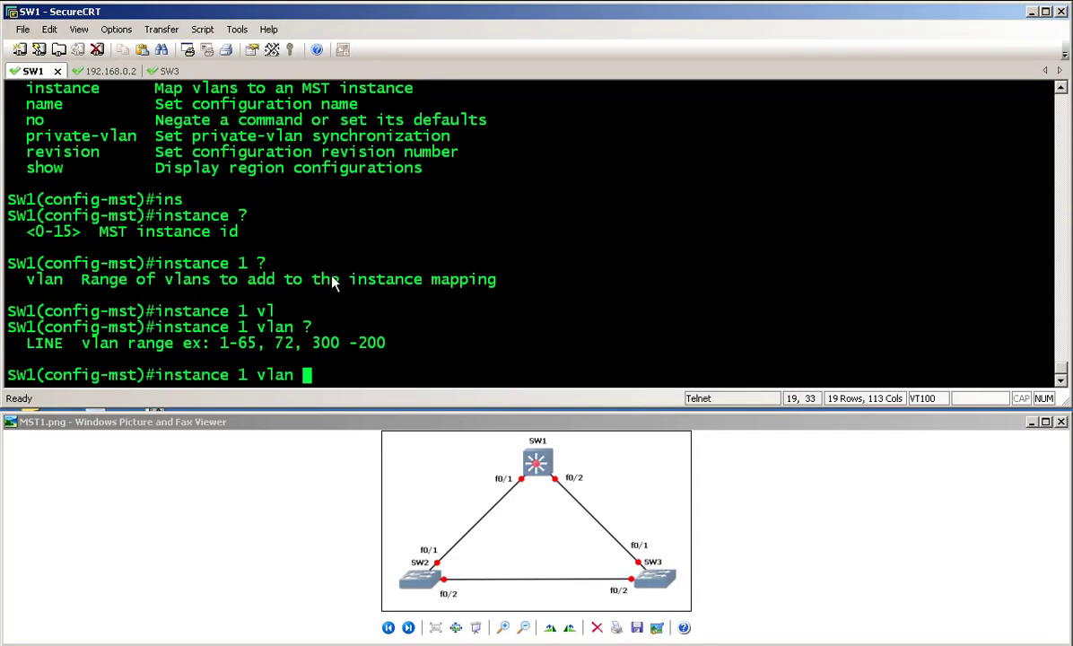
pyautogui.write('2')
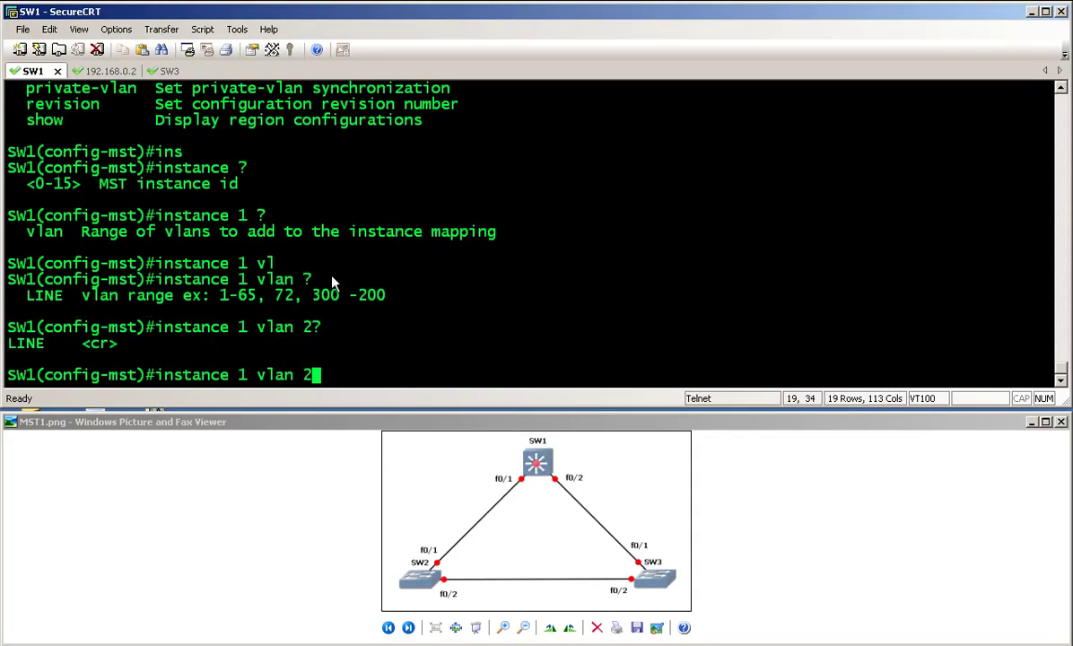
pyautogui.write('? ?3')
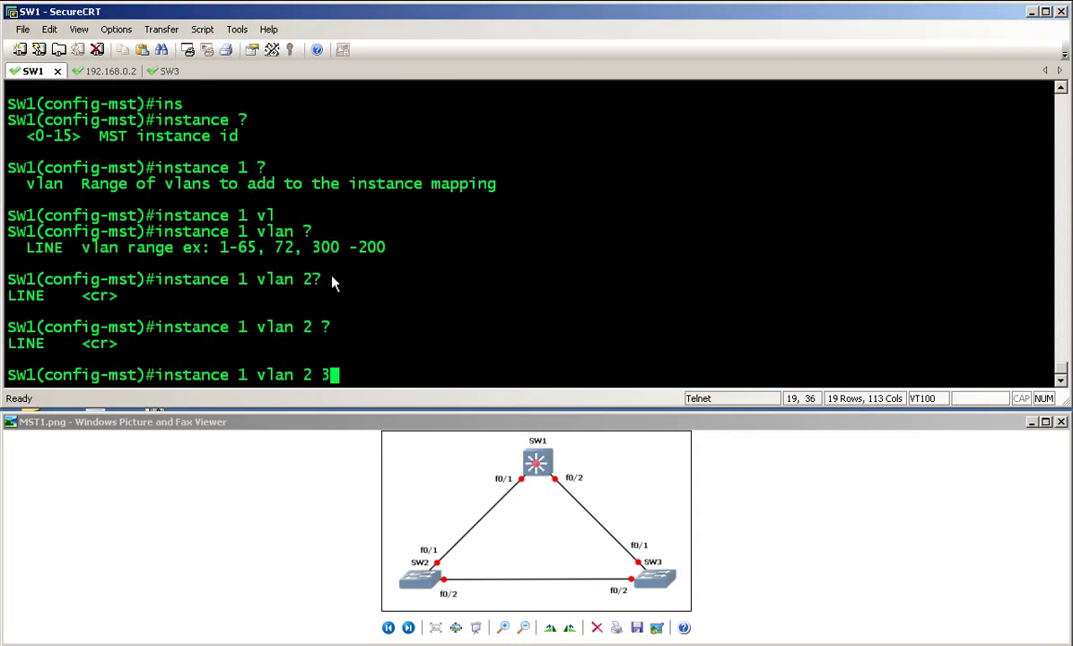
pyautogui.write(' ?4 ?')
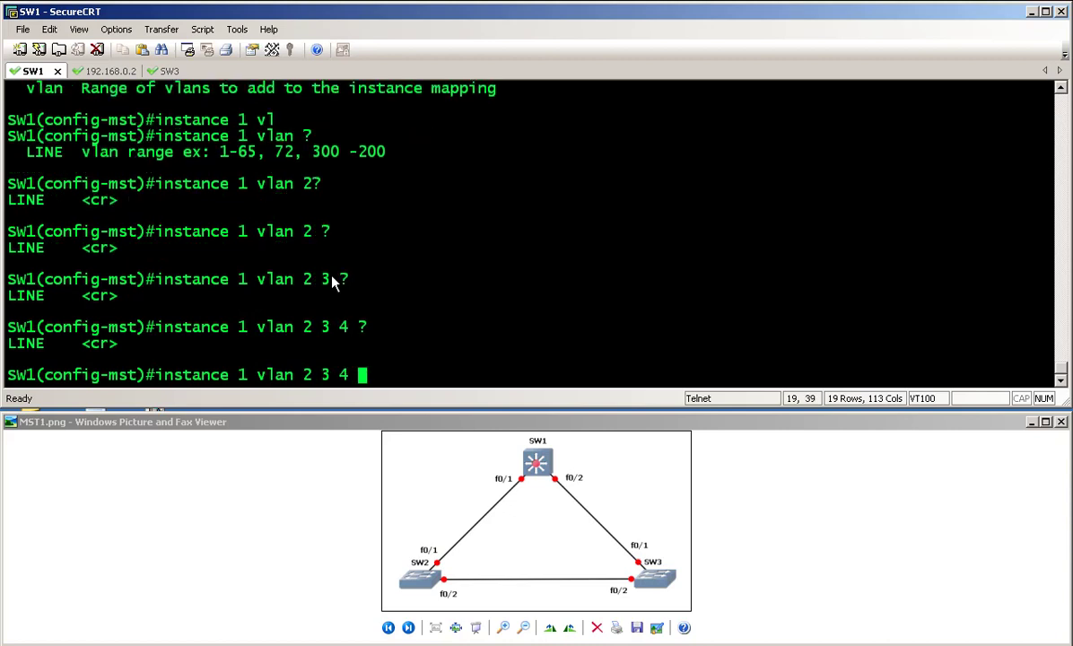
pyautogui.press('Return')
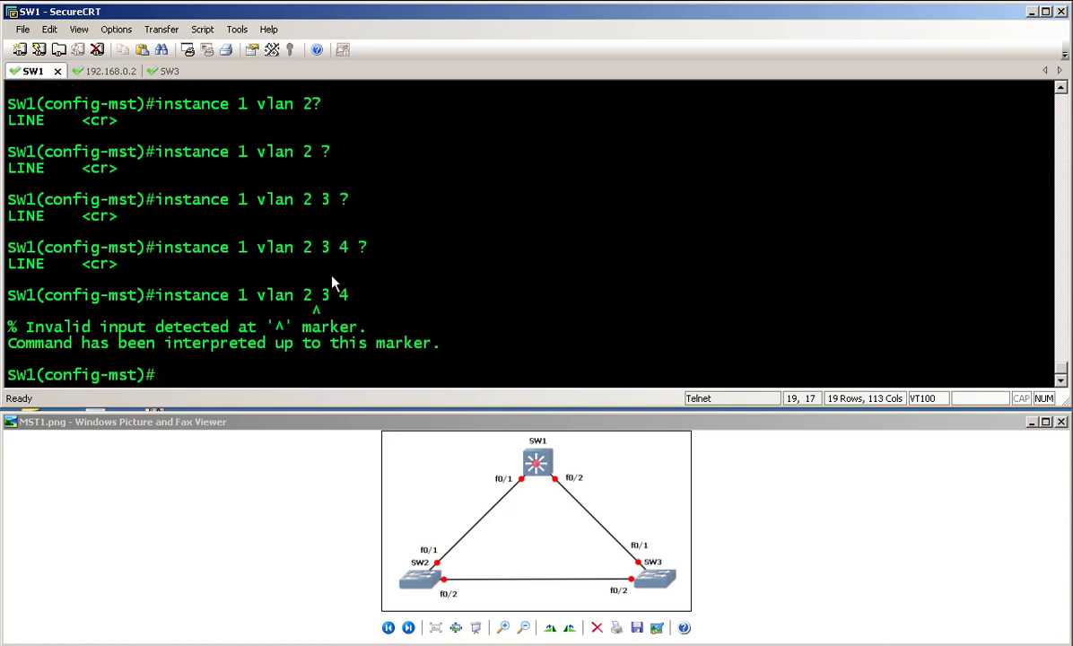
pyautogui.press('Up')
pyautogui.press('BackSpace')
pyautogui.press('BackSpace')
pyautogui.press('BackSpace')
pyautogui.press('BackSpace')
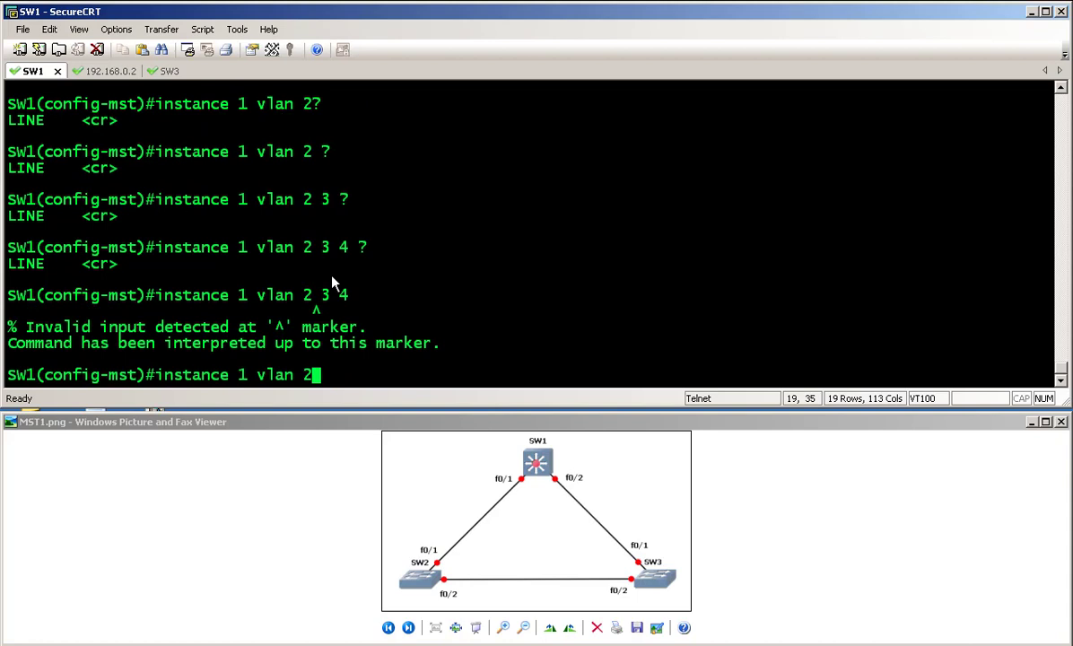
pyautogui.write(',3,4')
pyautogui.press('Return')
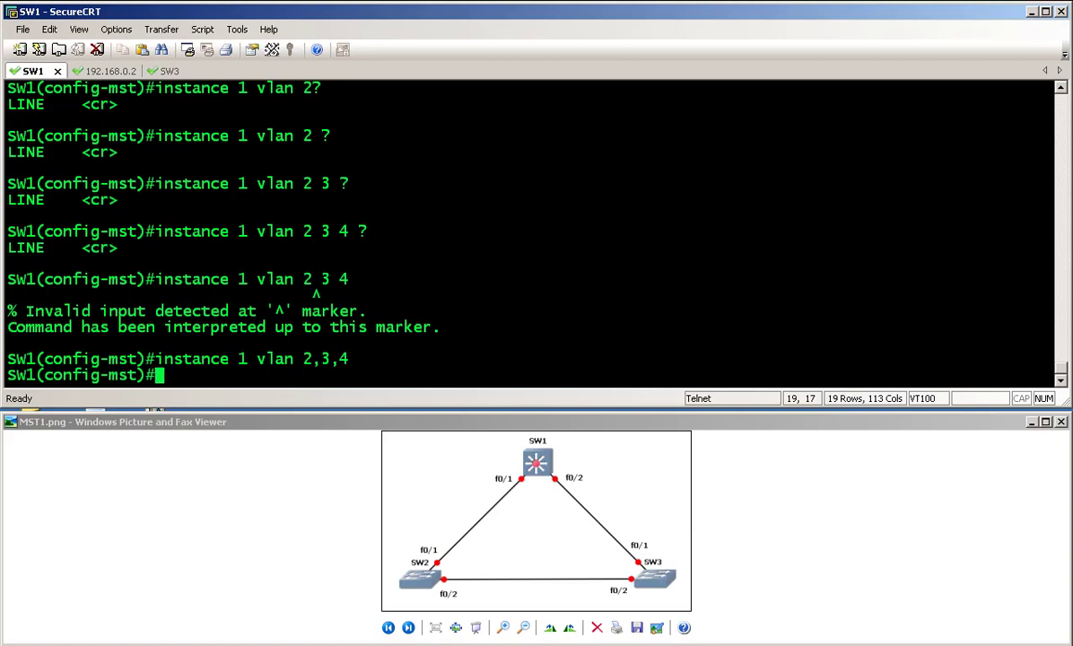
# Step: Map MST instance 2 to VLANs 5,6,7 on SW1
pyautogui.hotkey('alt', 'Tab')
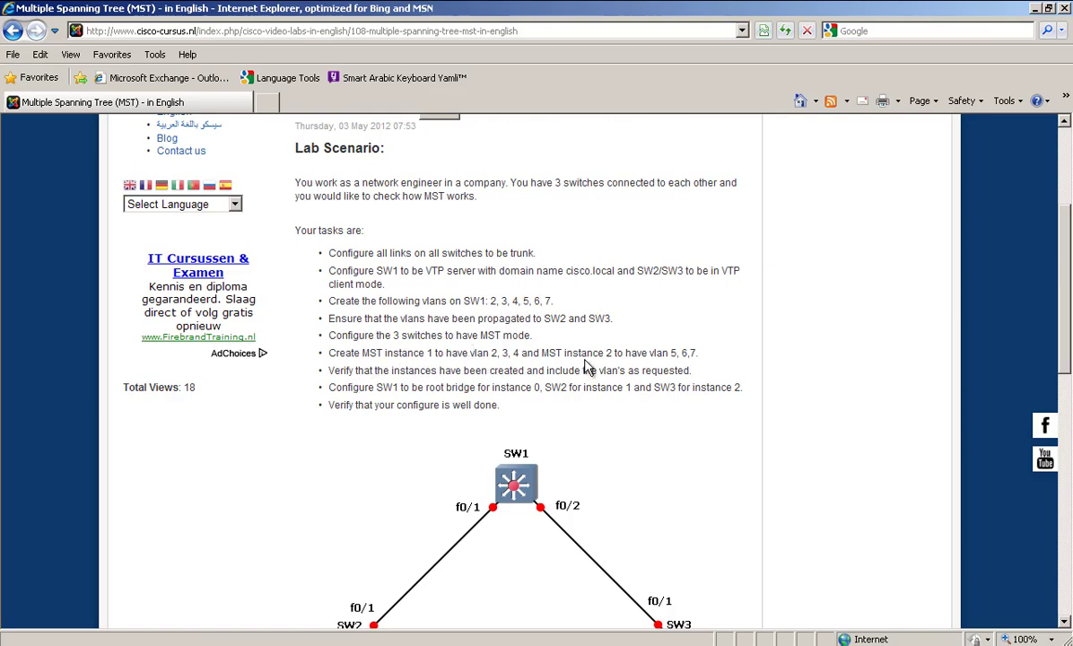
pyautogui.hotkey('alt', 'Tab')
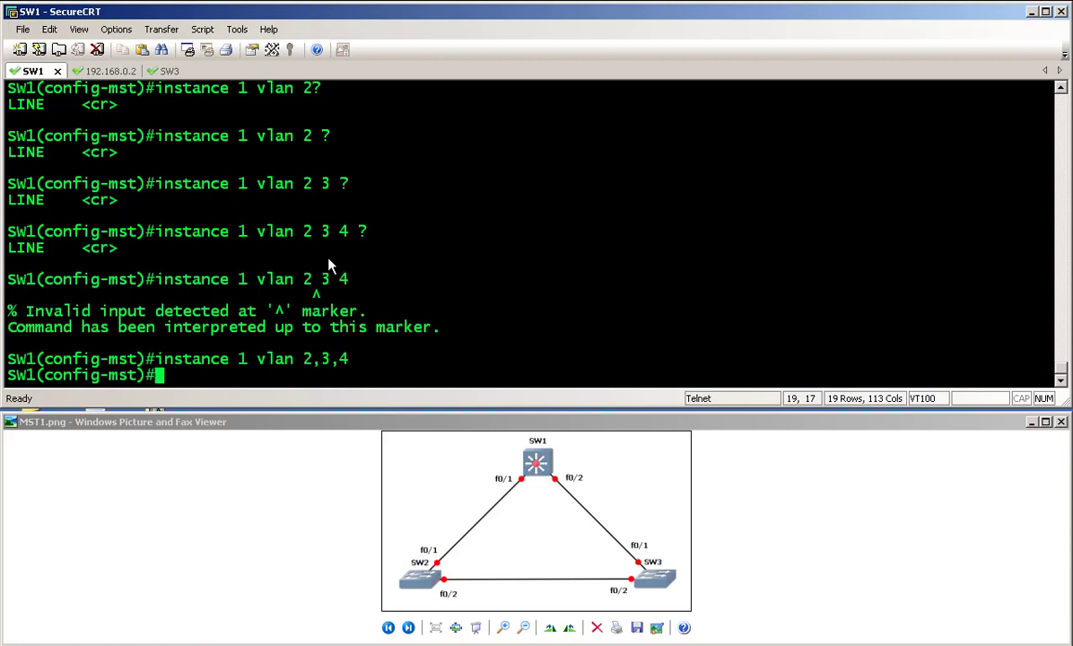
pyautogui.write('ins')
pyautogui.press('Tab')
pyautogui.write('2 vl')
pyautogui.press('Tab')
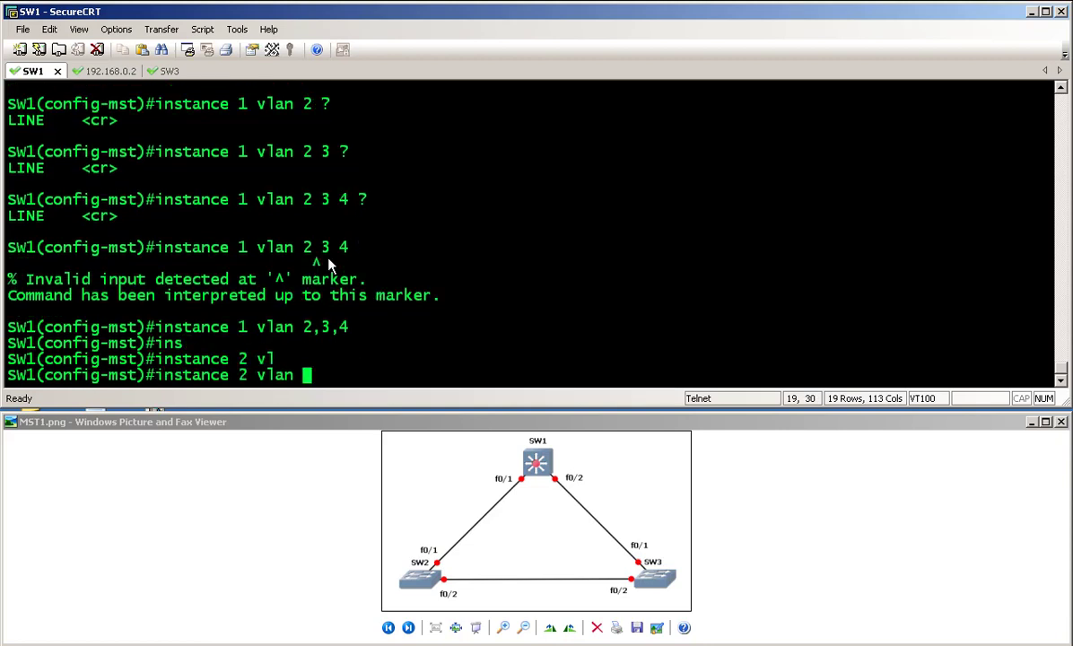
pyautogui.write('5,6,7')
pyautogui.press('Return')
# Step: Exit SW1's configuration mode with end and switch to the SW2 session
pyautogui.write('end')
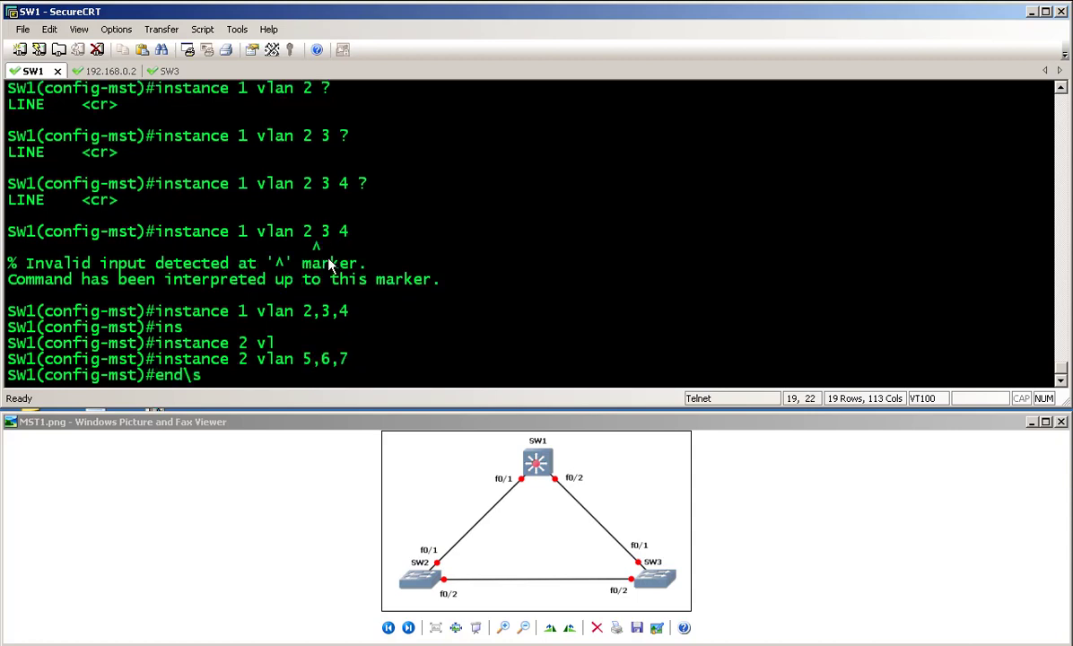
pyautogui.press('Return')
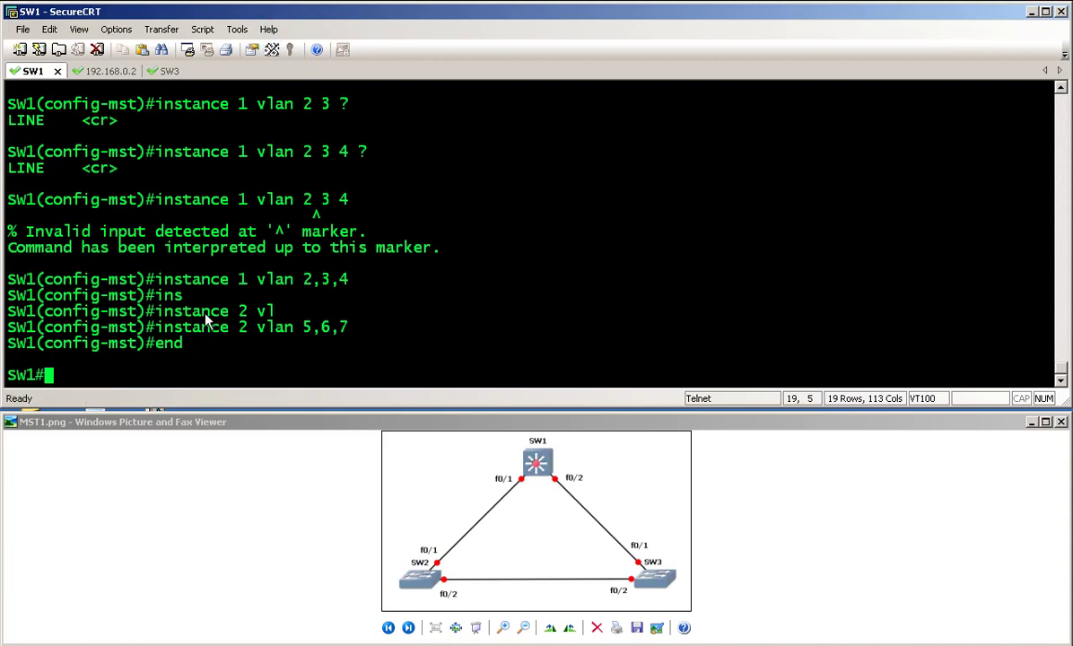
pyautogui.click(100, 71)
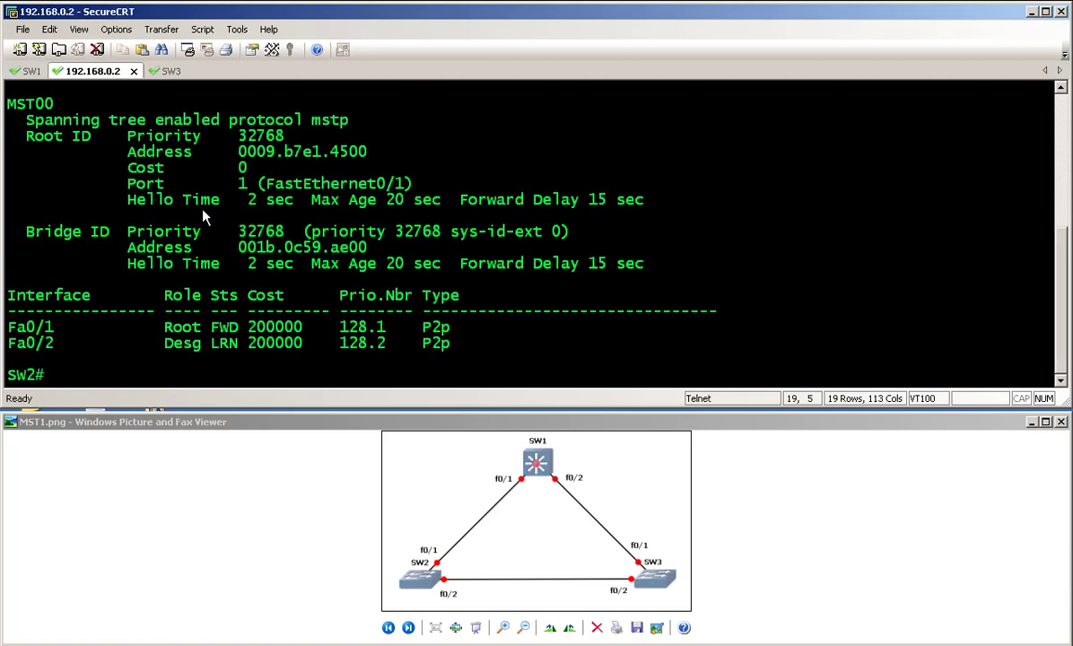
# Step: On SW3, enter conf t and spanning-tree mst configuration mode
pyautogui.click(164, 71)
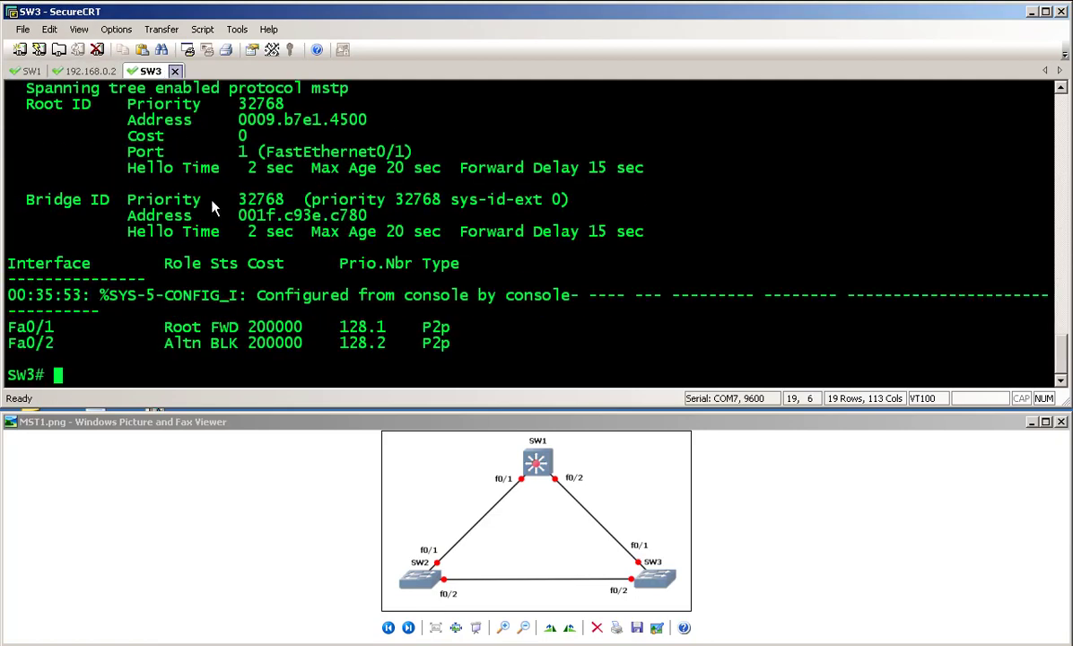
pyautogui.write('conf t')
pyautogui.press('Return')
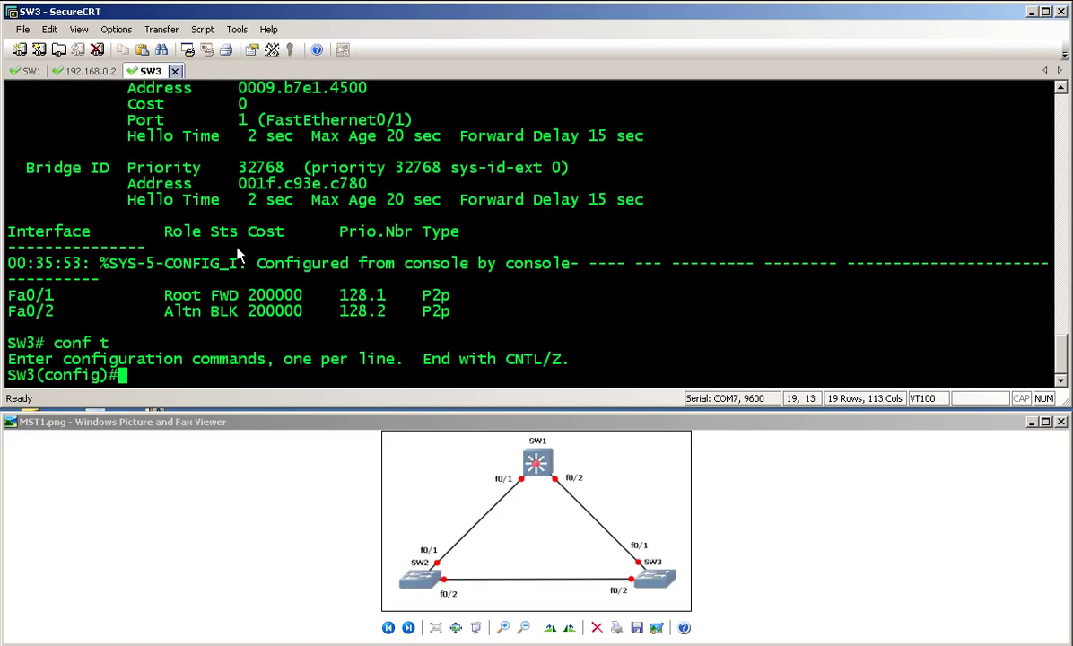
pyautogui.write('sp')
pyautogui.press('Tab')
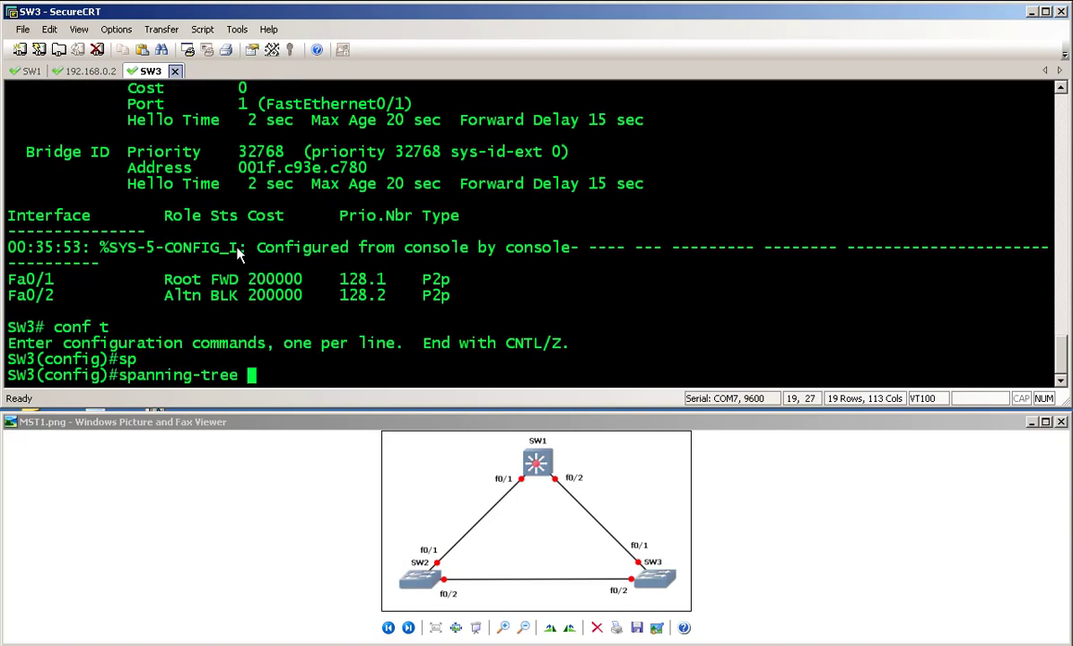
pyautogui.write('ms')
pyautogui.press('Tab')
pyautogui.write('?')
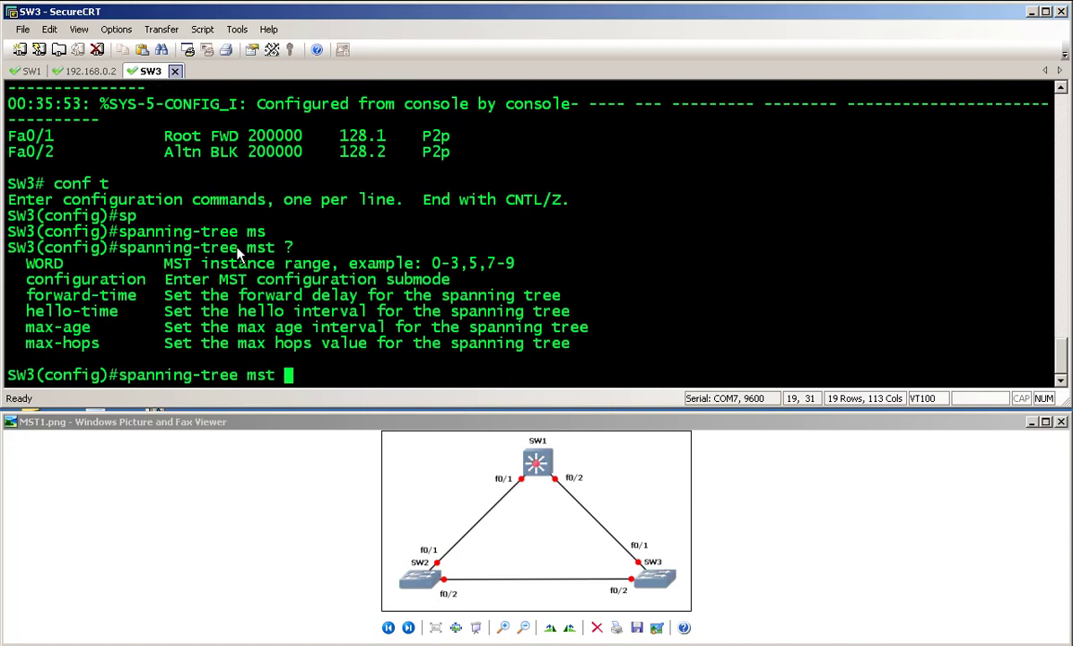
pyautogui.write('con')
pyautogui.press('Tab')
pyautogui.write('?')
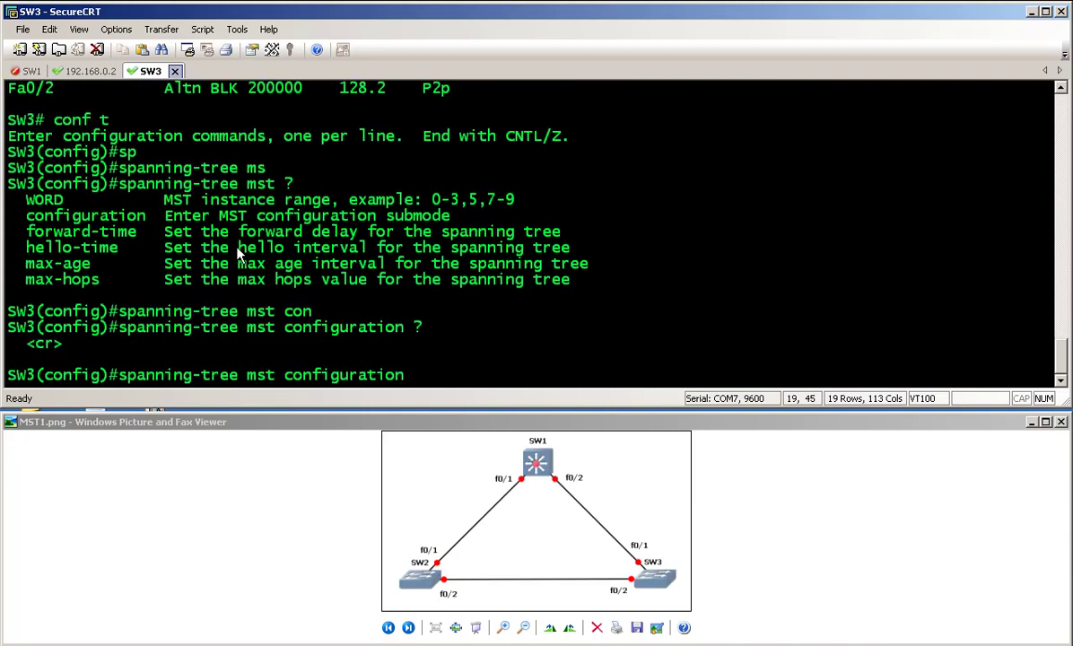
pyautogui.press('Return')
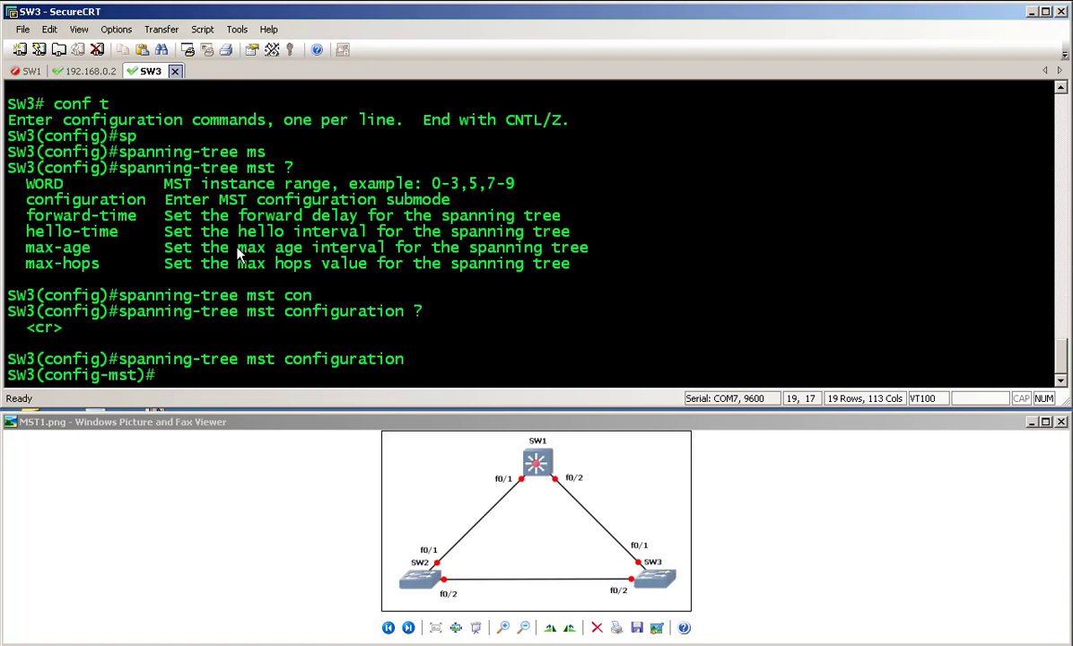
# Step: Map MST instance 1 to VLANs 2,3,4 on SW3
pyautogui.write('in')
pyautogui.press('Tab')
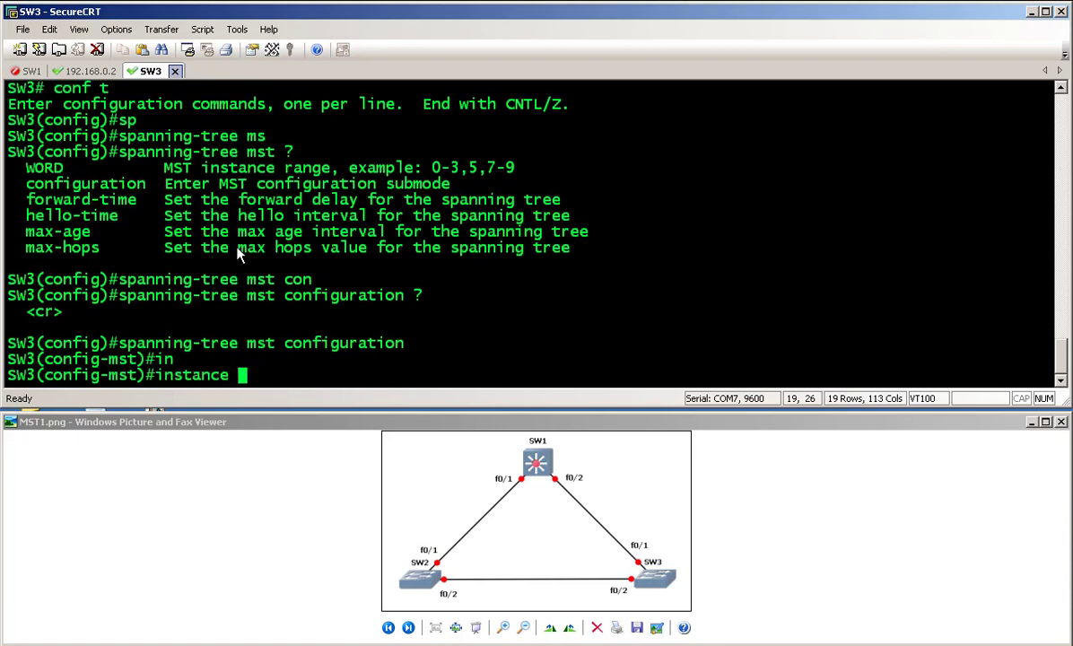
pyautogui.write('1 ?')
pyautogui.write('v')
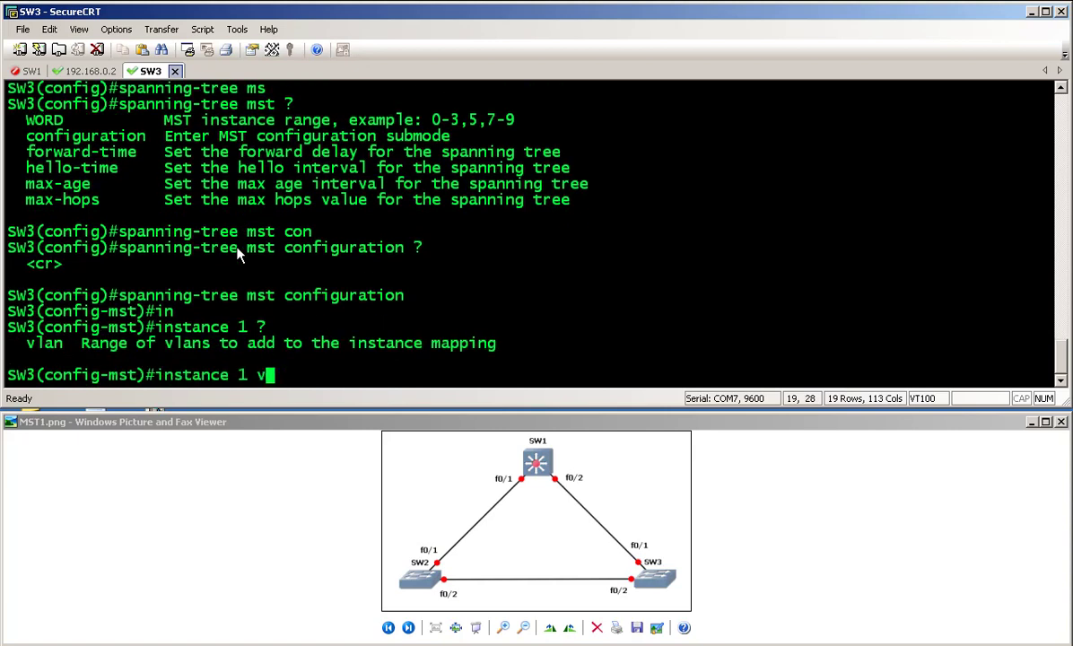
pyautogui.press('Tab')
pyautogui.write('1')
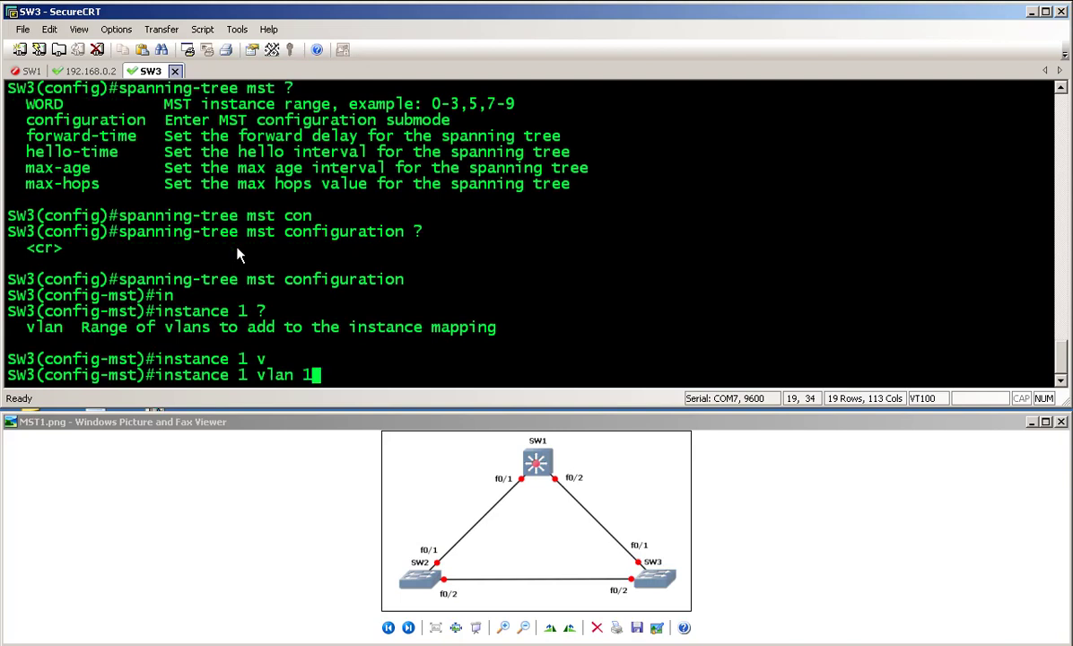
pyautogui.press('BackSpace')
pyautogui.write('2,3,4')
pyautogui.press('Tab')
# Step: Map MST instance 2 to VLANs 5,6,7 on SW3
pyautogui.press('BackSpace')
pyautogui.press('BackSpace')
pyautogui.press('BackSpace')
pyautogui.press('BackSpace')
pyautogui.press('BackSpace')
pyautogui.press('BackSpace')
pyautogui.press('BackSpace')
pyautogui.press('BackSpace')
pyautogui.press('BackSpace')
pyautogui.press('BackSpace')
pyautogui.press('BackSpace')
pyautogui.press('BackSpace')
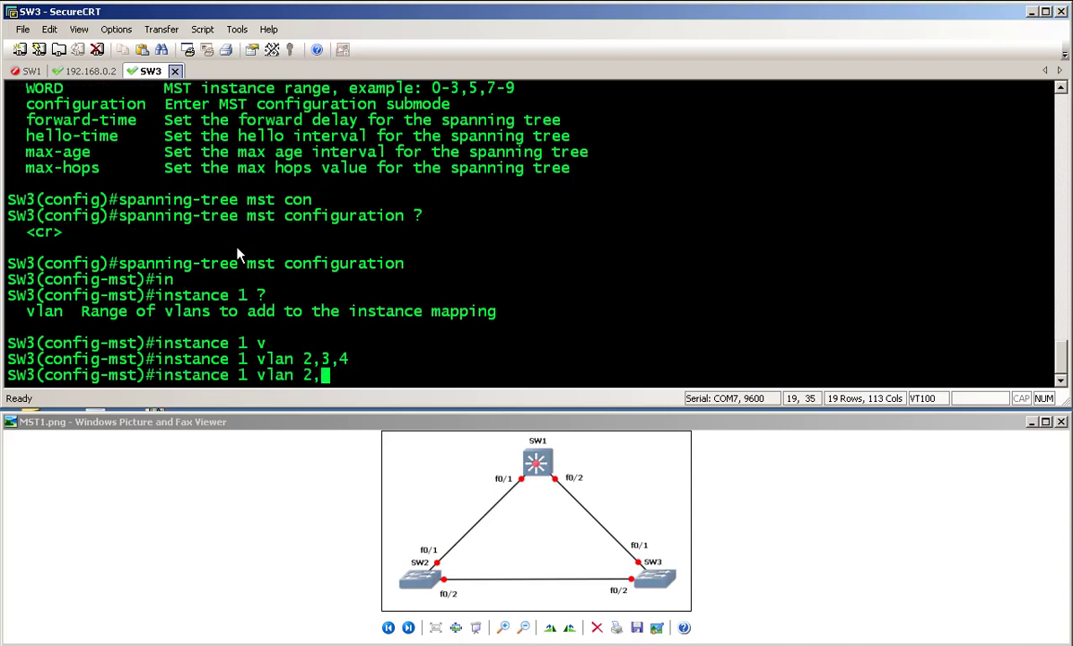
pyautogui.write('2')
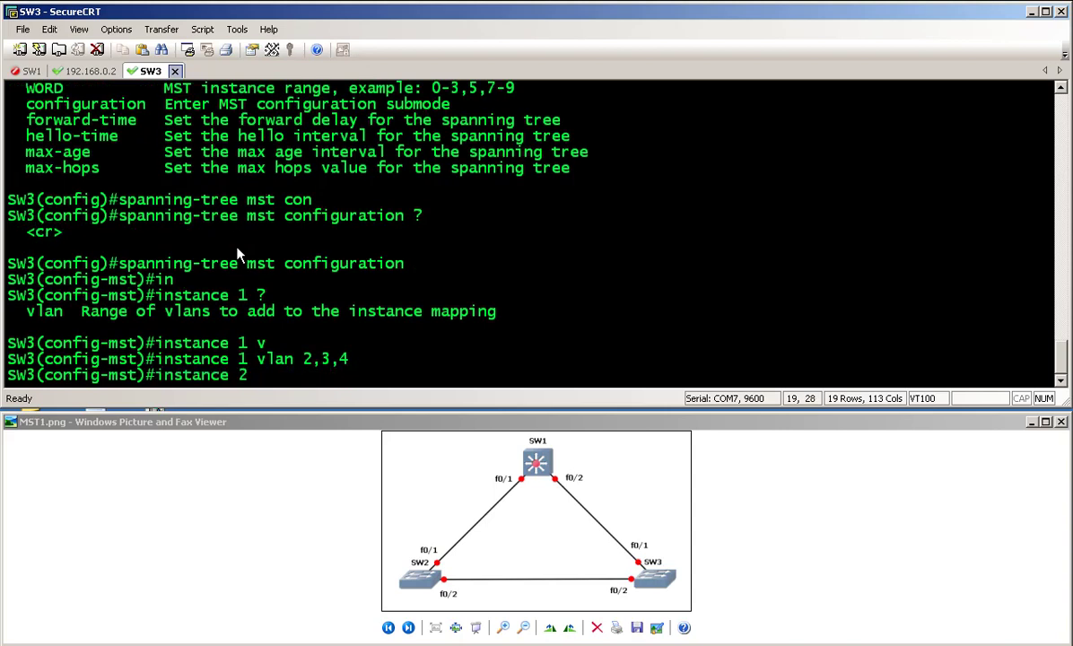
pyautogui.write(' vl')
pyautogui.press('Tab')
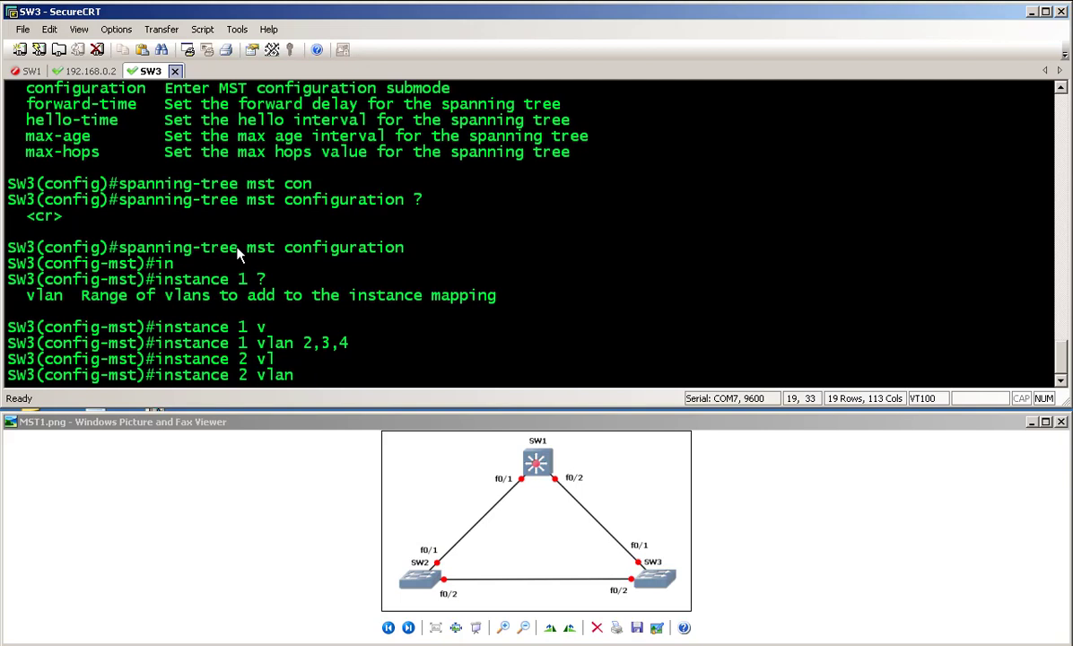
pyautogui.write('5,6,7')
pyautogui.press('Return')
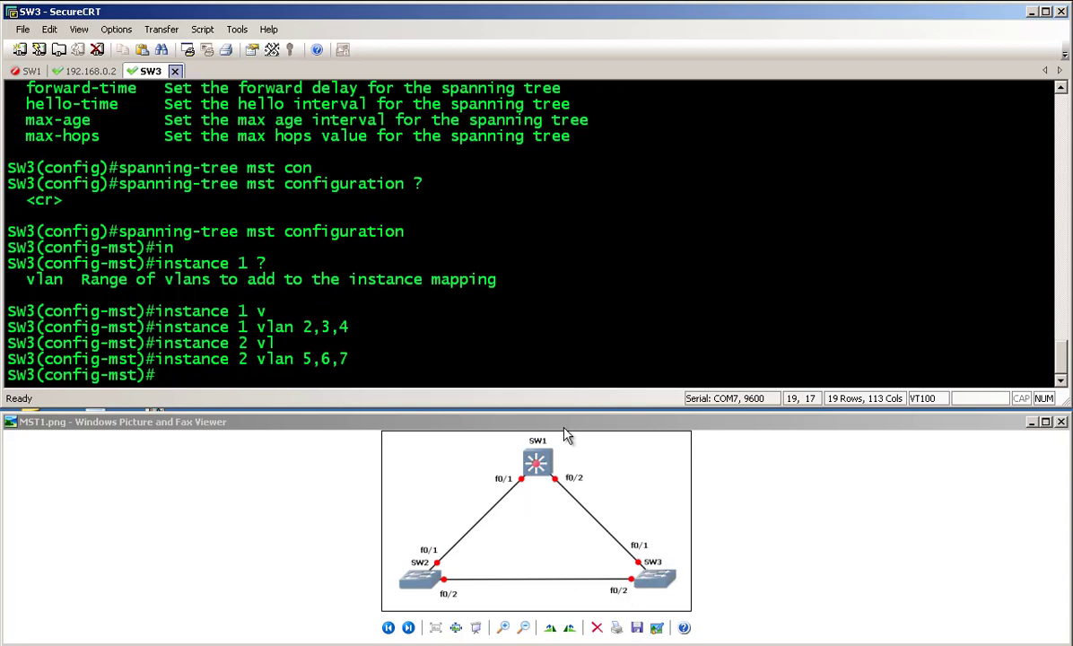
# Step: Exit SW3's config mode and run show spanning-tree mst configuration
pyautogui.write('end')
pyautogui.press('Return')
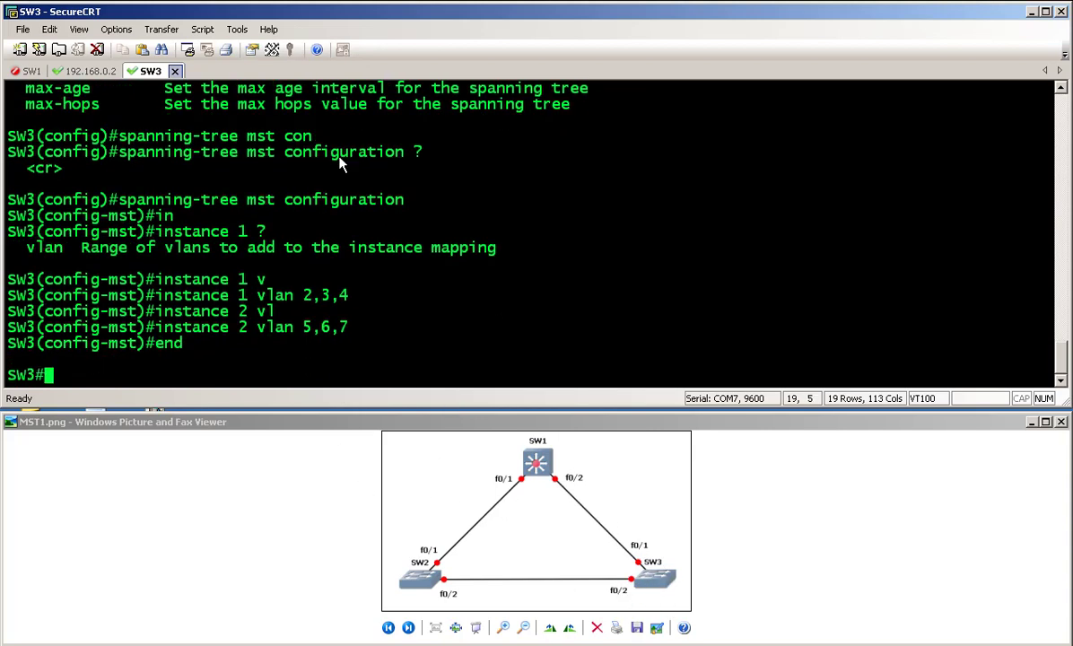
pyautogui.write('show ')
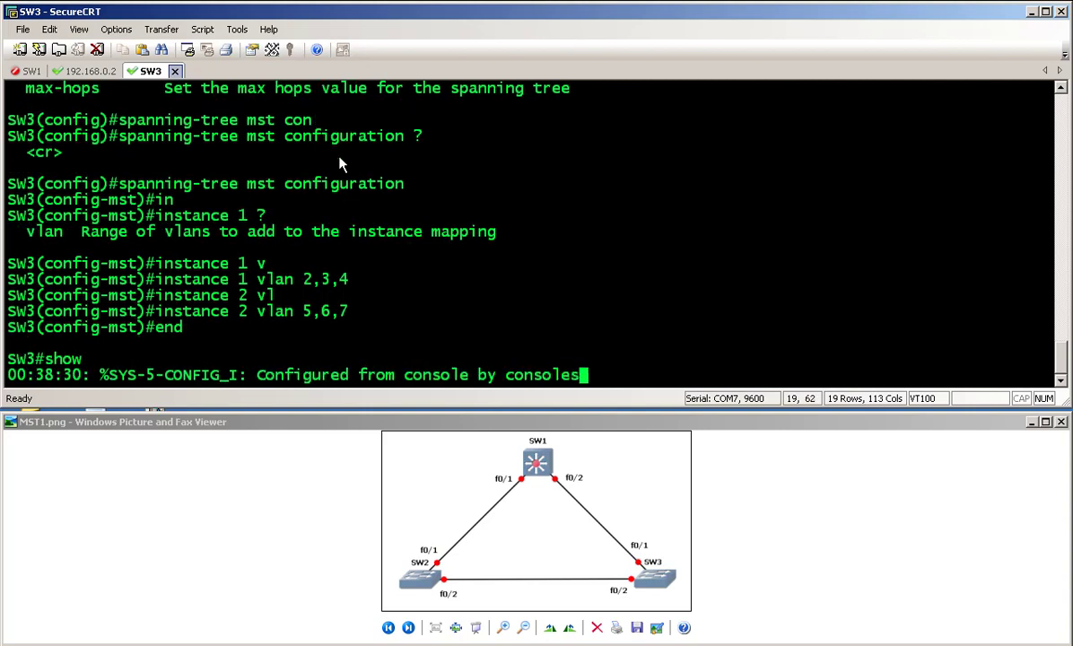
pyautogui.write('s')
pyautogui.write('p')
pyautogui.press('Tab')
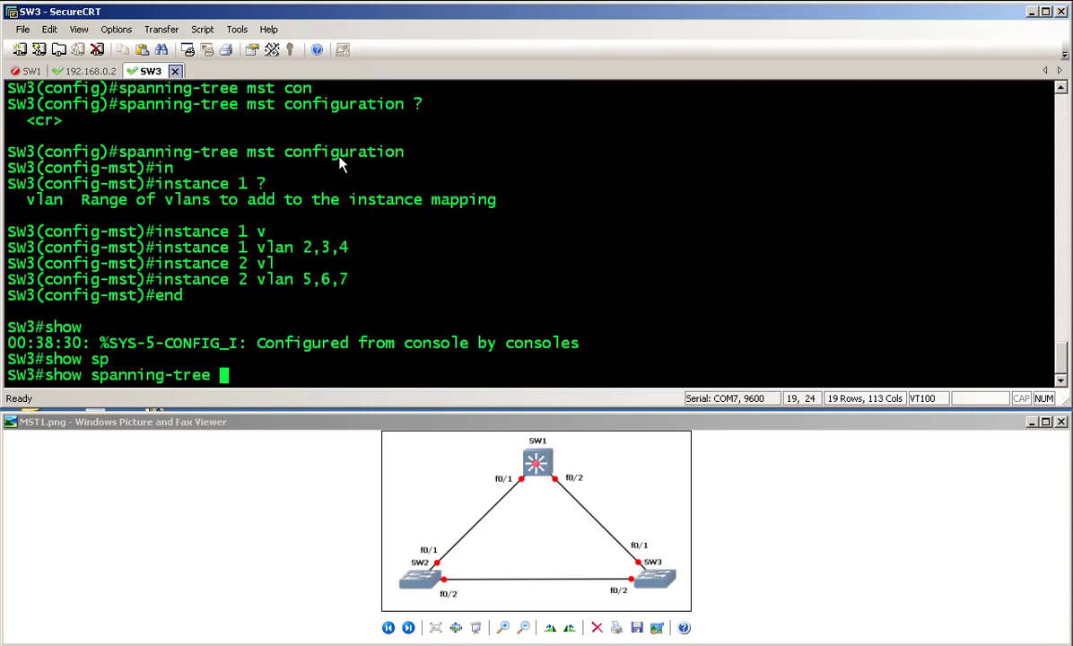
pyautogui.write('m')
pyautogui.press('Tab')
pyautogui.write('co')
pyautogui.press('Tab')
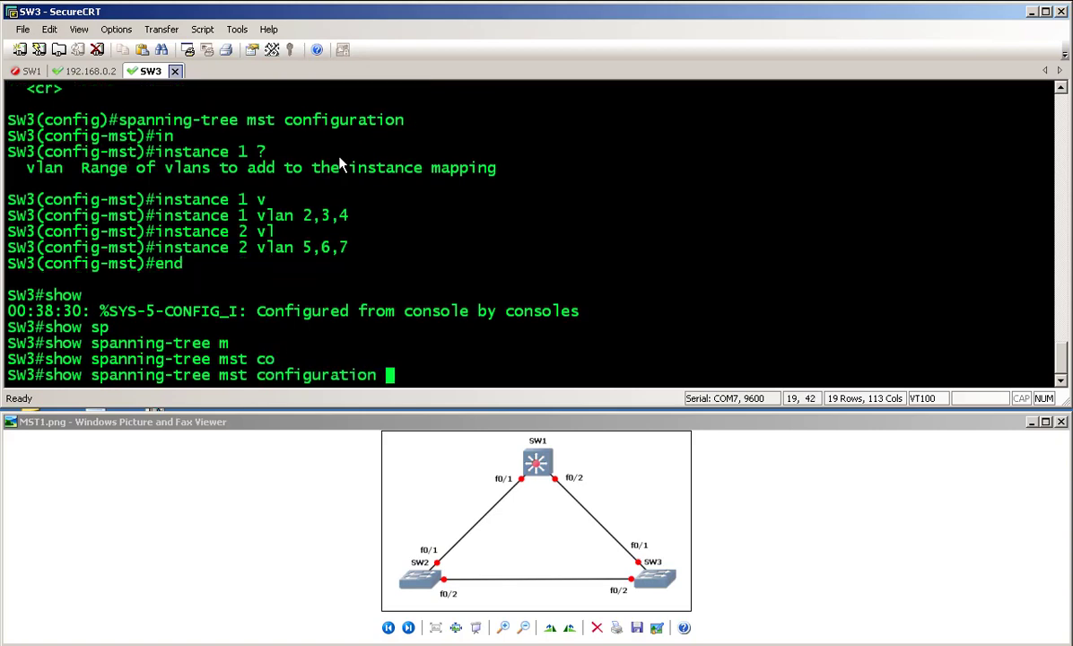
pyautogui.write('?')
pyautogui.press('Return')
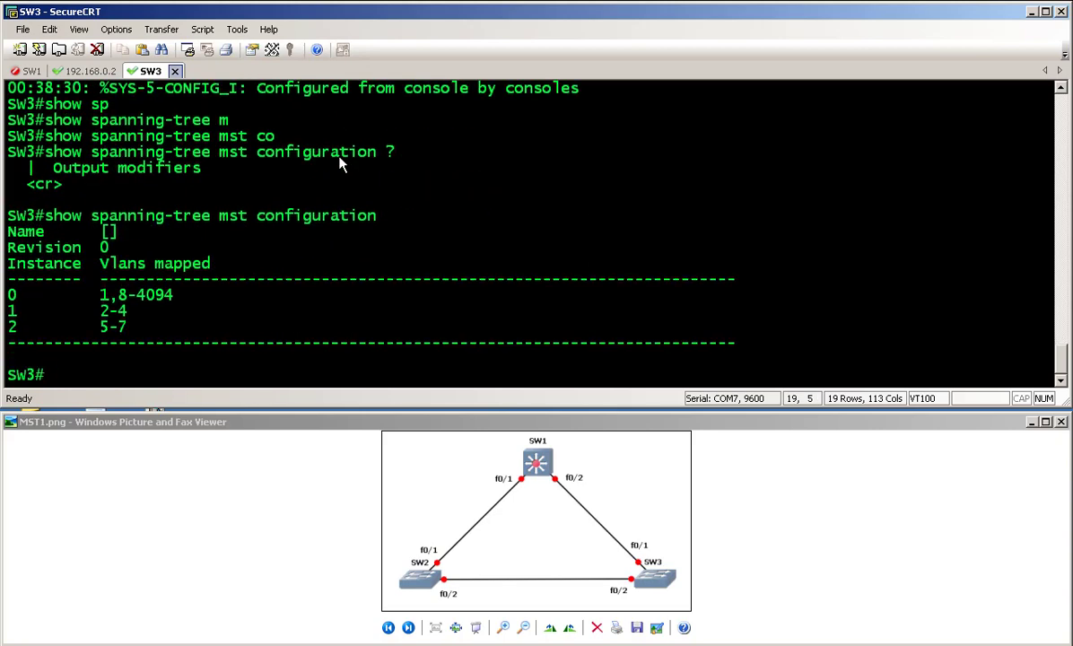
# Step: Highlight instance 1 (VLANs 2-4) and instance 2 (VLANs 5-7), then switch to the SW2 tab
pyautogui.doubleClick(11, 311)
pyautogui.moveTo(95, 312); pyautogui.dragTo(133, 334)
pyautogui.doubleClick(12, 329)
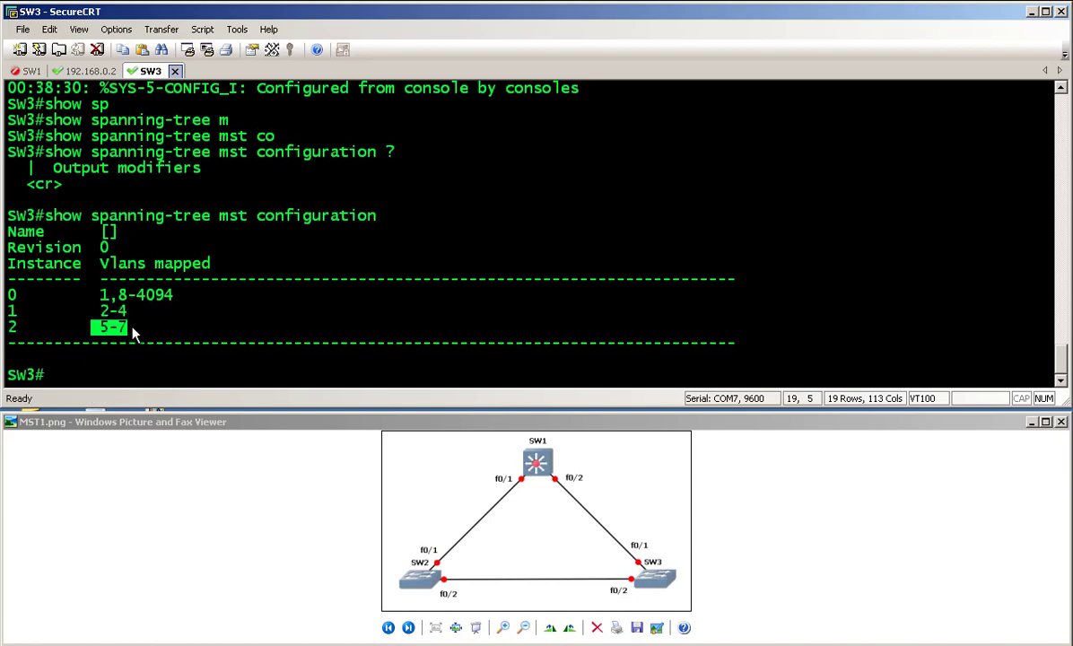
pyautogui.click(95, 71)
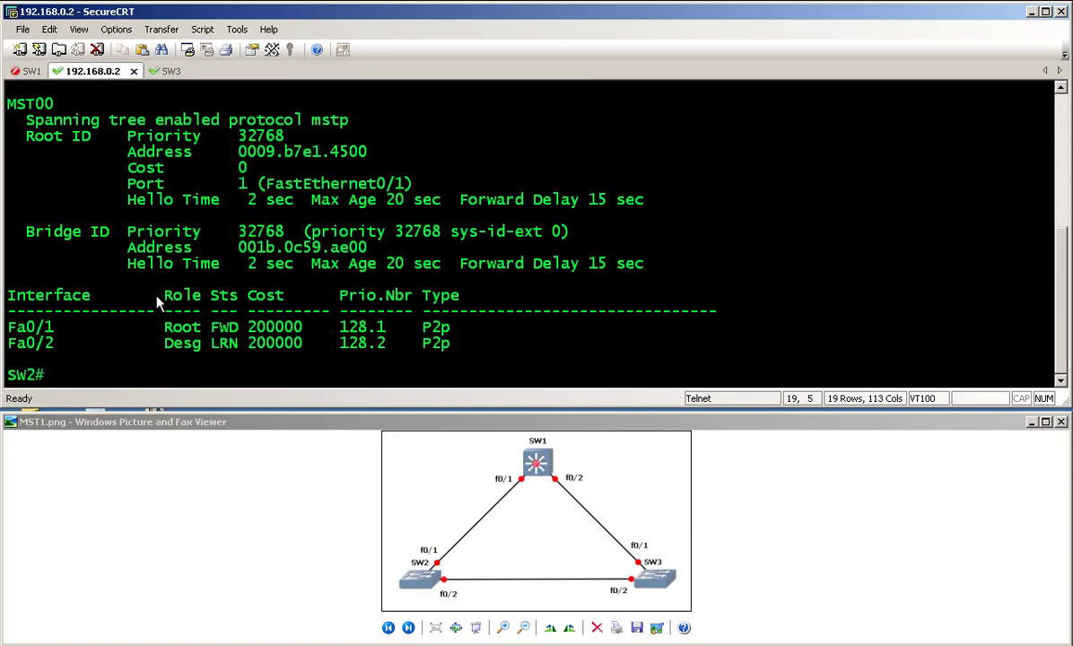
# Step: Run show spanning-tree mst configuration on SW2
pyautogui.write('show sp')
pyautogui.press('Tab')
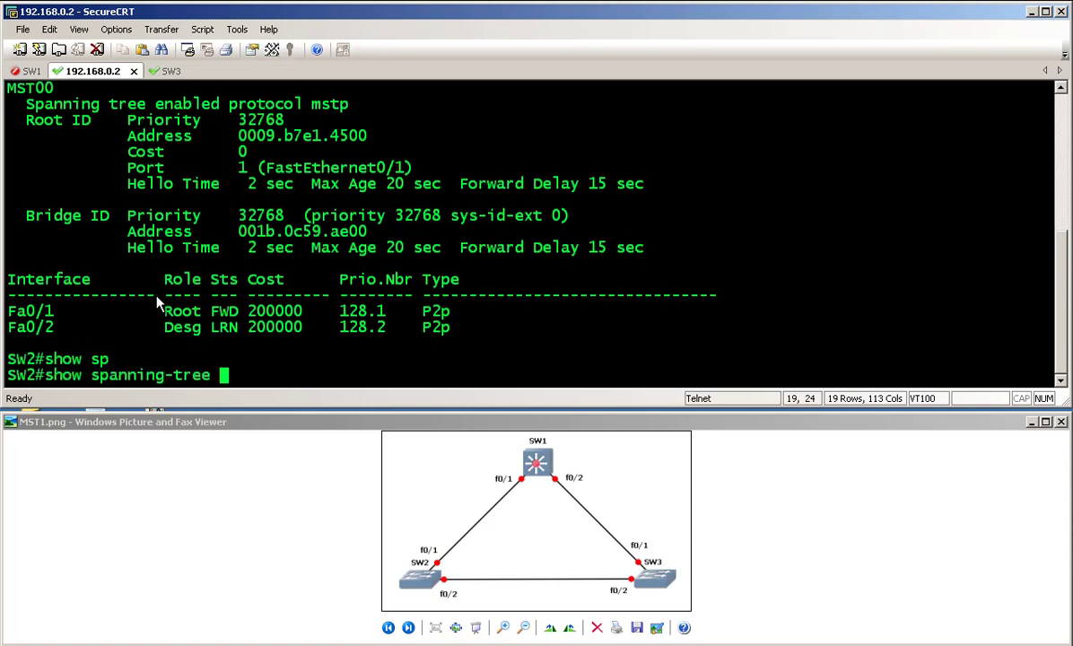
pyautogui.write('m')
pyautogui.press('Tab')
pyautogui.write('co')
pyautogui.press('Tab')
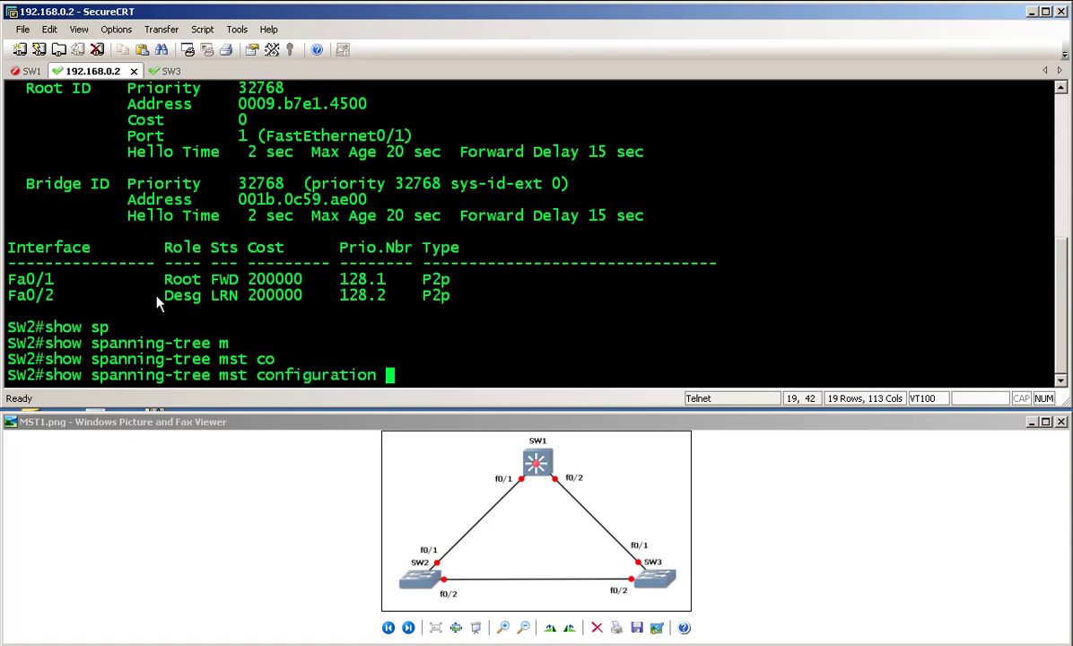
pyautogui.press('Return')
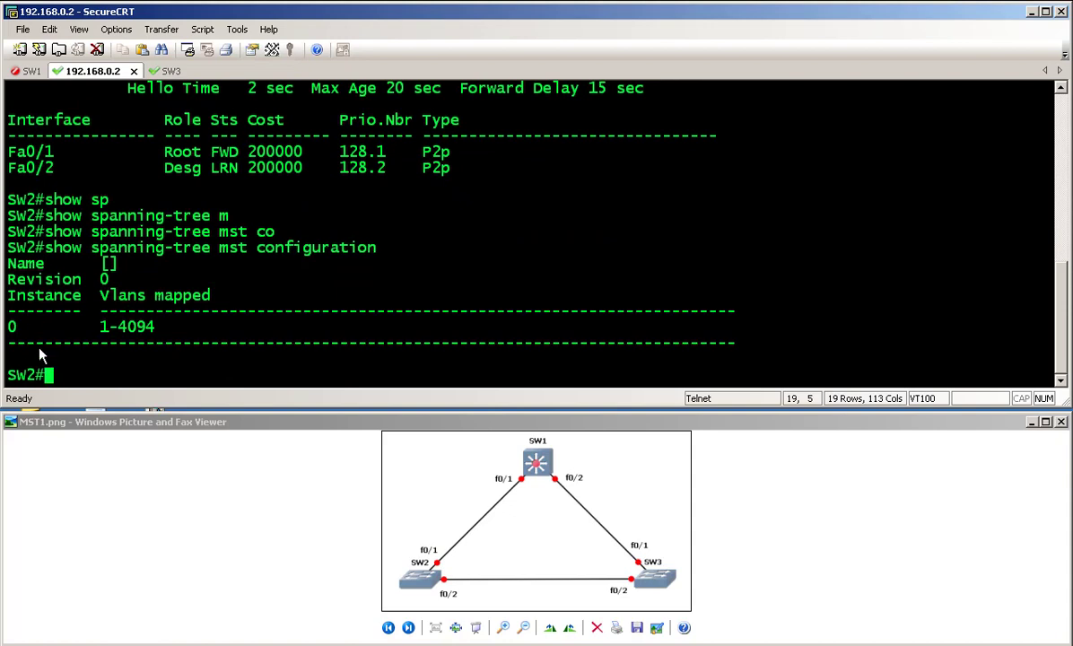
# Step: Highlight instance 0's VLANs 1-4094 range, then enter conf t on SW2
pyautogui.moveTo(9, 327); pyautogui.dragTo(154, 328)
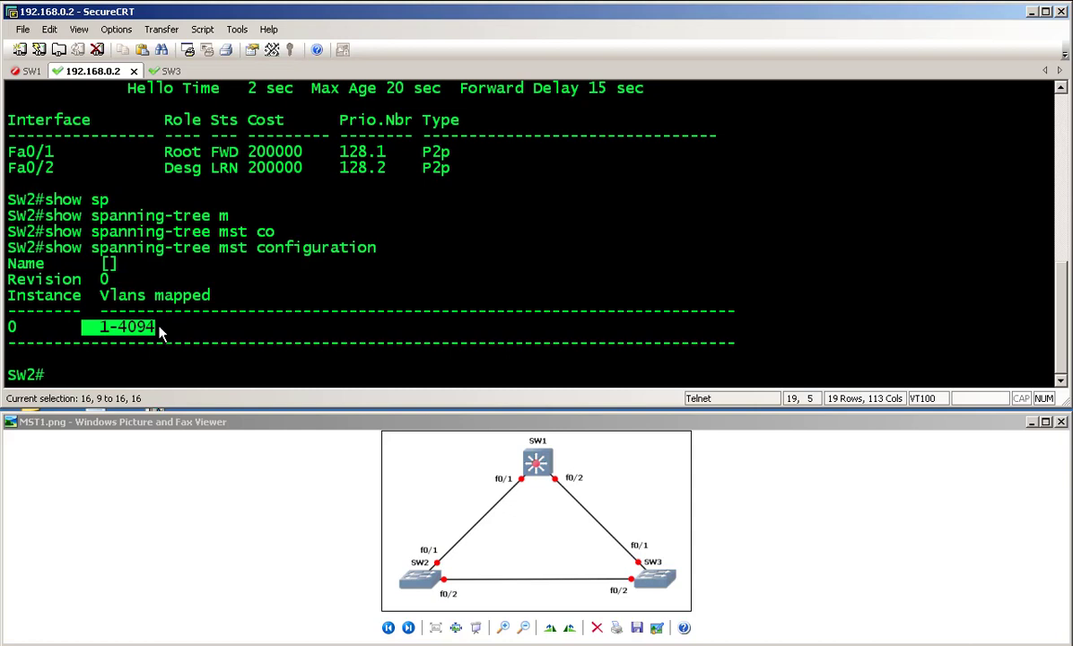
pyautogui.click(147, 376)
pyautogui.write('conf t')
pyautogui.press('Return')
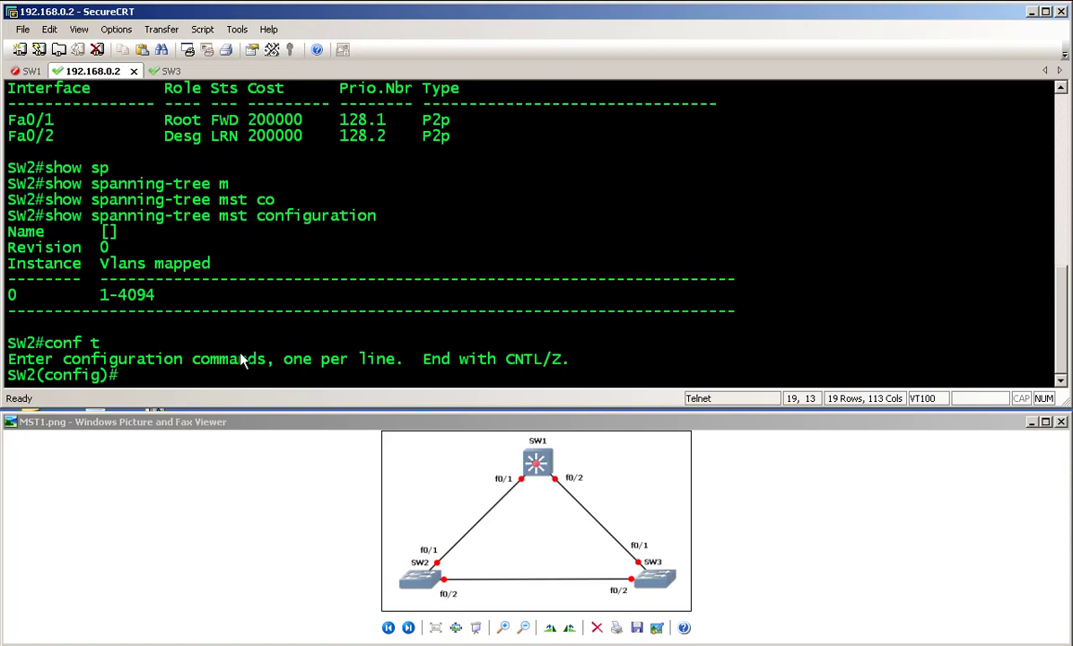
# Step: On SW2, enter MST region configuration mode with 'spanning-tree mst configuration'
pyautogui.write('sp')
pyautogui.press('Tab')
pyautogui.write('ms')
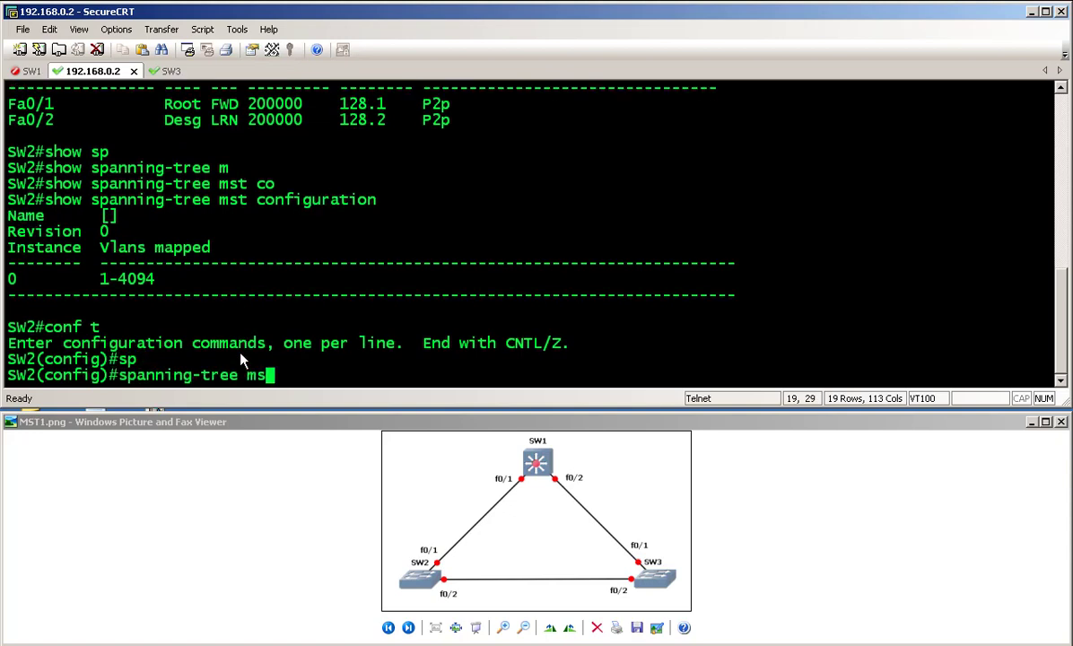
pyautogui.press('Tab')
pyautogui.write('?')
pyautogui.write('con')
pyautogui.press('Tab')
pyautogui.write('?')
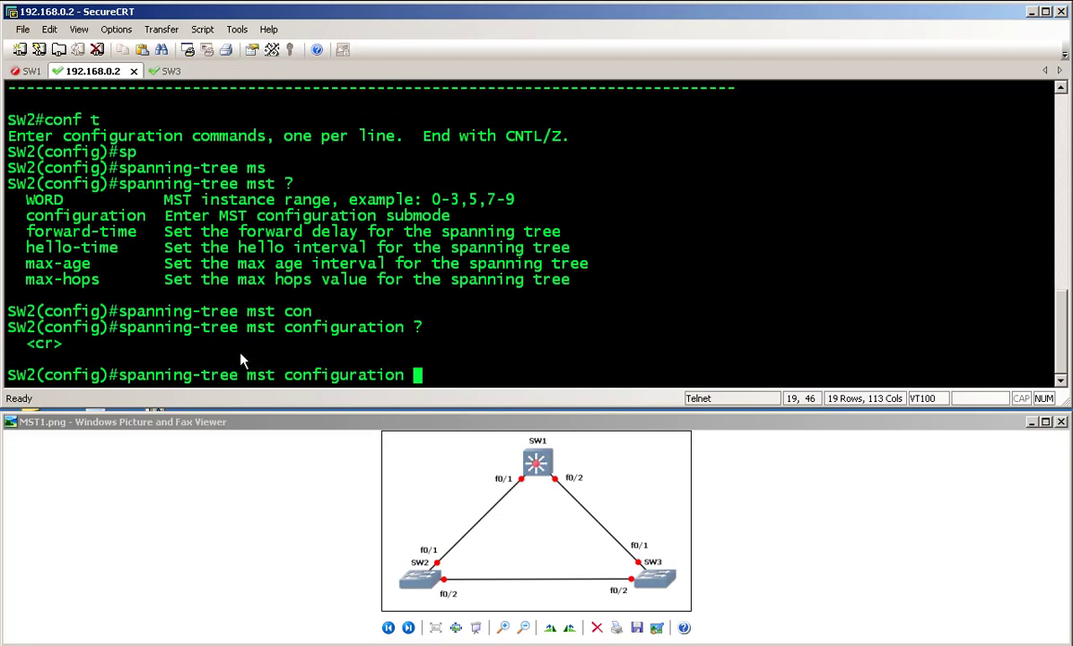
pyautogui.press('Return')
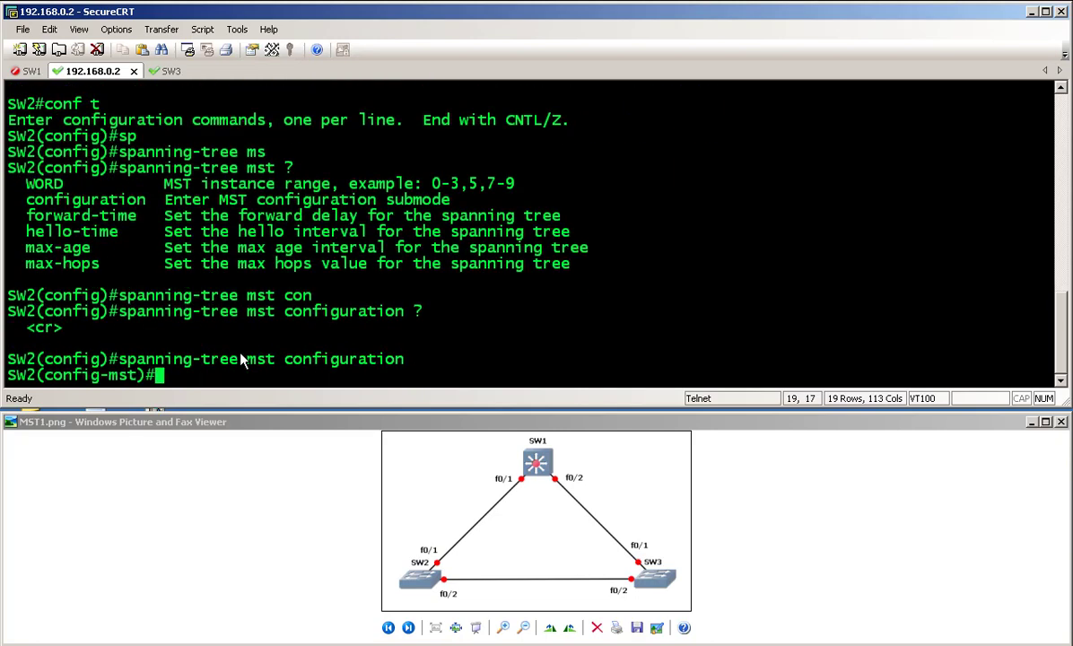
# Step: Map MST instance 1 to VLANs 2,3,4
pyautogui.write('?')
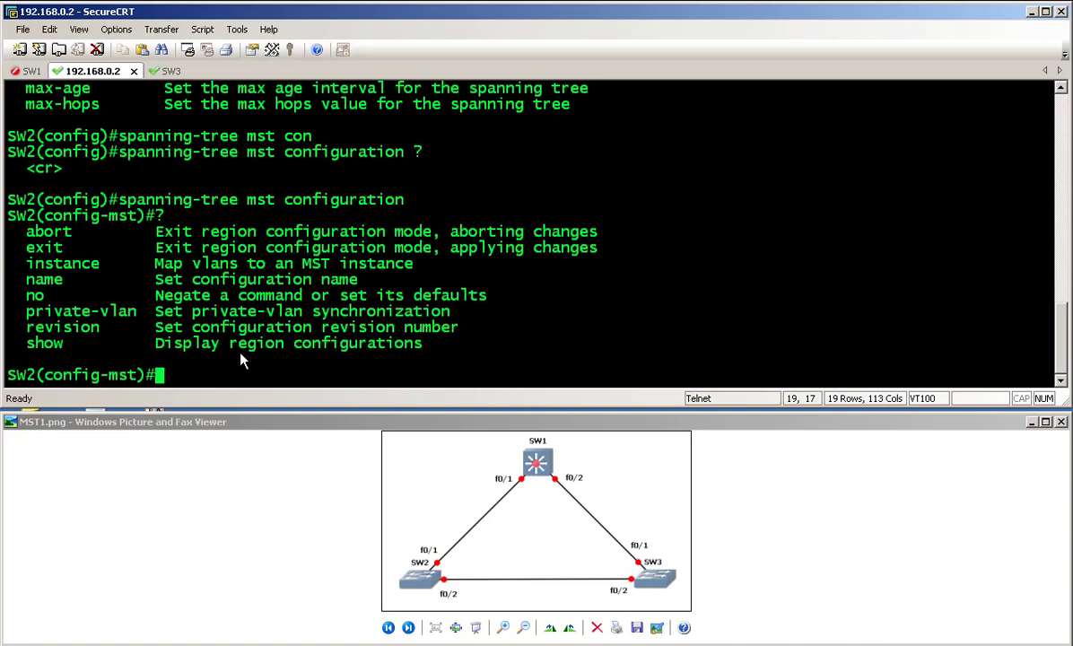
pyautogui.write('in')
pyautogui.press('Tab')
pyautogui.write('?')
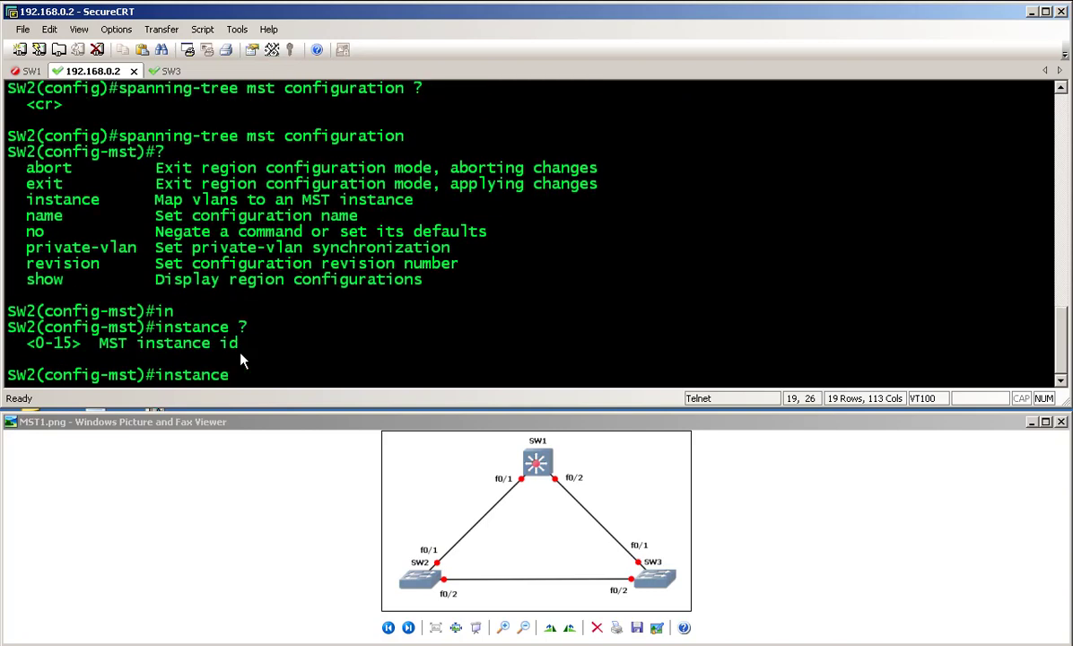
pyautogui.write('1 ?')
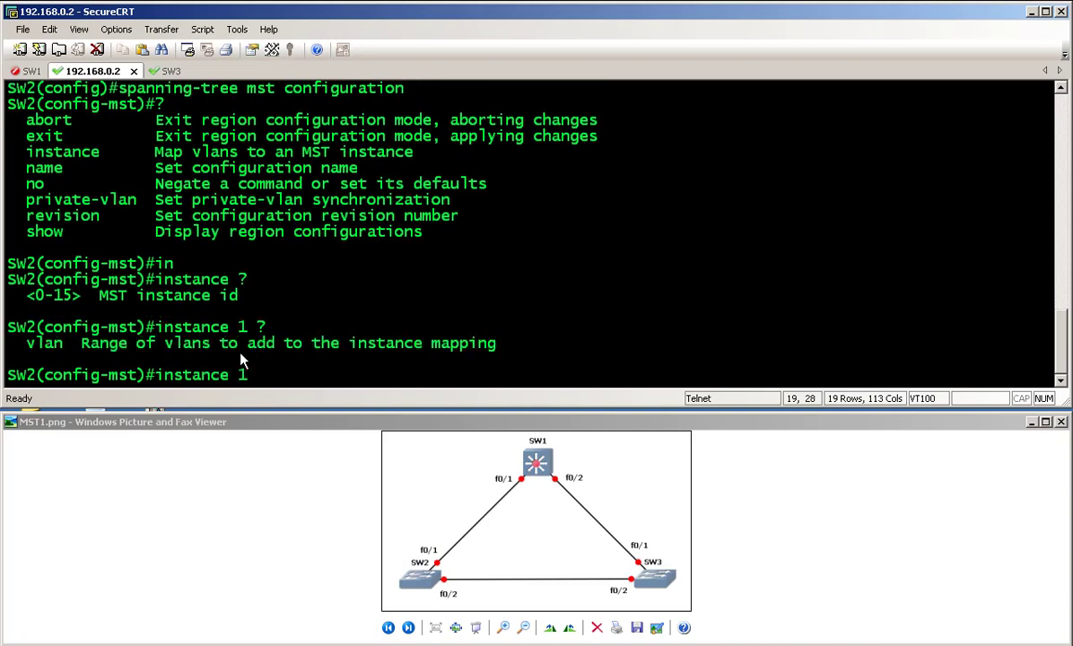
pyautogui.write('v')
pyautogui.press('Tab')
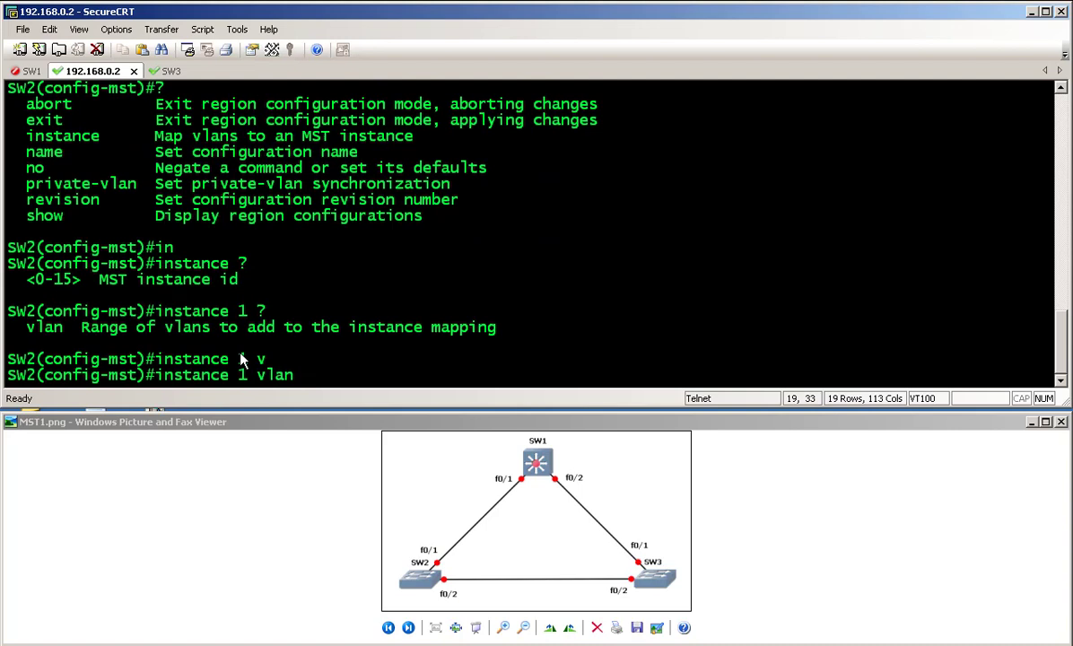
pyautogui.write('2,3,4')
pyautogui.press('Return')
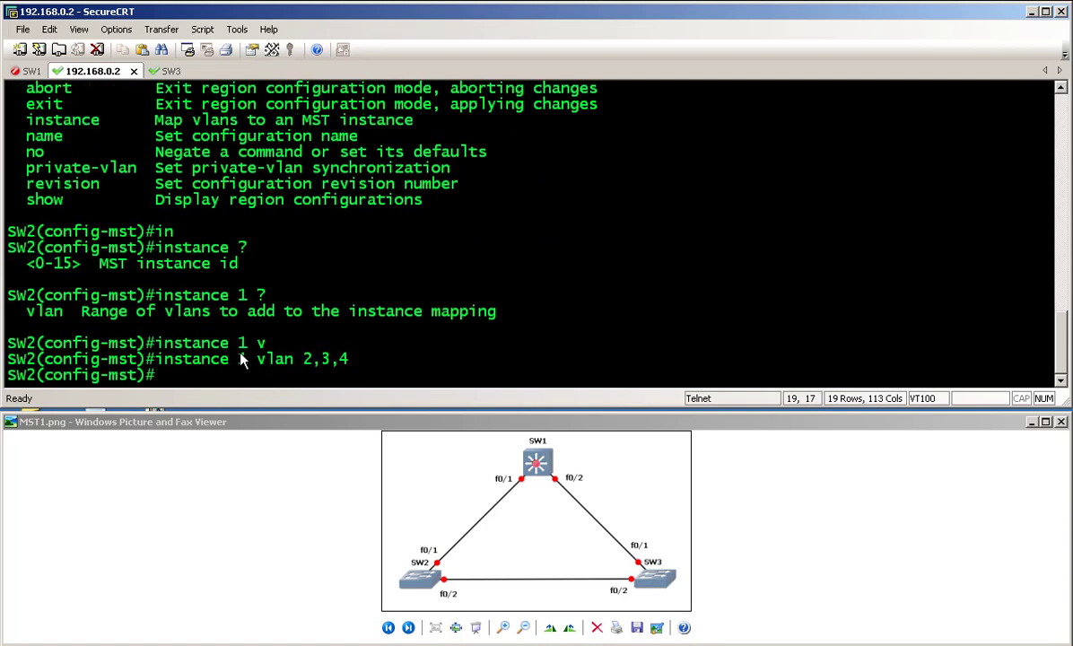
# Step: Map MST instance 2 to VLANs 5,6,7 by editing the recalled instance command
pyautogui.press('Up')
pyautogui.press('BackSpace')
pyautogui.press('BackSpace')
pyautogui.press('BackSpace')
pyautogui.press('BackSpace')
pyautogui.press('BackSpace')
pyautogui.press('BackSpace')
pyautogui.press('BackSpace')
pyautogui.press('BackSpace')
pyautogui.press('BackSpace')
pyautogui.press('BackSpace')
pyautogui.press('BackSpace')
pyautogui.write('2 vl')
pyautogui.press('Tab')
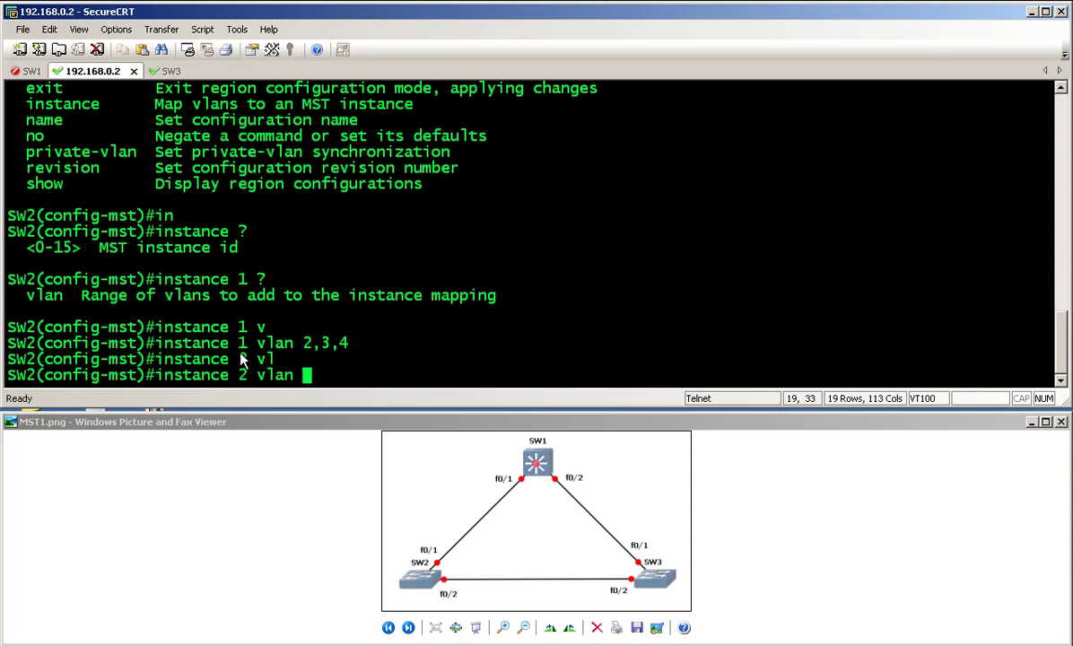
pyautogui.write('5,6,7')
pyautogui.press('Return')
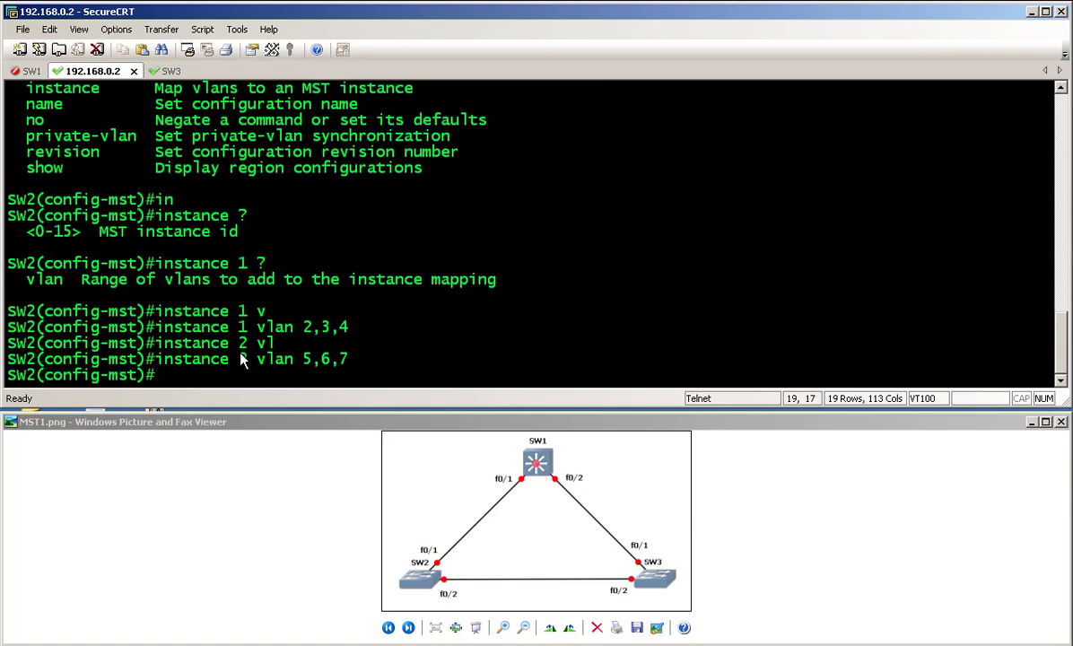
# Step: Reconnect to the SW1 session, log in and enter privileged mode
pyautogui.click(31, 72)
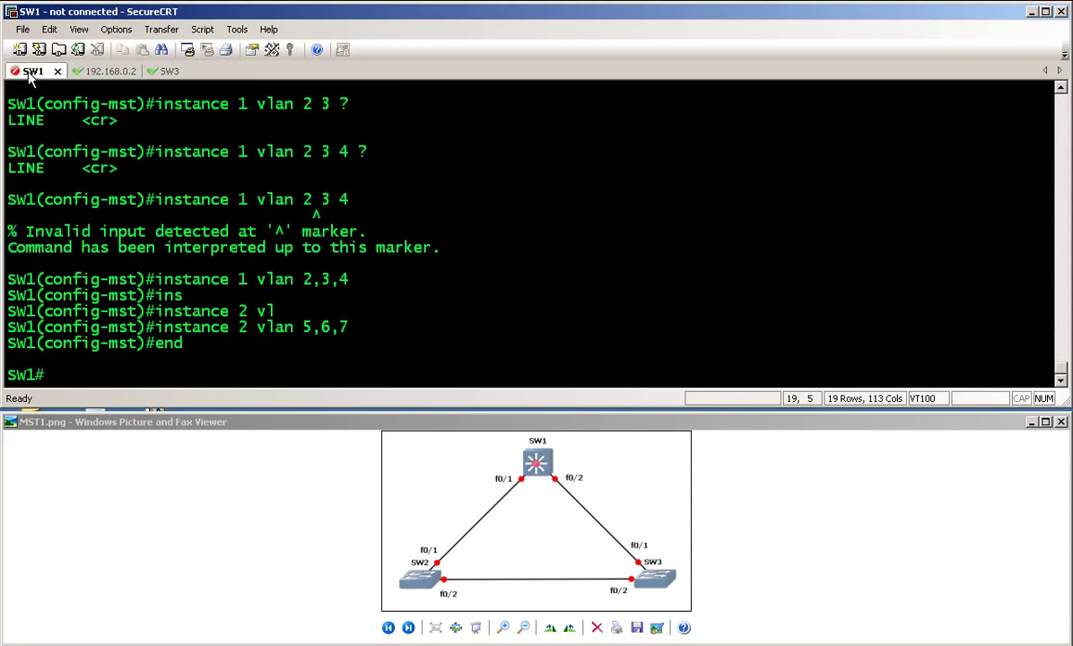
pyautogui.press('Return')
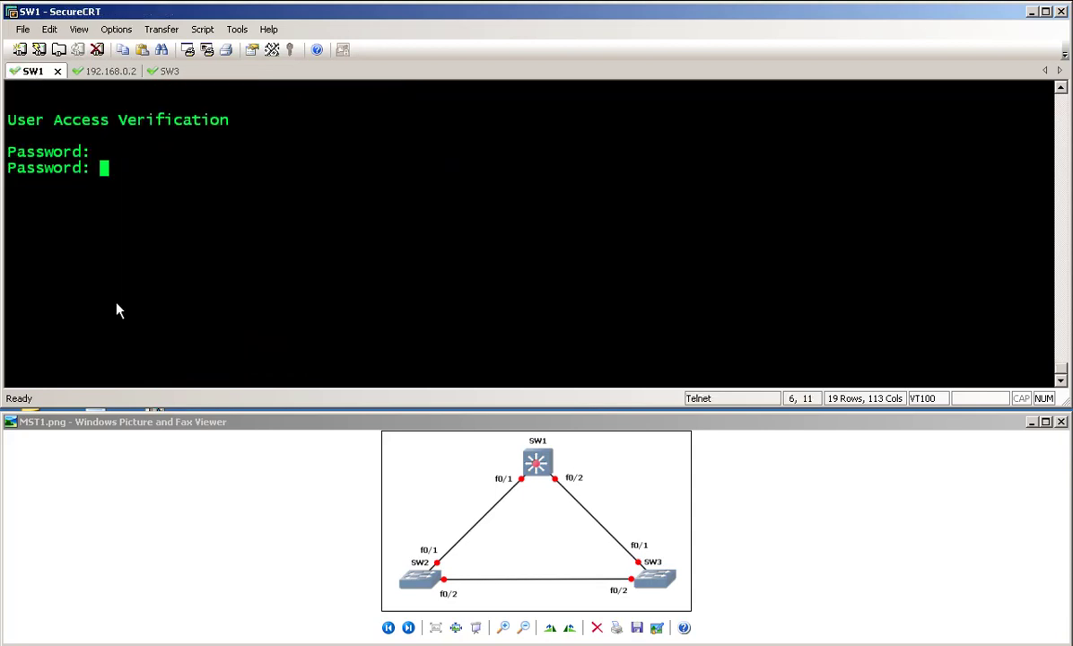
pyautogui.press('Return')
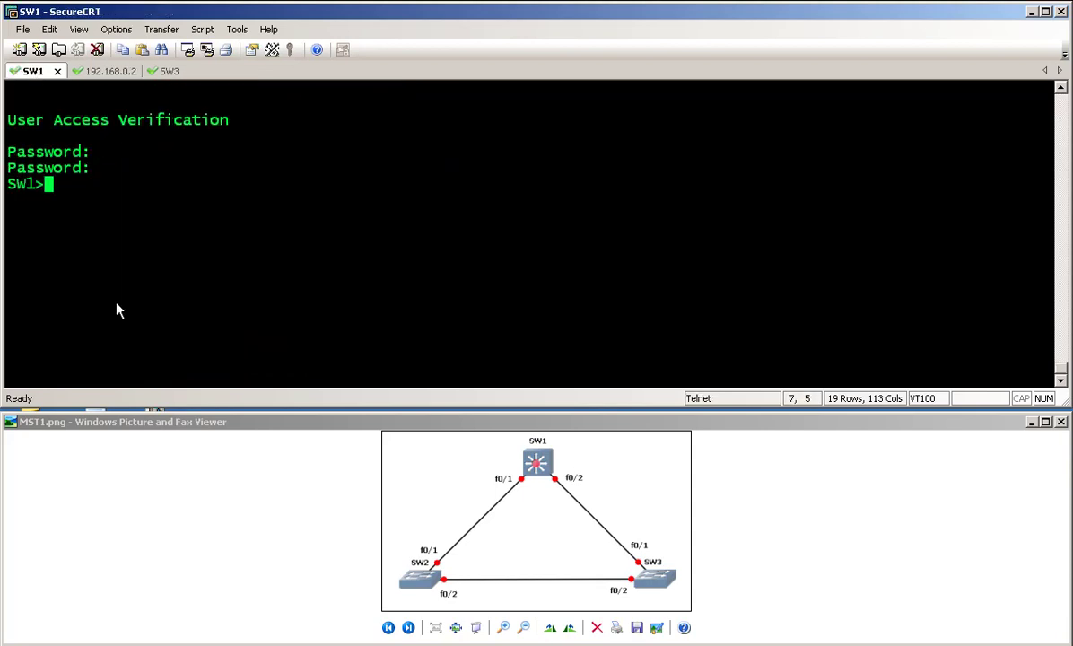
pyautogui.write('ena')
pyautogui.press('Return')
pyautogui.press('Return')
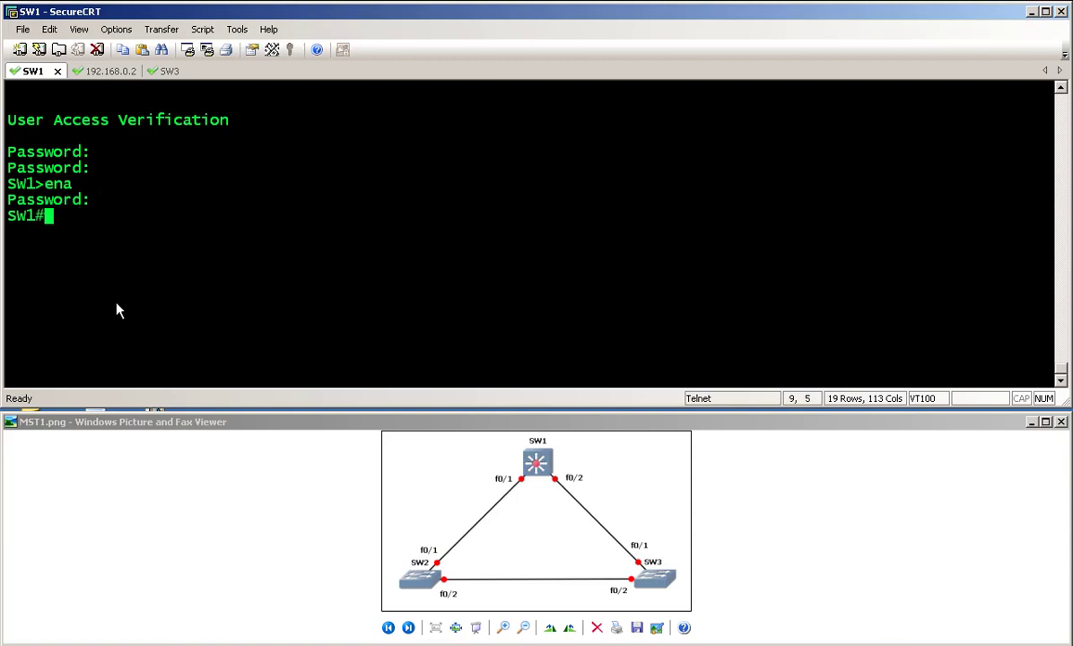
# Step: Run 'show spanning-tree mst configuration' on SW1
pyautogui.write('show sp')
pyautogui.press('Tab')
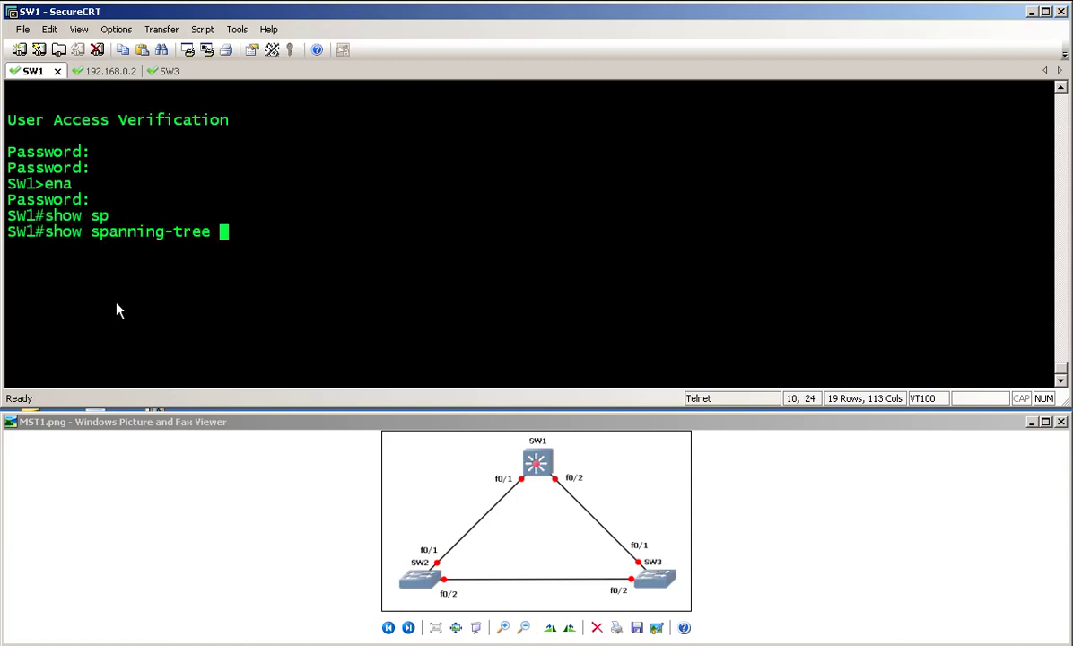
pyautogui.write('ms')
pyautogui.press('Tab')
pyautogui.write('con')
pyautogui.press('Tab')
pyautogui.press('Return')
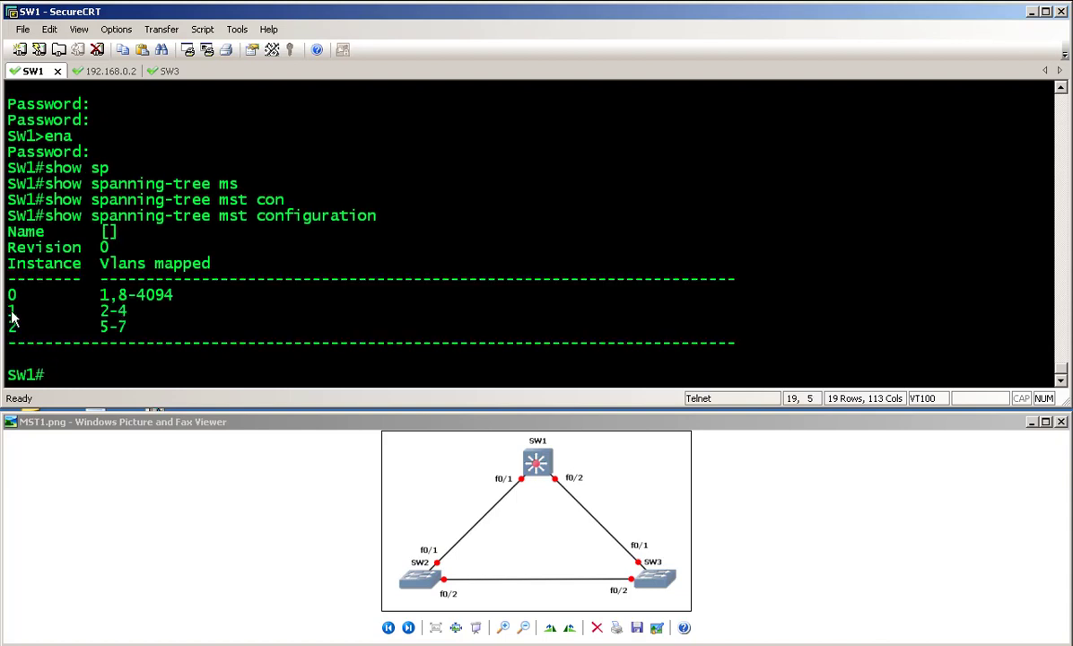
# Step: Highlight the instance 1 (VLANs 2-4) and instance 2 (VLANs 5-7) rows
pyautogui.moveTo(10, 312); pyautogui.dragTo(101, 316)
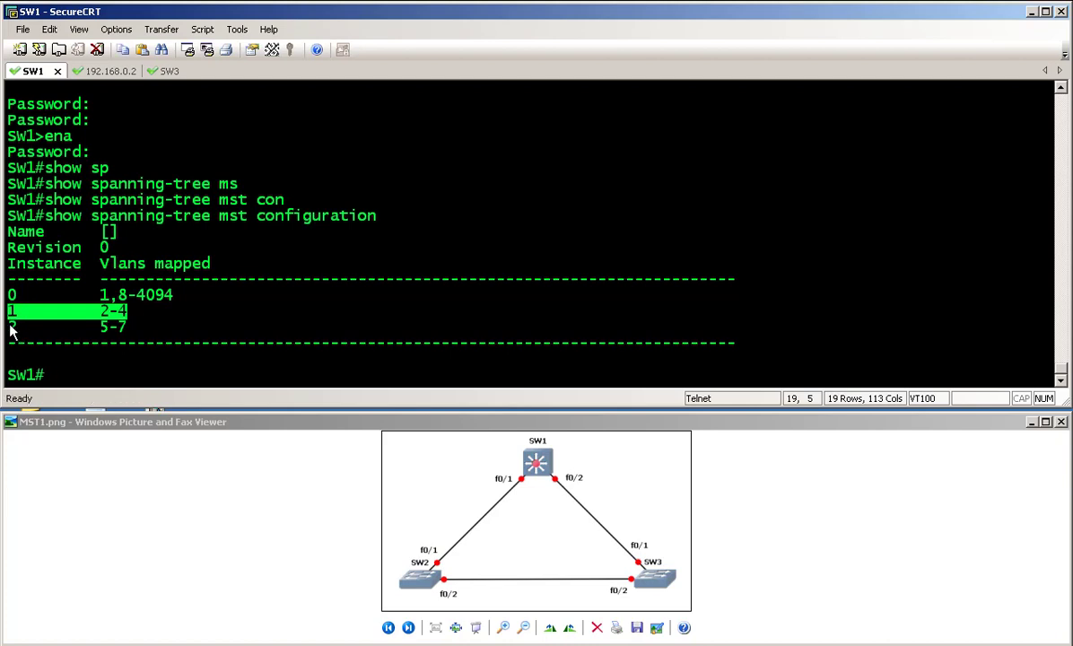
pyautogui.moveTo(10, 327); pyautogui.dragTo(49, 321)
pyautogui.moveTo(128, 330); pyautogui.dragTo(11, 329)
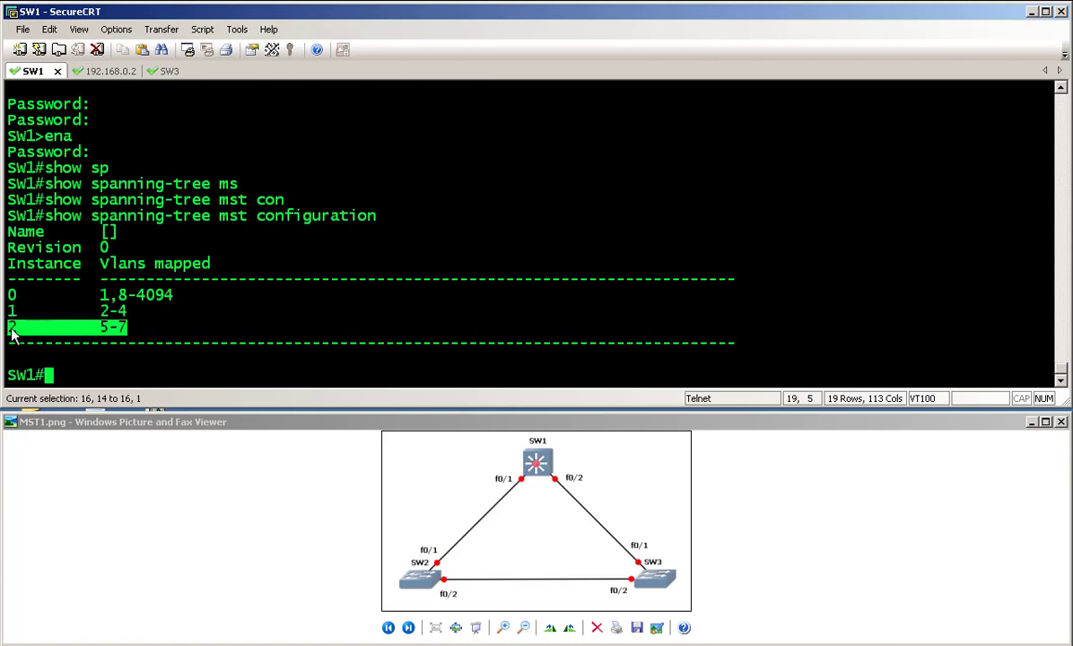
pyautogui.click(127, 365)
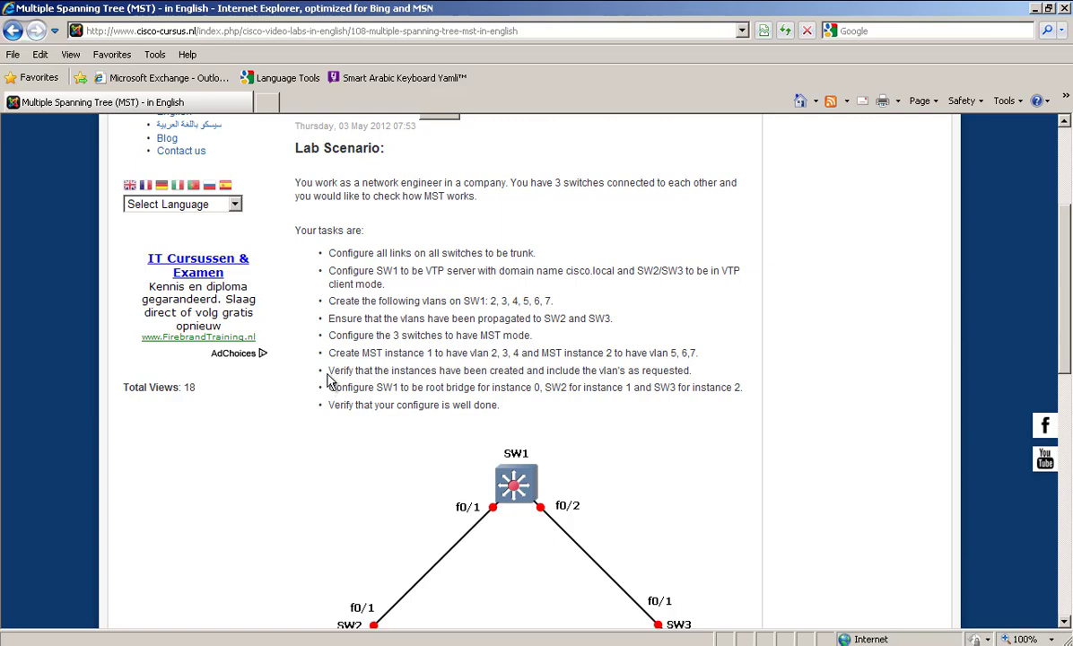
# Step: Highlight the instance verification and SW1 root-bridge tasks on the lab page, then return to SecureCRT
pyautogui.moveTo(329, 371); pyautogui.dragTo(668, 377)
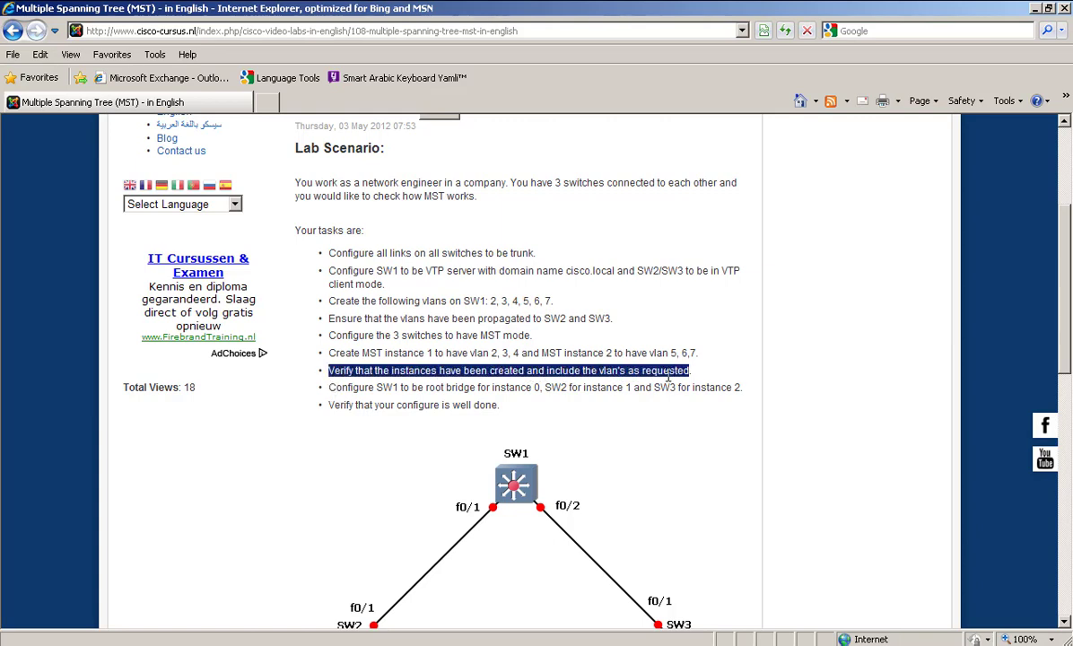
pyautogui.click(664, 425)
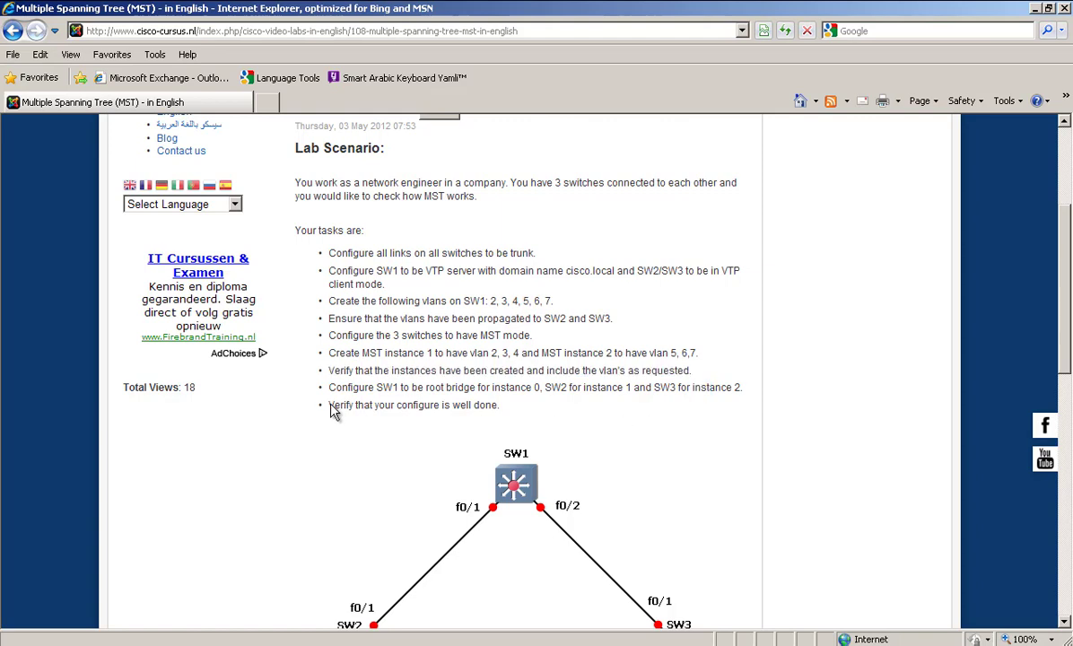
pyautogui.moveTo(329, 388); pyautogui.dragTo(747, 387)
pyautogui.hotkey('alt', 'Tab')
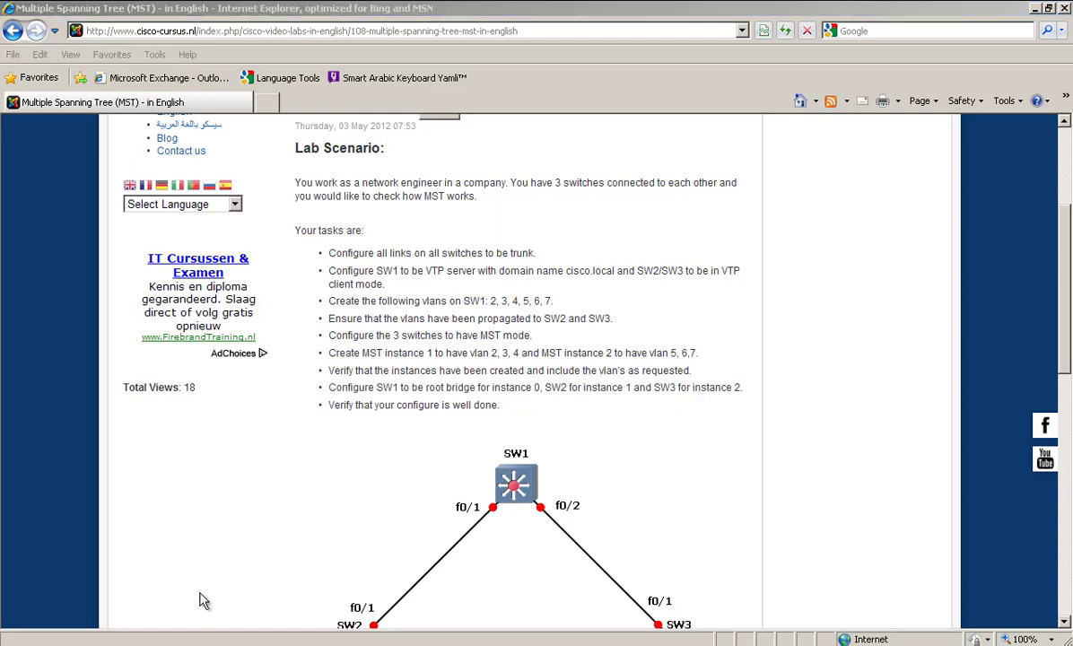
# Step: Run 'show spanning-tree mst' on SW1, checking its '?' options first
pyautogui.write('show sp')
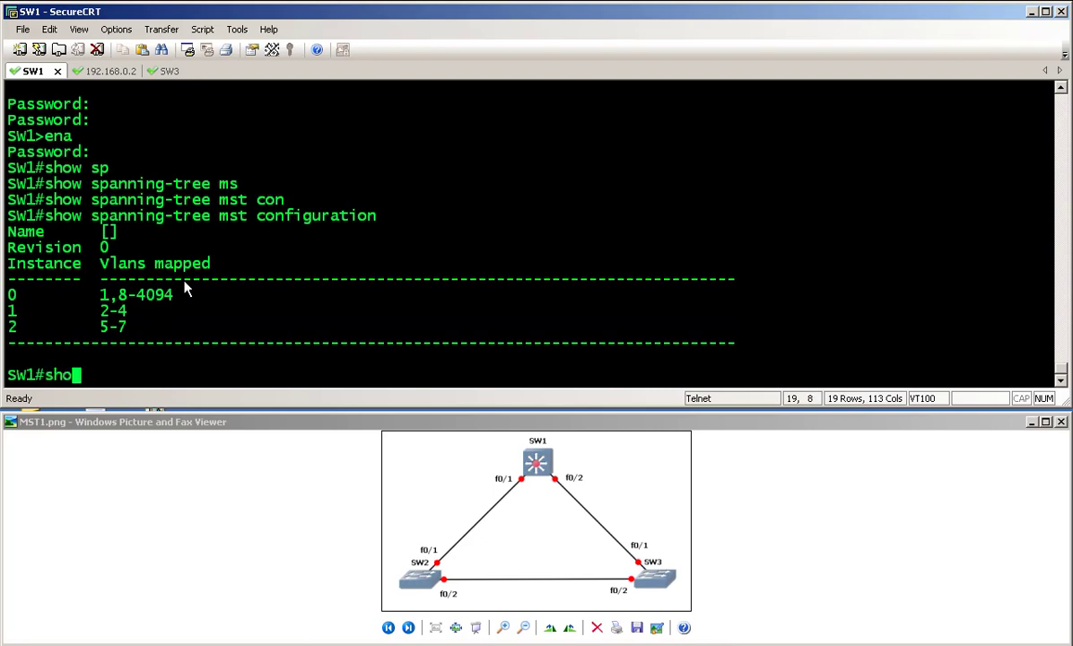
pyautogui.press('Tab')
pyautogui.write('ms')
pyautogui.press('Tab')
pyautogui.write('?')
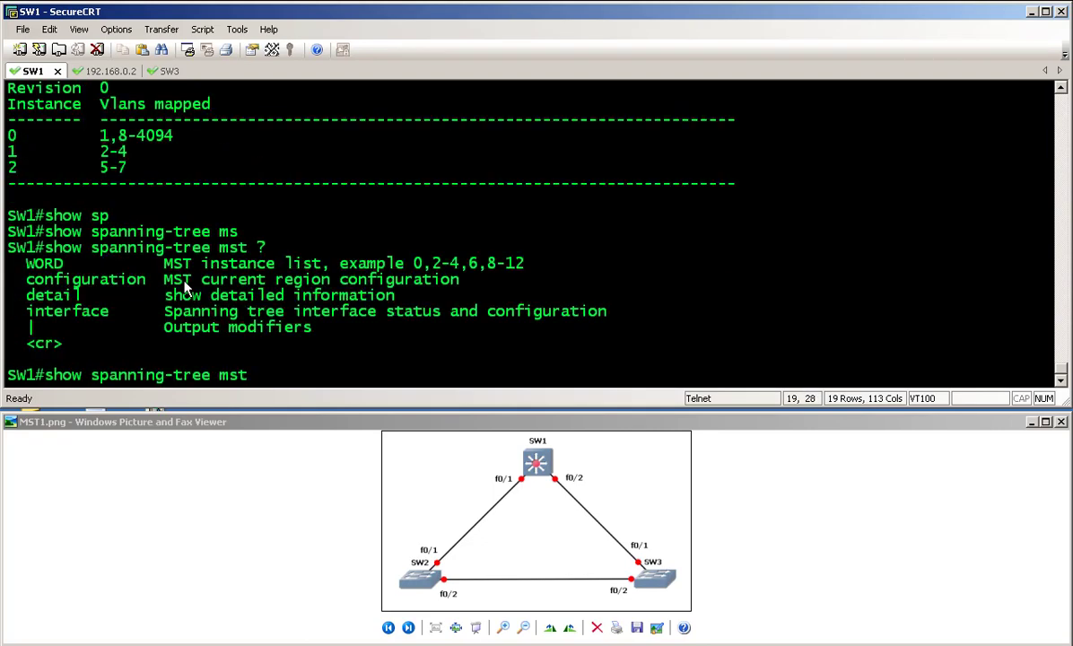
pyautogui.press('Return')
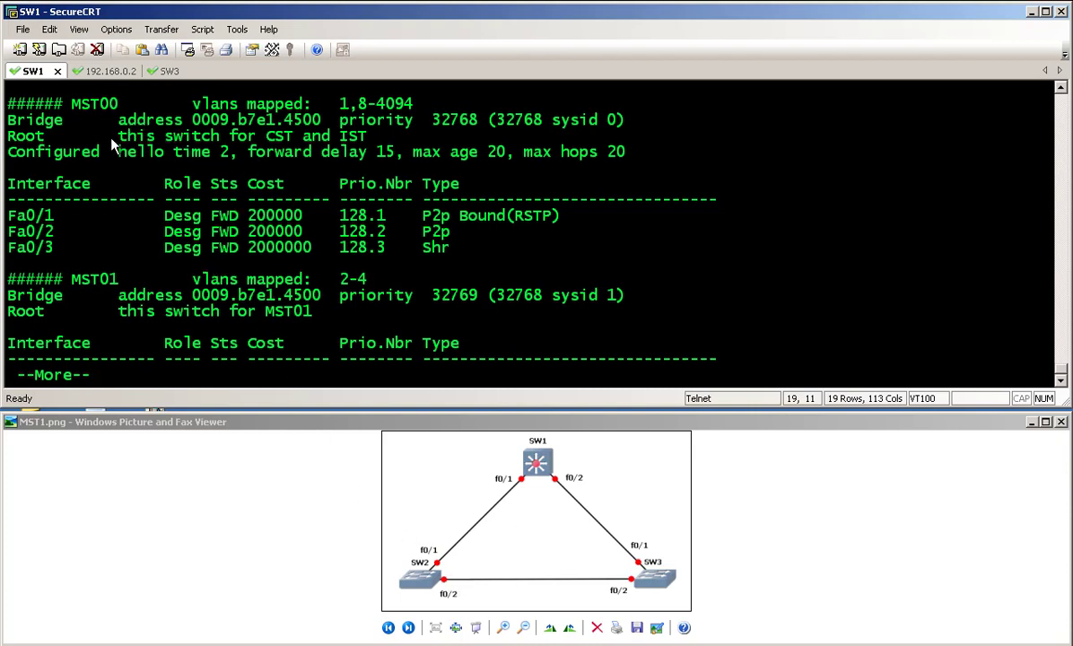
# Step: Point out SW1 as root for CST and IST, then finish the paged spanning-tree output
pyautogui.moveTo(114, 142); pyautogui.dragTo(359, 141)
pyautogui.click(311, 193)
pyautogui.press('space')
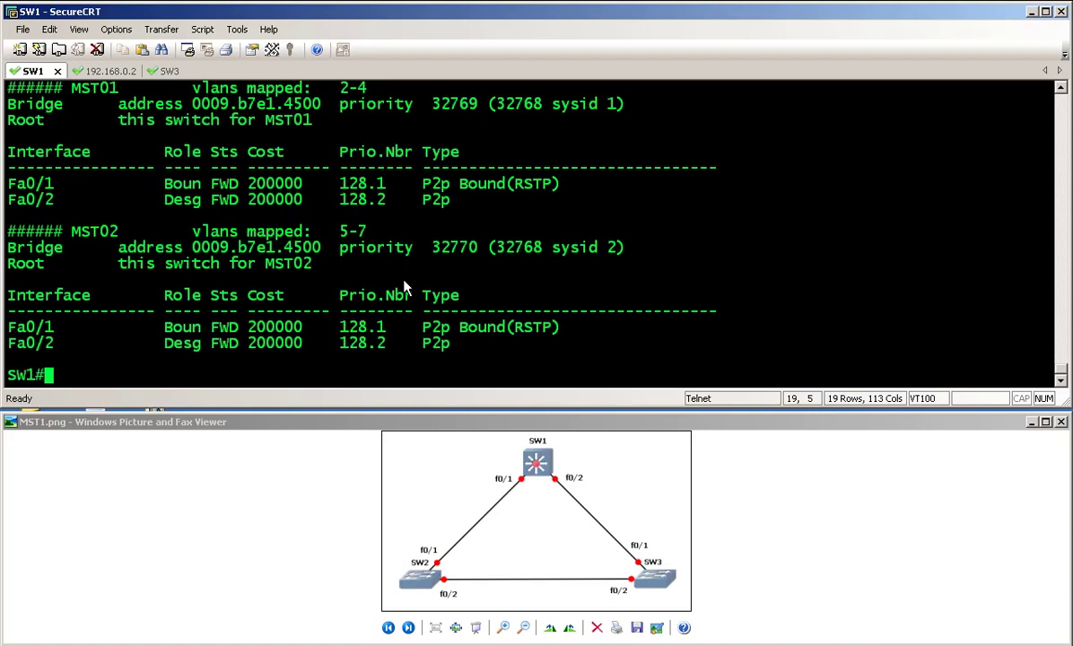
# Step: Run 'show spanning-tree mst configuration' on SW1 and review the instance 0 and 1 VLAN mappings
pyautogui.write('show sp')
pyautogui.press('Tab')
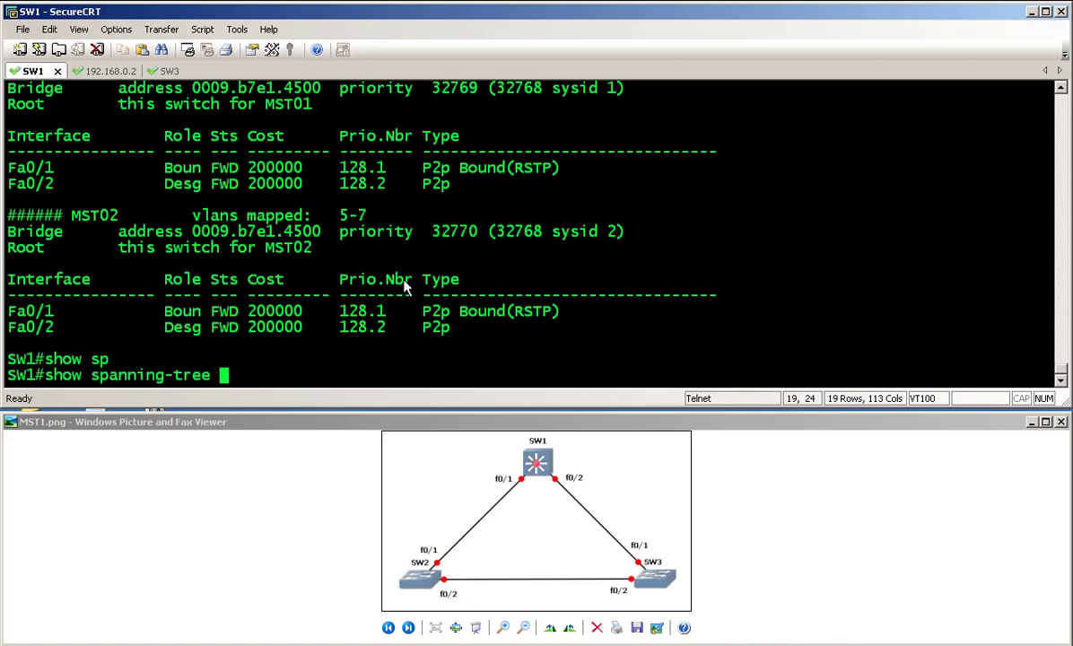
pyautogui.write('ms')
pyautogui.press('Tab')
pyautogui.write('con')
pyautogui.press('Tab')
pyautogui.press('Return')
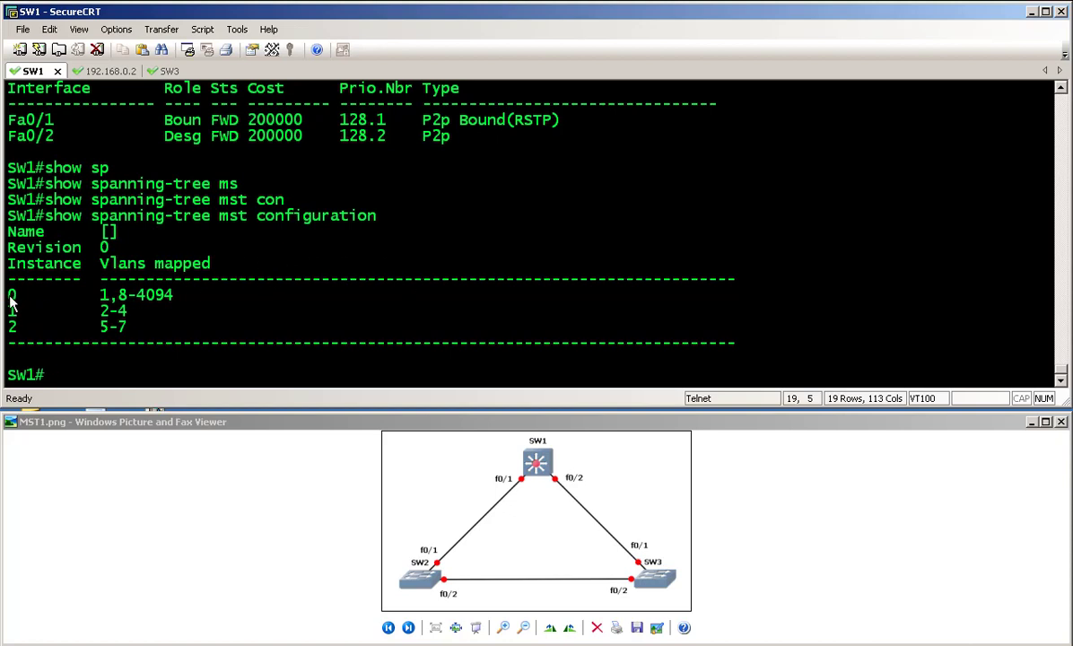
pyautogui.moveTo(11, 300); pyautogui.dragTo(17, 303)
pyautogui.moveTo(11, 310); pyautogui.dragTo(14, 316)
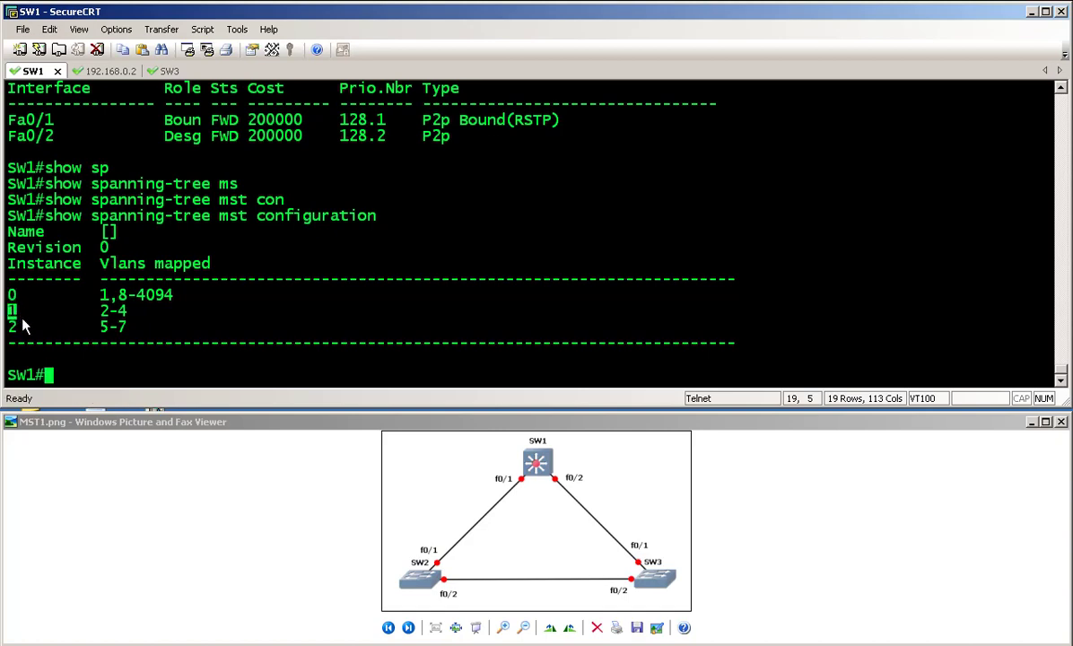
pyautogui.scroll(3, 389, 333)
pyautogui.scroll(-3, 389, 332)
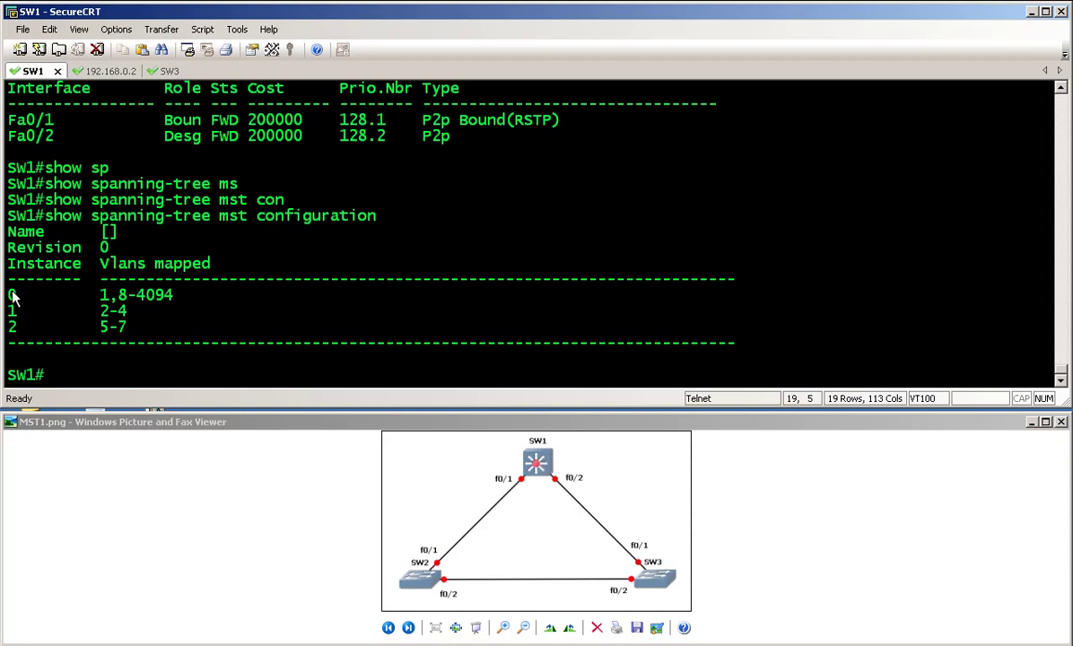
pyautogui.moveTo(9, 292); pyautogui.dragTo(23, 299)
# Step: Make SW1 primary root for MST instance 0 with 'spanning-tree mst 0 root primary' in configuration mode
pyautogui.click(187, 292)
pyautogui.write('conf t')
pyautogui.press('Return')
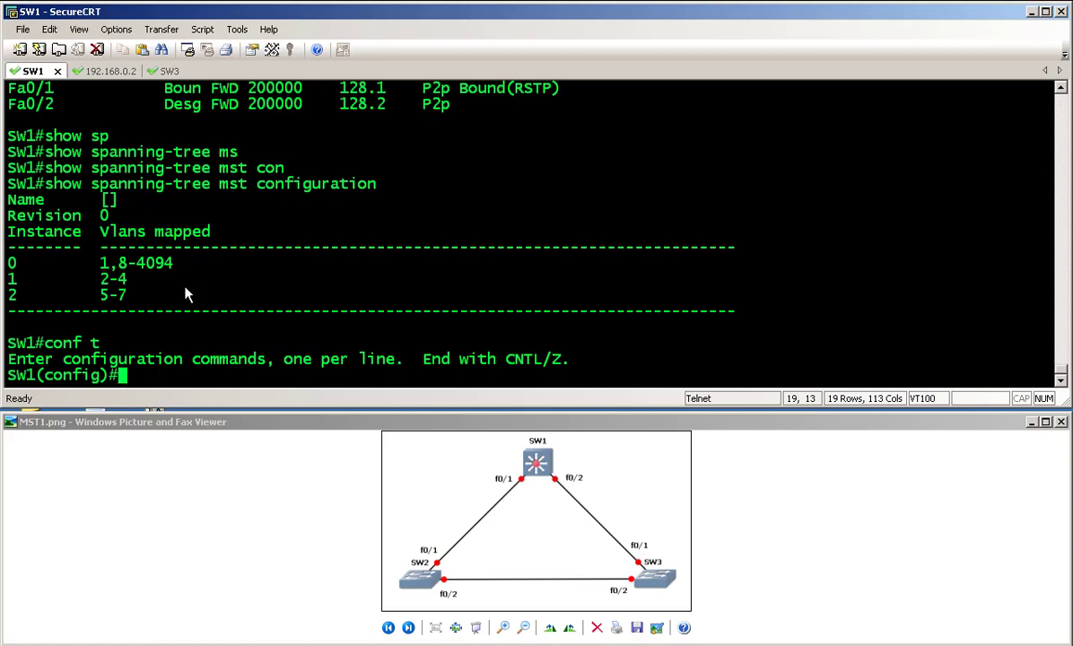
pyautogui.write('sp')
pyautogui.press('Tab')
pyautogui.write('?')
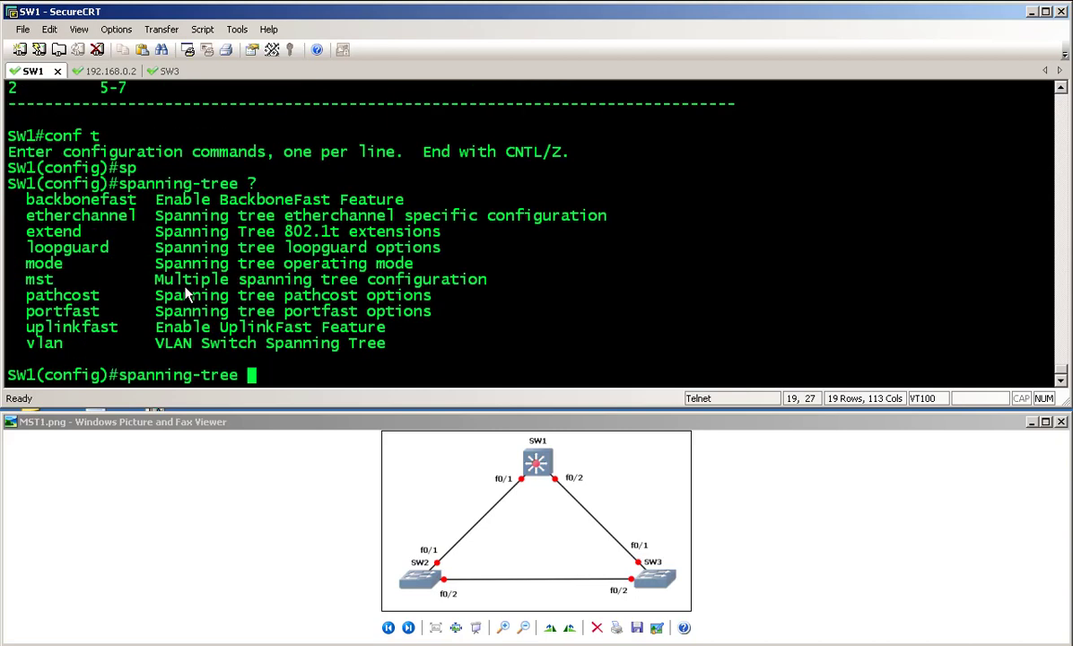
pyautogui.write('ms')
pyautogui.press('Tab')
pyautogui.write('?')
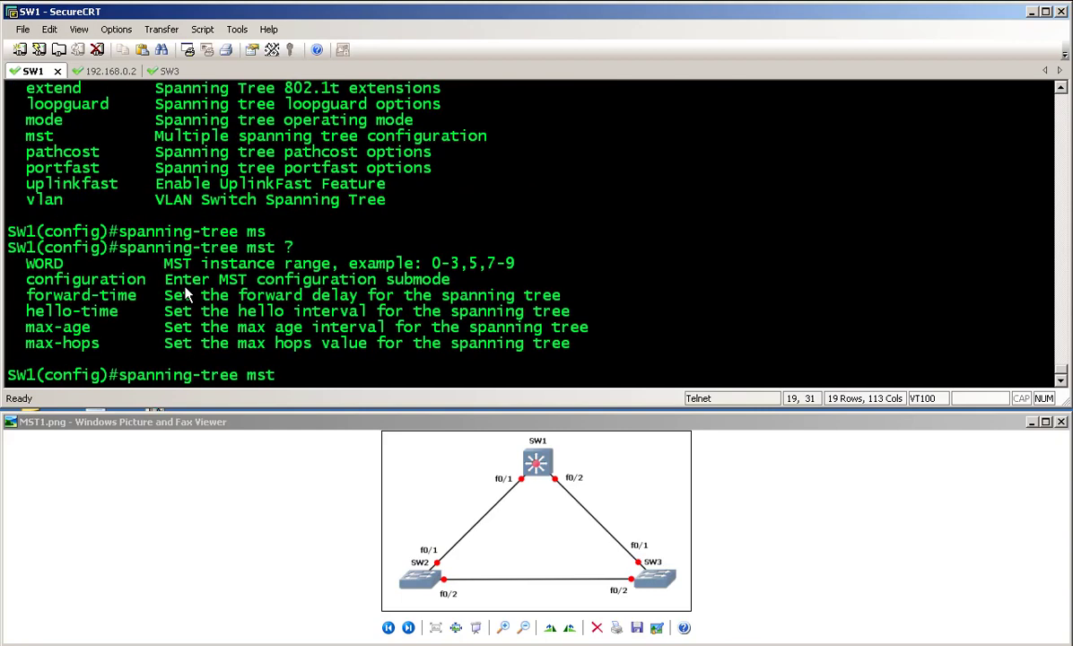
pyautogui.write('0 ')
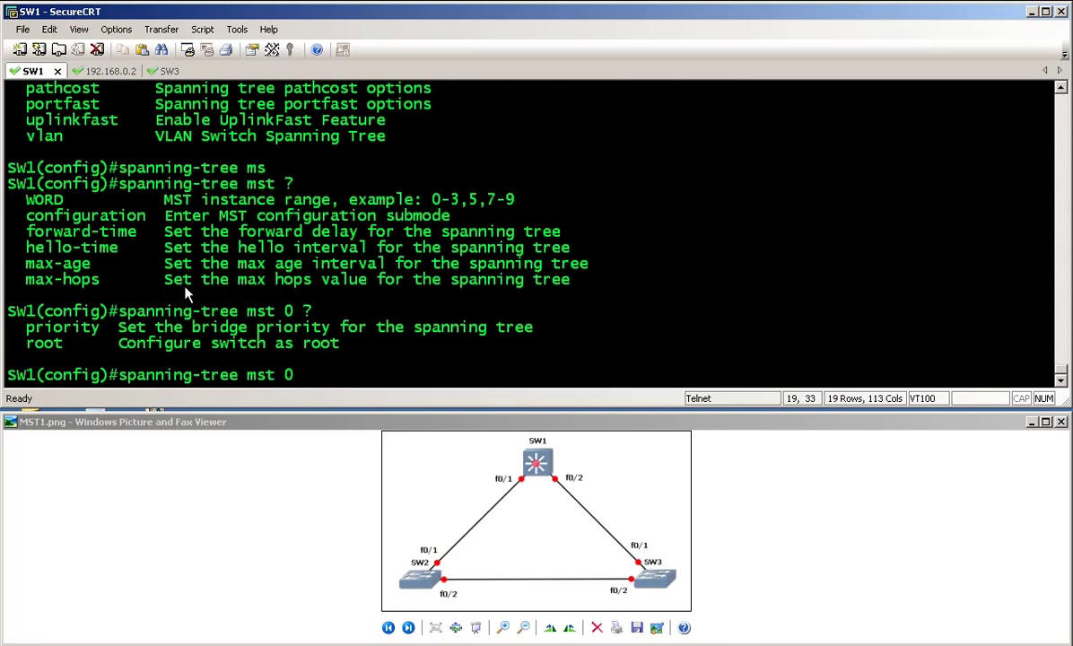
pyautogui.write('?r')
pyautogui.press('Tab')
pyautogui.write('?')
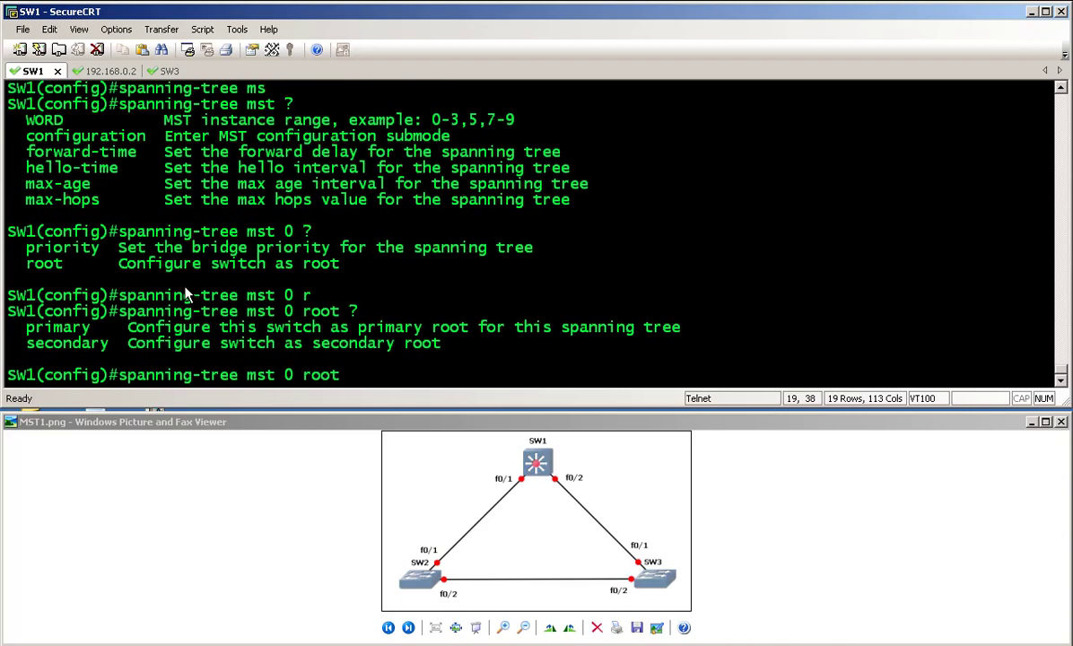
pyautogui.write('pr')
pyautogui.press('Tab')
pyautogui.press('Return')
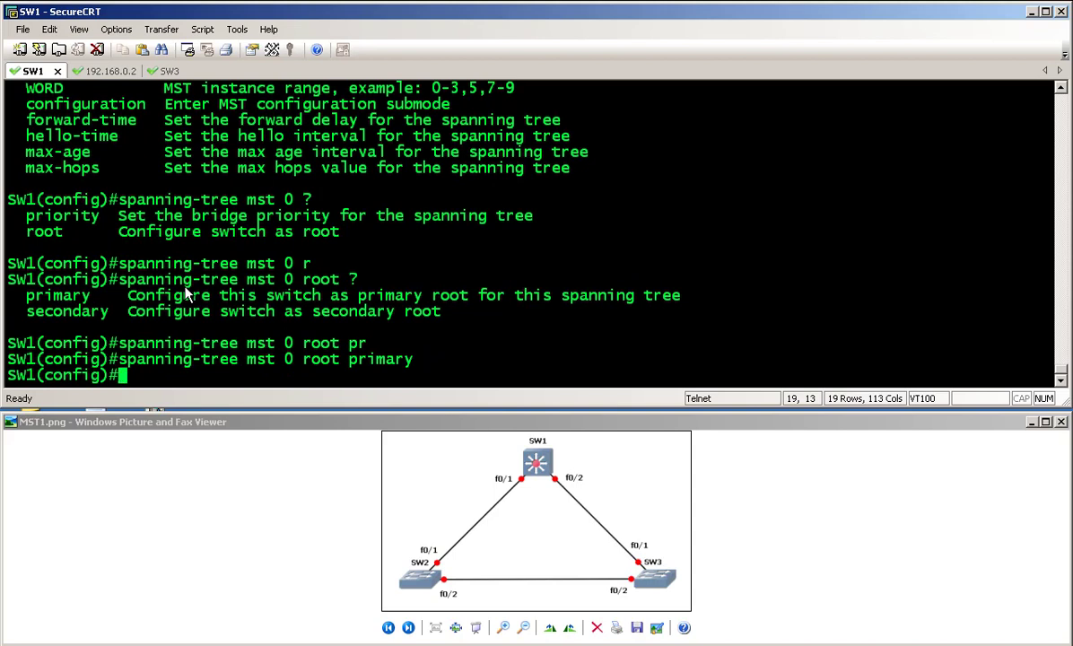
pyautogui.write('end')
pyautogui.press('Return')
# Step: Run 'show spanning-tree mst' to confirm SW1 is root for instance 0 at priority 24576
pyautogui.write('show sp')
pyautogui.press('Tab')
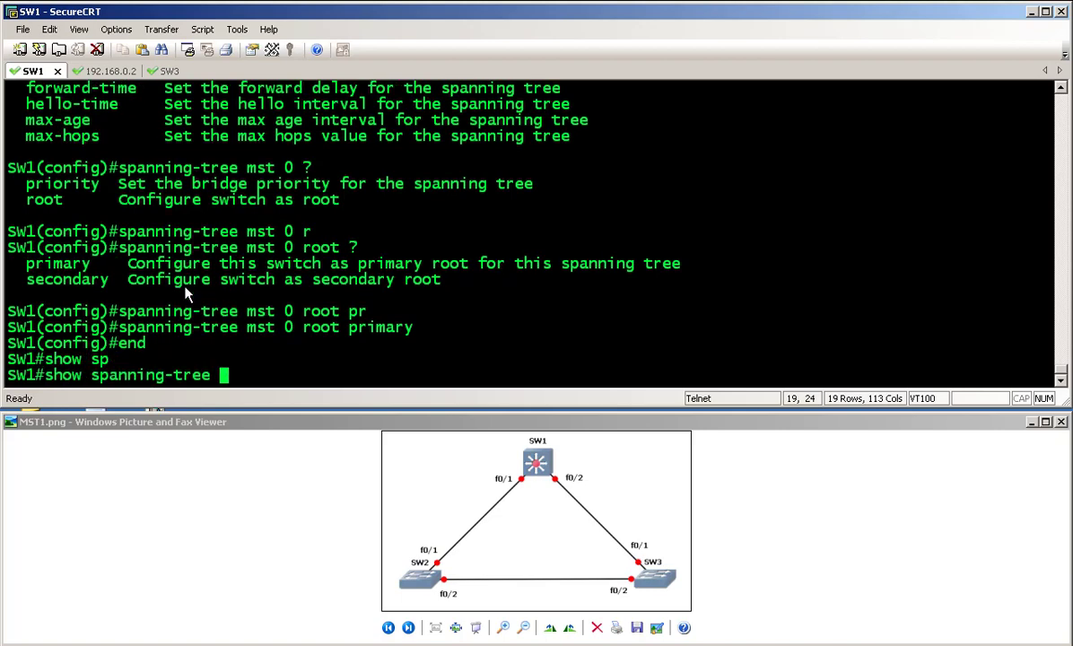
pyautogui.write('ms')
pyautogui.press('Tab')
pyautogui.write('?')
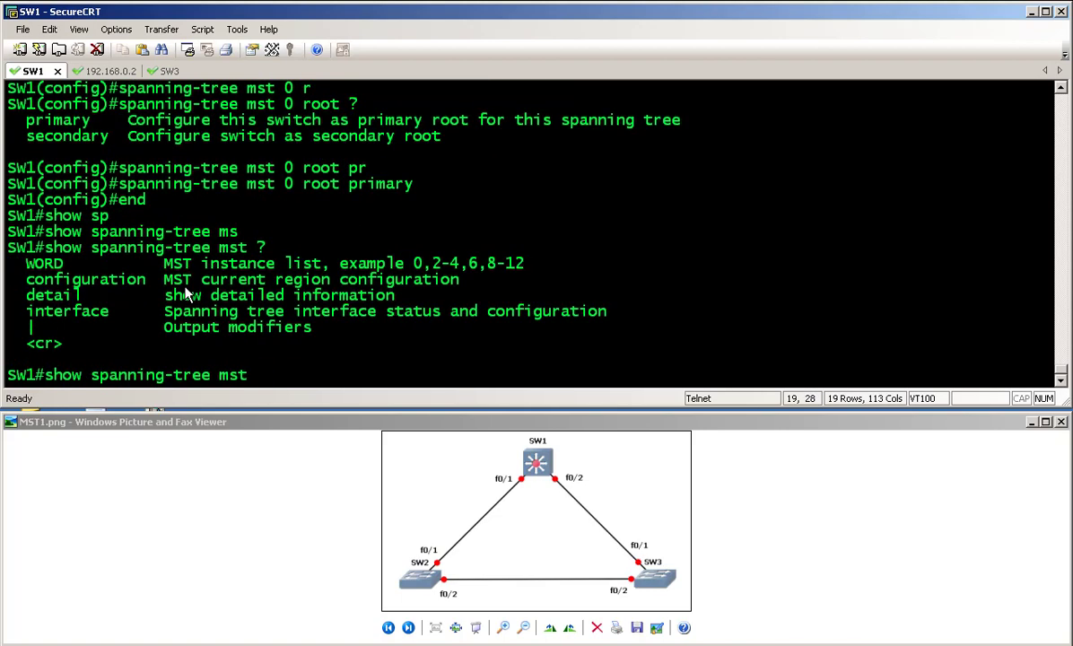
pyautogui.press('Return')
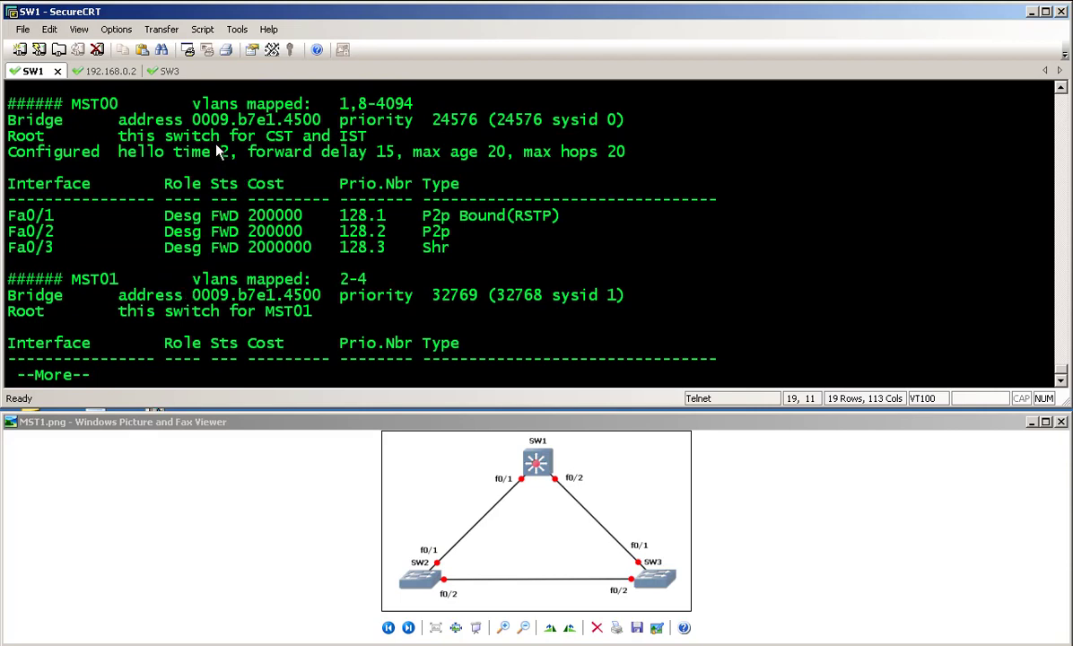
pyautogui.moveTo(25, 138); pyautogui.dragTo(77, 138)
pyautogui.click(139, 152)
pyautogui.press('space')
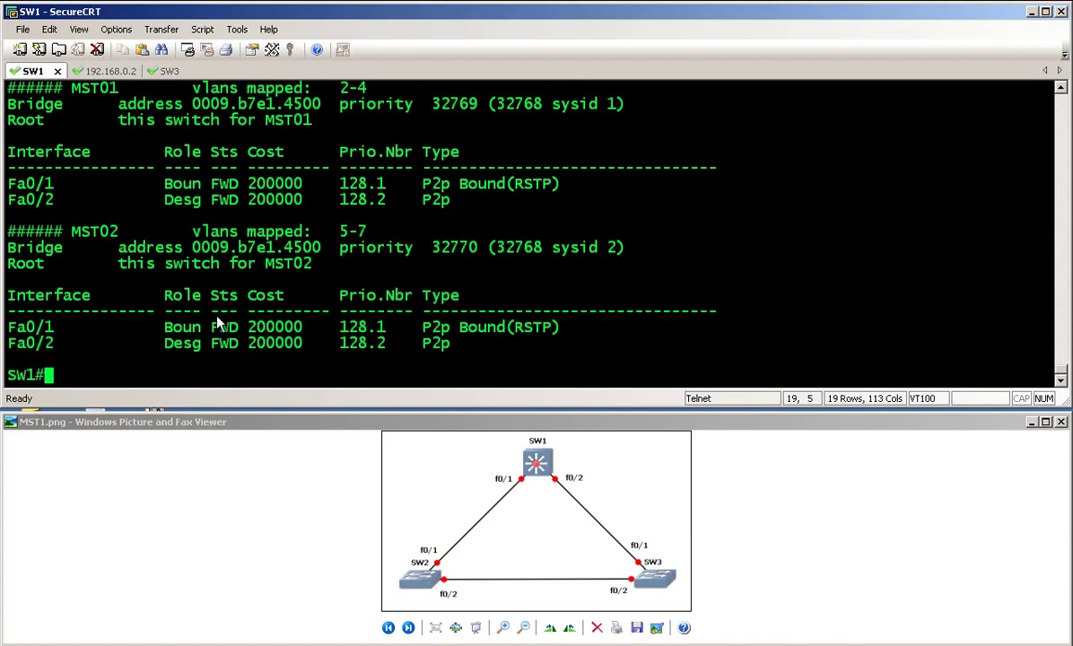
# Step: On SW2, discard a partial 'spanning-tree mst 1 root' command and exit configuration mode
pyautogui.click(93, 71)
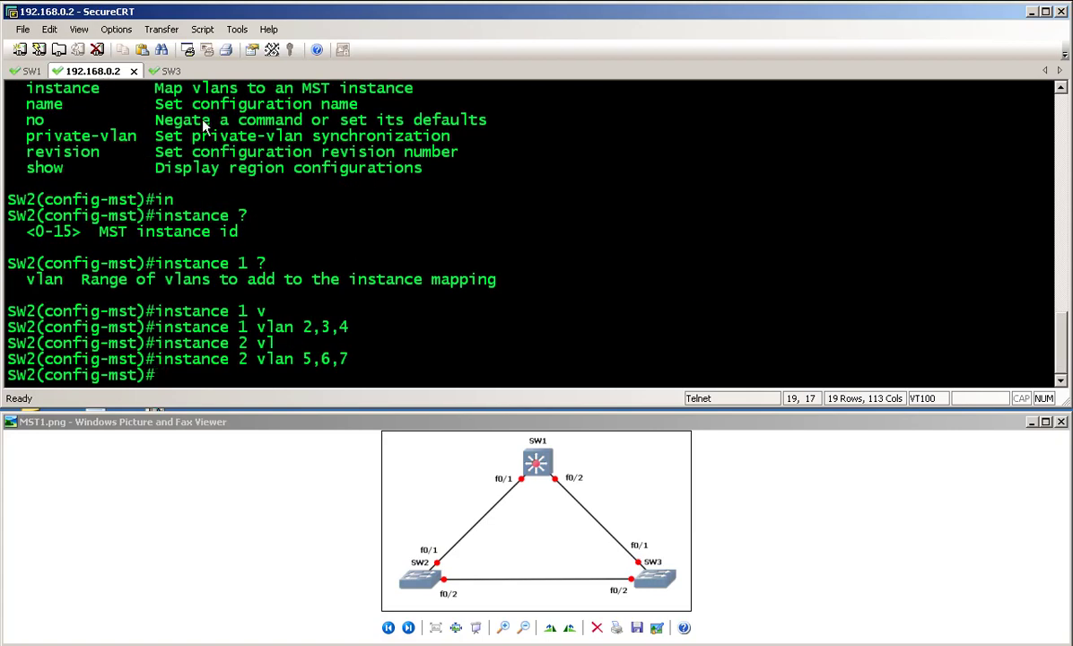
pyautogui.write('exit')
pyautogui.press('Return')
pyautogui.write('sp')
pyautogui.press('Tab')
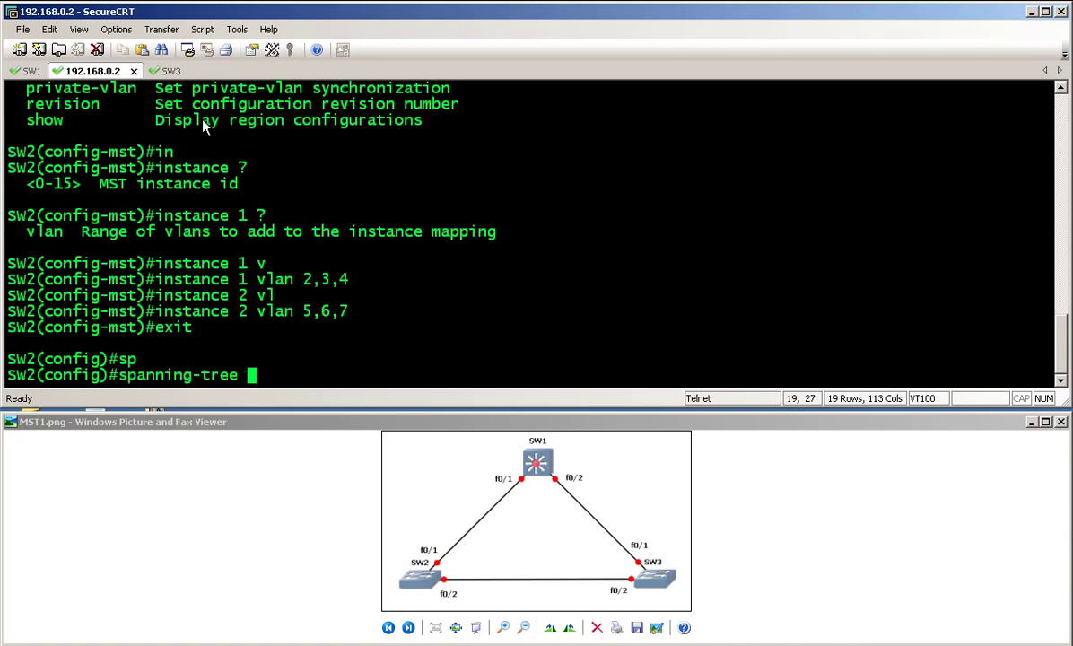
pyautogui.write('ms')
pyautogui.press('Tab')
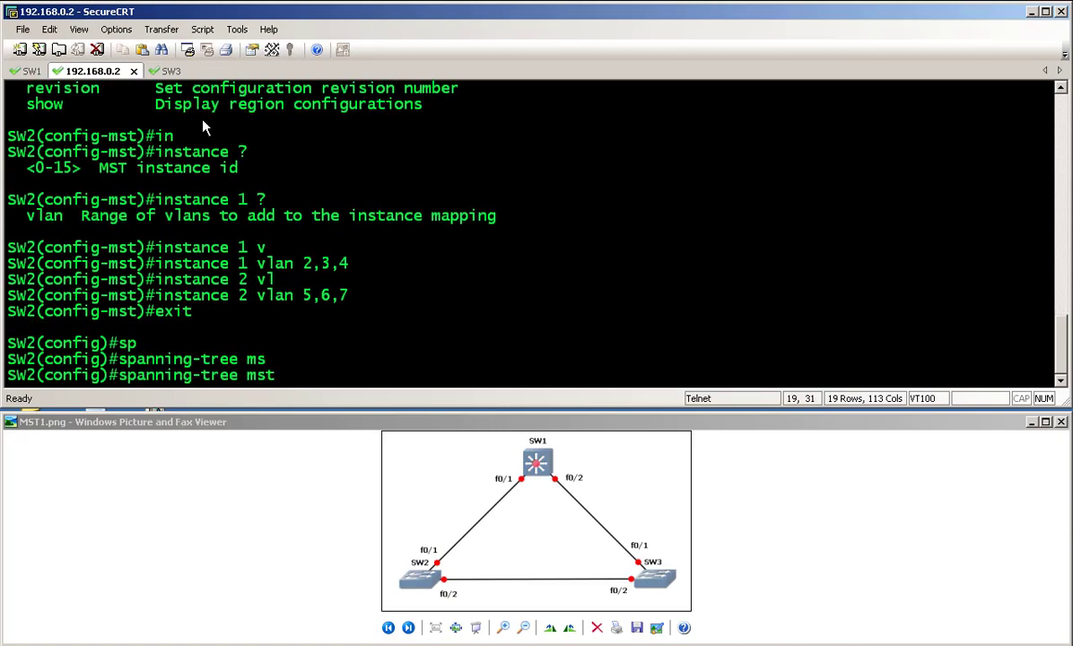
pyautogui.write('1 ?')
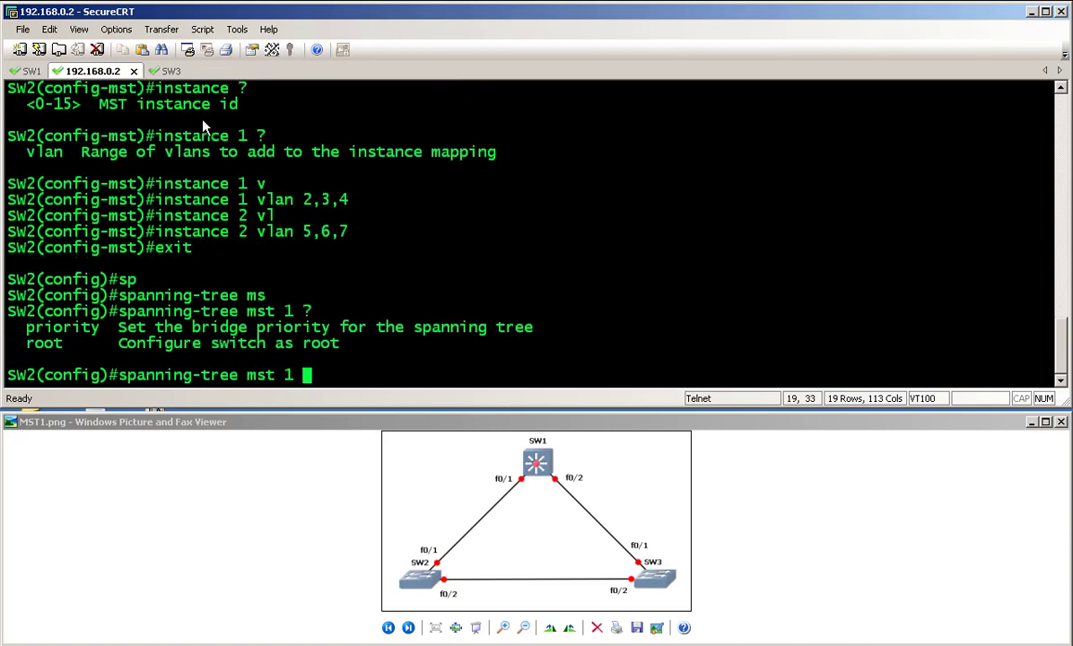
pyautogui.write('r')
pyautogui.press('Tab')
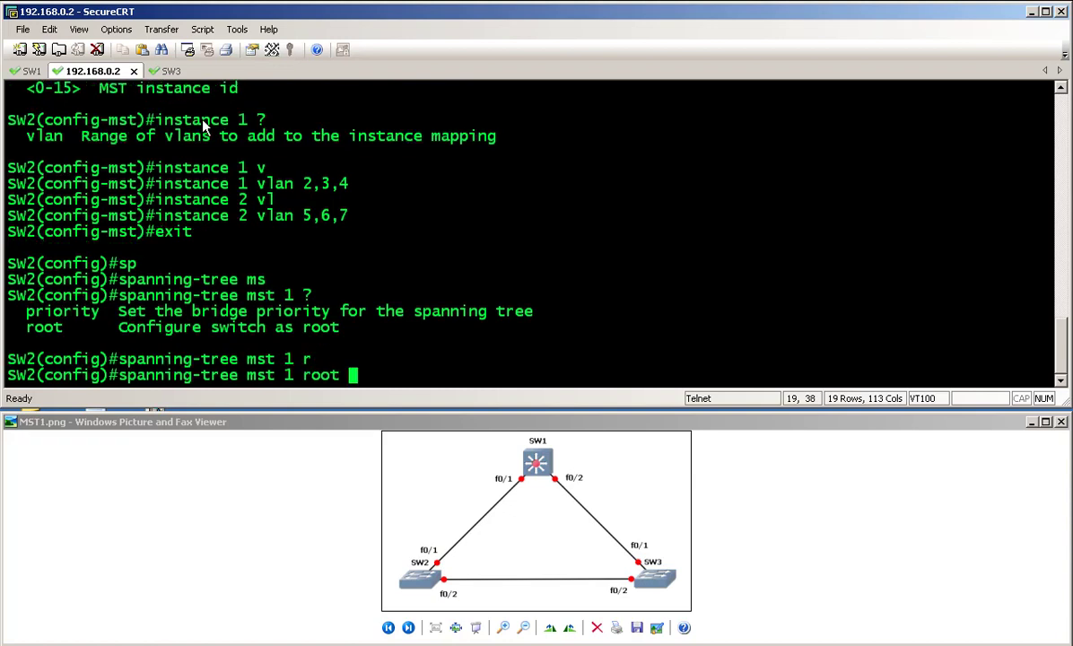
pyautogui.press('BackSpace')
pyautogui.press('BackSpace')
pyautogui.press('BackSpace')
pyautogui.press('BackSpace')
pyautogui.press('BackSpace')
pyautogui.press('BackSpace')
pyautogui.press('BackSpace')
pyautogui.press('BackSpace')
pyautogui.press('BackSpace')
pyautogui.press('BackSpace')
pyautogui.press('BackSpace')
pyautogui.press('BackSpace')
pyautogui.press('BackSpace')
pyautogui.press('BackSpace')
pyautogui.press('BackSpace')
pyautogui.press('BackSpace')
pyautogui.press('BackSpace')
pyautogui.press('BackSpace')
pyautogui.press('BackSpace')
pyautogui.press('BackSpace')
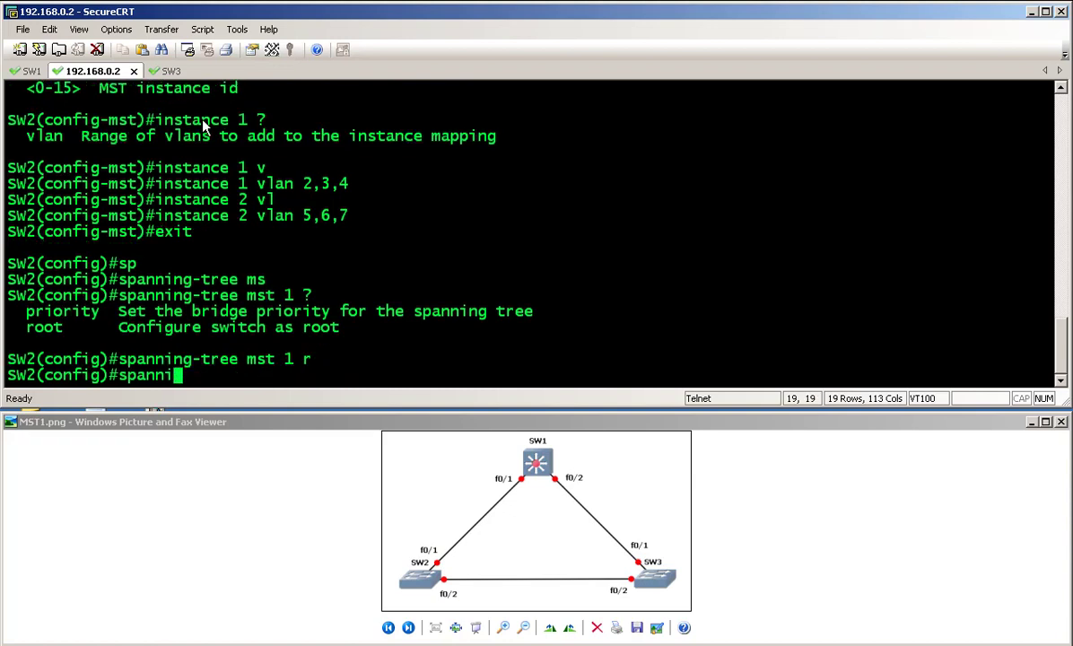
pyautogui.write('d')
pyautogui.press('BackSpace')
pyautogui.write('exit')
pyautogui.press('Return')
# Step: Run 'show spanning-tree mst' on SW2 to list MST00 and MST01 roots and port roles
pyautogui.write('s')
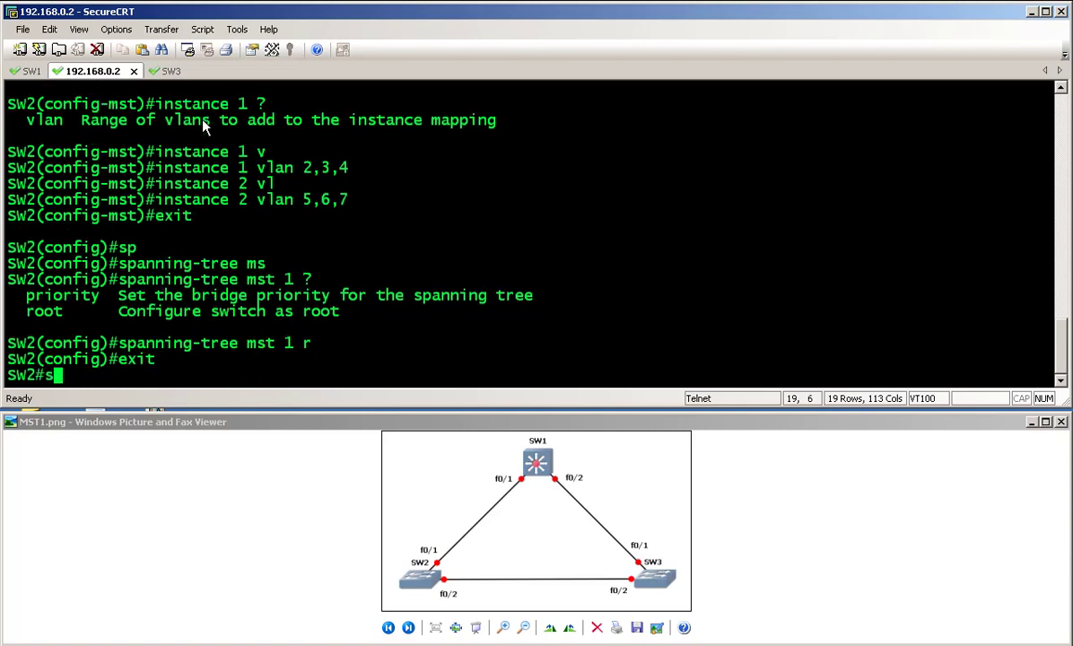
pyautogui.write('how sp')
pyautogui.press('Tab')
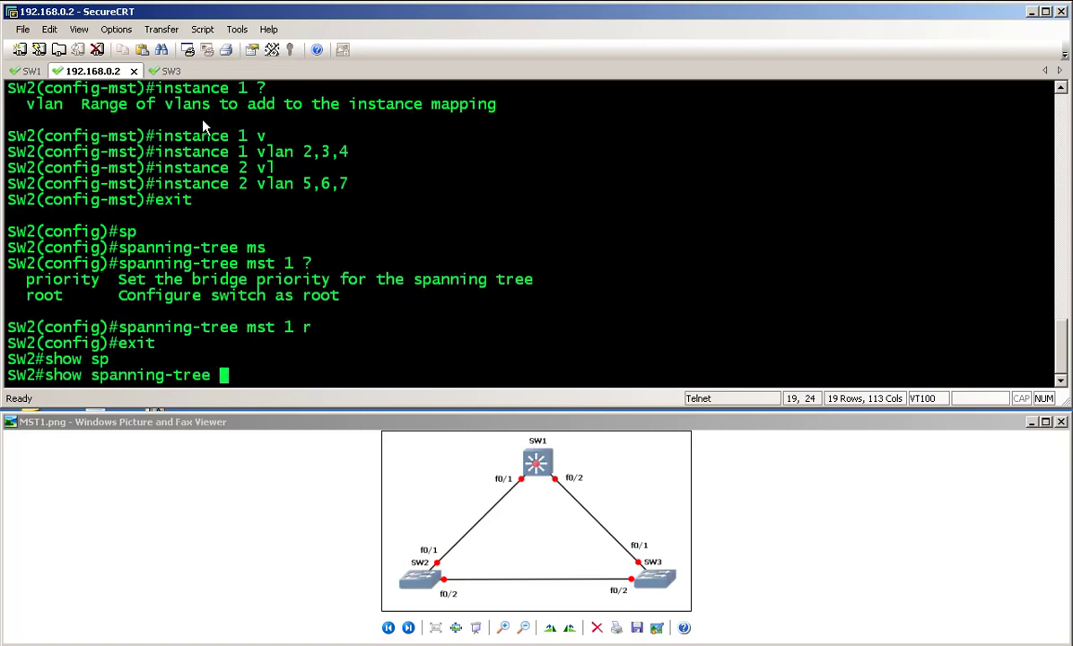
pyautogui.write('ms')
pyautogui.press('Tab')
pyautogui.write('?')
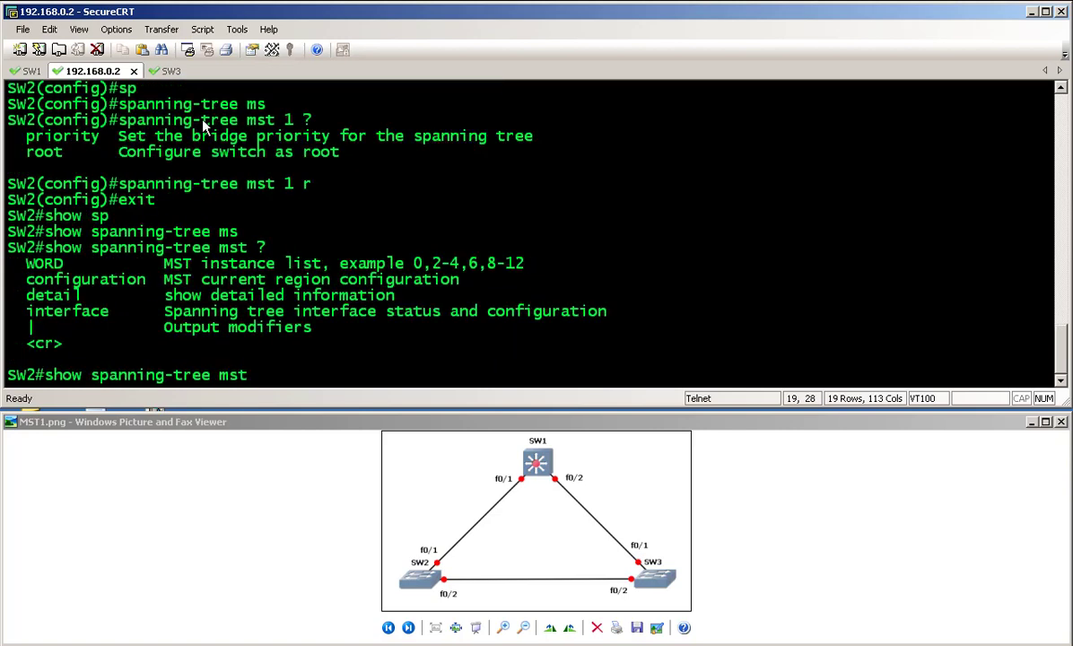
pyautogui.press('Return')
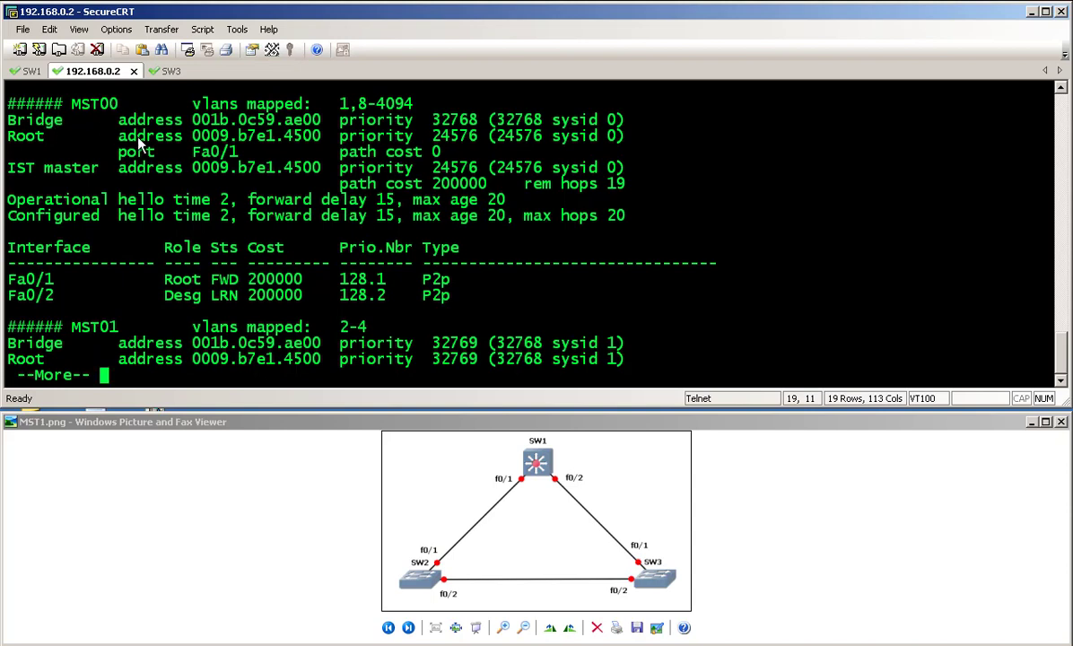
# Step: Highlight the MST00 root bridge address and priority details, then finish the paged output
pyautogui.moveTo(119, 137); pyautogui.dragTo(366, 142)
pyautogui.moveTo(490, 142); pyautogui.dragTo(618, 137)
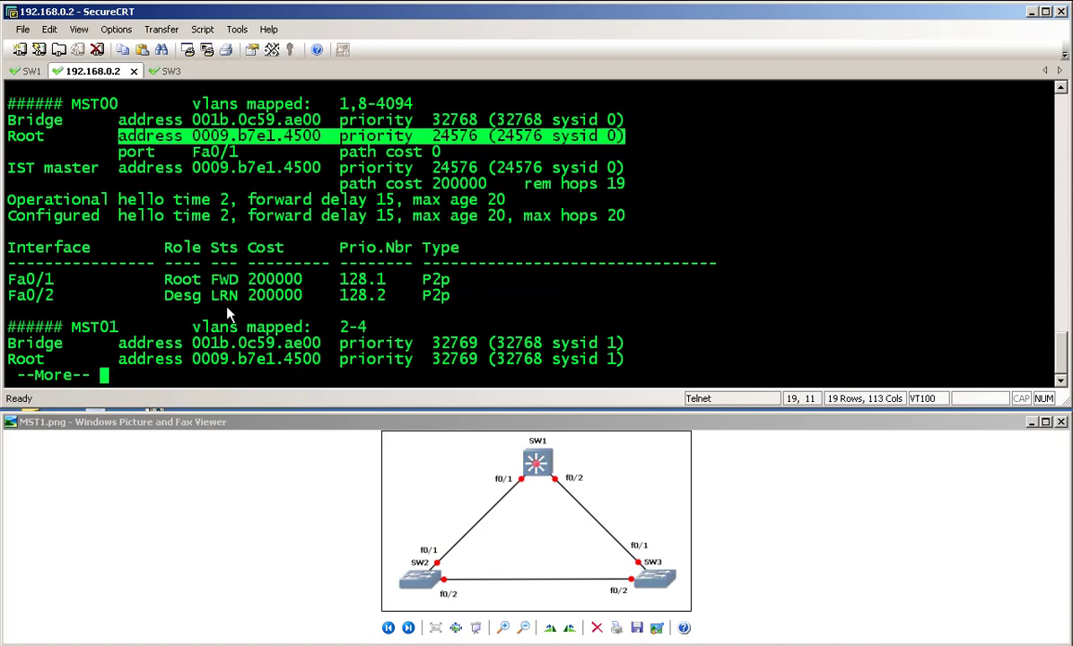
pyautogui.click(192, 294)
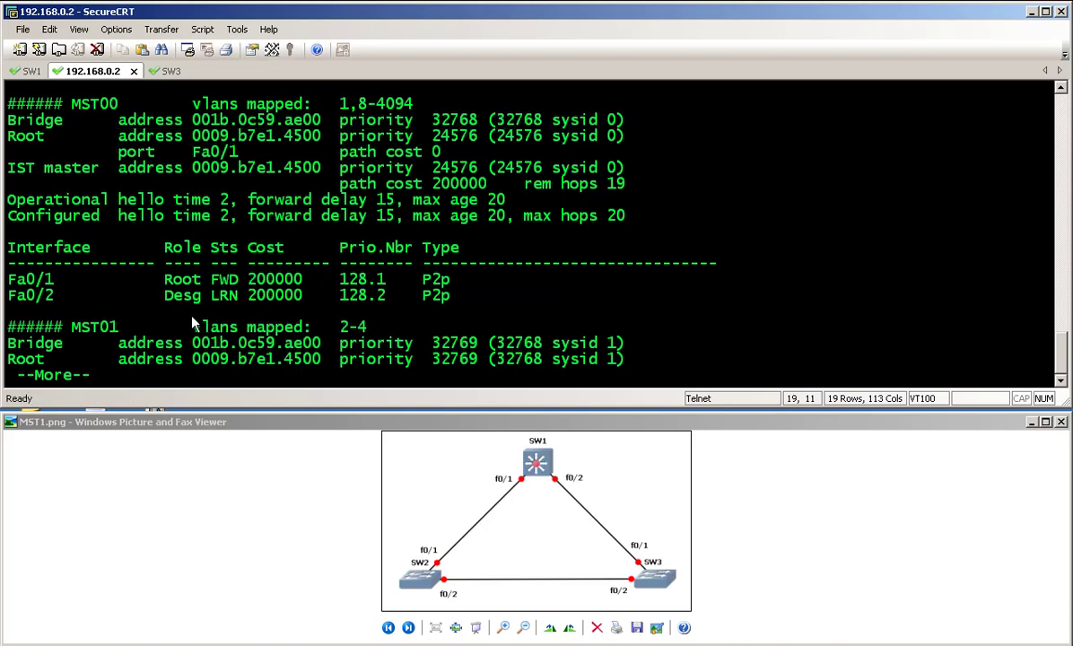
pyautogui.press('space')
# Step: Enter global configuration mode and explore the 'spanning-tree mst' instance options
pyautogui.write('conf t')
pyautogui.press('Return')
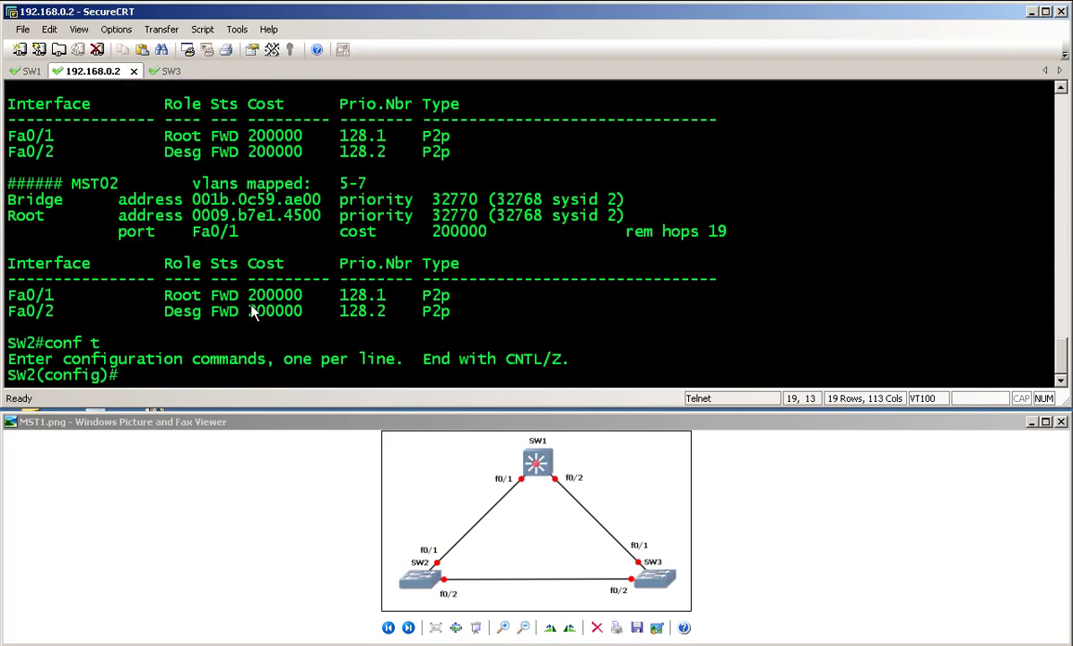
pyautogui.write('sp')
pyautogui.press('Tab')
pyautogui.write('m')
pyautogui.press('Tab')
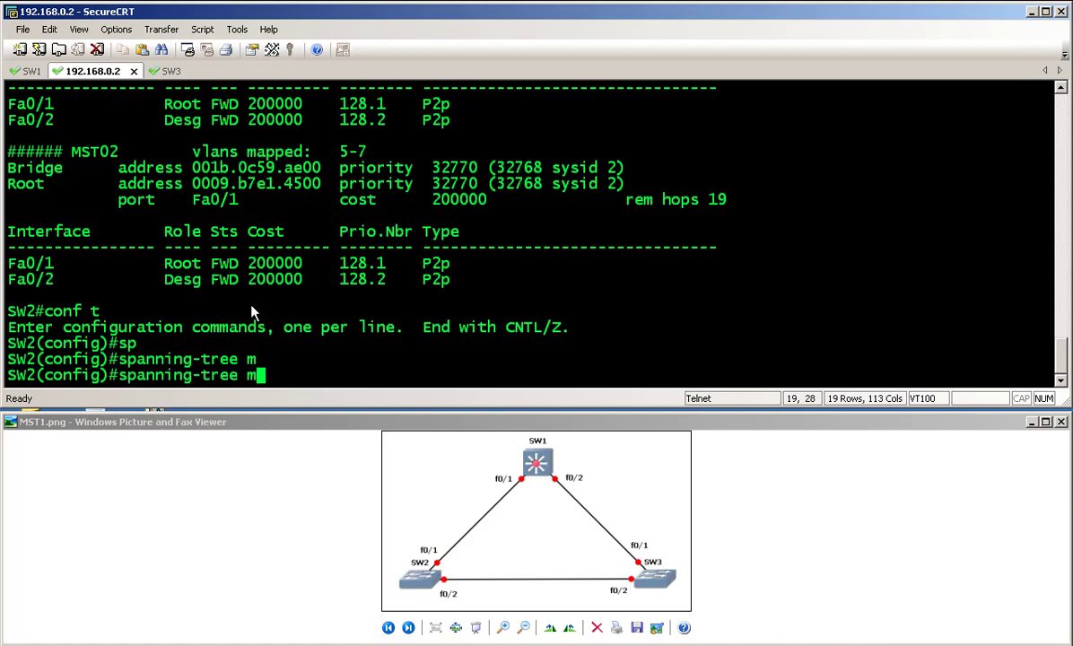
pyautogui.write('s')
pyautogui.press('Tab')
pyautogui.write('?')
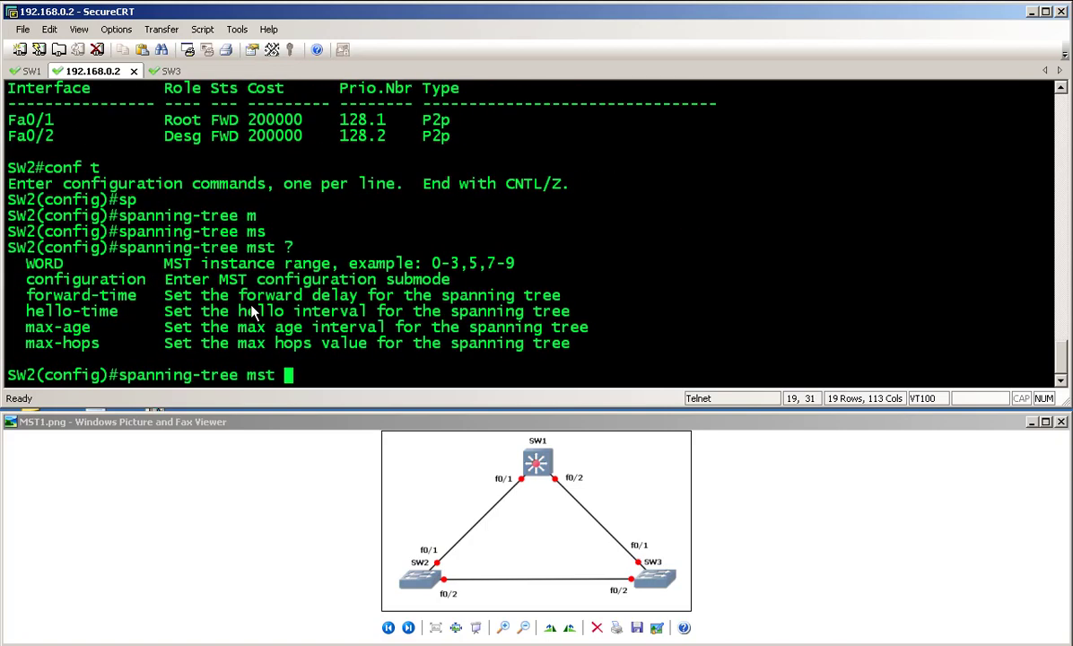
pyautogui.write('0')
pyautogui.press('Tab')
# Step: Set SW2's MST instance 1 bridge priority to 4096
pyautogui.press('BackSpace')
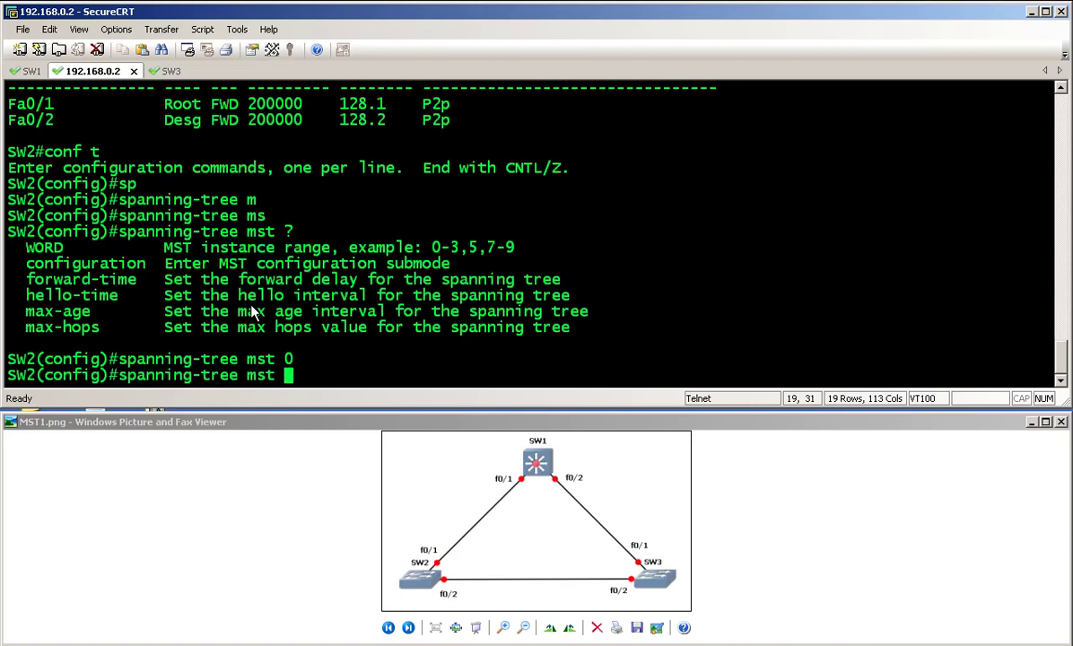
pyautogui.write('1 ')
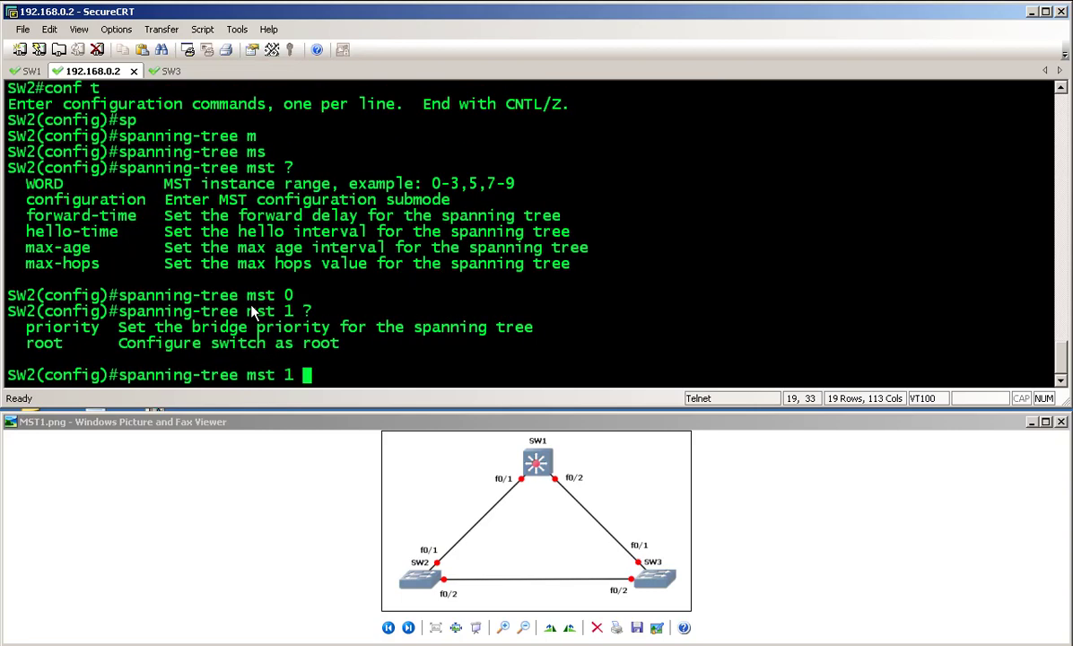
pyautogui.write('?ro')
pyautogui.press('Tab')
pyautogui.write('pr')
pyautogui.press('Tab')
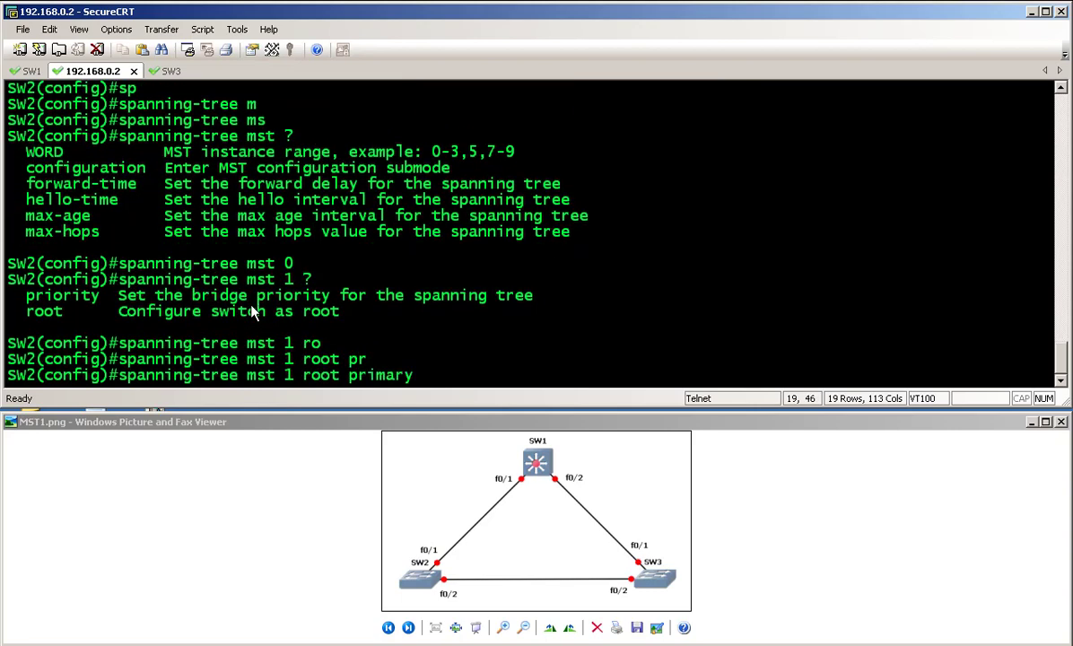
pyautogui.press('BackSpace')
pyautogui.press('BackSpace')
pyautogui.press('BackSpace')
pyautogui.press('BackSpace')
pyautogui.press('BackSpace')
pyautogui.press('BackSpace')
pyautogui.press('BackSpace')
pyautogui.press('BackSpace')
pyautogui.press('BackSpace')
pyautogui.press('BackSpace')
pyautogui.press('BackSpace')
pyautogui.press('BackSpace')
pyautogui.write('prio')
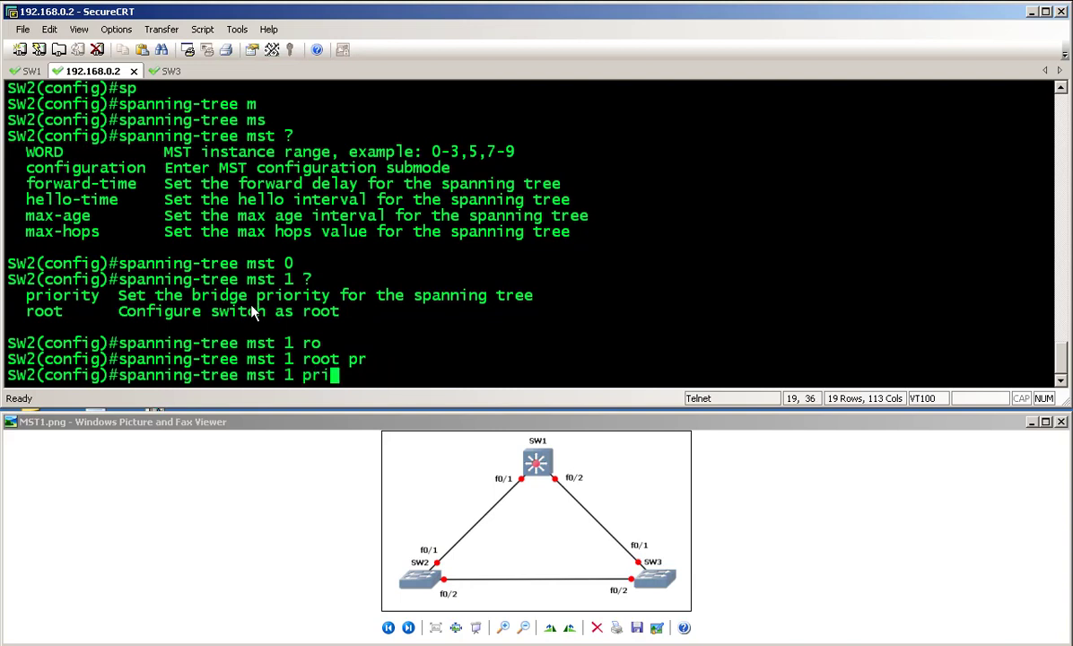
pyautogui.press('Tab')
pyautogui.write('?')
pyautogui.write('409')
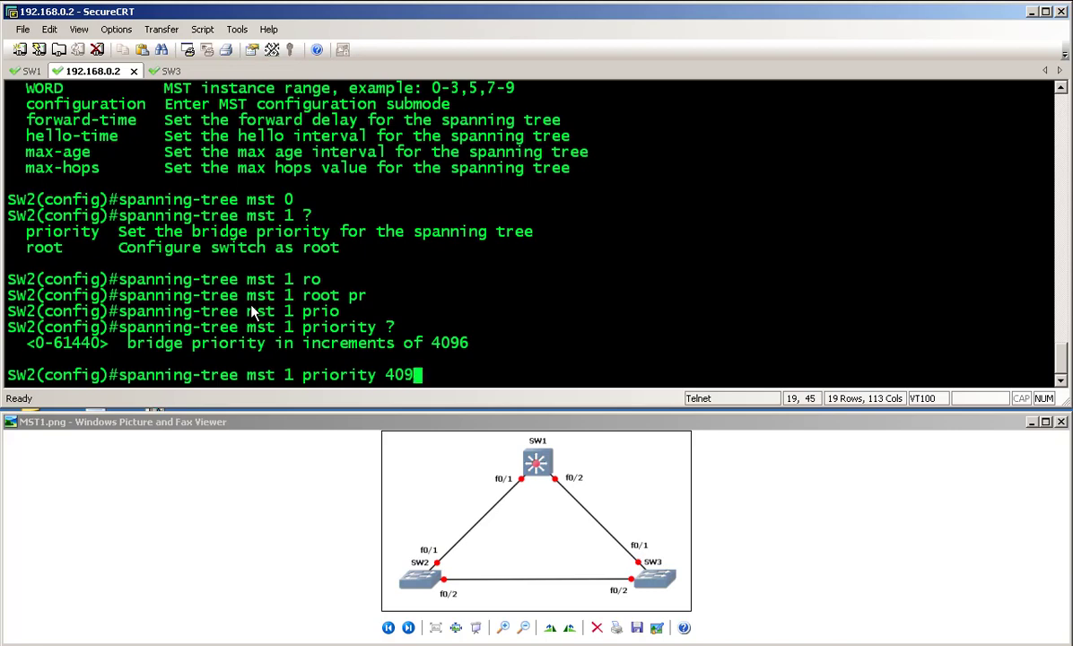
pyautogui.write('6')
pyautogui.press('Return')
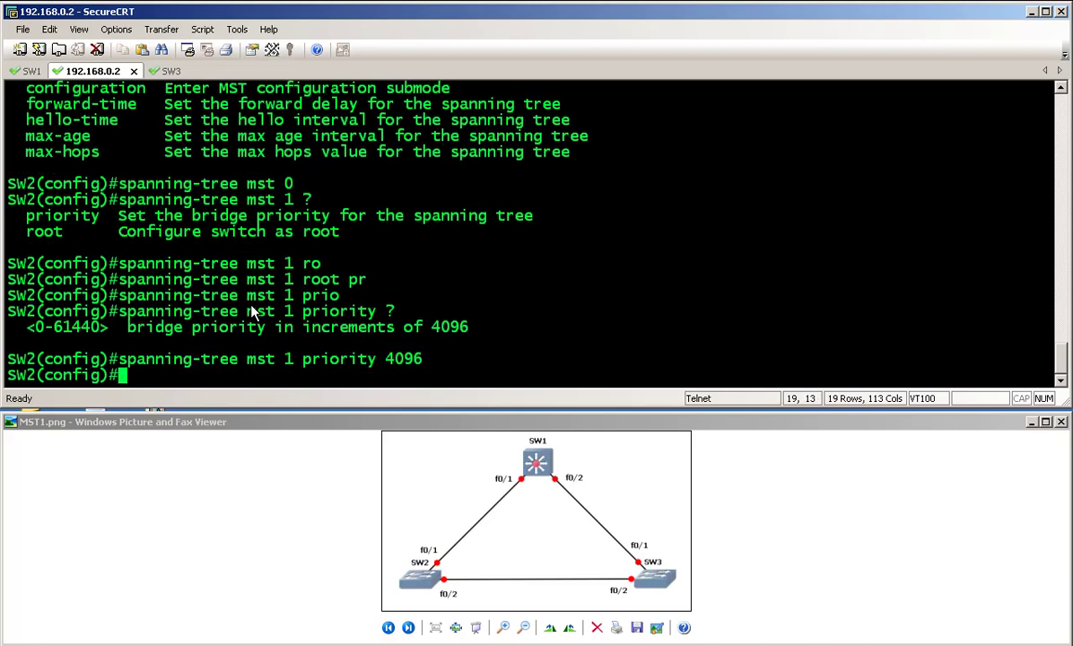
# Step: Return to privileged mode and begin entering 'show spanning-tree mst'
pyautogui.write('end')
pyautogui.press('Return')
pyautogui.write('show s')
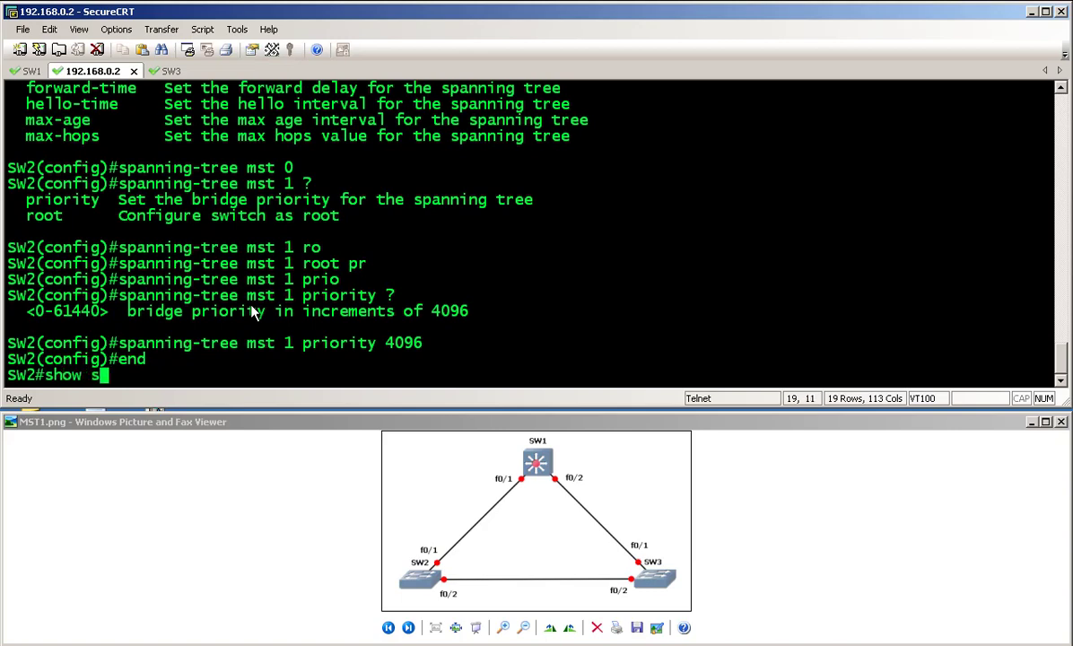
pyautogui.write('p')
pyautogui.press('Tab')
pyautogui.write('ms')
pyautogui.press('Tab')
# Step: Run 'show spanning-tree mst 1' confirming SW2 is MST01 root at priority 4097, then move to SW3
pyautogui.write('1 ?')
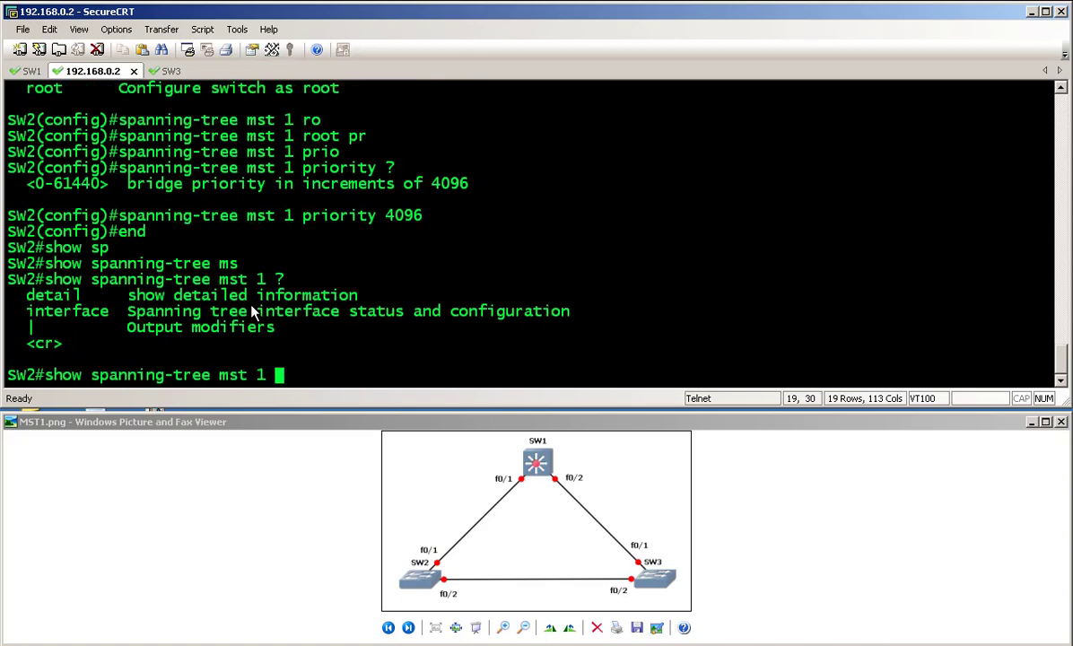
pyautogui.press('Return')
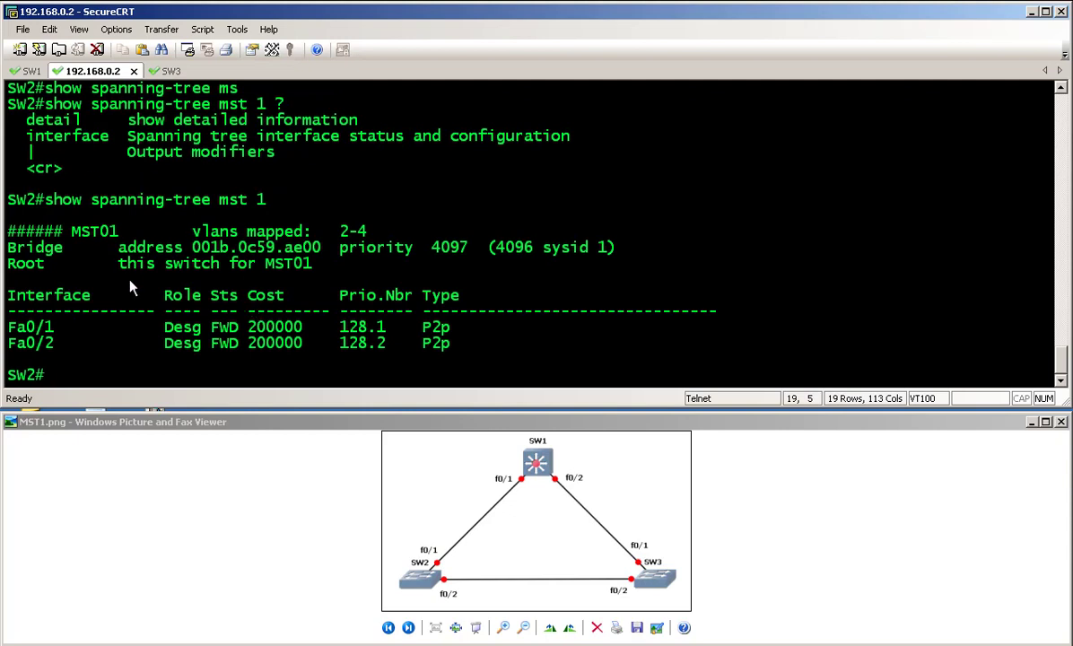
pyautogui.moveTo(9, 265); pyautogui.dragTo(315, 269)
pyautogui.click(269, 271)
pyautogui.click(167, 70)
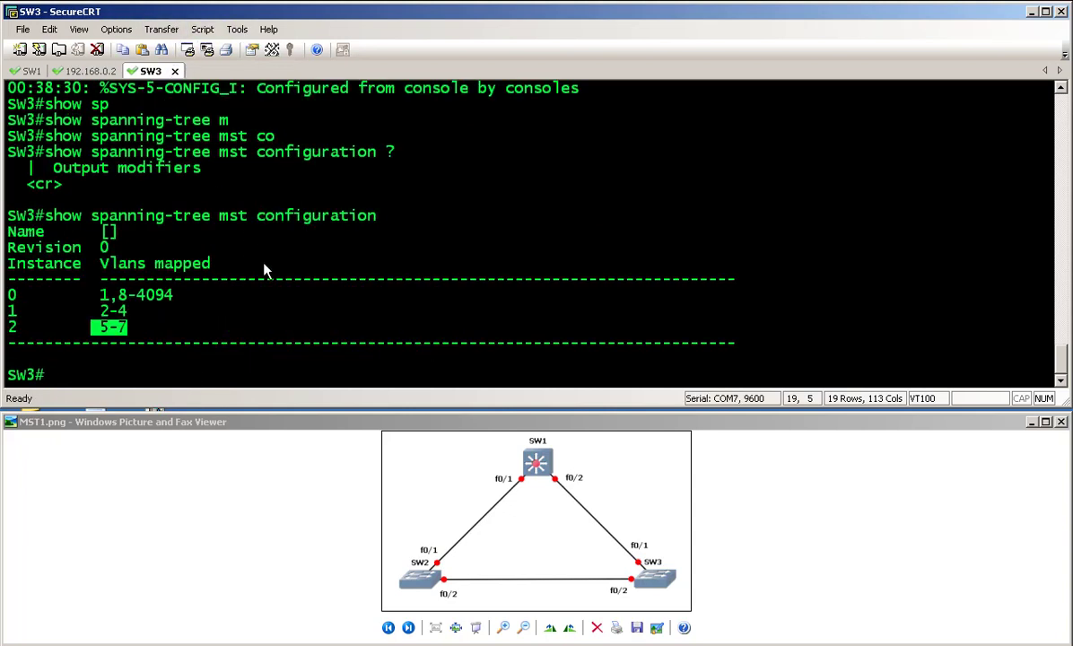
# Step: Run 'show spanning-tree mst detail' on SW3
pyautogui.press('Return')
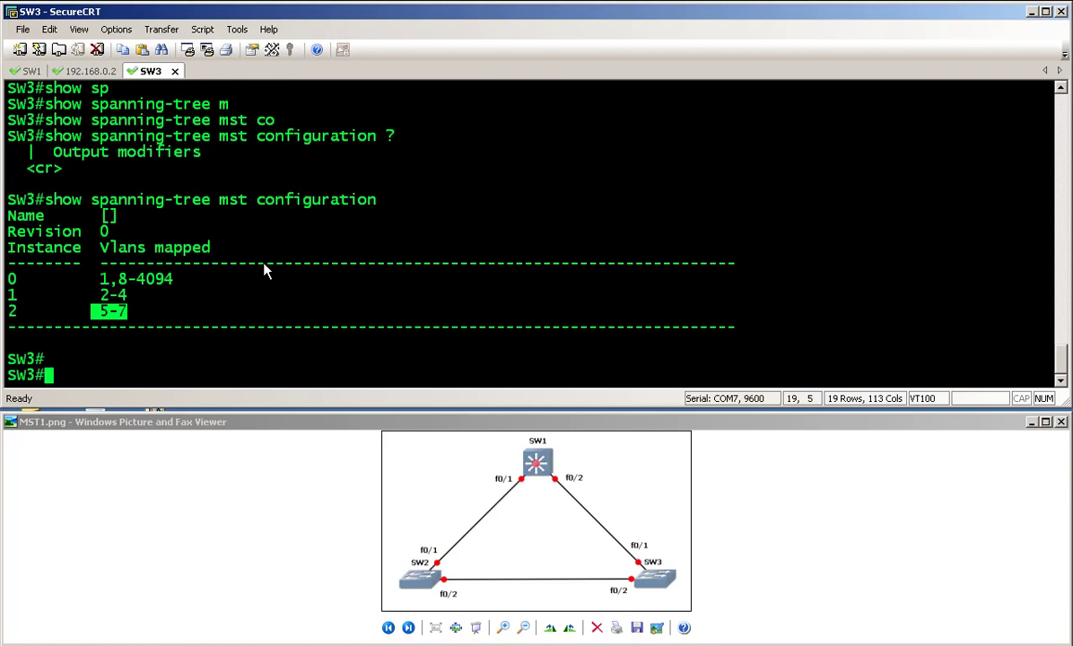
pyautogui.write('show sp')
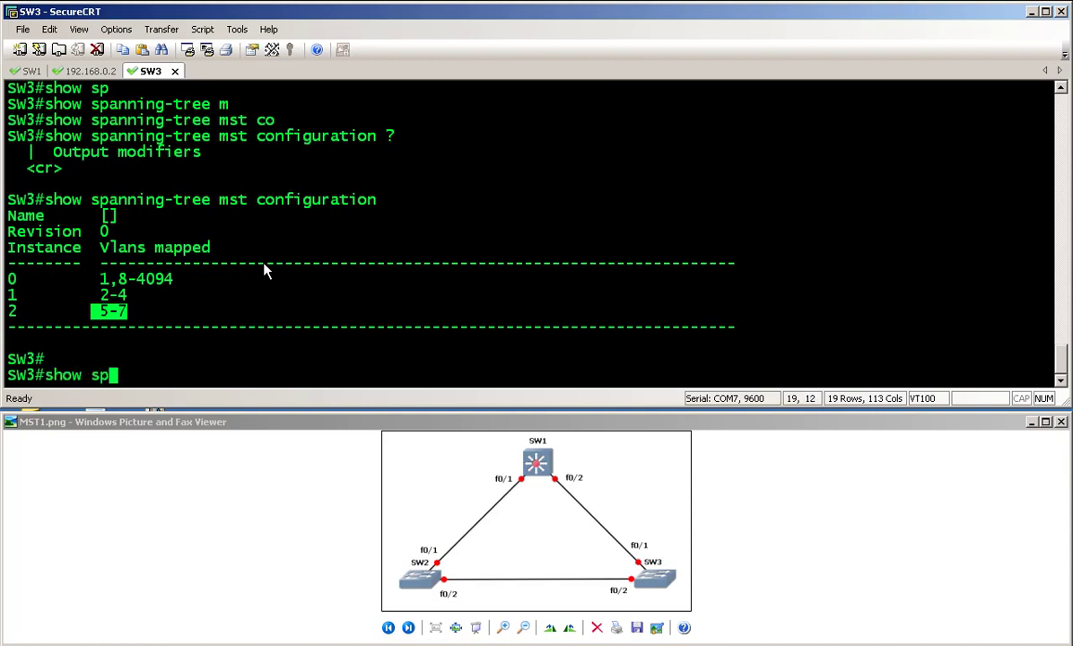
pyautogui.press('Tab')
pyautogui.write('m')
pyautogui.press('Tab')
pyautogui.write('de')
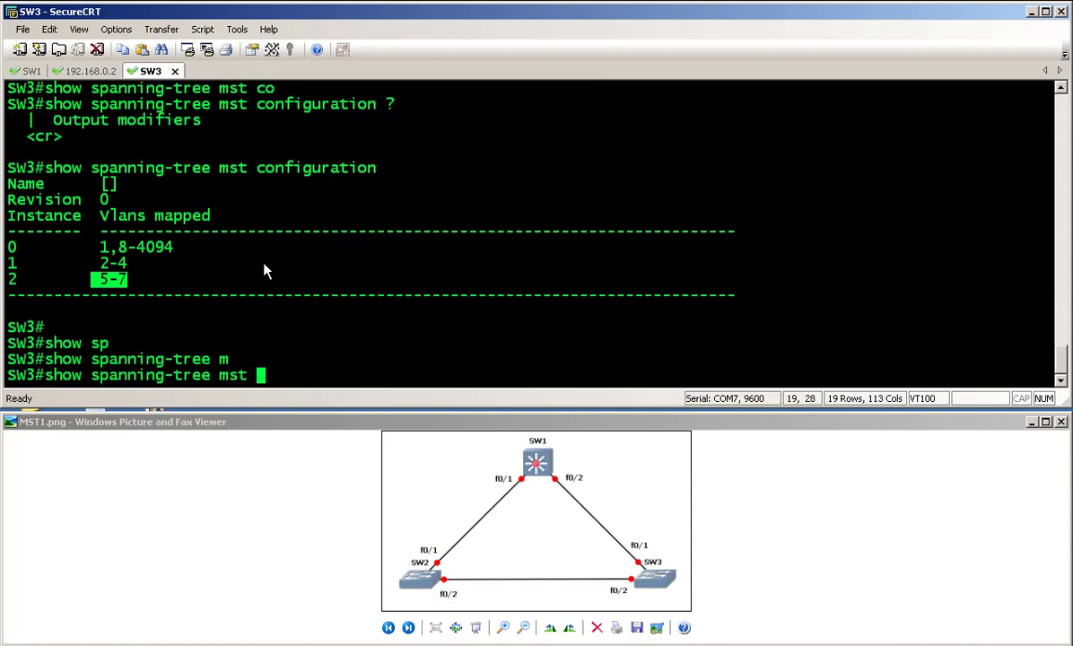
pyautogui.press('Tab')
pyautogui.press('Return')
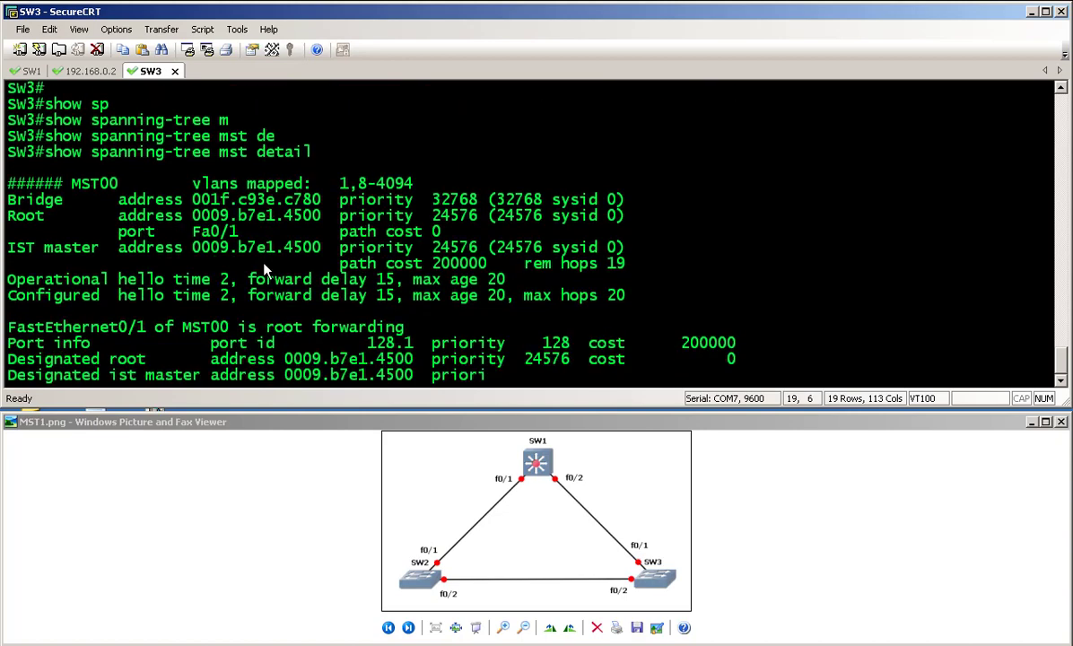
# Step: Page through SW3's MST01 and MST02 port roles and enter global configuration mode
pyautogui.scroll(2, 265, 254)
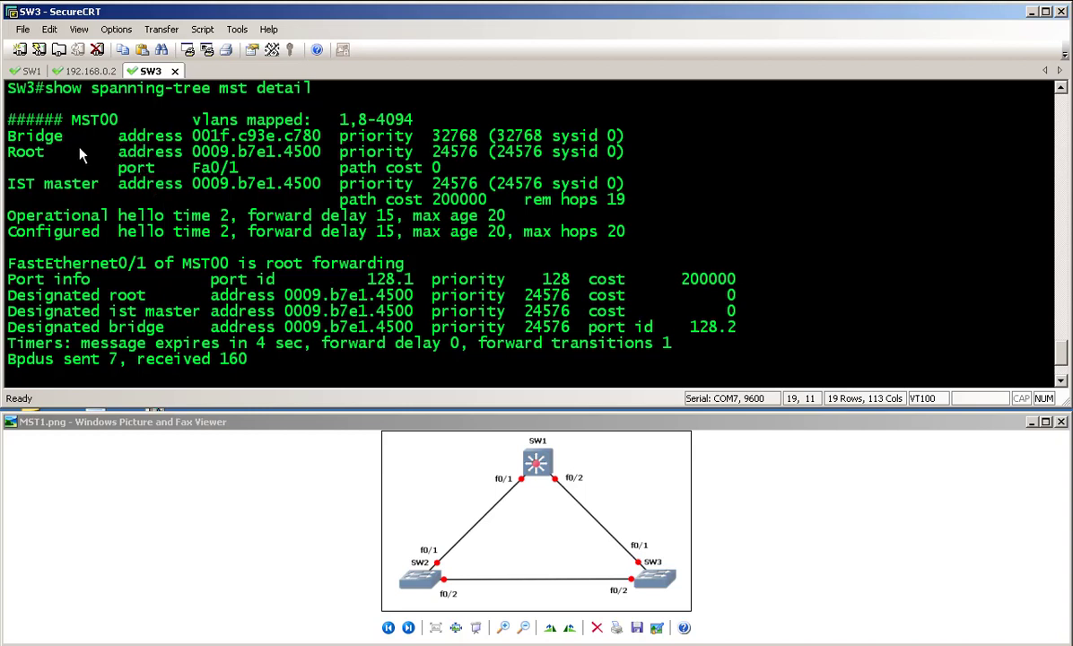
pyautogui.press('space')
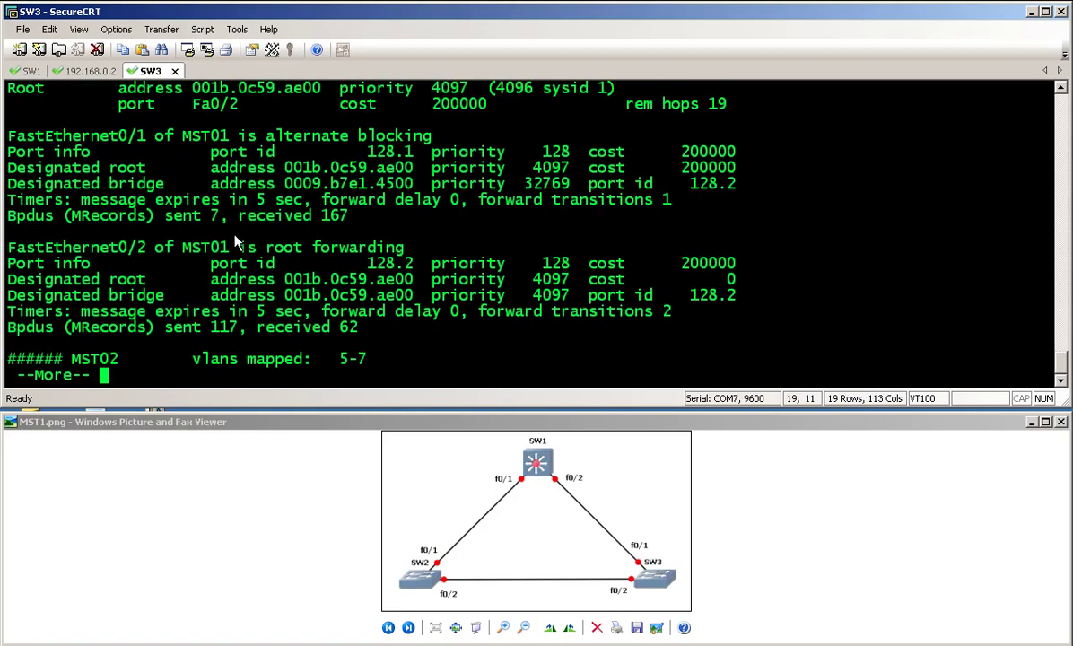
pyautogui.press('space')
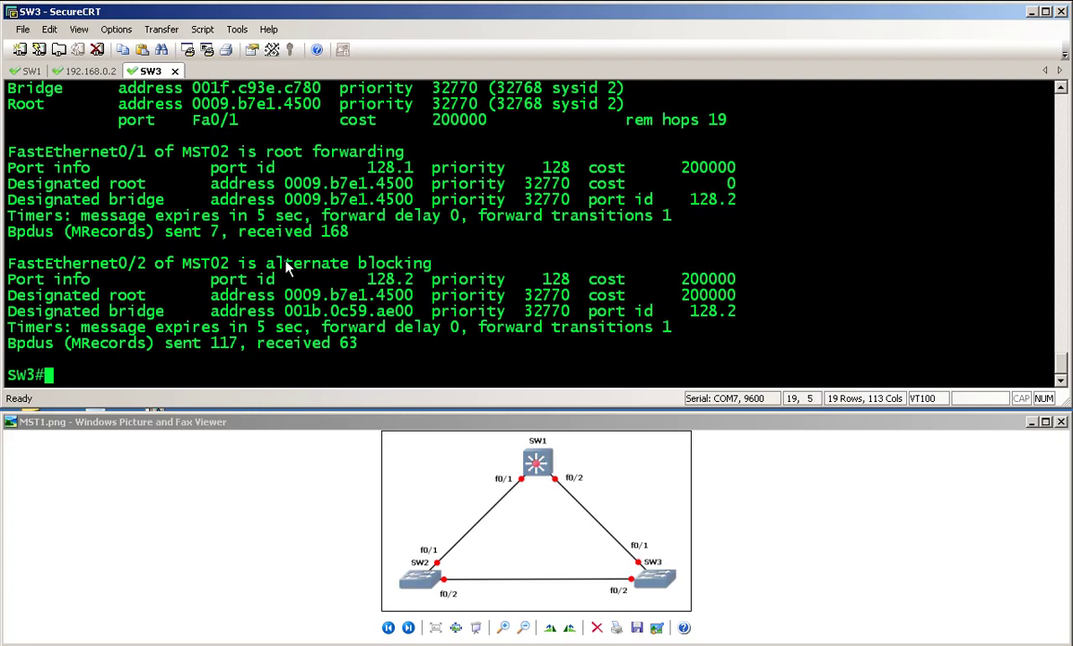
pyautogui.write('conf t')
pyautogui.press('Return')
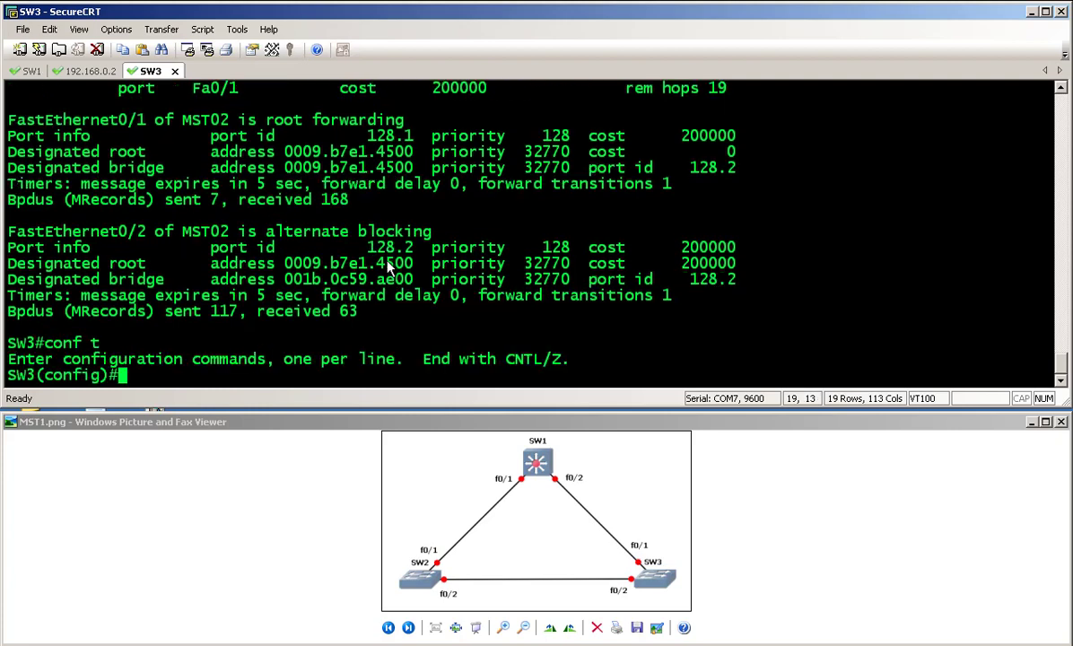
# Step: Make SW3 primary root for MST instance 2 with 'spanning-tree mst 2 root primary', then end
pyautogui.write('sp')
pyautogui.press('Tab')
pyautogui.write('ms')
pyautogui.press('Tab')
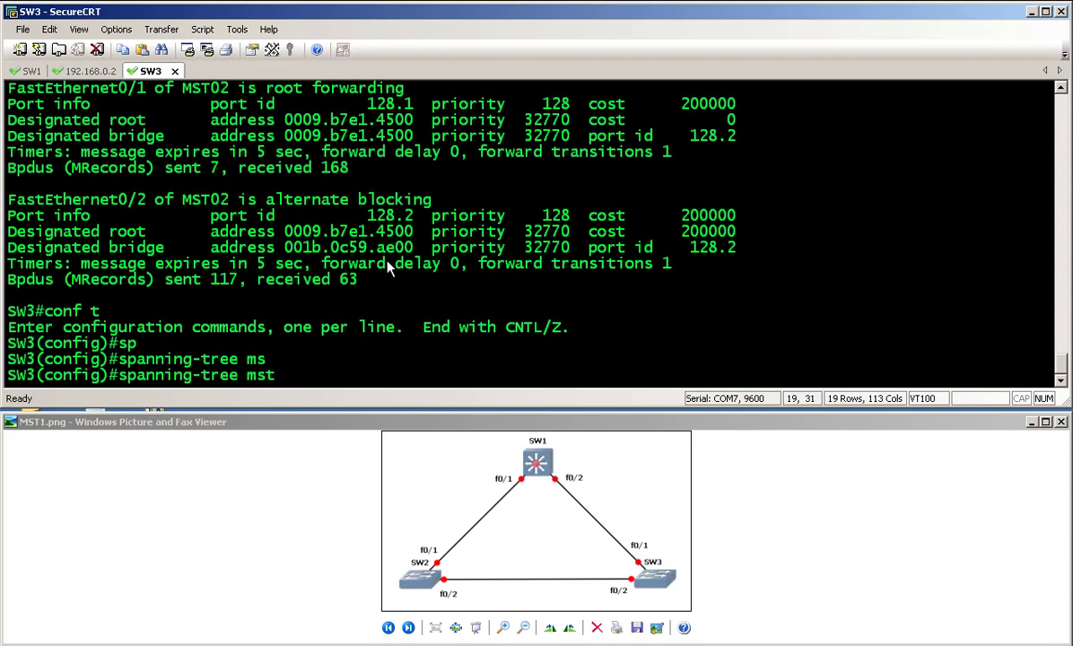
pyautogui.write('2 ?')
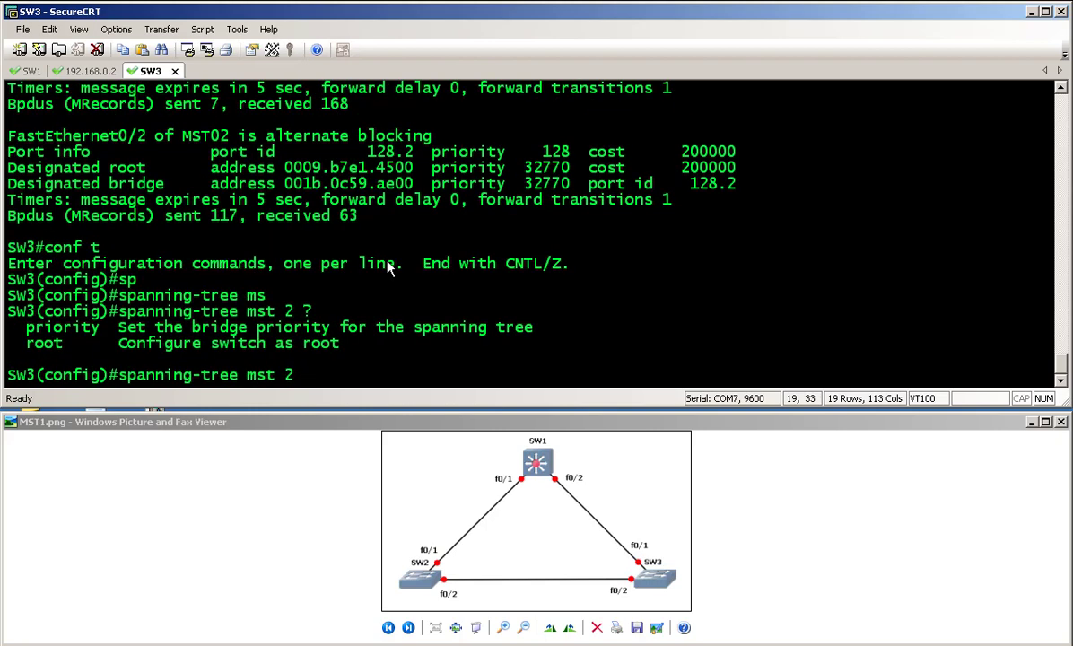
pyautogui.write('r')
pyautogui.press('Tab')
pyautogui.write('pr')
pyautogui.press('Tab')
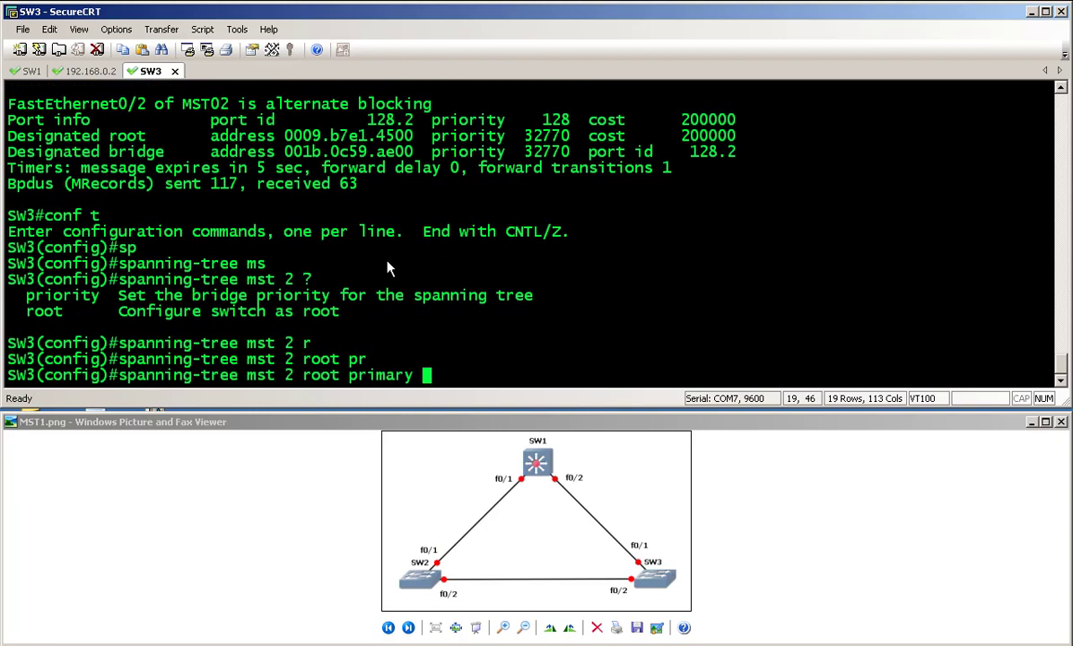
pyautogui.write('?')
pyautogui.press('Return')
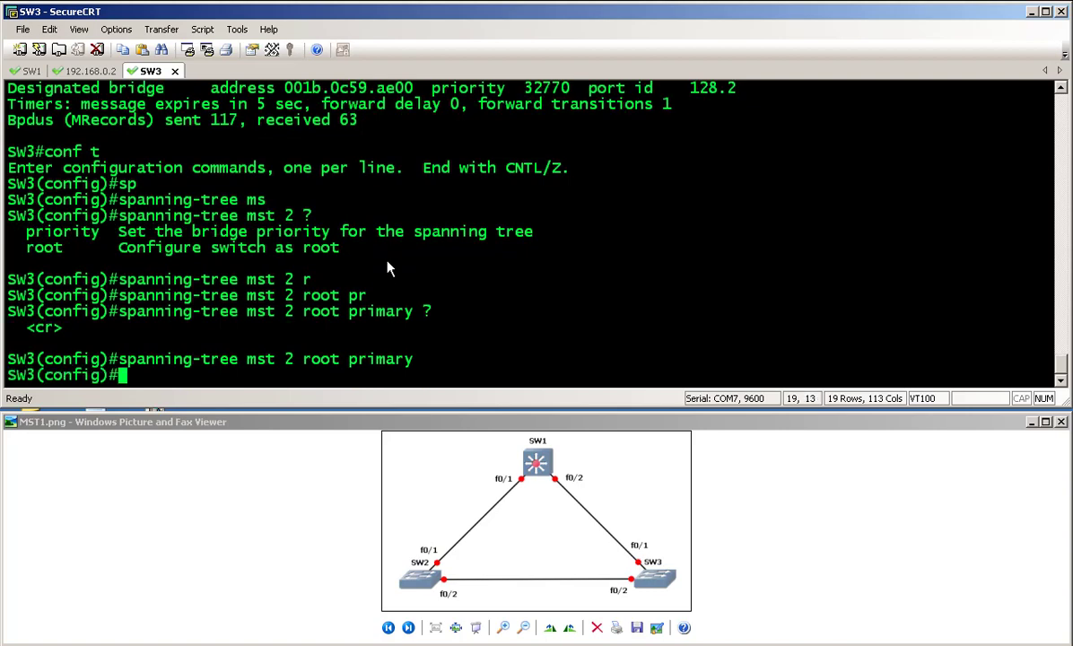
pyautogui.write('end')
pyautogui.press('Return')
# Step: Run 'show spanning-tree mst 2' to confirm SW3 is MST02 root at priority 24578
pyautogui.write('show sp')
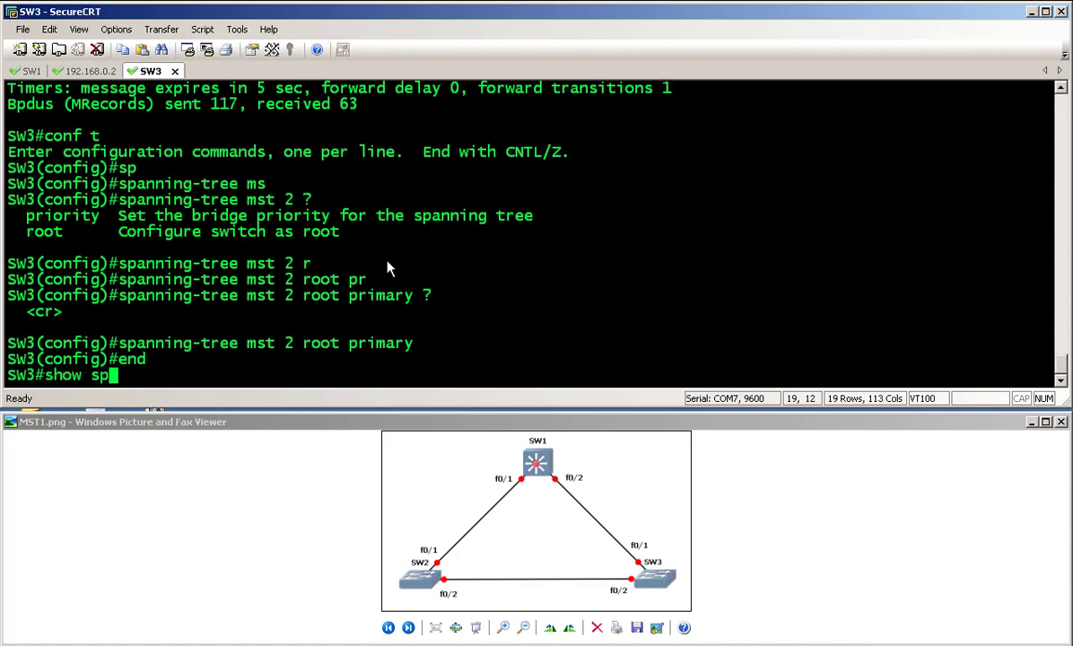
pyautogui.press('Tab')
pyautogui.write('mst 2')
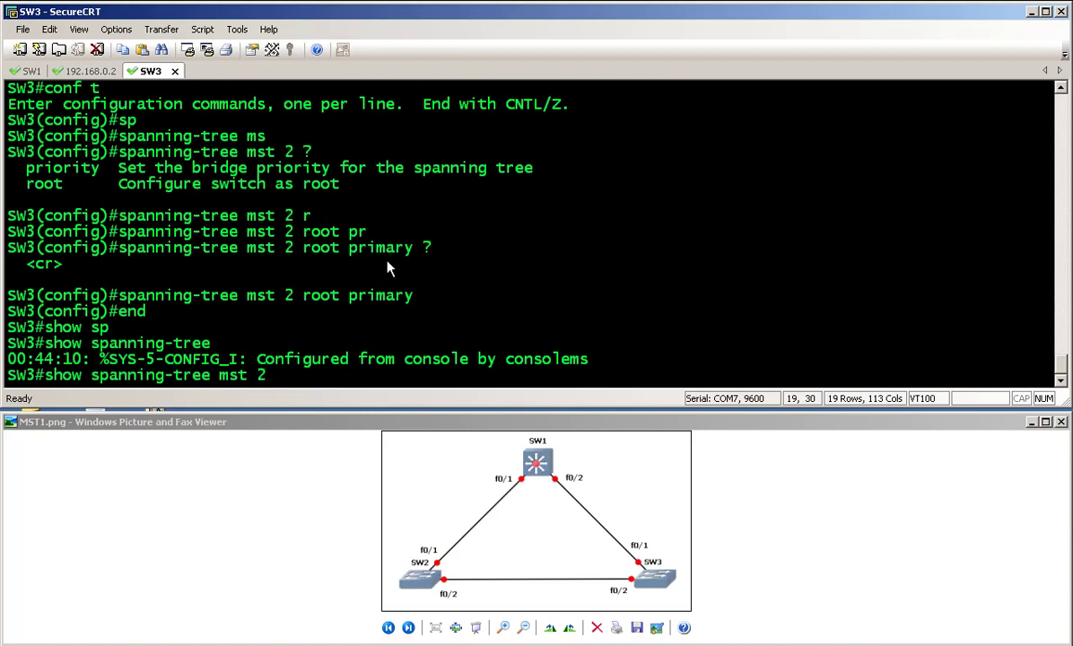
pyautogui.press('Return')
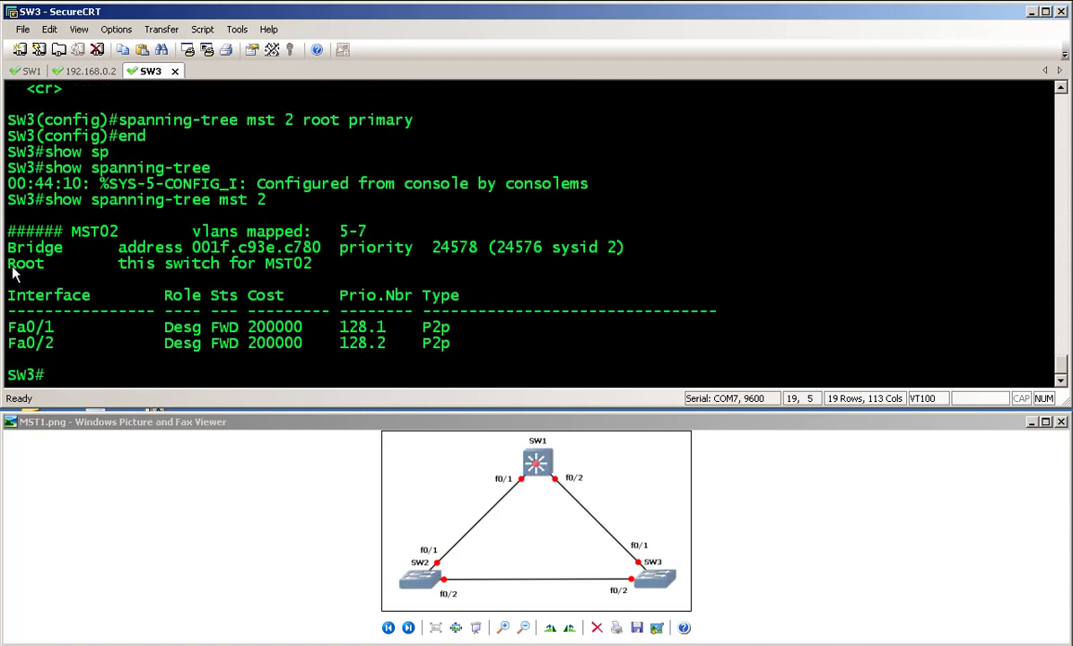
pyautogui.moveTo(12, 273); pyautogui.dragTo(319, 273)
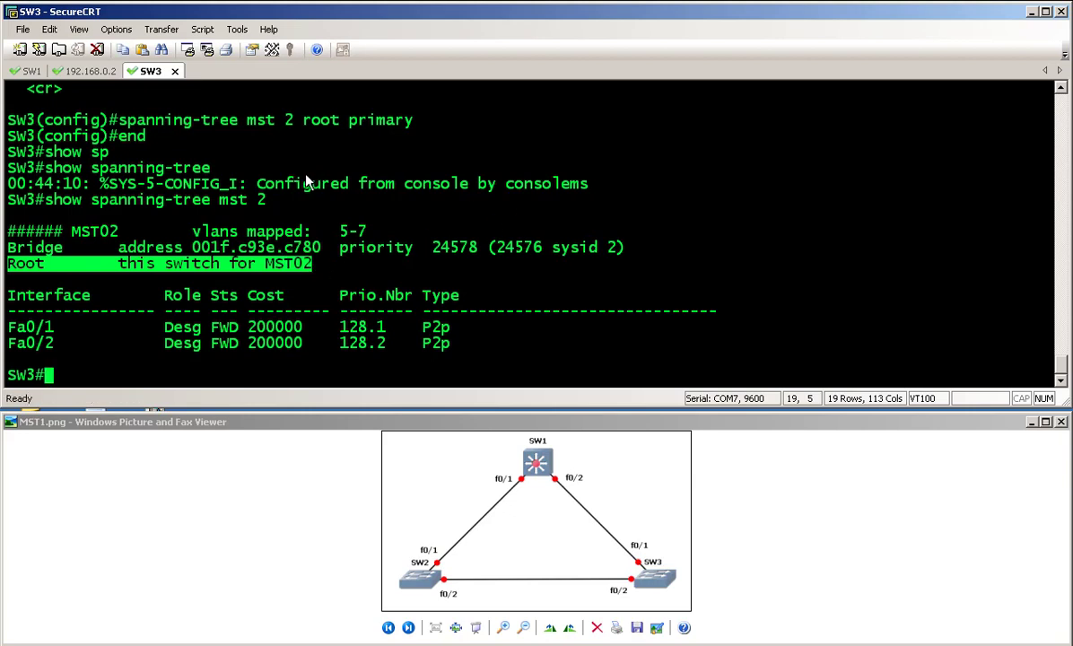
pyautogui.click(334, 275)
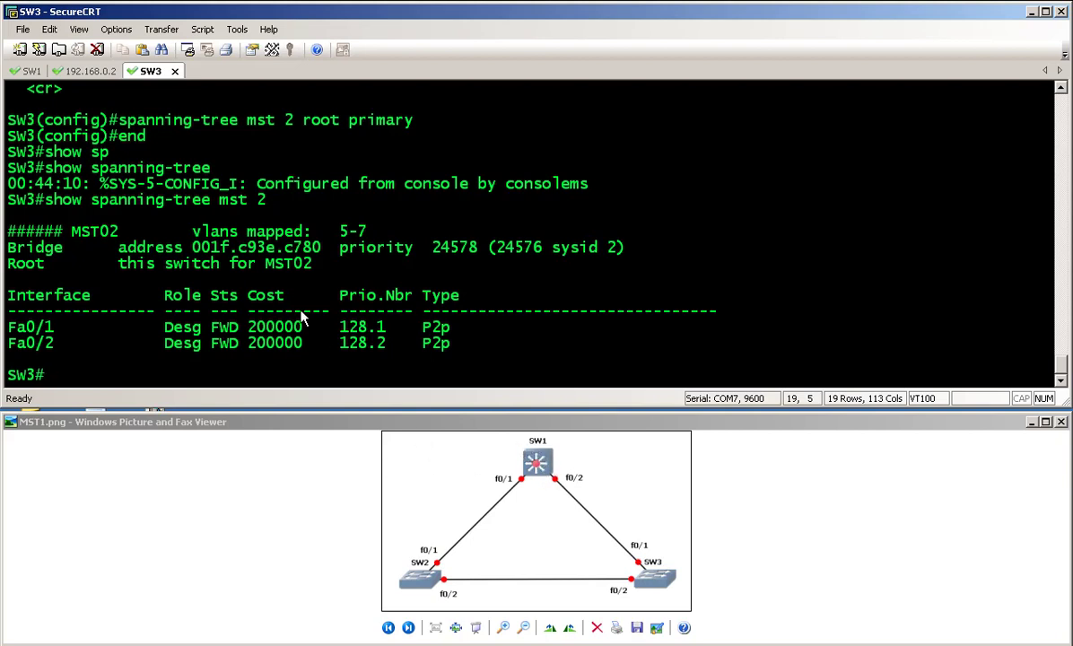
pyautogui.write('show vl')
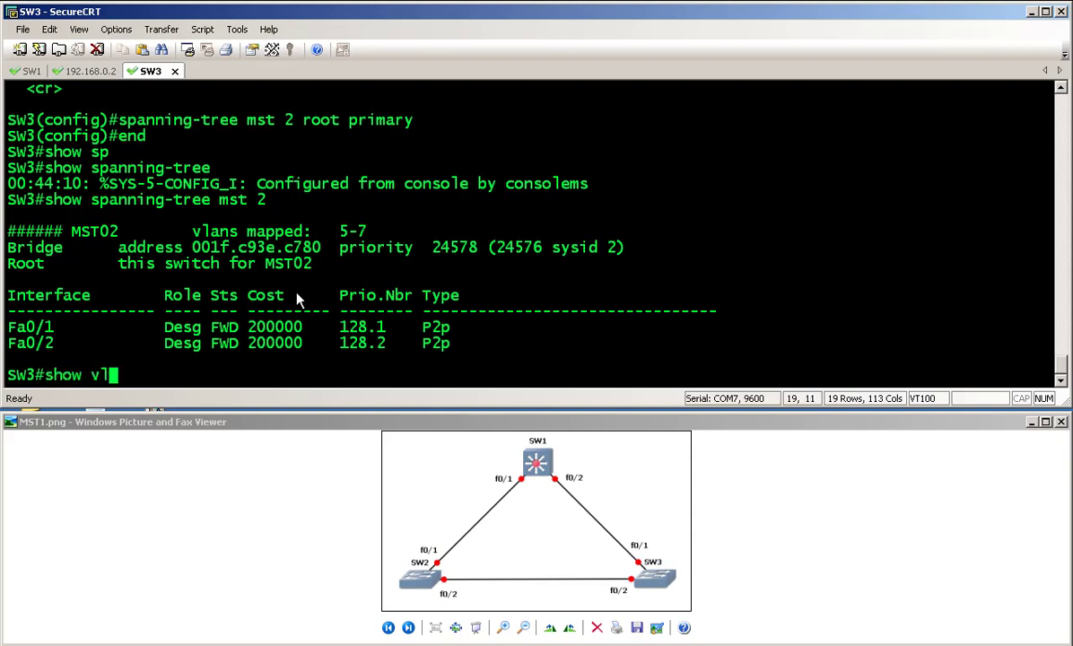
pyautogui.press('Tab')
pyautogui.press('BackSpace')
pyautogui.press('BackSpace')
pyautogui.press('BackSpace')
pyautogui.press('BackSpace')
pyautogui.press('BackSpace')
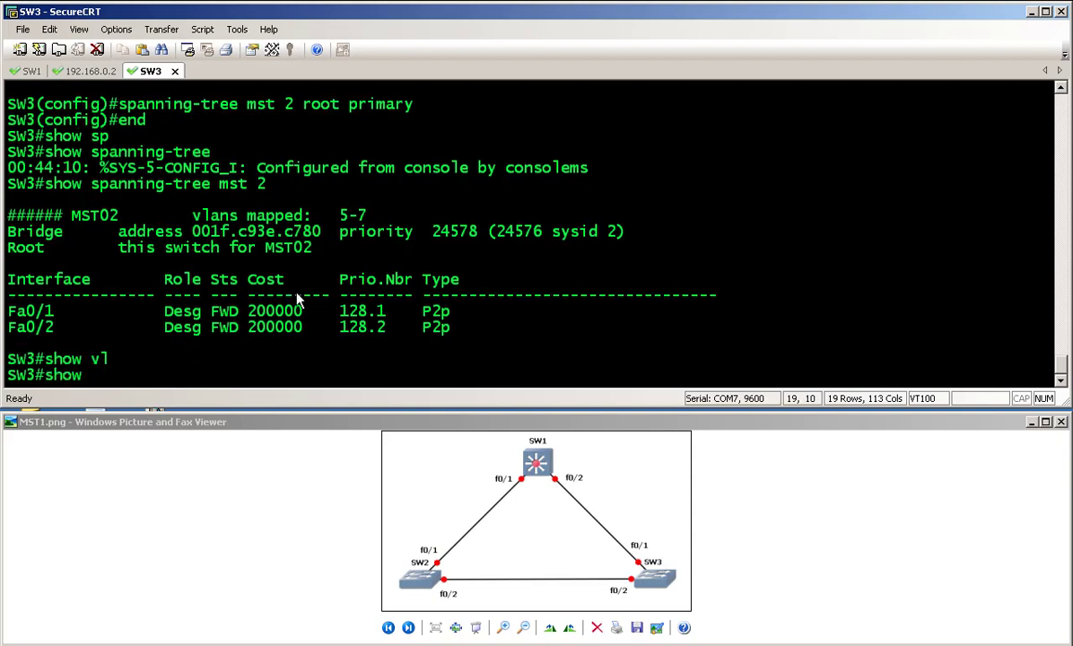
pyautogui.write('sp')
# Step: Run 'show spanning-tree mst configuration' on SW3 and mark instance 0's VLAN mapping row
pyautogui.press('Tab')
pyautogui.write('ms')
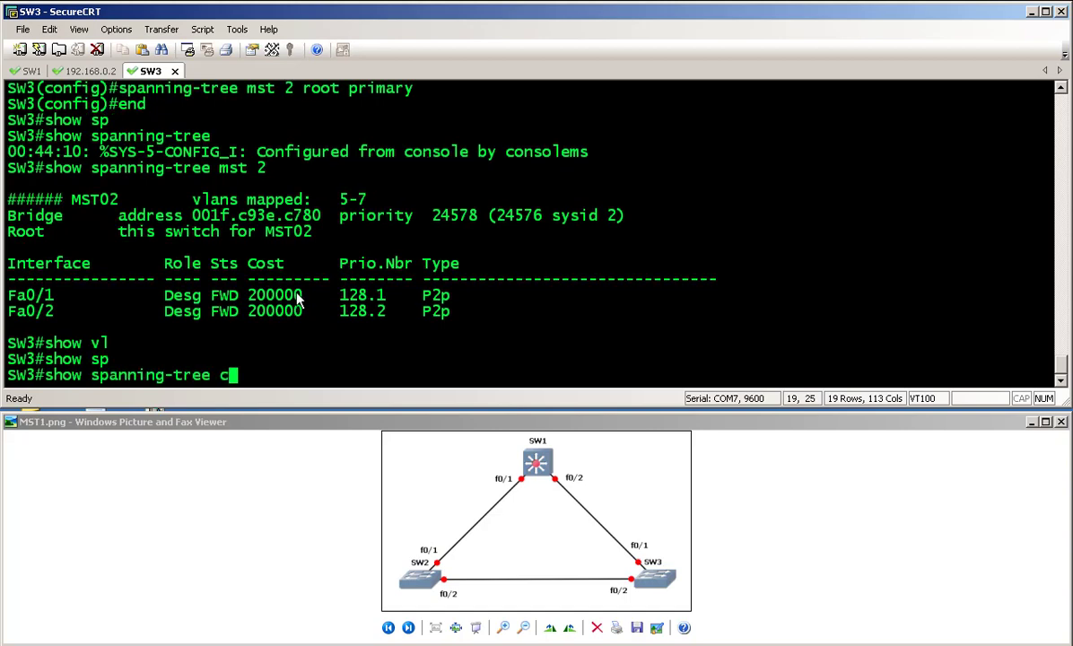
pyautogui.press('Tab')
pyautogui.write('co')
pyautogui.press('Tab')
pyautogui.press('Return')
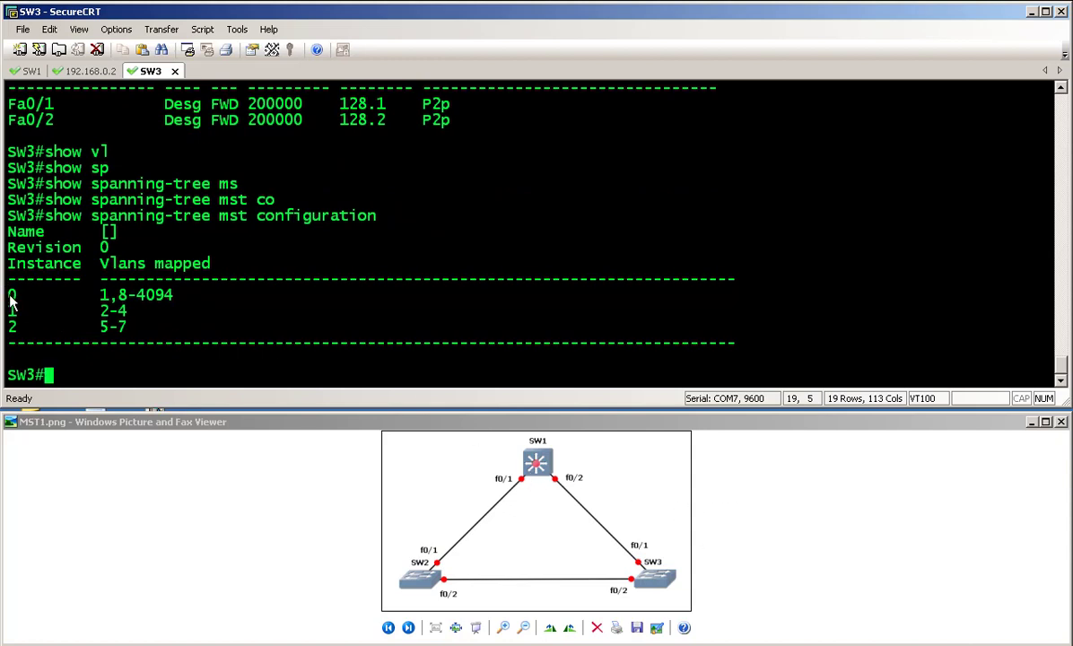
pyautogui.moveTo(11, 296); pyautogui.dragTo(177, 297)
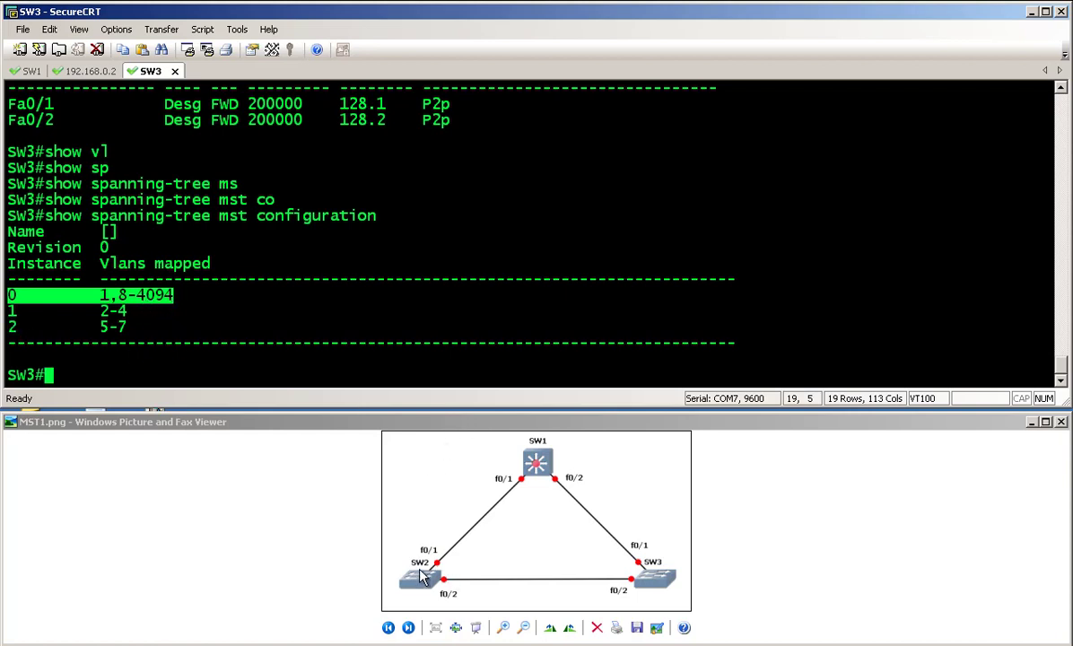
pyautogui.click(11, 316)
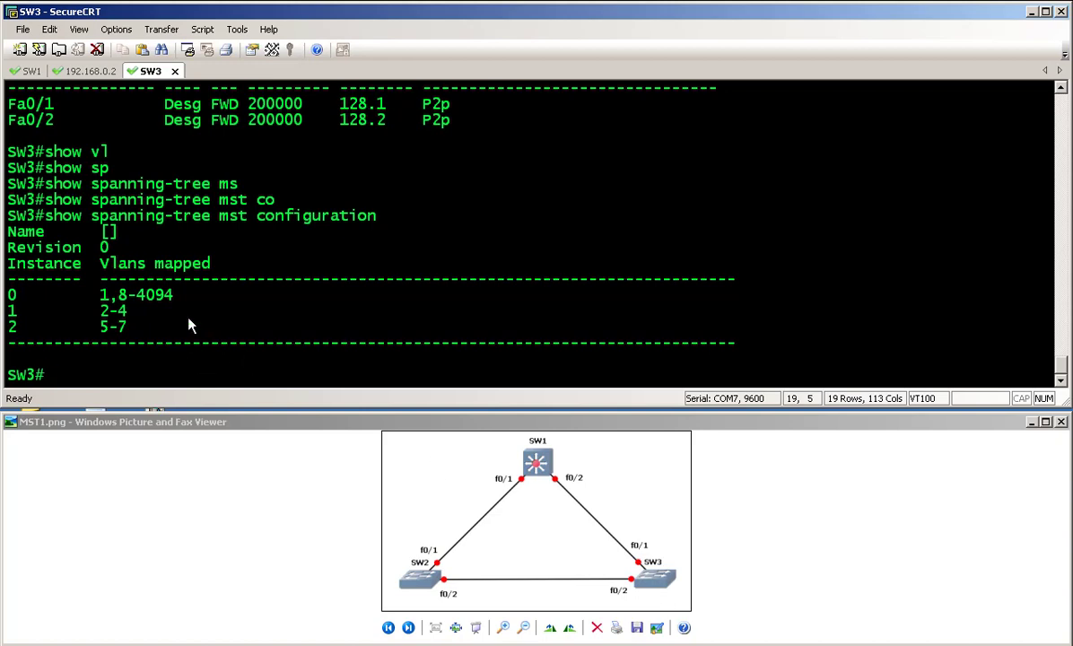
# Step: Mark the final verification task on the lab page, then return to the SW3 terminal
pyautogui.hotkey('alt', 'Tab')
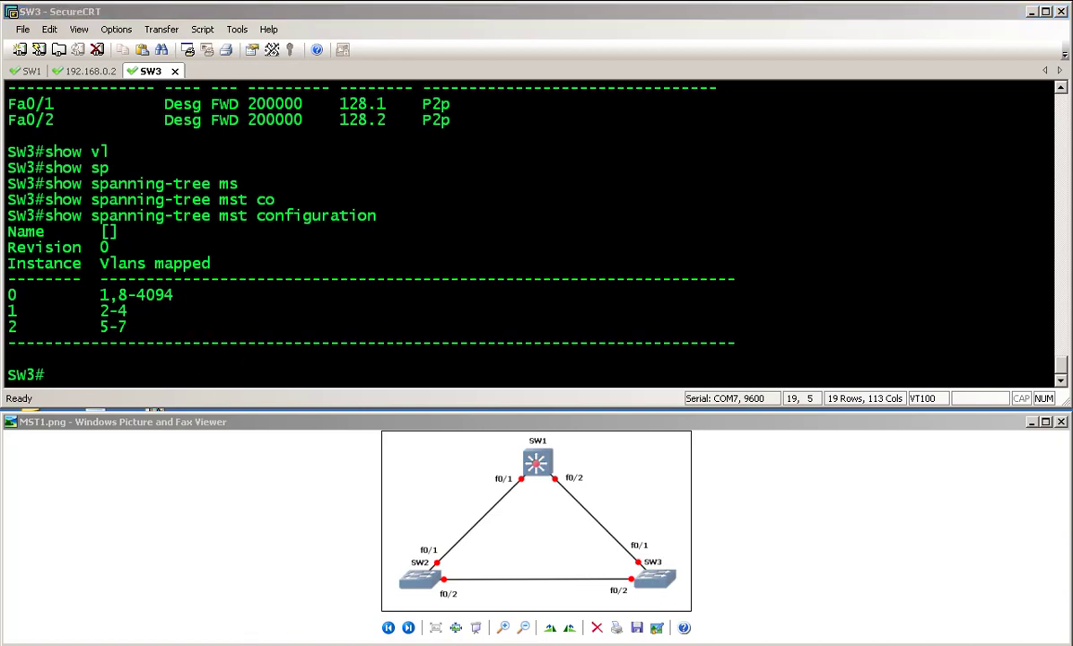
pyautogui.click(331, 408)
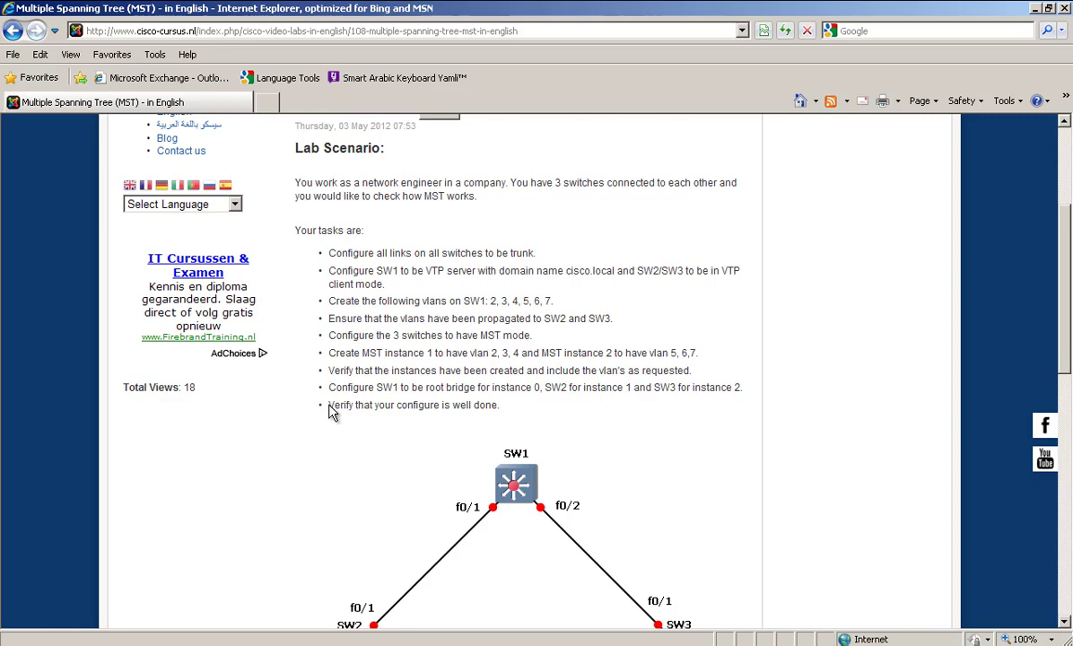
pyautogui.moveTo(329, 404); pyautogui.dragTo(499, 405)
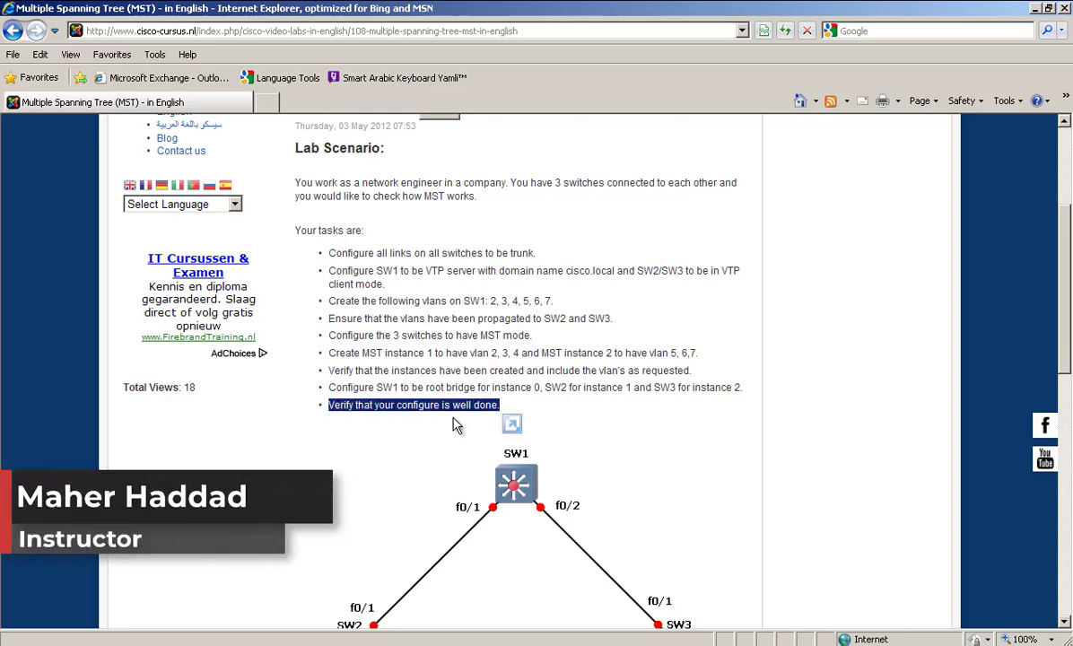
pyautogui.hotkey('alt', 'Tab')
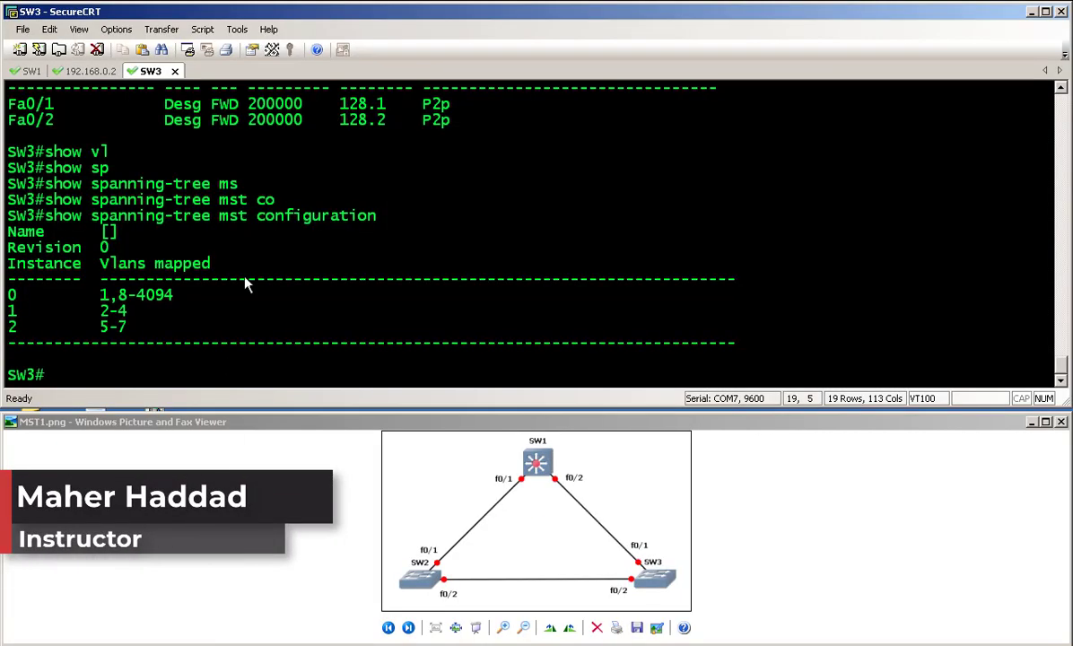